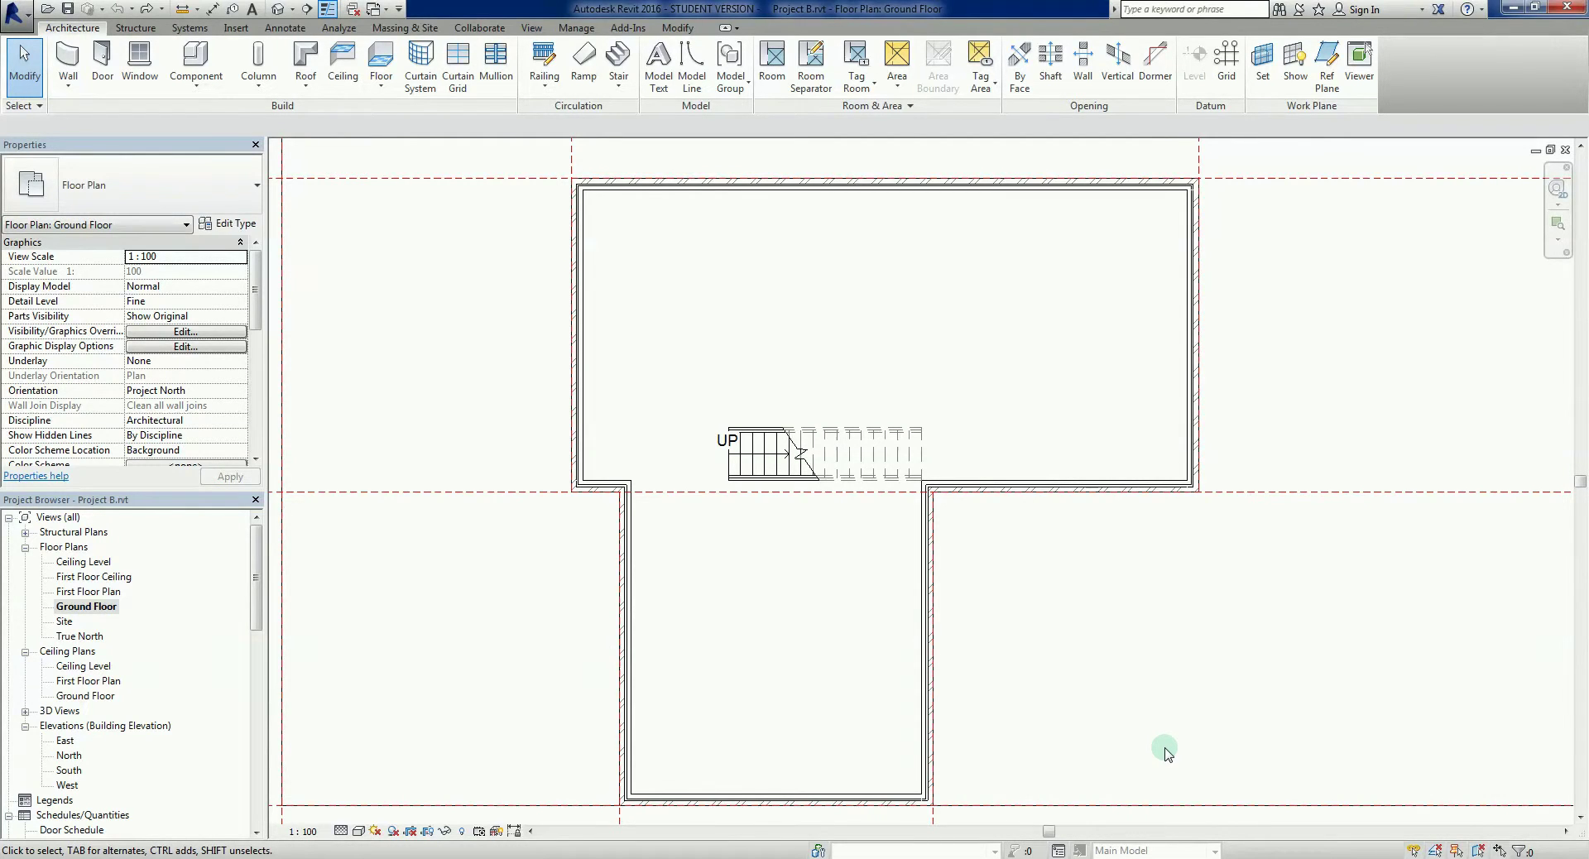
Open the default 3D view and orbit around the two-storey house to view its front, back and corners.
{"action": "scroll", "coordinate": [1121, 727], "scroll_direction": "down", "scroll_amount": 1}
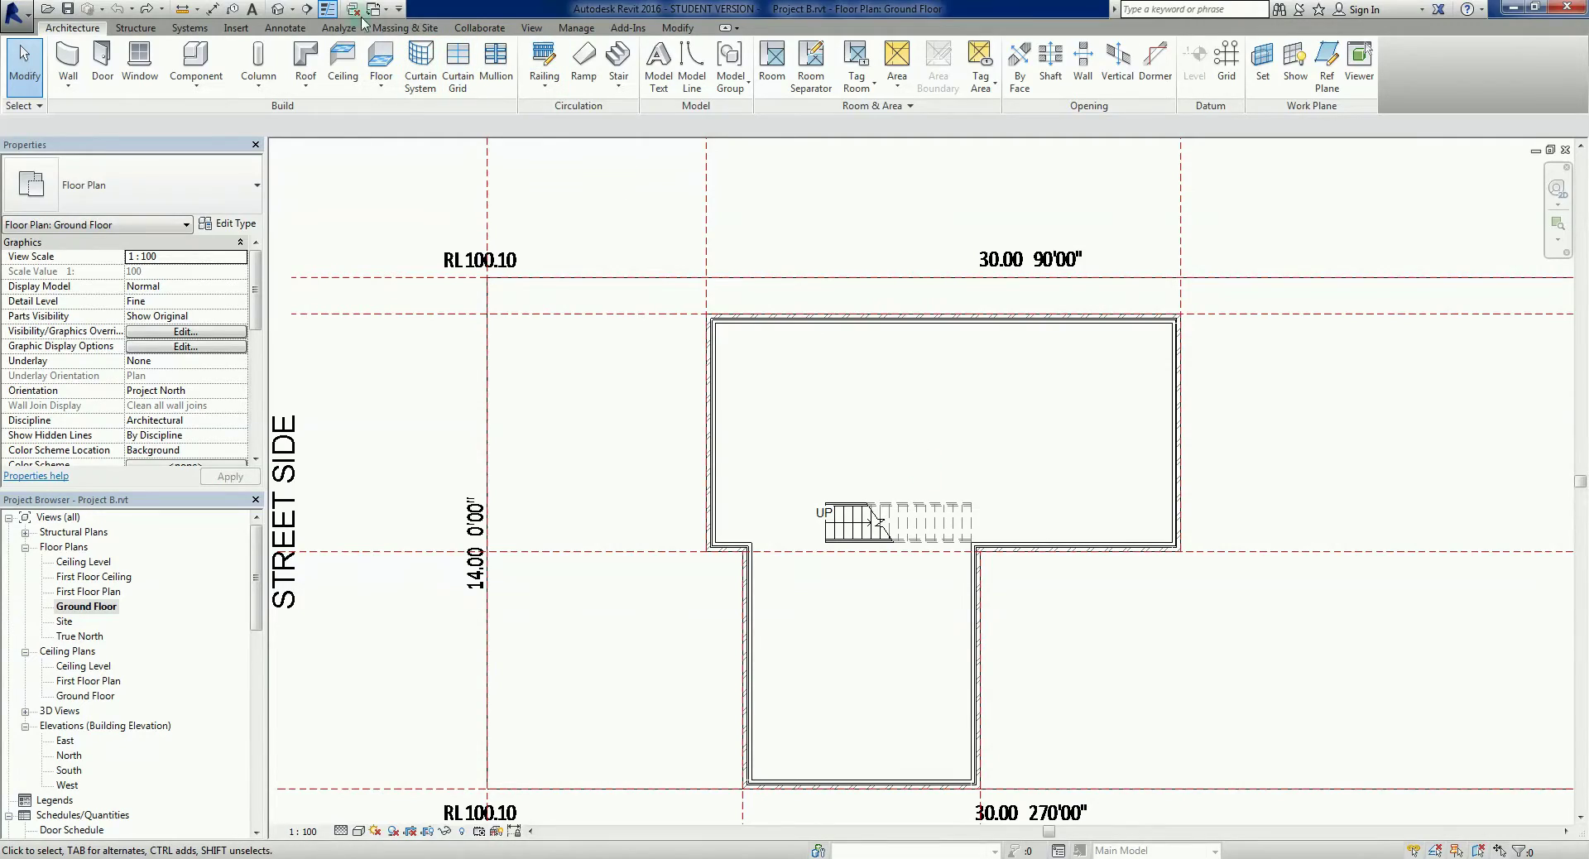
{"action": "left_click", "coordinate": [280, 9]}
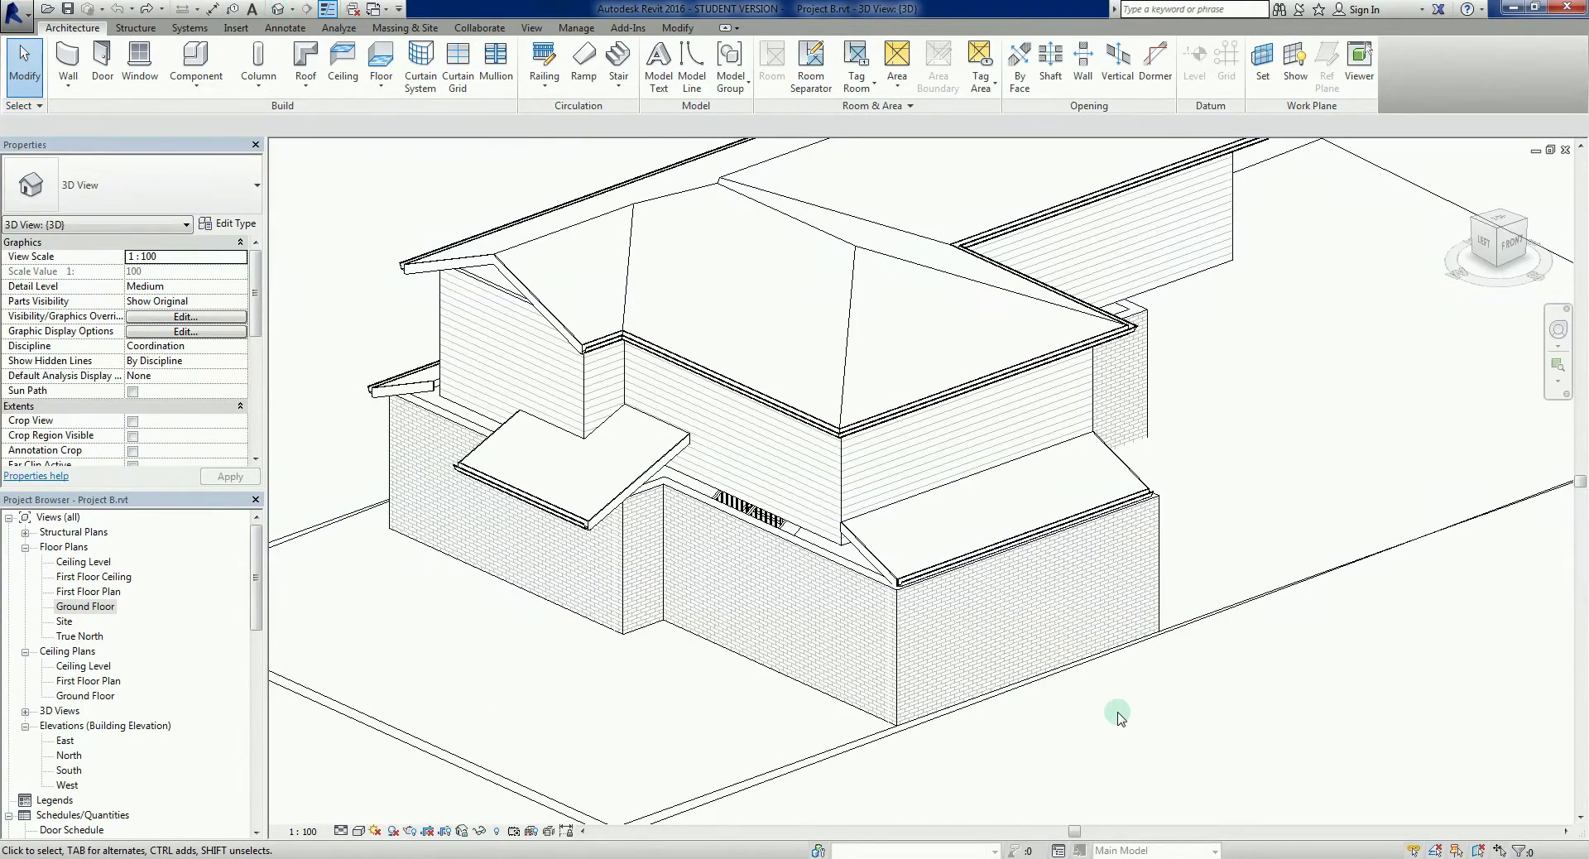
{"action": "middle_click_drag", "start_coordinate": [1128, 723], "coordinate": [914, 567], "text": "shift"}
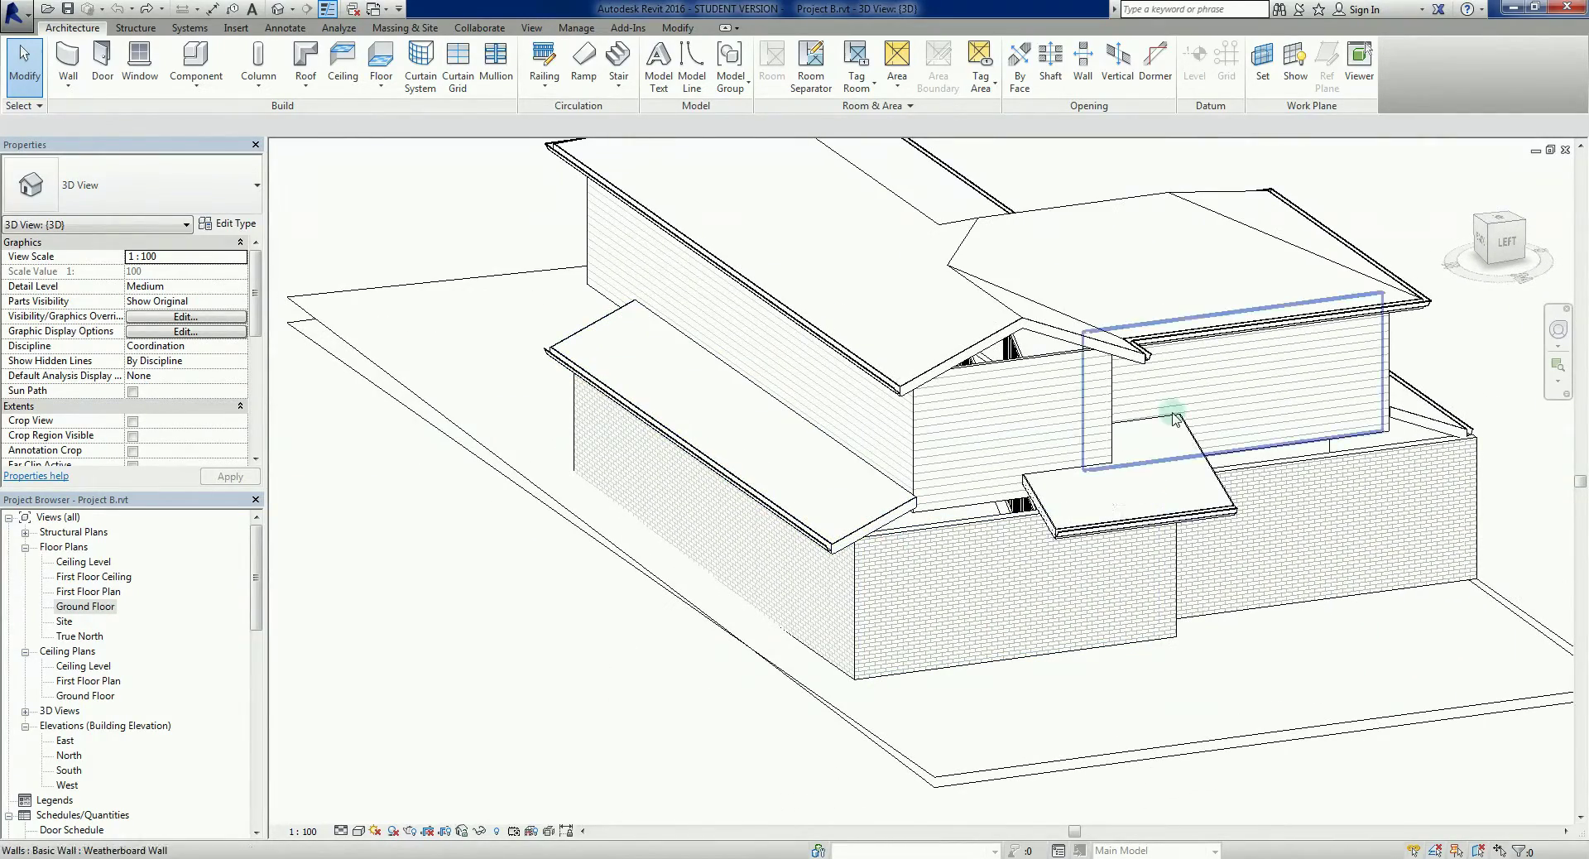
{"action": "middle_click_drag", "start_coordinate": [1339, 619], "coordinate": [755, 670]}
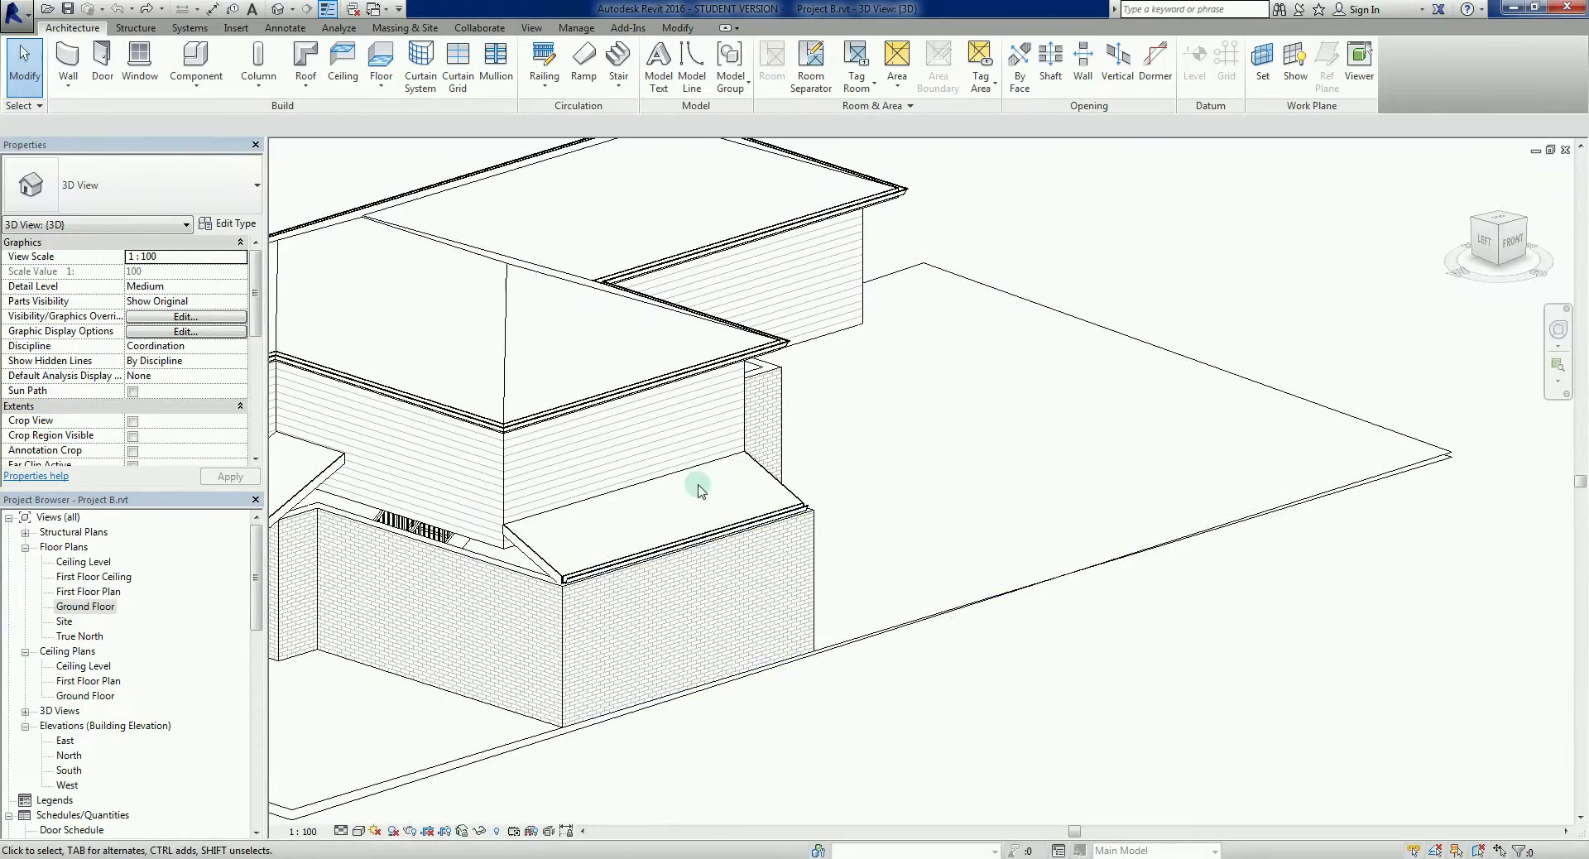
{"action": "scroll", "coordinate": [861, 691], "scroll_direction": "down", "scroll_amount": 5}
{"action": "middle_click_drag", "start_coordinate": [861, 692], "coordinate": [1254, 621], "text": "shift"}
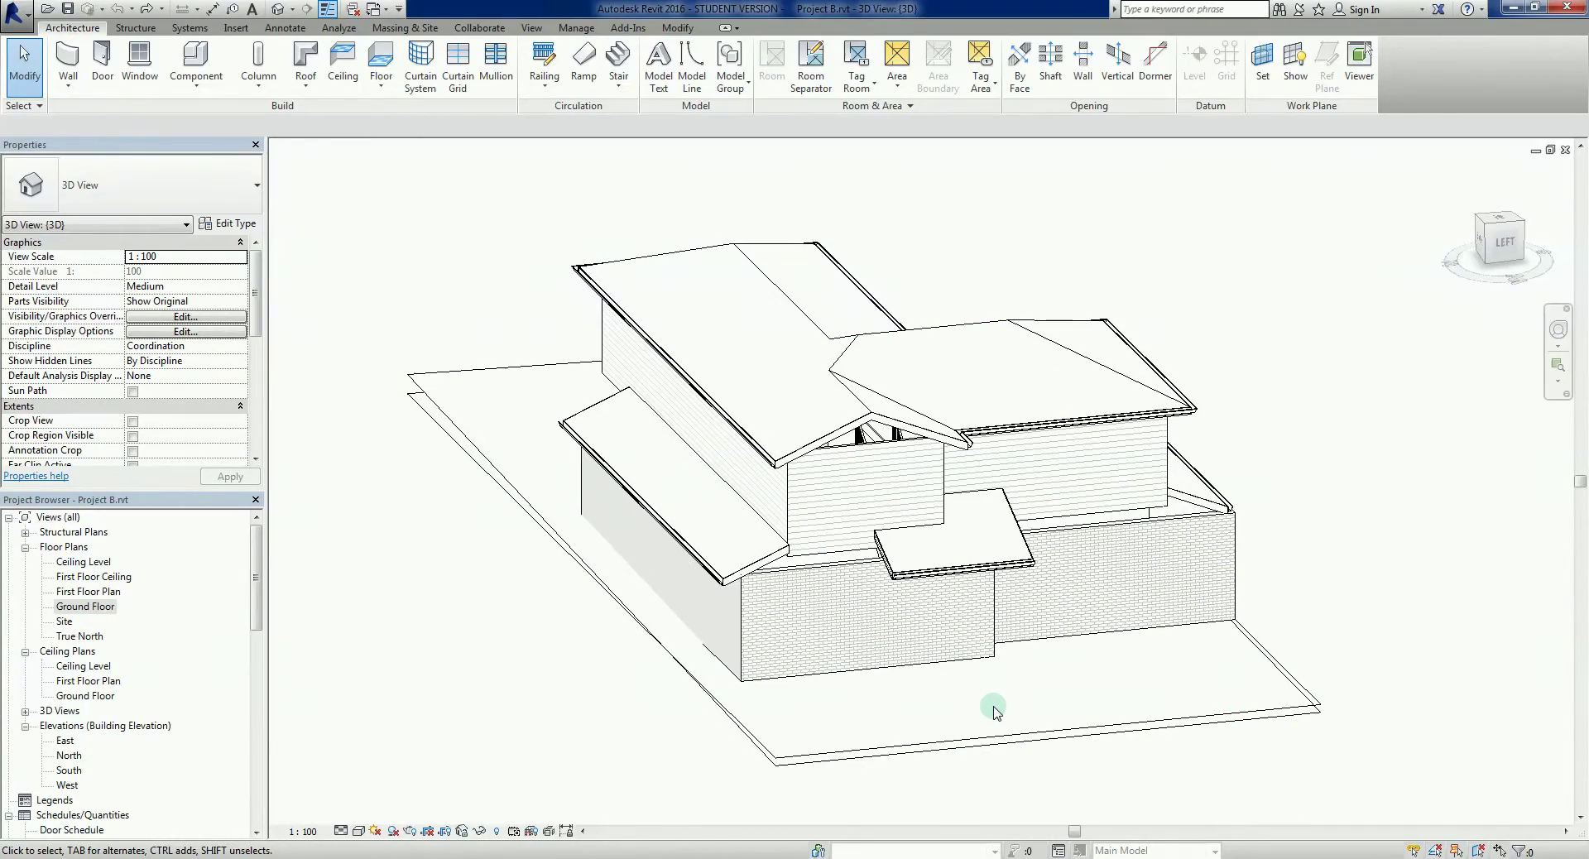
{"action": "scroll", "coordinate": [777, 530], "scroll_direction": "up", "scroll_amount": 3}
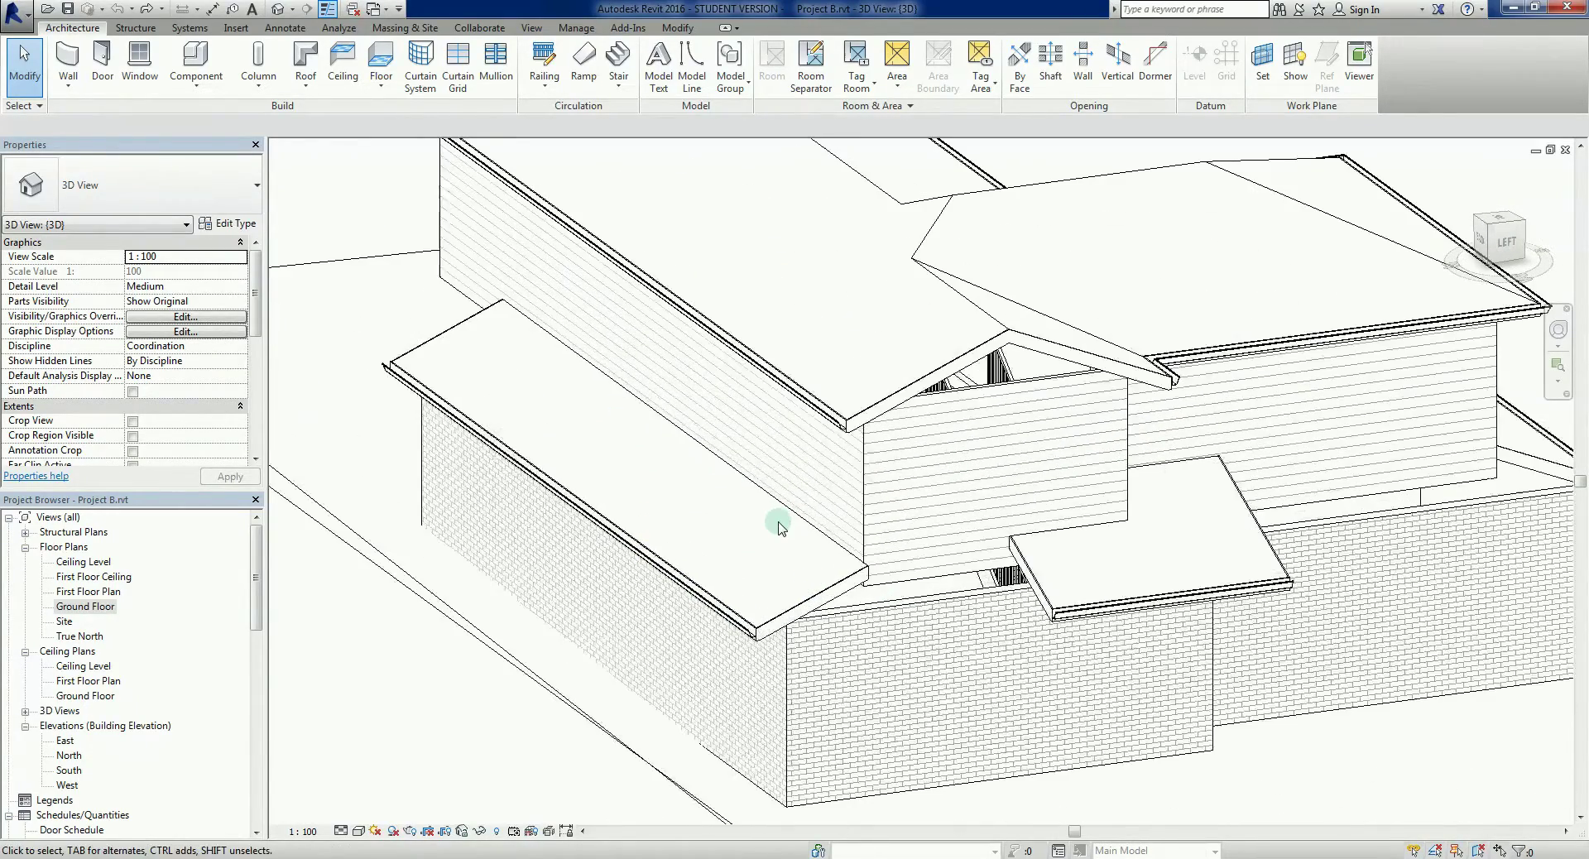
{"action": "scroll", "coordinate": [762, 667], "scroll_direction": "down", "scroll_amount": 4}
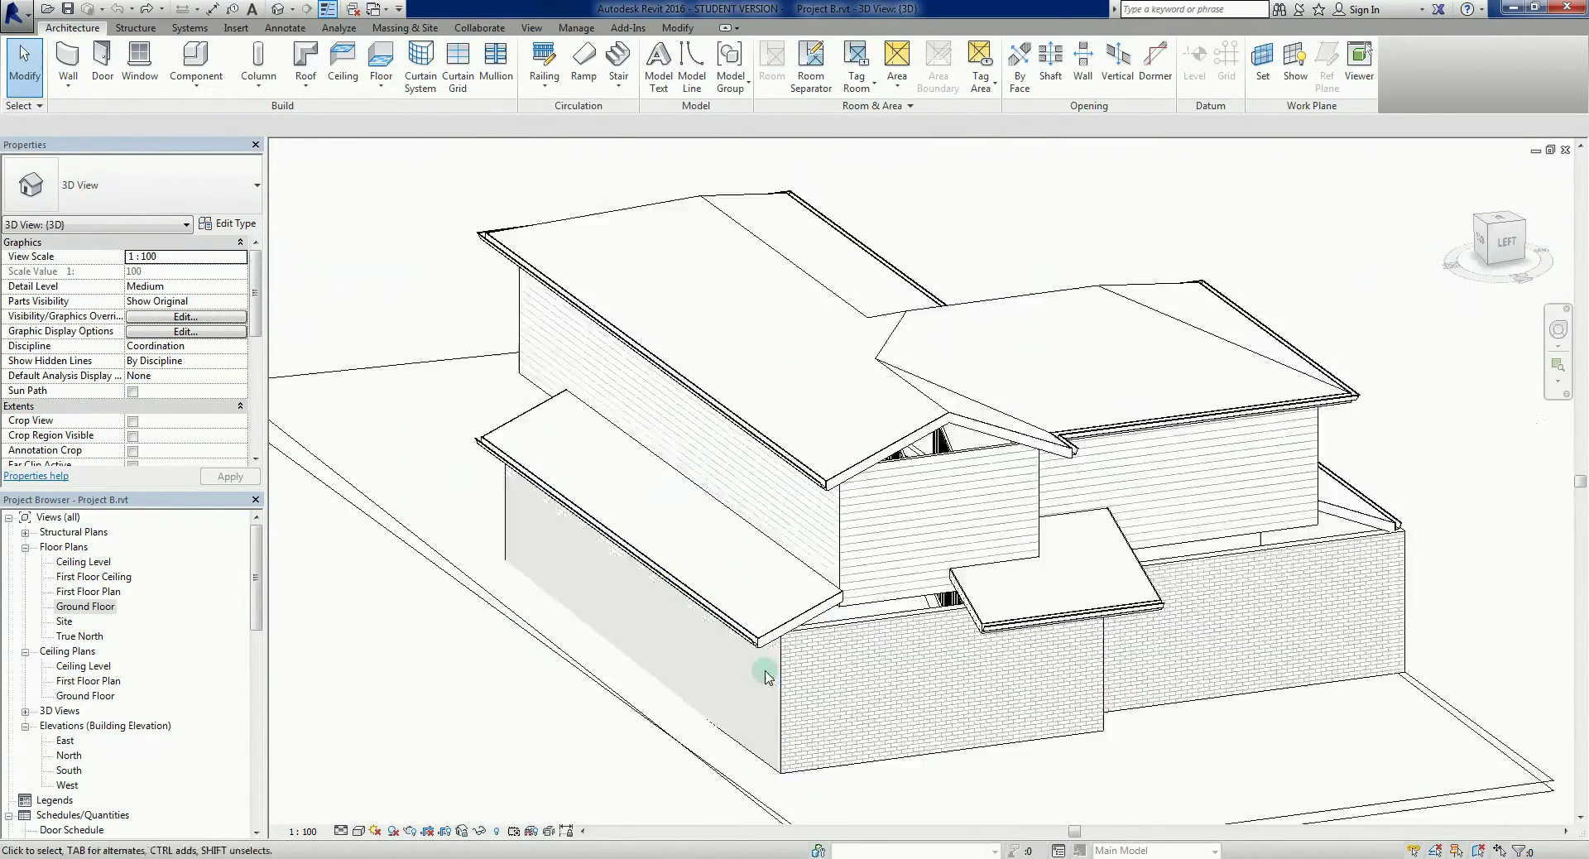
{"action": "middle_click_drag", "start_coordinate": [762, 667], "coordinate": [657, 687], "text": "shift"}
{"action": "scroll", "coordinate": [604, 649], "scroll_direction": "up", "scroll_amount": 5}
{"action": "scroll", "coordinate": [590, 619], "scroll_direction": "down", "scroll_amount": 3}
{"action": "middle_click_drag", "start_coordinate": [550, 507], "coordinate": [1053, 737], "text": "shift"}
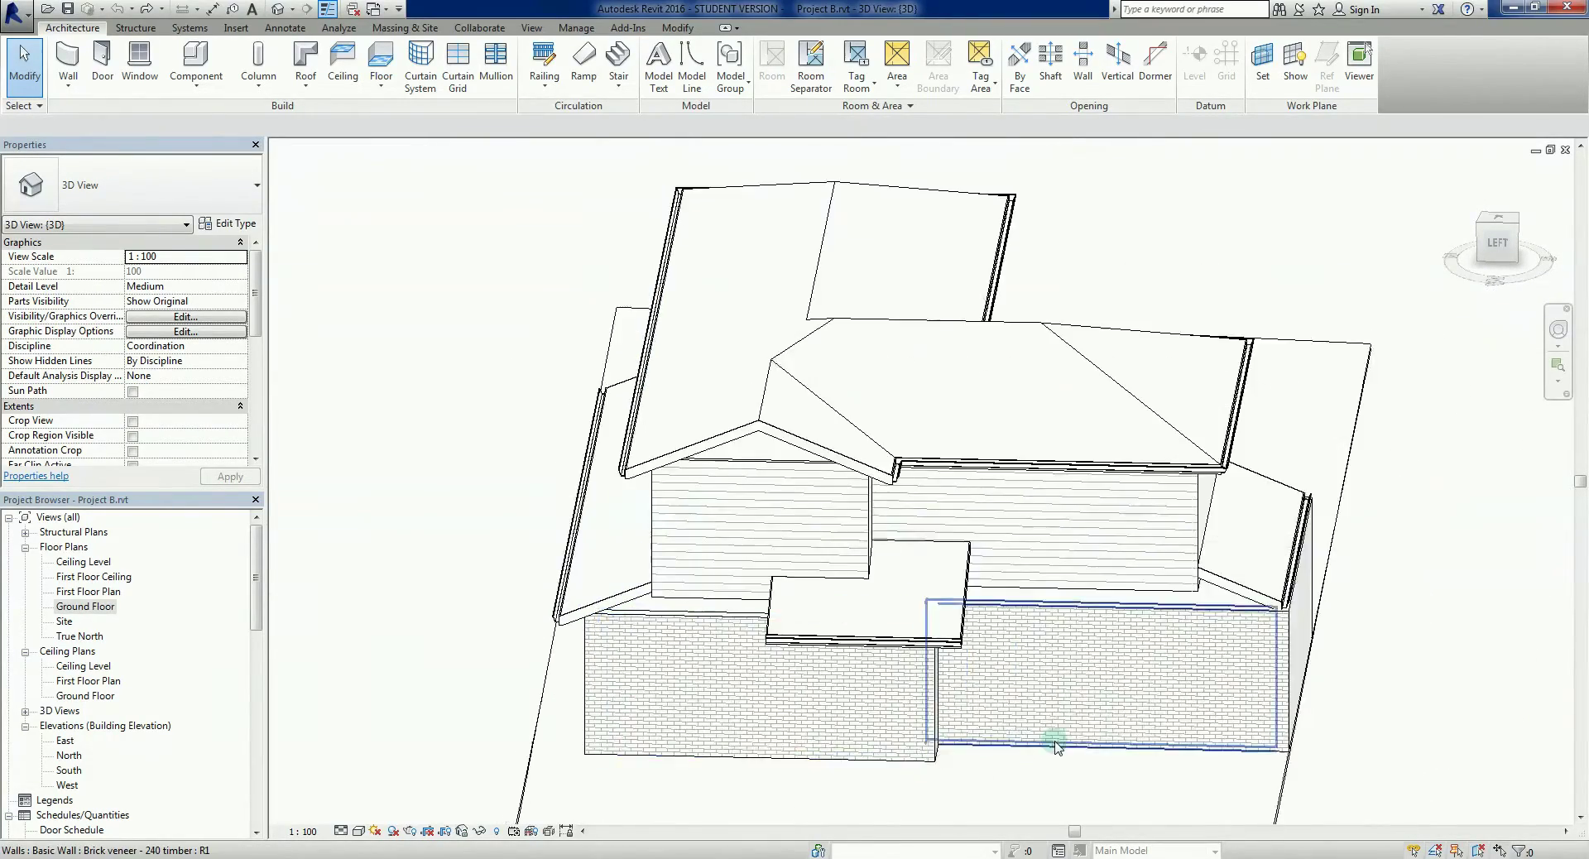
{"action": "scroll", "coordinate": [915, 709], "scroll_direction": "down", "scroll_amount": 2}
{"action": "scroll", "coordinate": [846, 619], "scroll_direction": "up", "scroll_amount": 5}
{"action": "scroll", "coordinate": [846, 619], "scroll_direction": "up", "scroll_amount": 3}
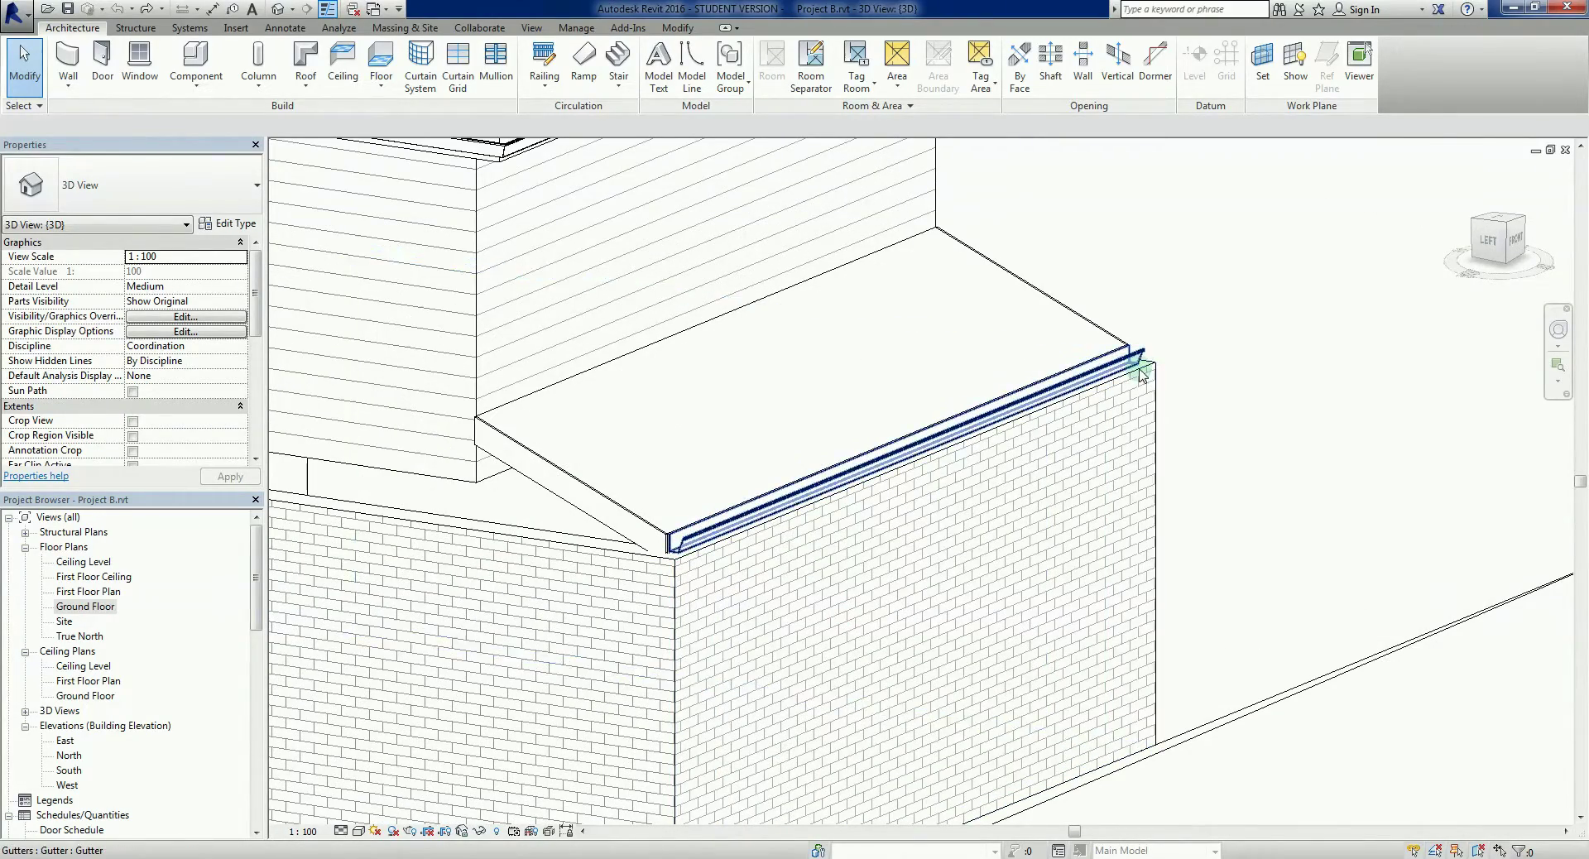
{"action": "scroll", "coordinate": [1181, 380], "scroll_direction": "down", "scroll_amount": 3}
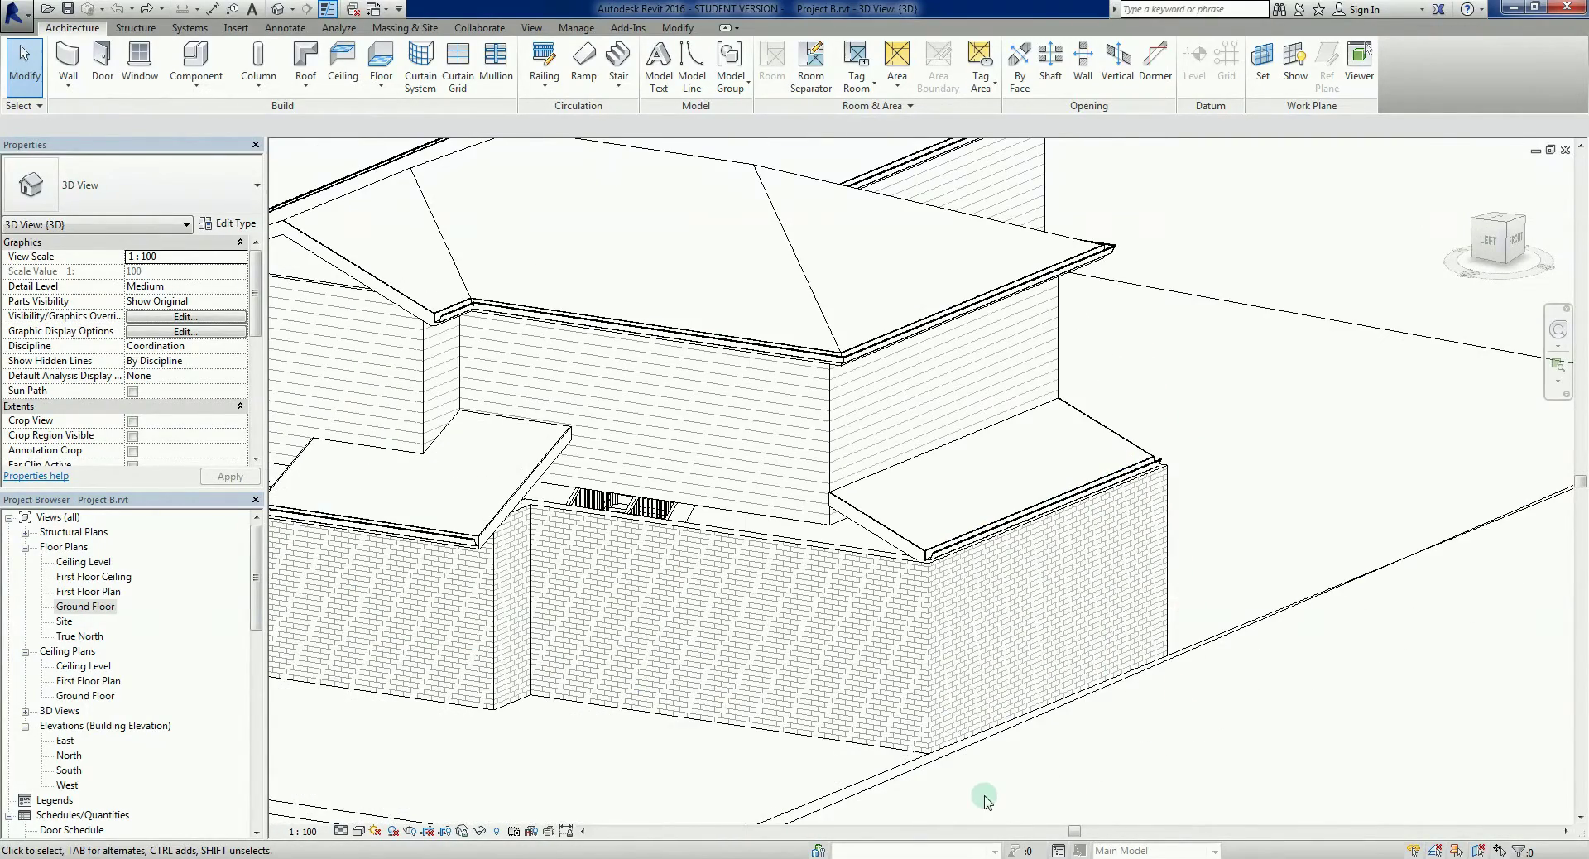
{"action": "scroll", "coordinate": [906, 729], "scroll_direction": "up", "scroll_amount": 2}
{"action": "middle_click_drag", "start_coordinate": [907, 729], "coordinate": [836, 582], "text": "shift"}
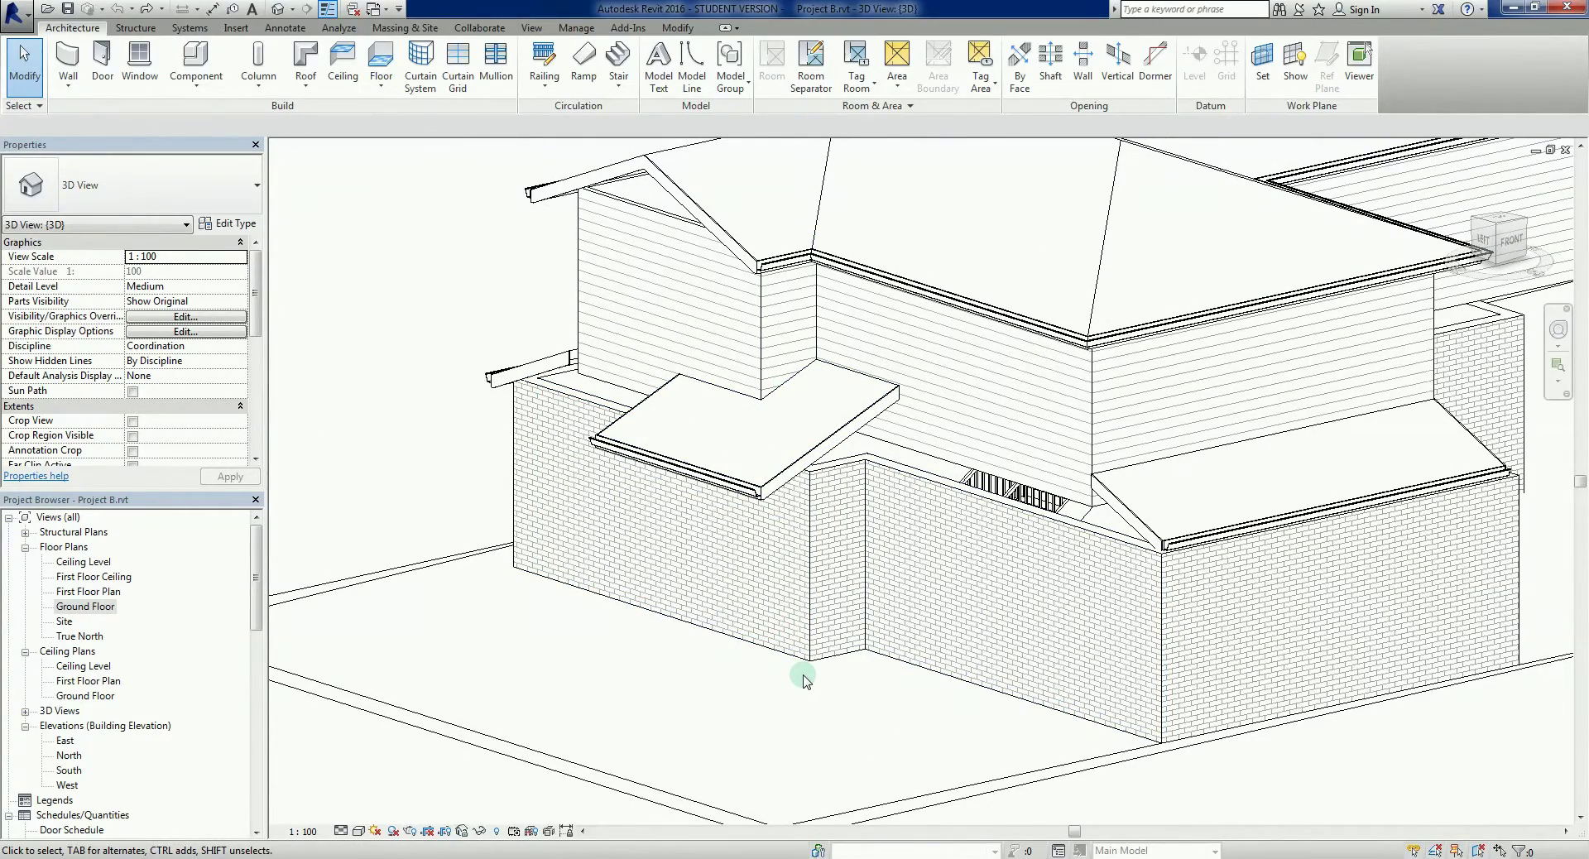
{"action": "middle_click_drag", "start_coordinate": [811, 695], "coordinate": [827, 734], "text": "shift"}
{"action": "scroll", "coordinate": [798, 411], "scroll_direction": "up", "scroll_amount": 5}
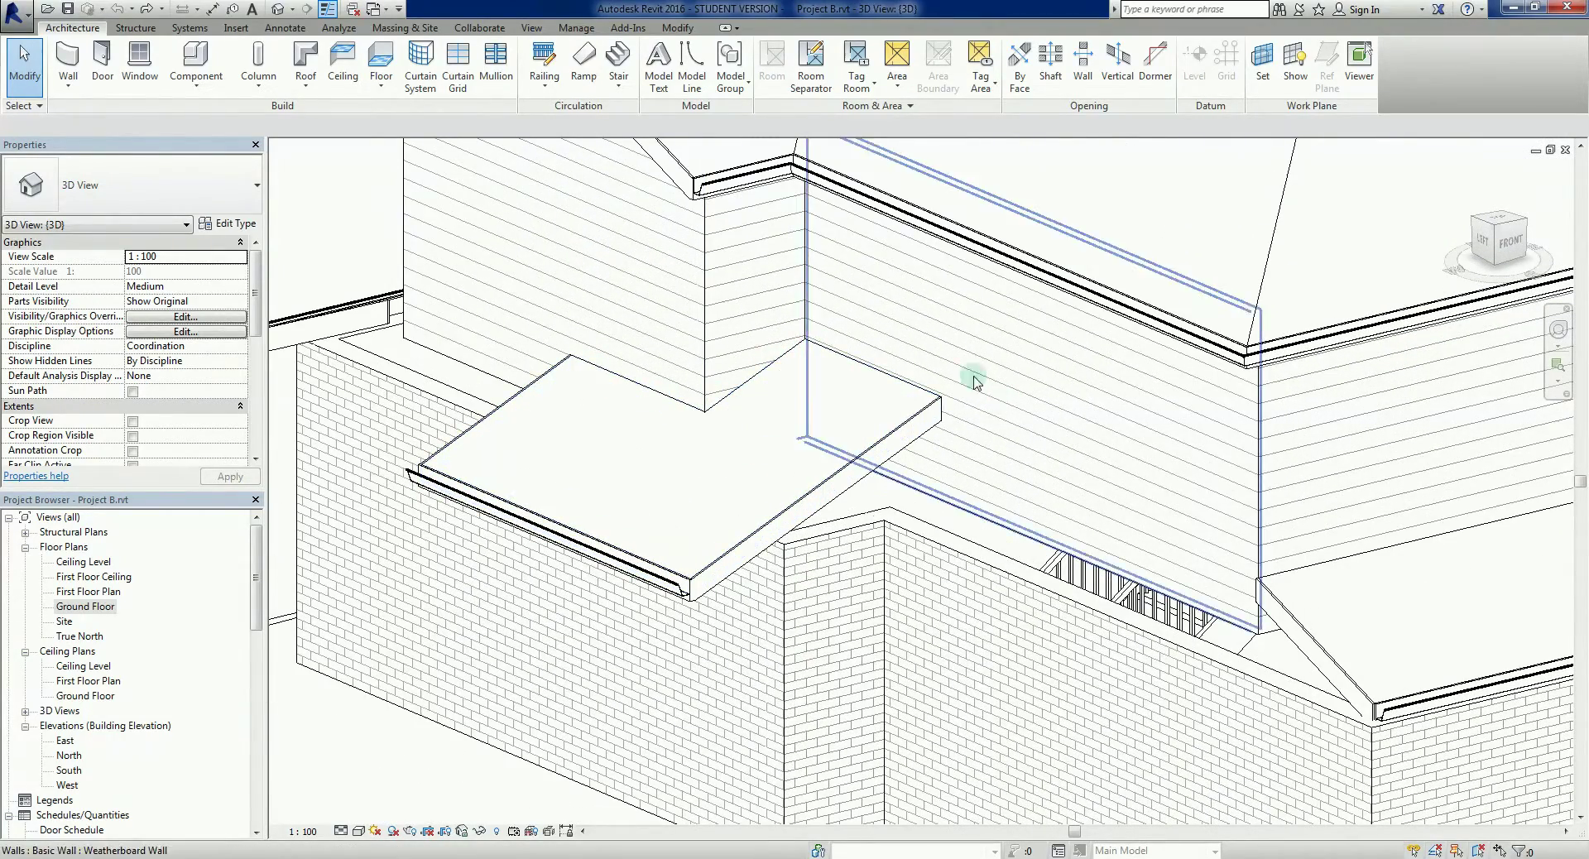
{"action": "scroll", "coordinate": [699, 485], "scroll_direction": "down", "scroll_amount": 5}
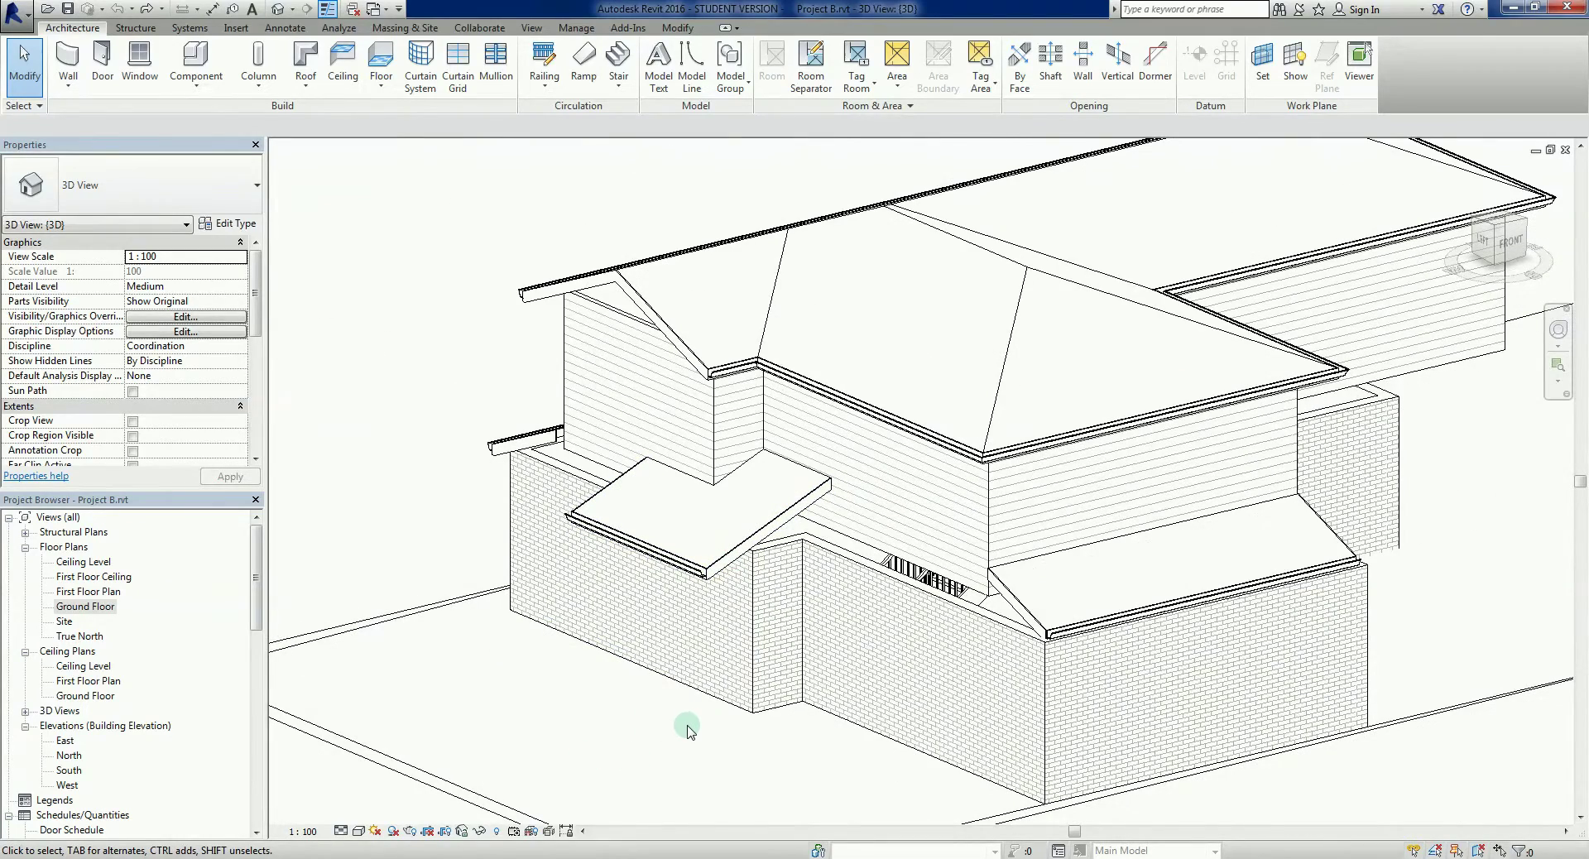
Open the Ground Floor plan and recentre the L-shaped building with its UP stair.
{"action": "double_click", "coordinate": [86, 605]}
{"action": "scroll", "coordinate": [844, 667], "scroll_direction": "down", "scroll_amount": 2}
{"action": "scroll", "coordinate": [823, 621], "scroll_direction": "up", "scroll_amount": 2}
{"action": "scroll", "coordinate": [819, 606], "scroll_direction": "up", "scroll_amount": 1}
{"action": "middle_click_drag", "start_coordinate": [820, 606], "coordinate": [830, 655]}
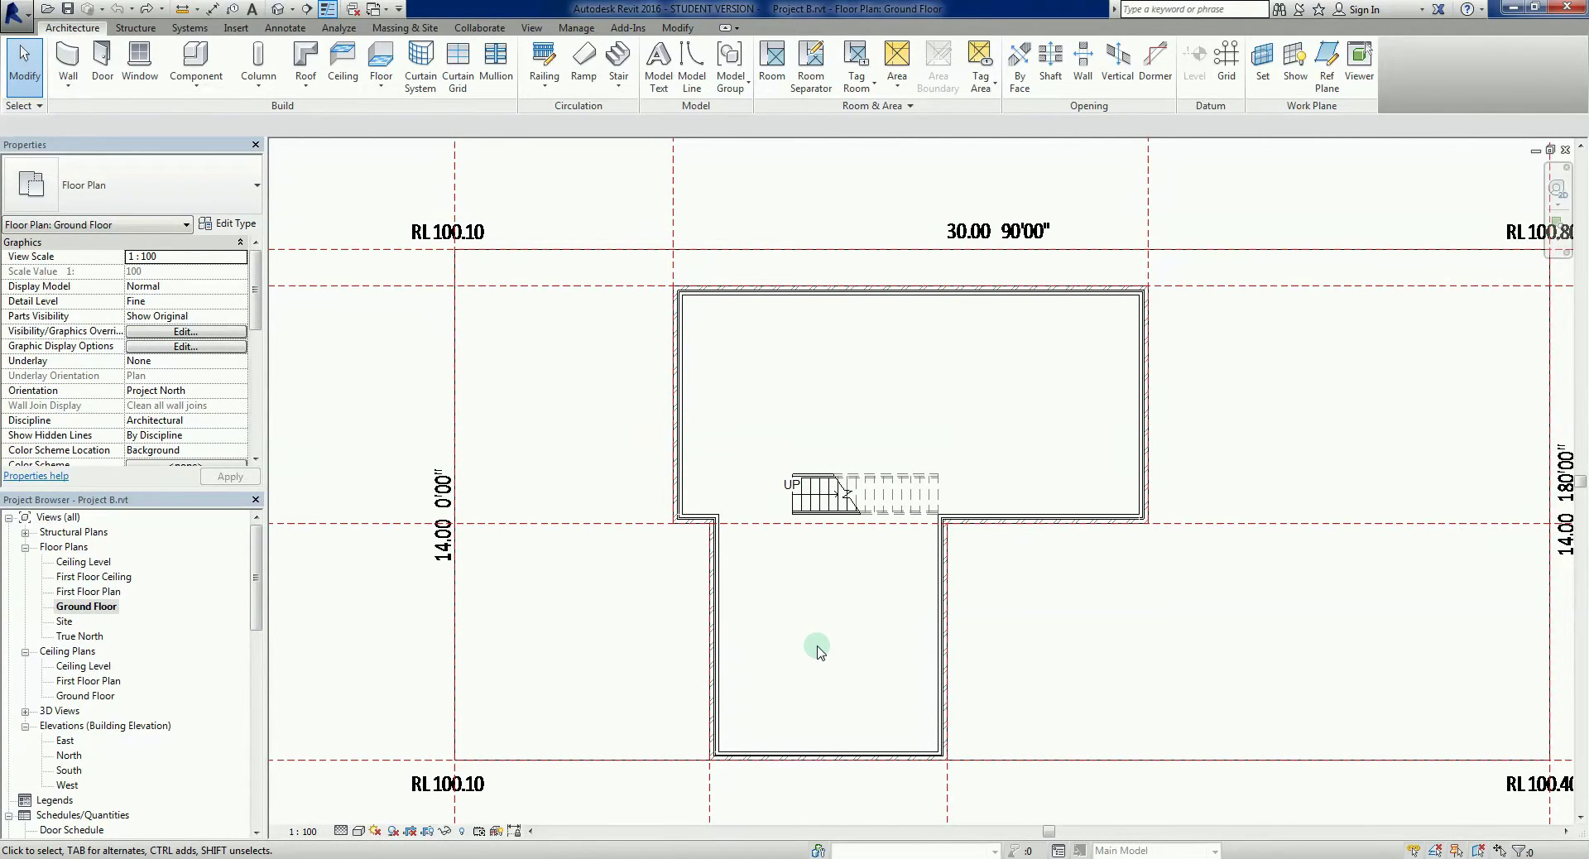
{"action": "scroll", "coordinate": [817, 651], "scroll_direction": "up", "scroll_amount": 1}
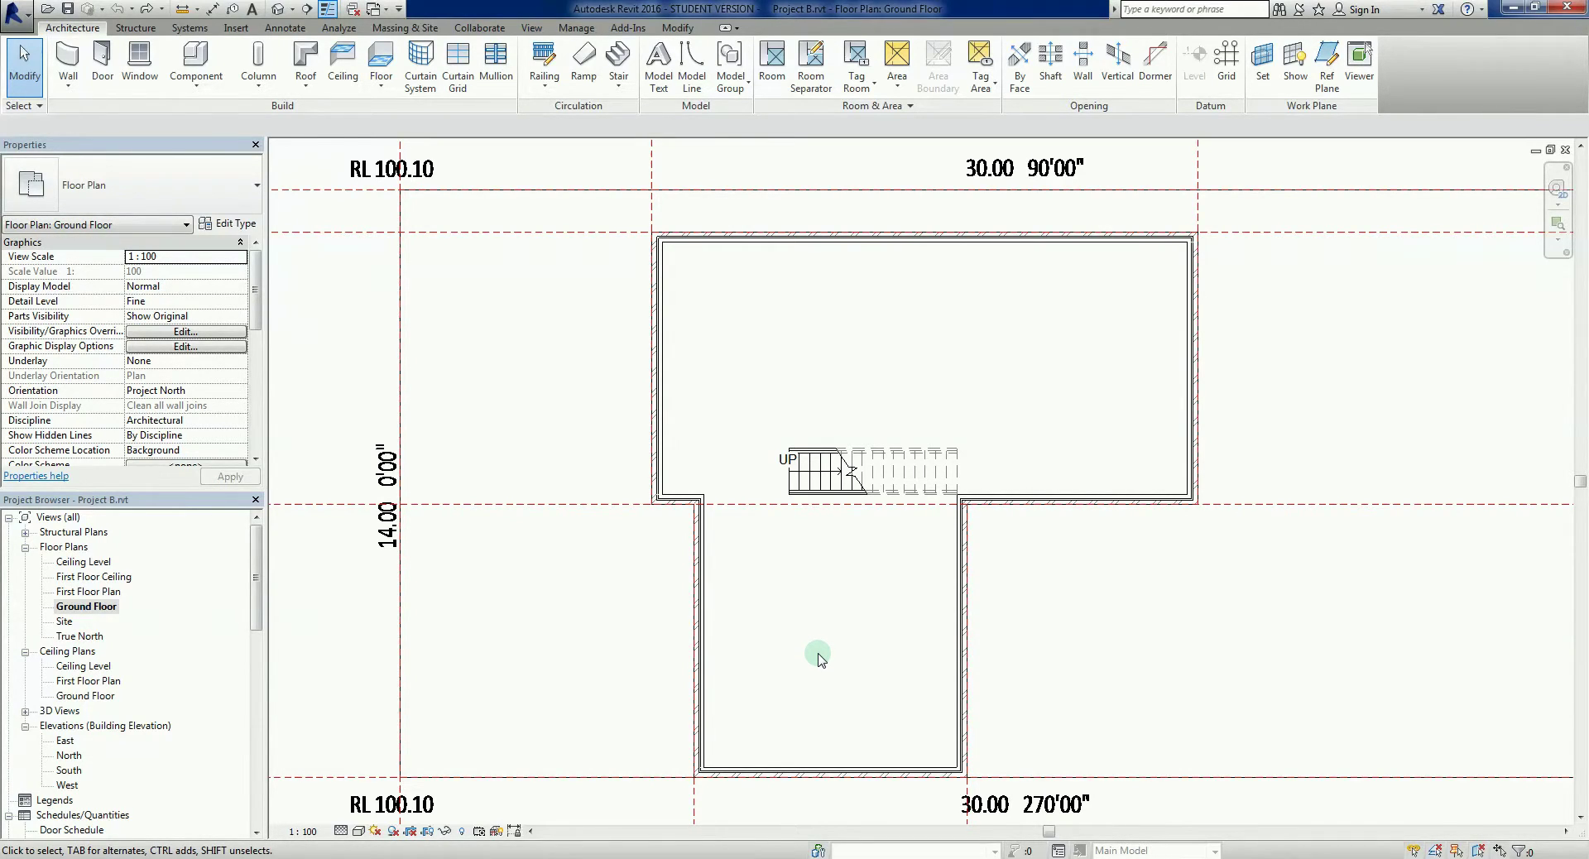
{"action": "middle_click_drag", "start_coordinate": [819, 660], "coordinate": [791, 653]}
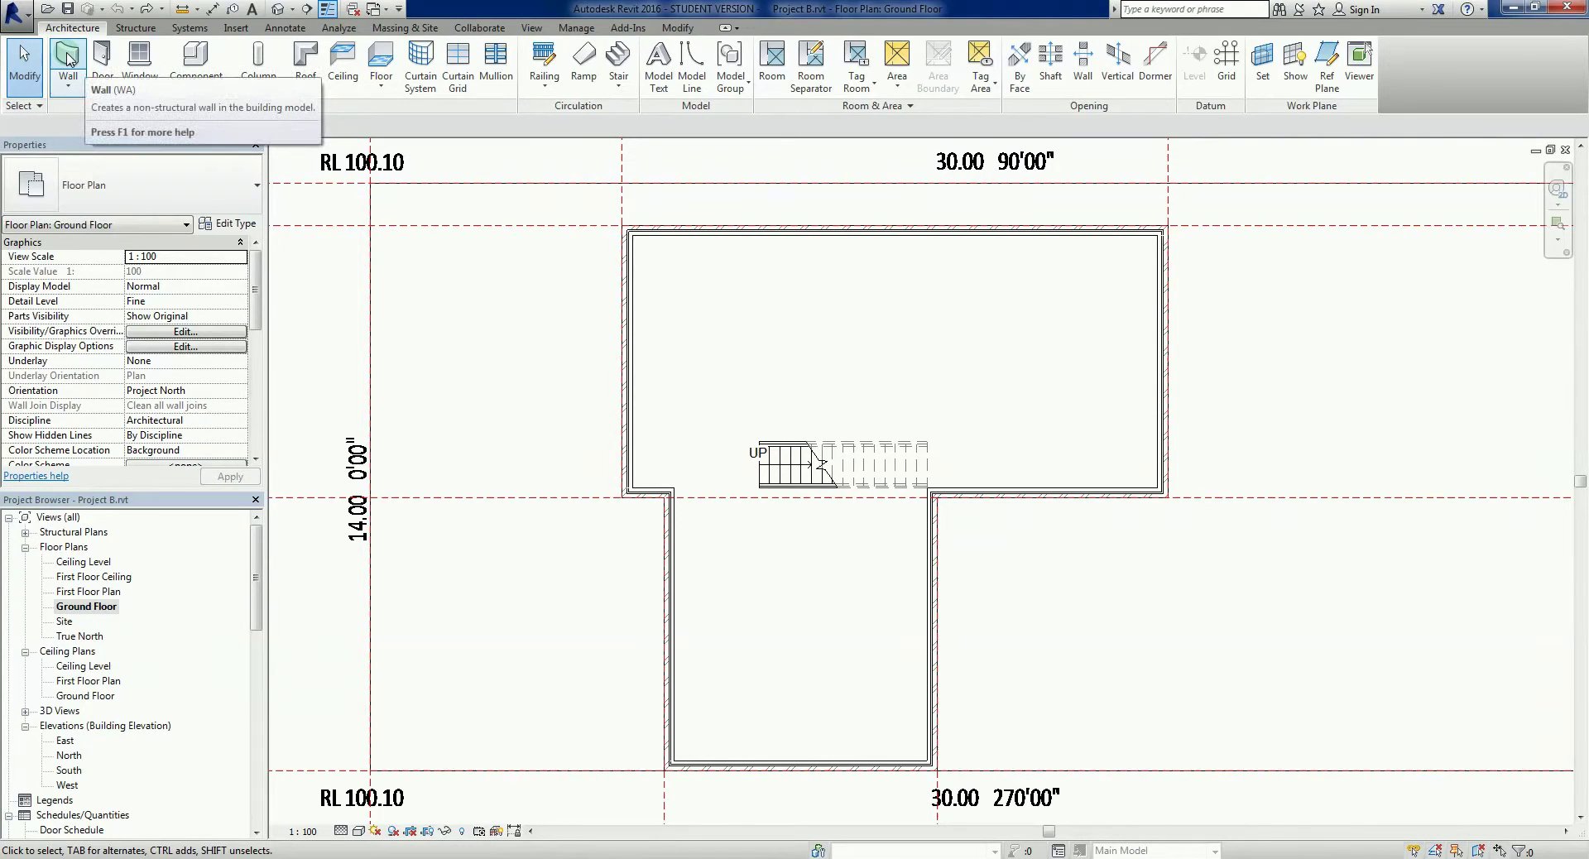
Start the Wall tool with the Basic Wall: Stud timber - 90 type.
{"action": "left_click", "coordinate": [68, 58]}
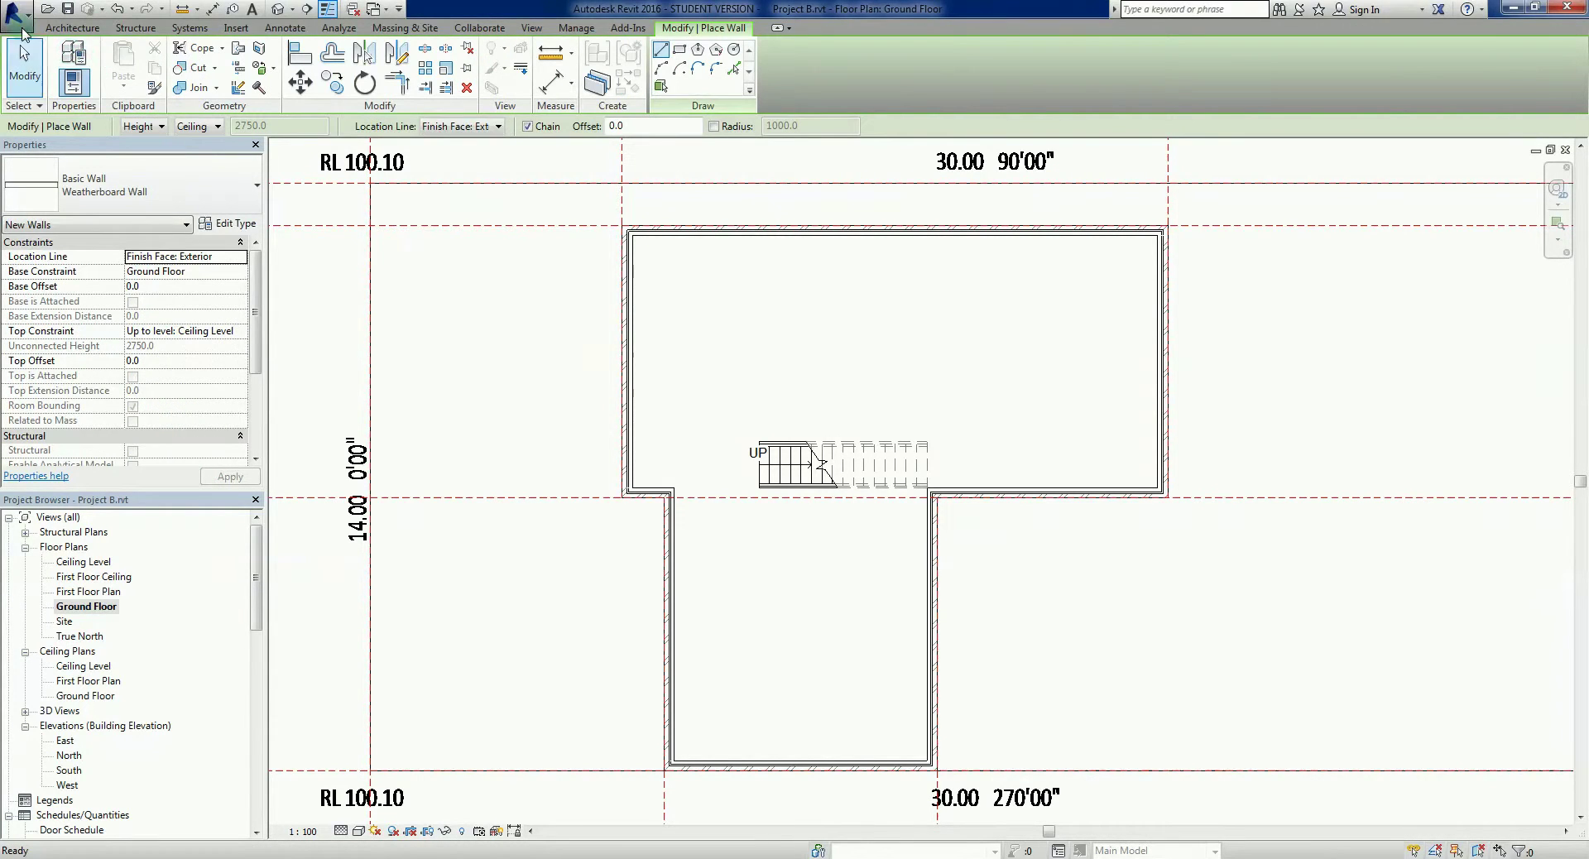
{"action": "left_click", "coordinate": [53, 30]}
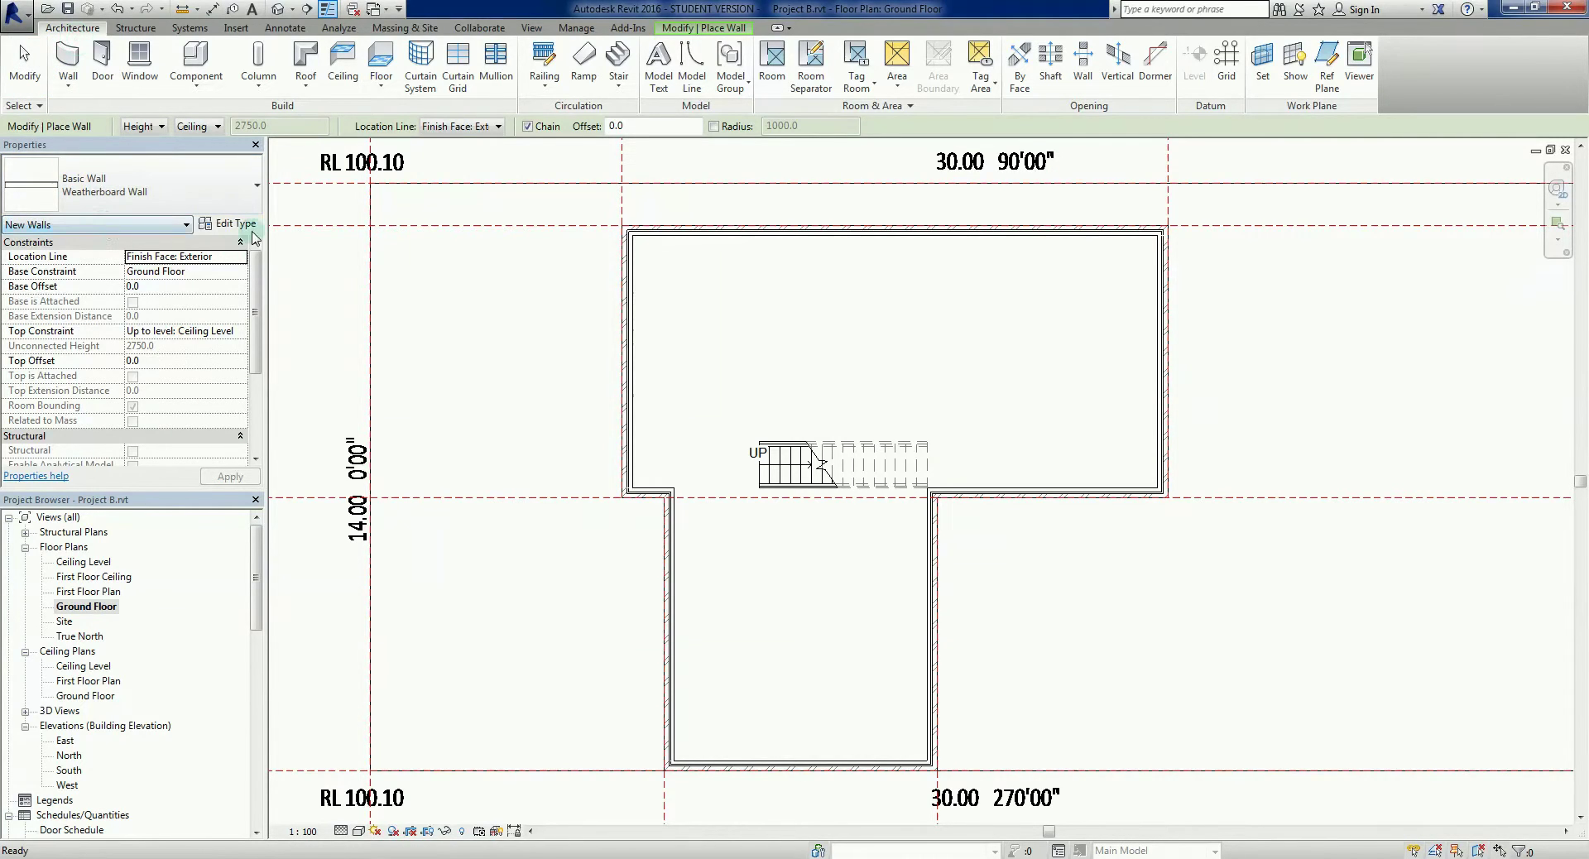
{"action": "left_click", "coordinate": [192, 185]}
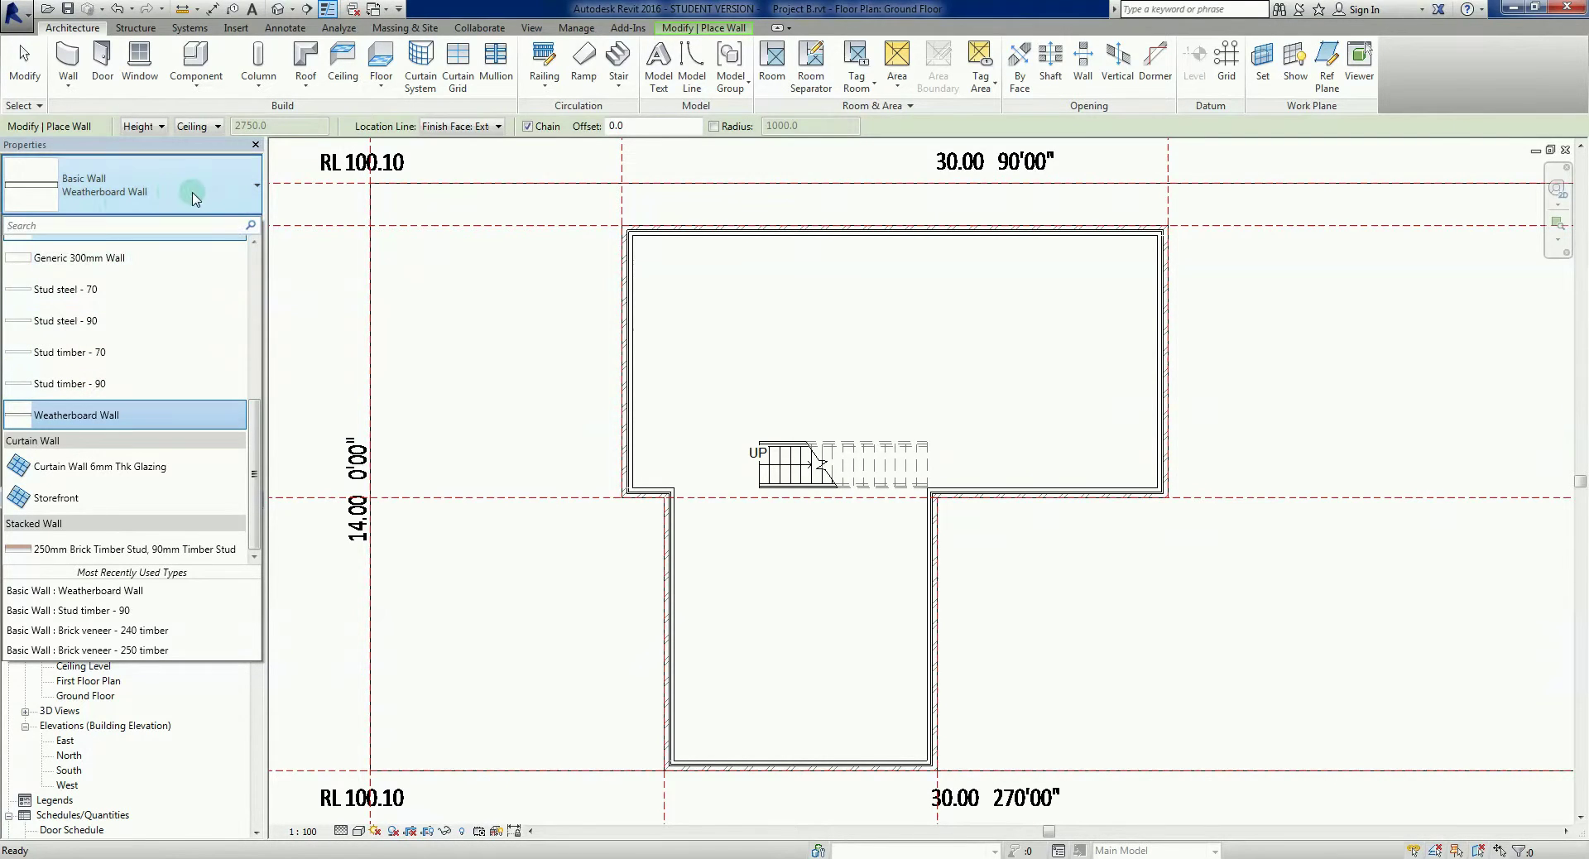
{"action": "left_click", "coordinate": [123, 385]}
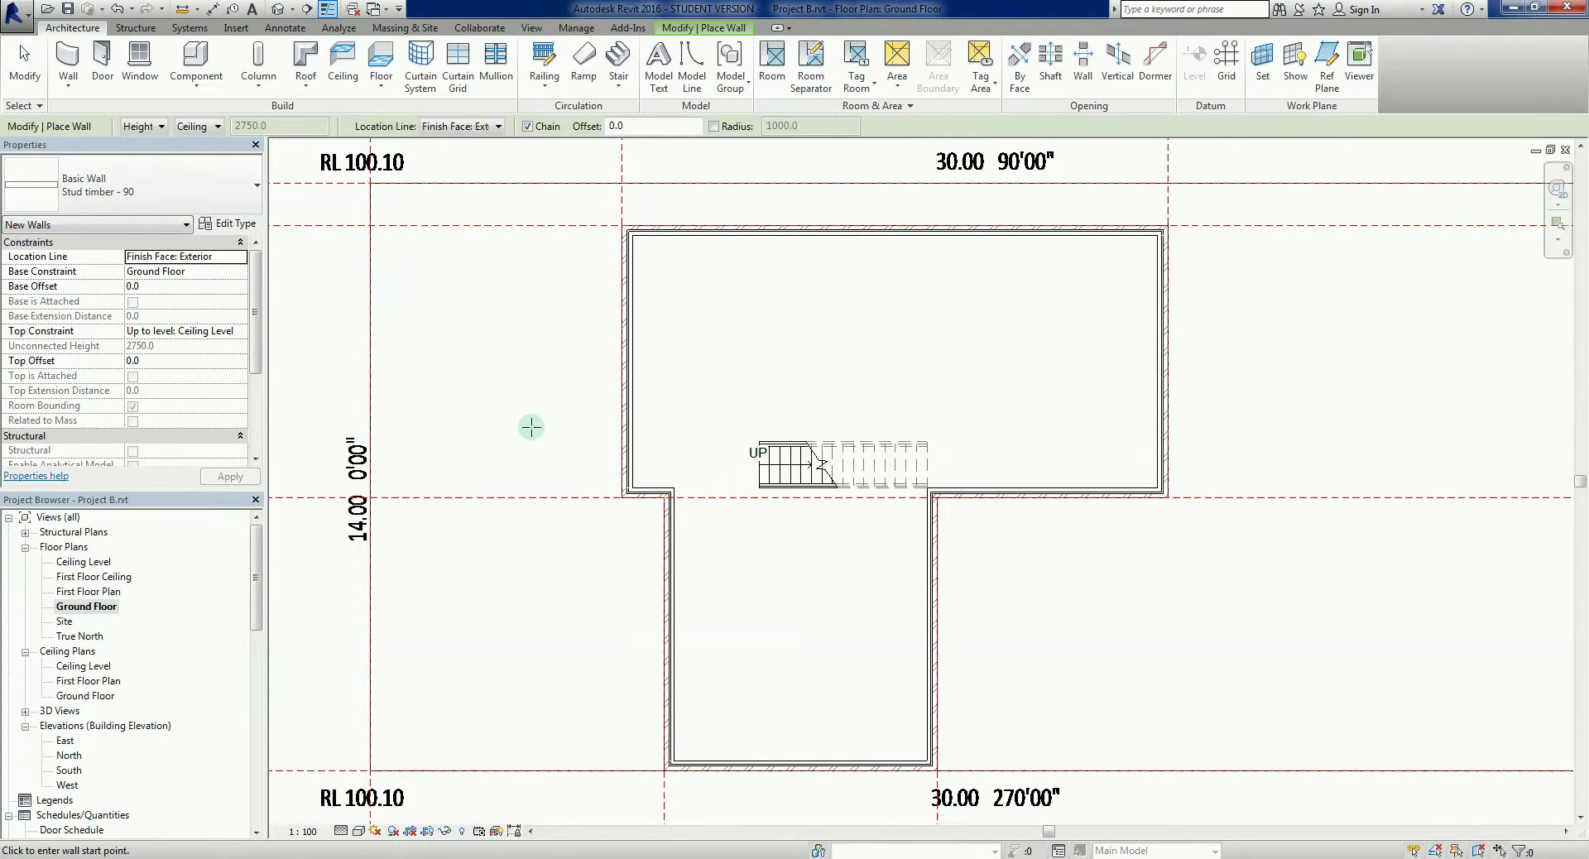
Pan and zoom the Ground Floor plan to bring the upper wing into view.
{"action": "scroll", "coordinate": [706, 430], "scroll_direction": "up", "scroll_amount": 1}
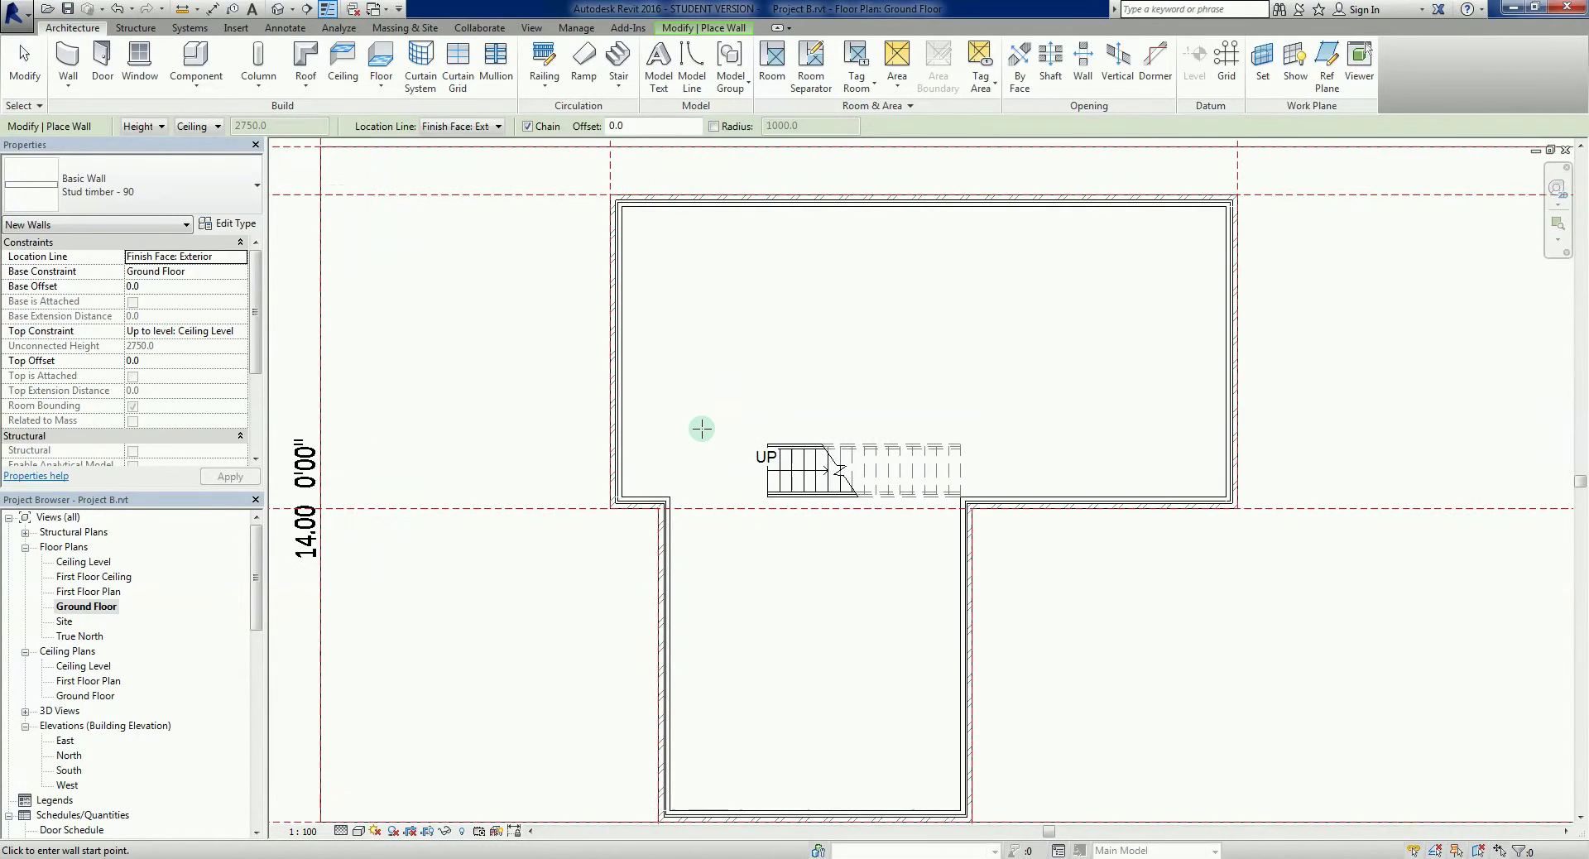
{"action": "middle_click_drag", "start_coordinate": [705, 430], "coordinate": [652, 458]}
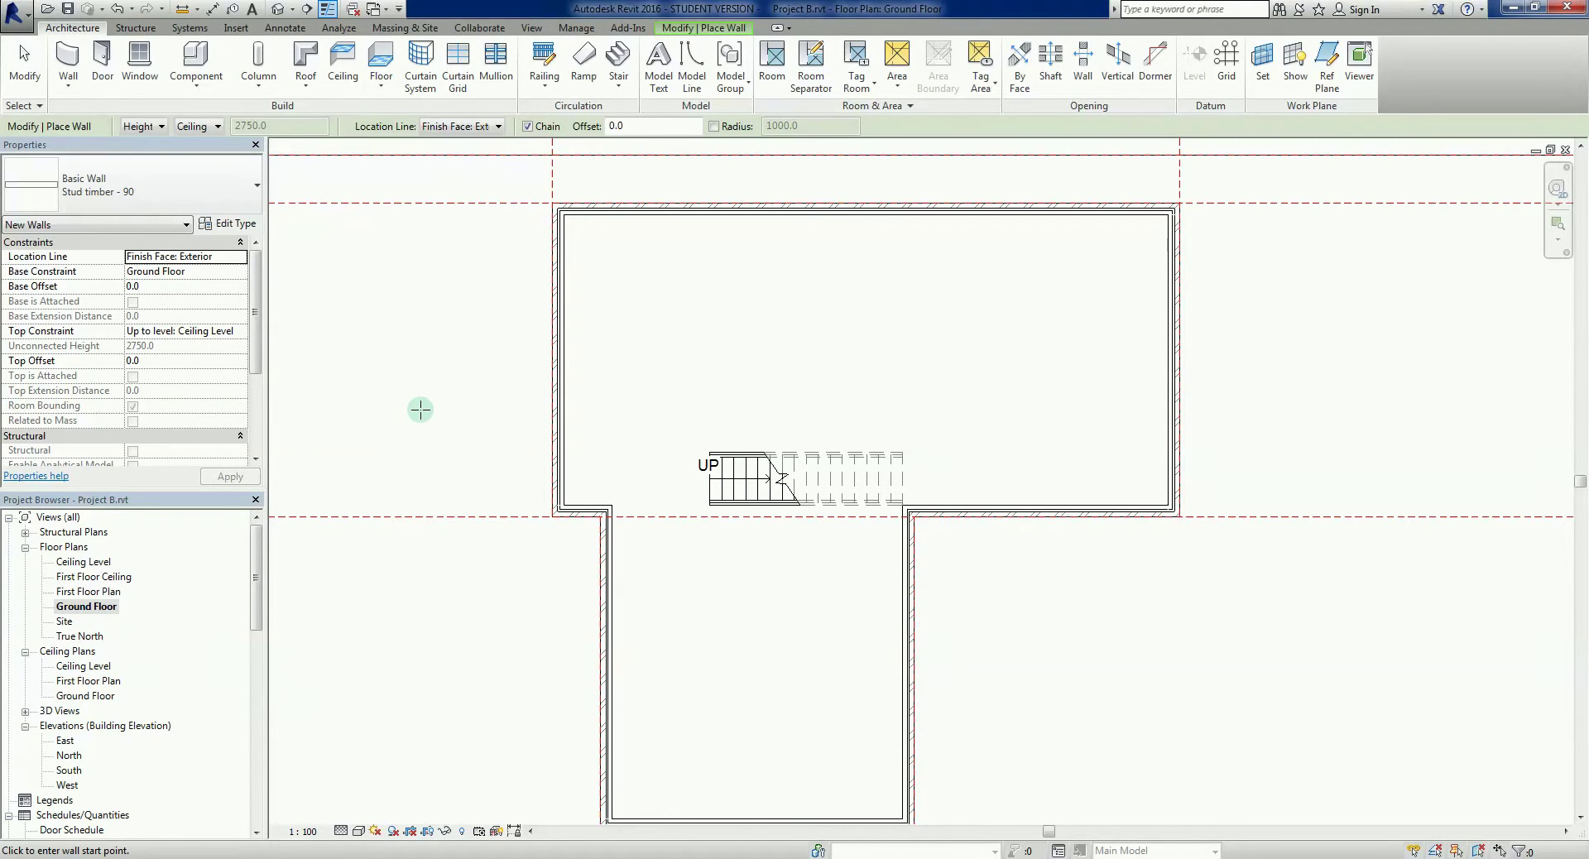
{"action": "mouse_move", "coordinate": [435, 428]}
{"action": "middle_mouse_down"}
{"action": "mouse_move", "coordinate": [454, 433]}
{"action": "mouse_move", "coordinate": [460, 414]}
{"action": "middle_mouse_up"}
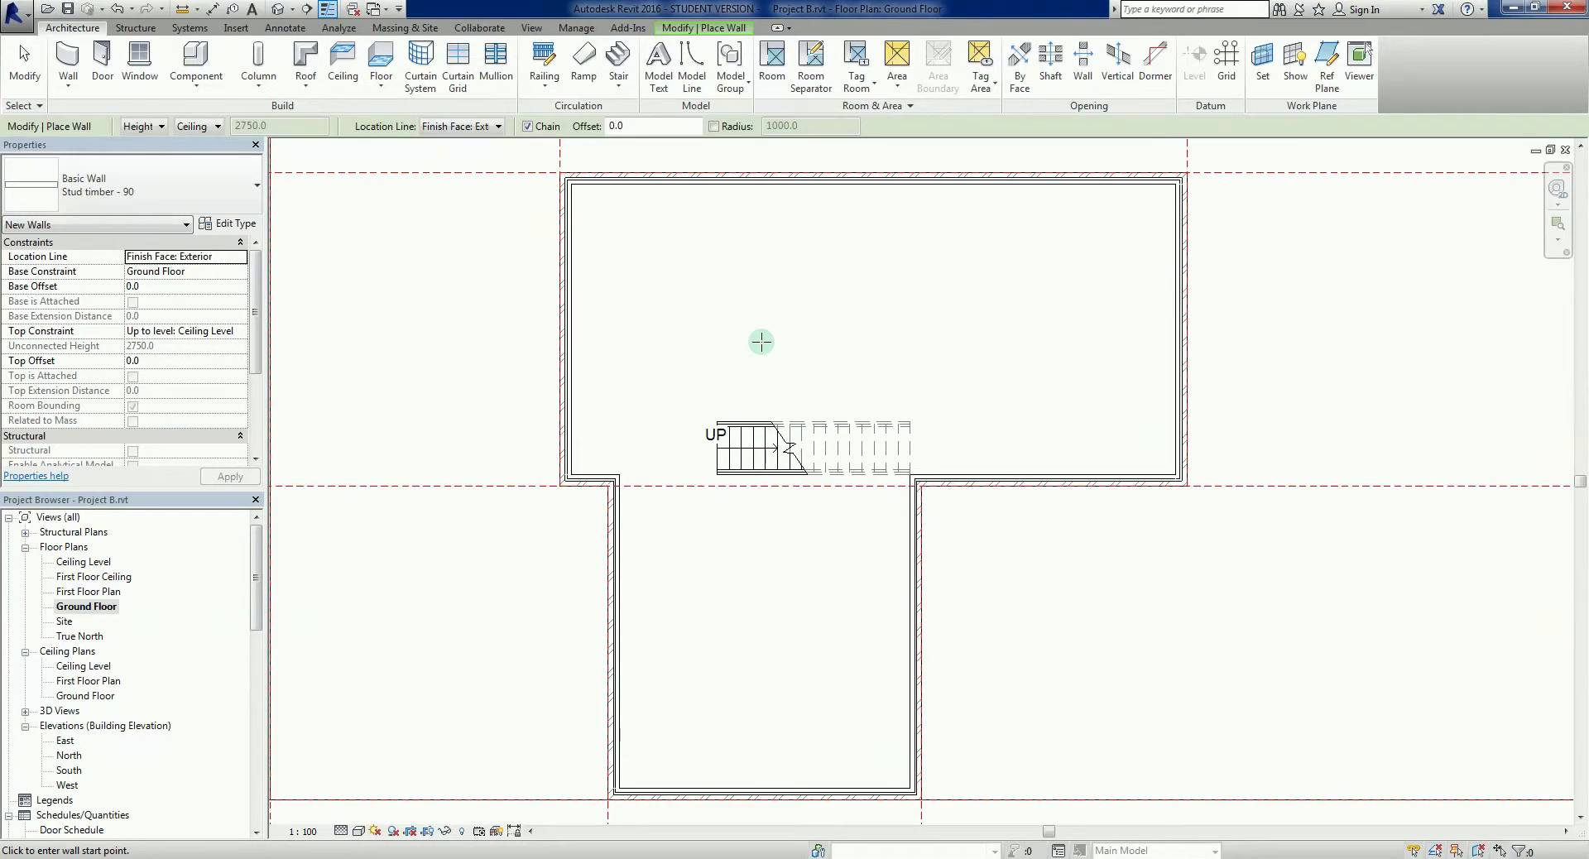
{"action": "middle_click_drag", "start_coordinate": [762, 342], "coordinate": [781, 391]}
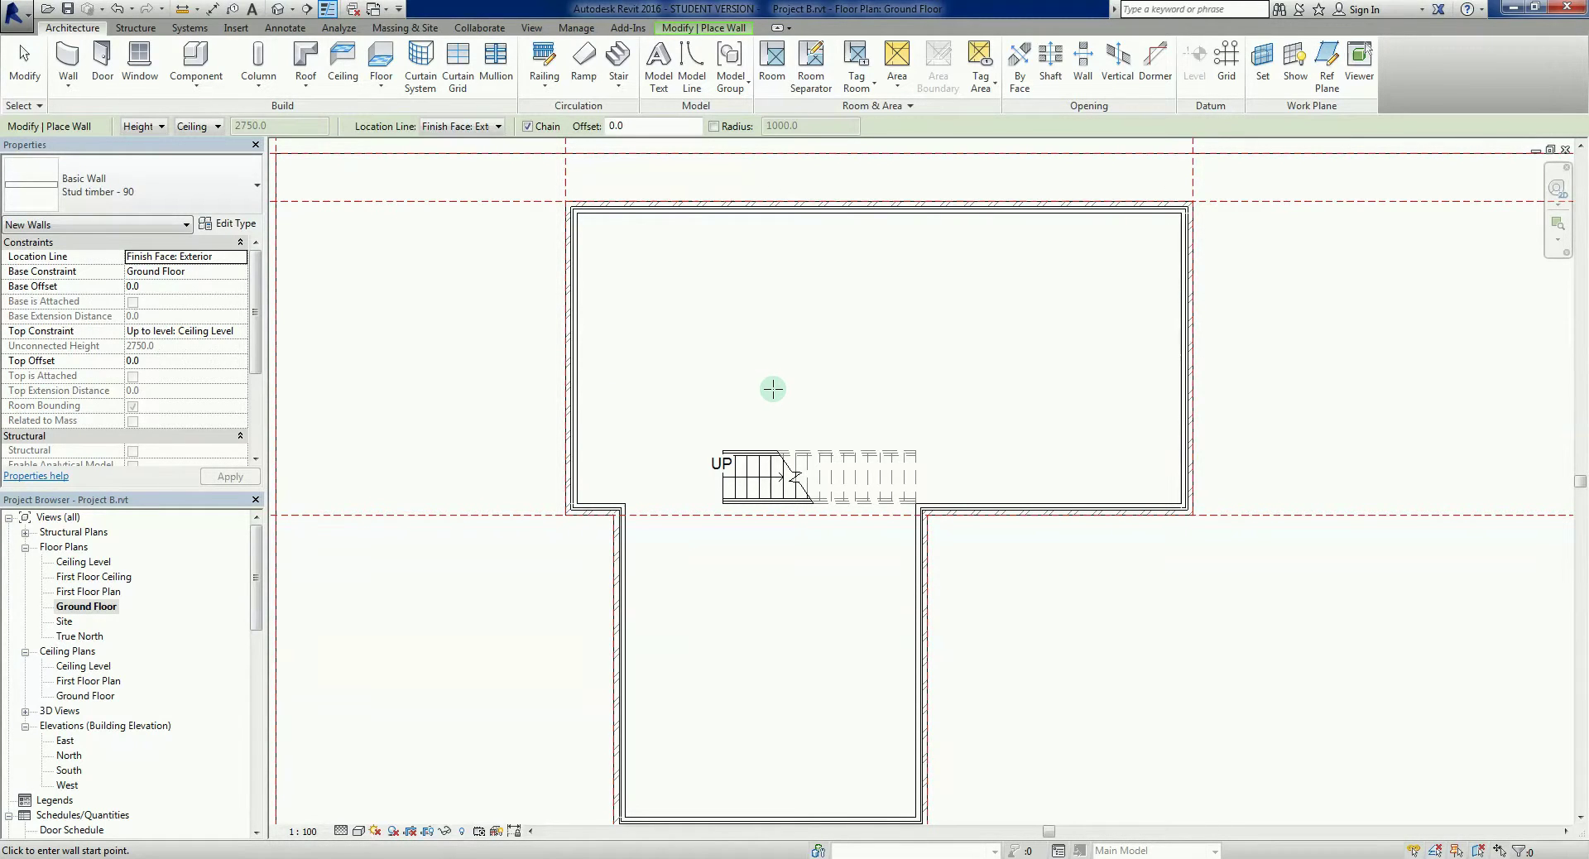
{"action": "scroll", "coordinate": [802, 625], "scroll_direction": "up", "scroll_amount": 1}
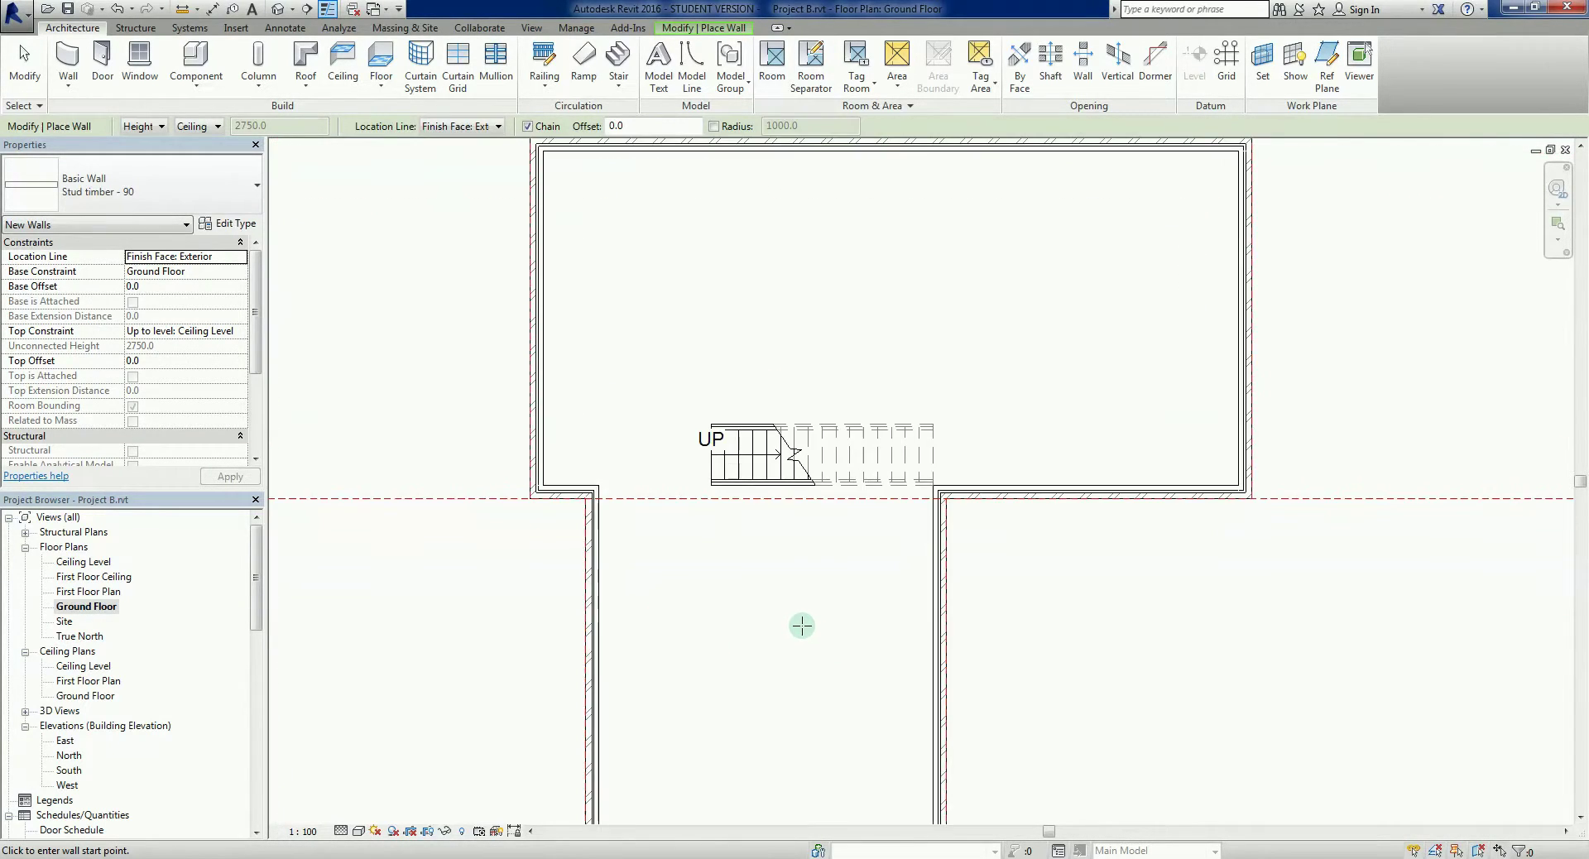
{"action": "scroll", "coordinate": [802, 626], "scroll_direction": "up", "scroll_amount": 2}
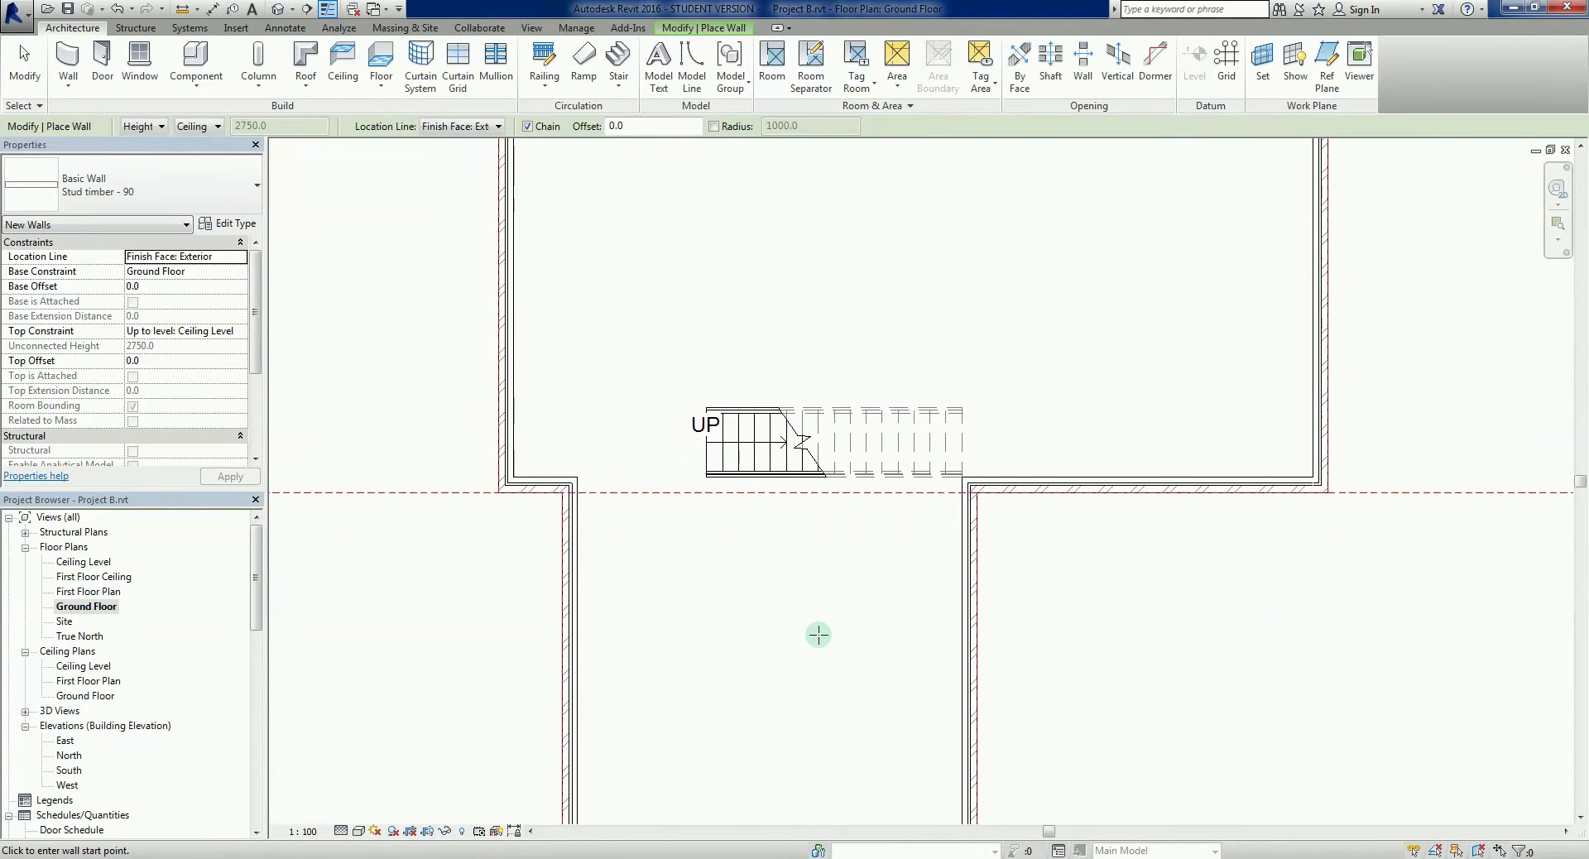
{"action": "scroll", "coordinate": [812, 480], "scroll_direction": "up", "scroll_amount": 1}
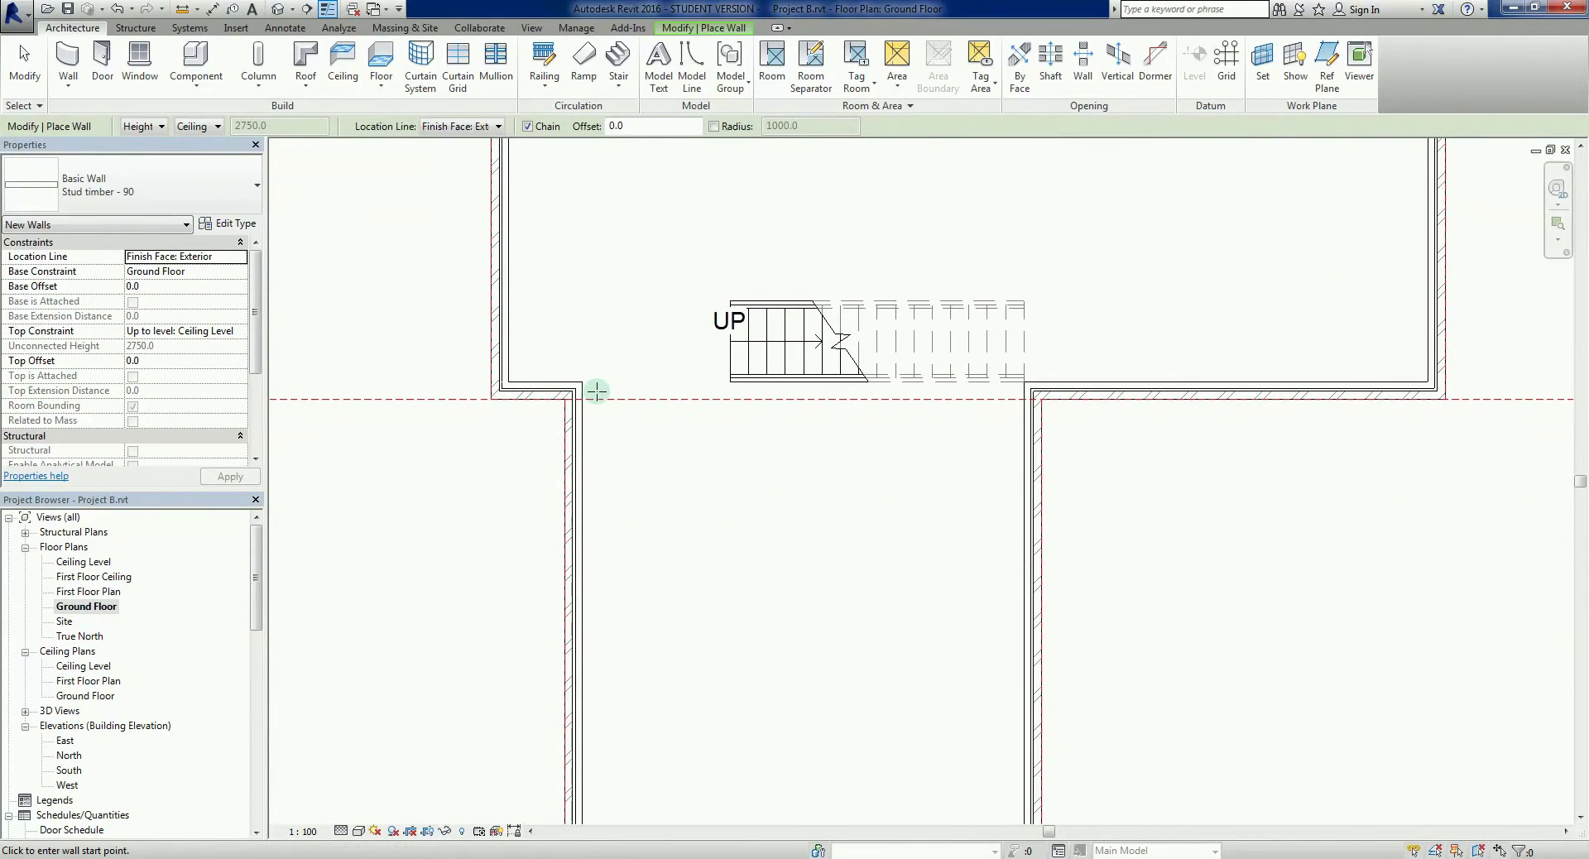
{"action": "scroll", "coordinate": [627, 420], "scroll_direction": "down", "scroll_amount": 2}
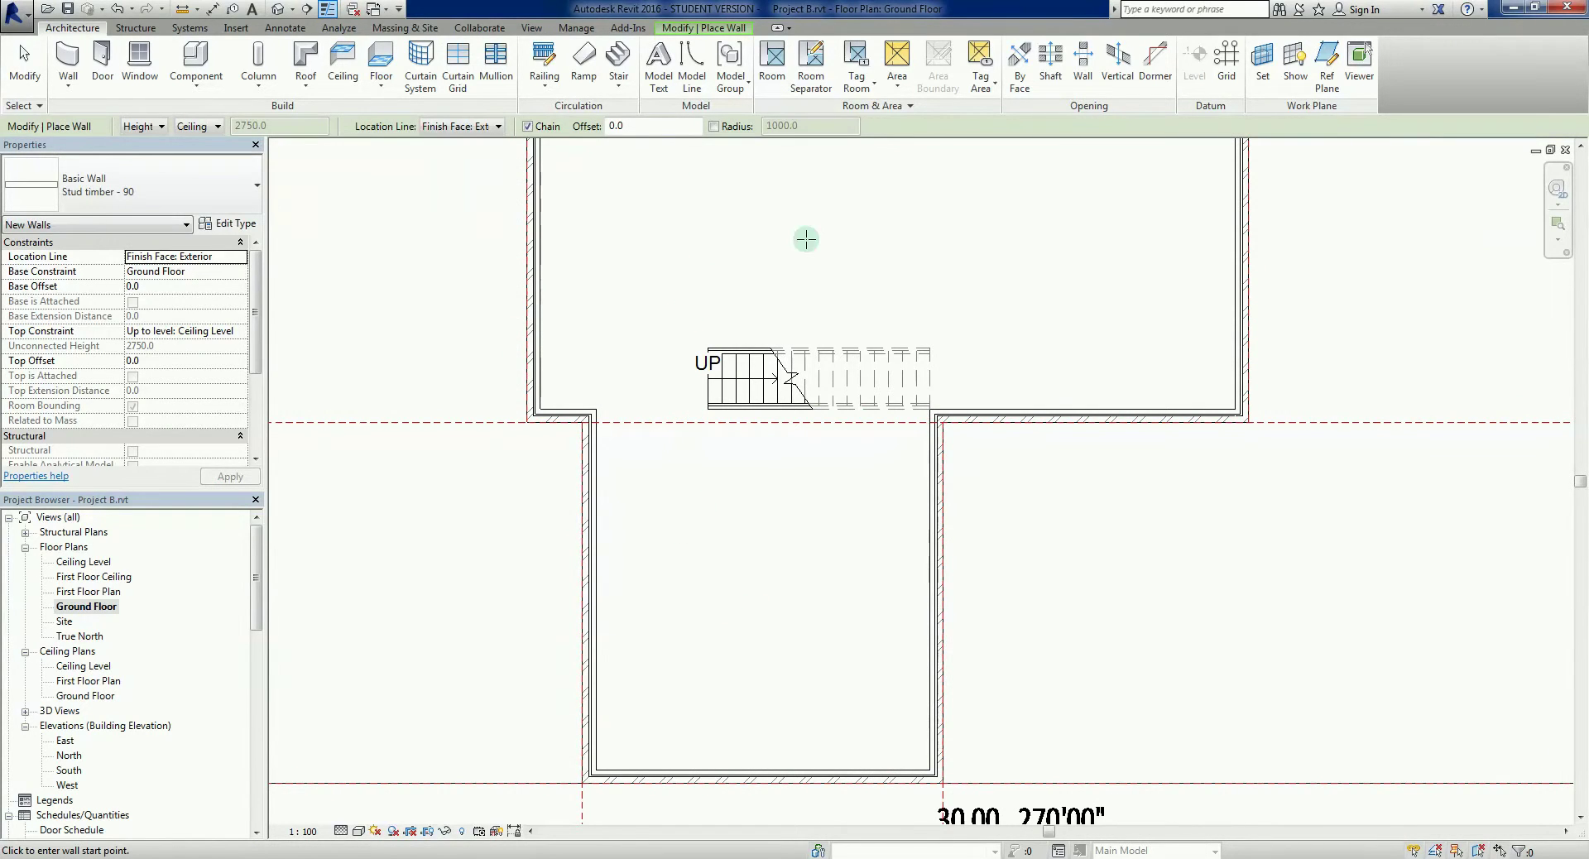
{"action": "middle_click_drag", "start_coordinate": [773, 543], "coordinate": [663, 549]}
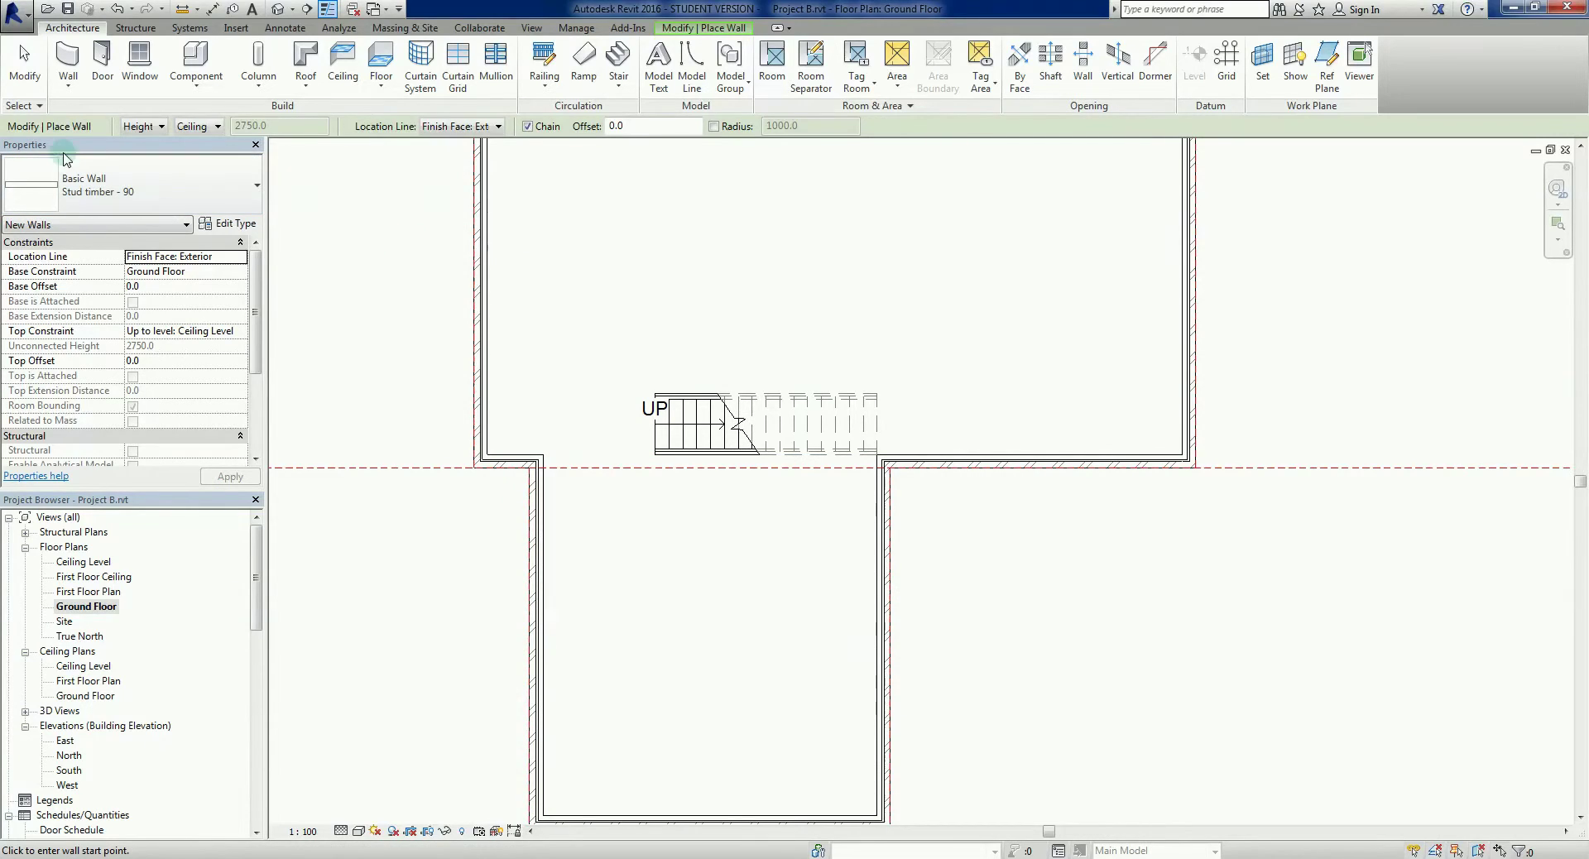
Set the wall Location Line to Wall Centerline, then cancel a trial wall below the stair.
{"action": "left_click", "coordinate": [474, 127]}
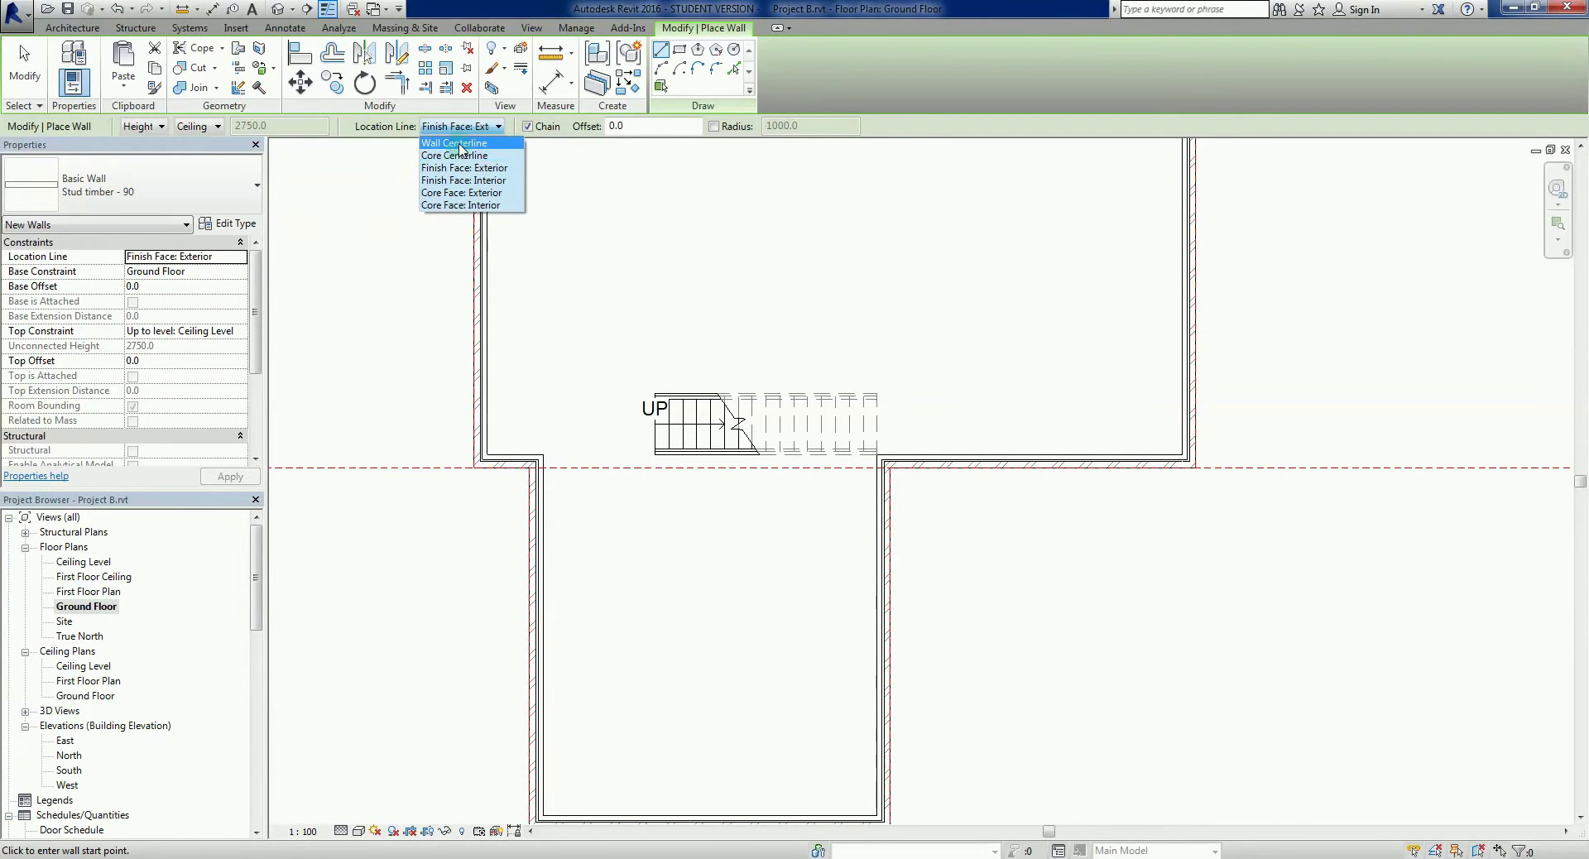
{"action": "left_click", "coordinate": [460, 149]}
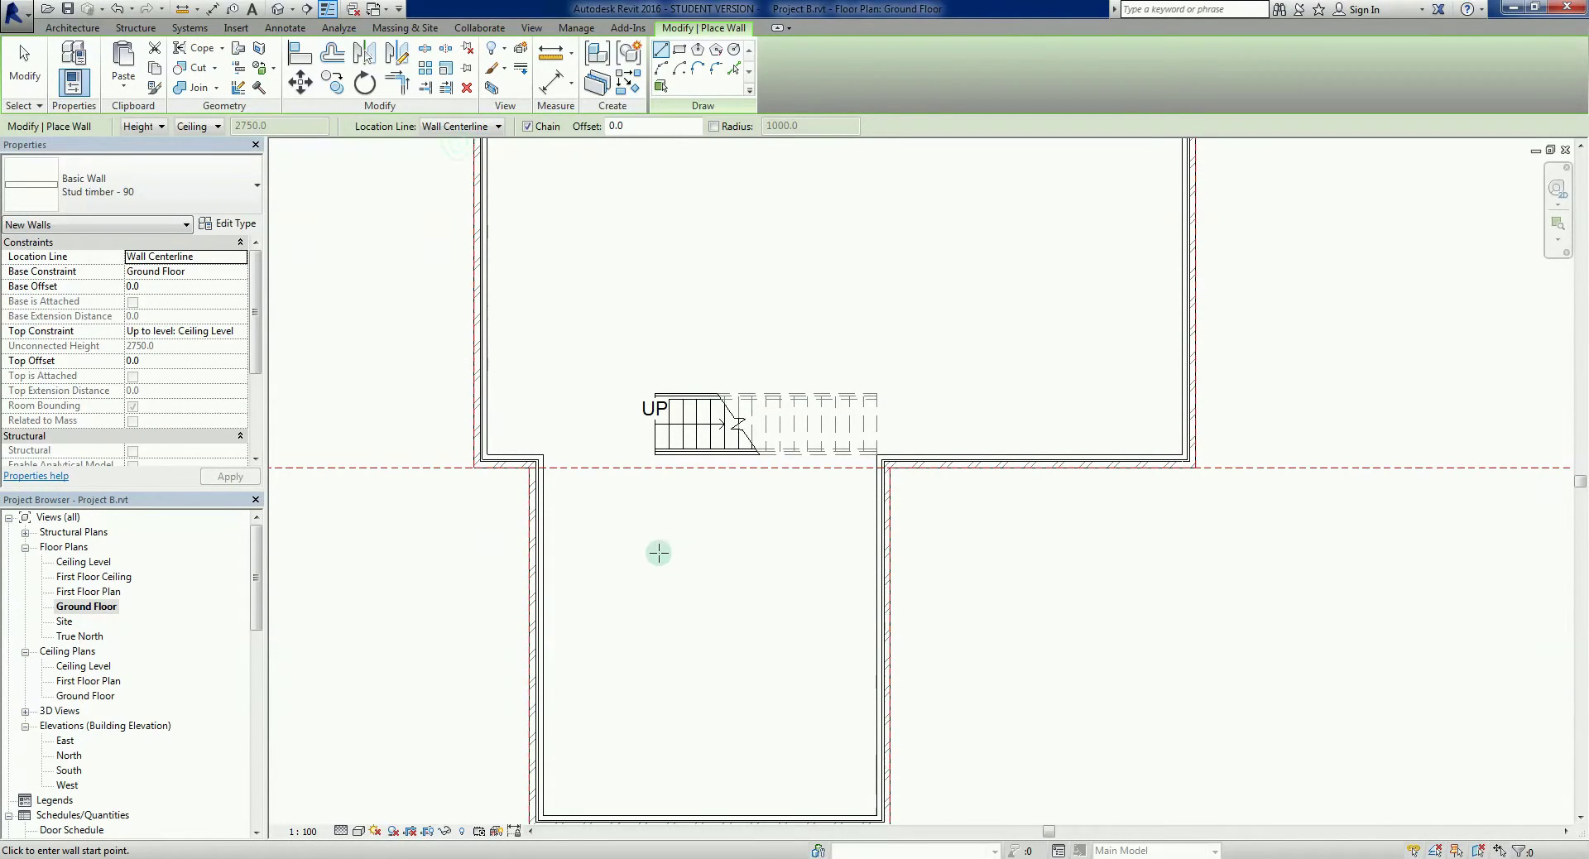
{"action": "scroll", "coordinate": [658, 551], "scroll_direction": "up", "scroll_amount": 2}
{"action": "scroll", "coordinate": [658, 553], "scroll_direction": "up", "scroll_amount": 3}
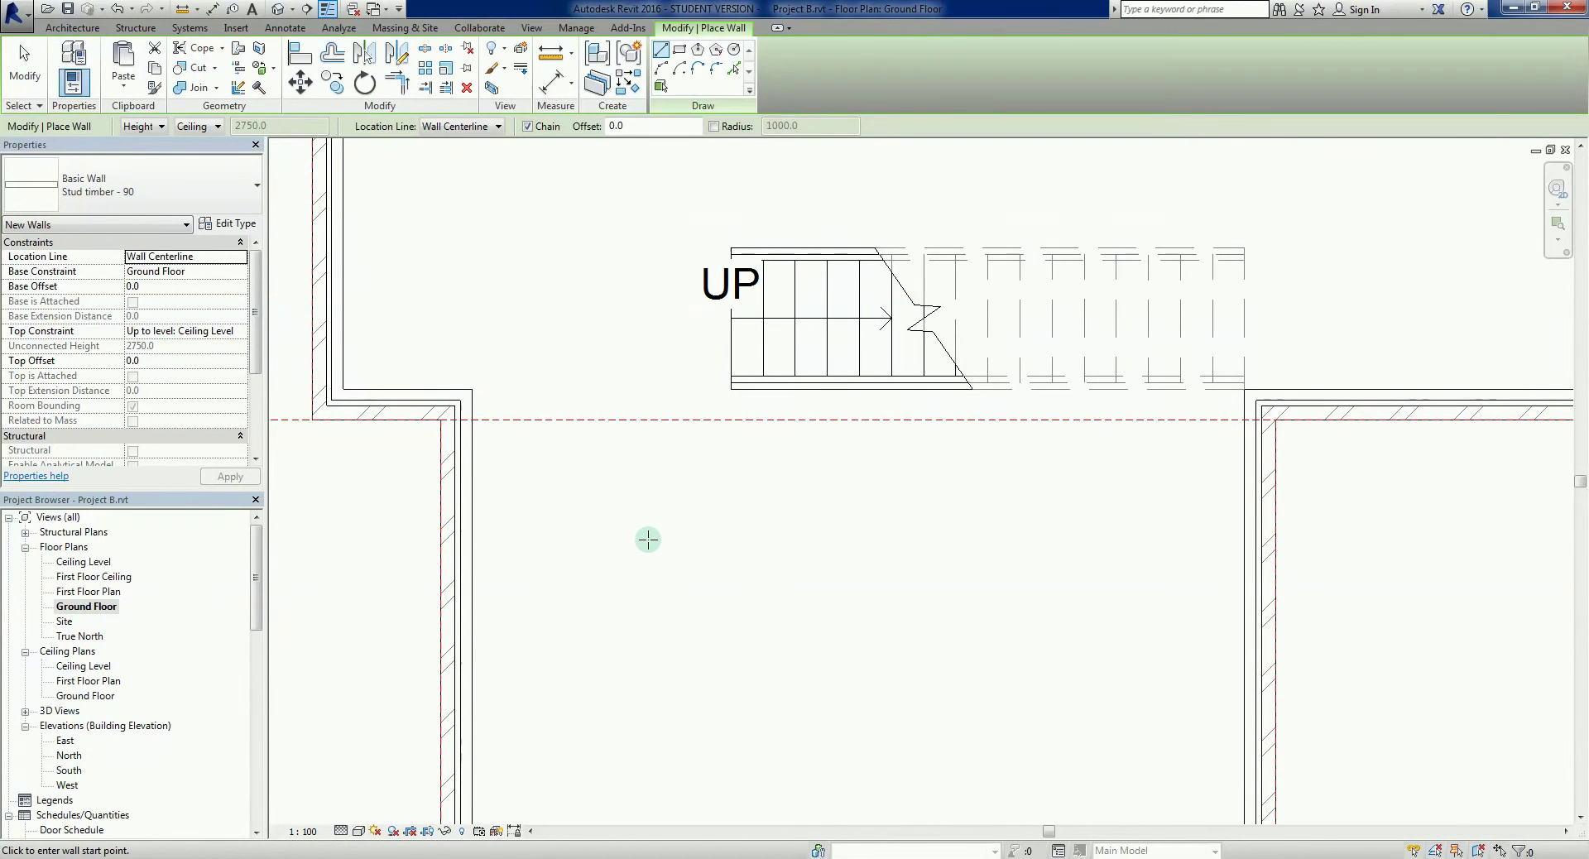
{"action": "left_click", "coordinate": [521, 397]}
{"action": "key", "text": "Escape"}
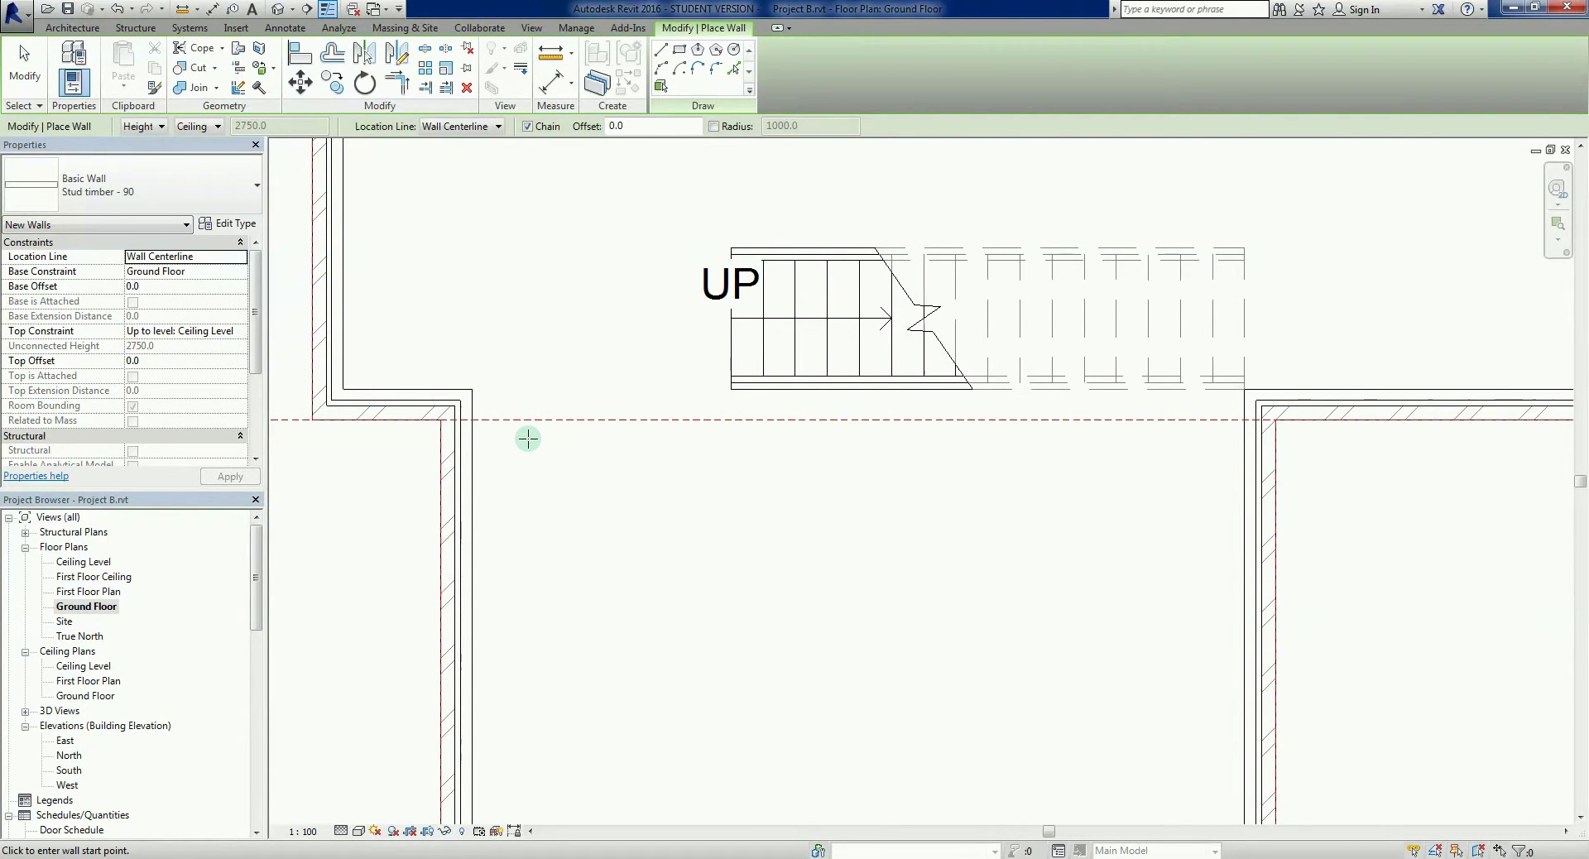
{"action": "scroll", "coordinate": [523, 431], "scroll_direction": "up", "scroll_amount": 1}
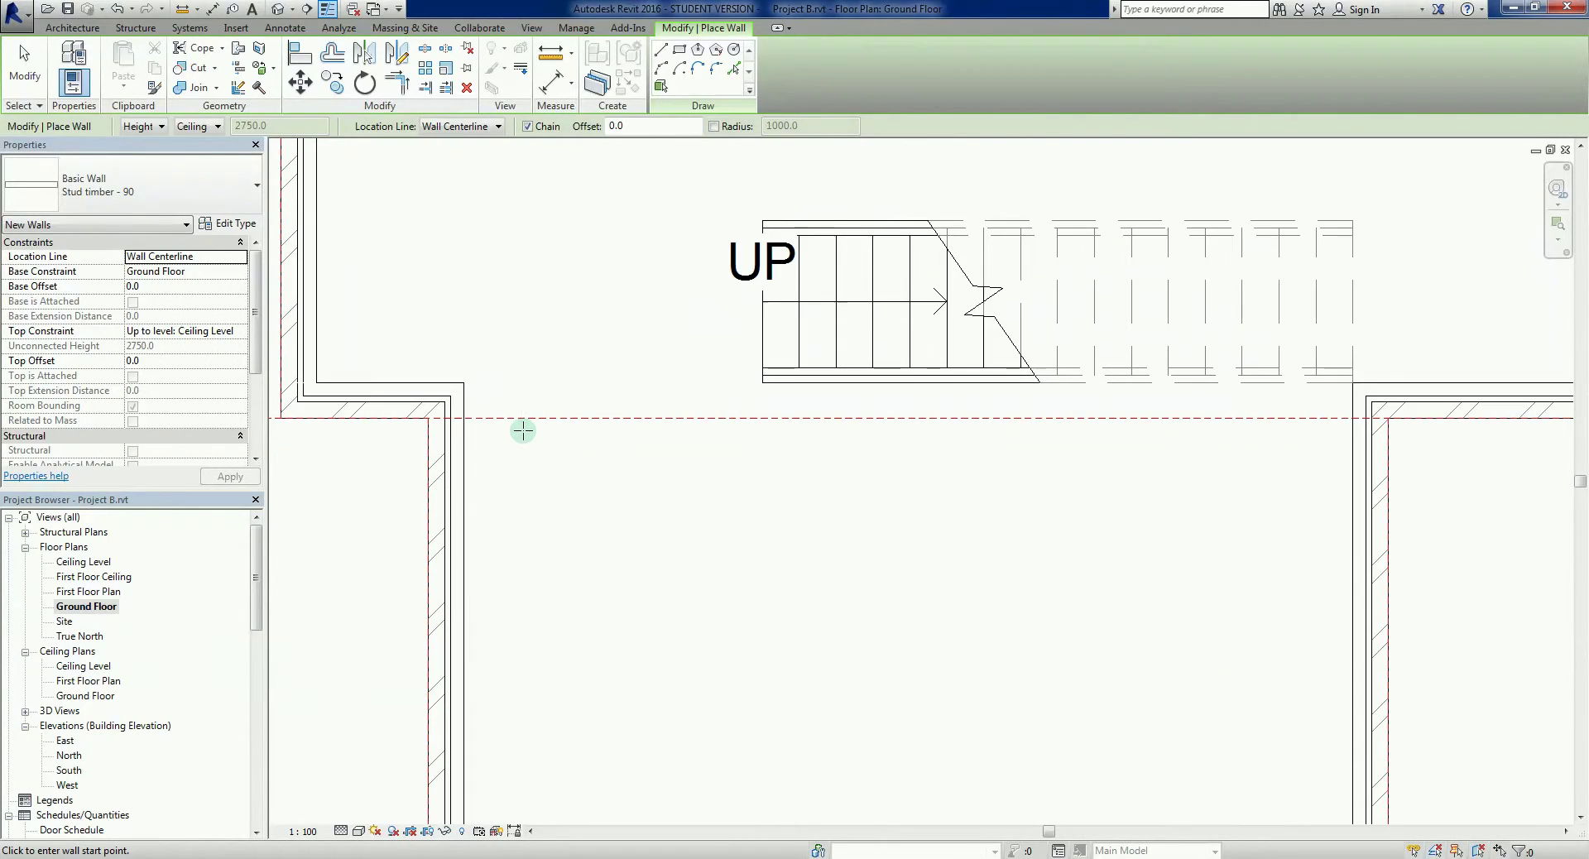
Draw a Stud timber - 90 wall of about 5680 mm along the stair's lower edge.
{"action": "left_click", "coordinate": [485, 392]}
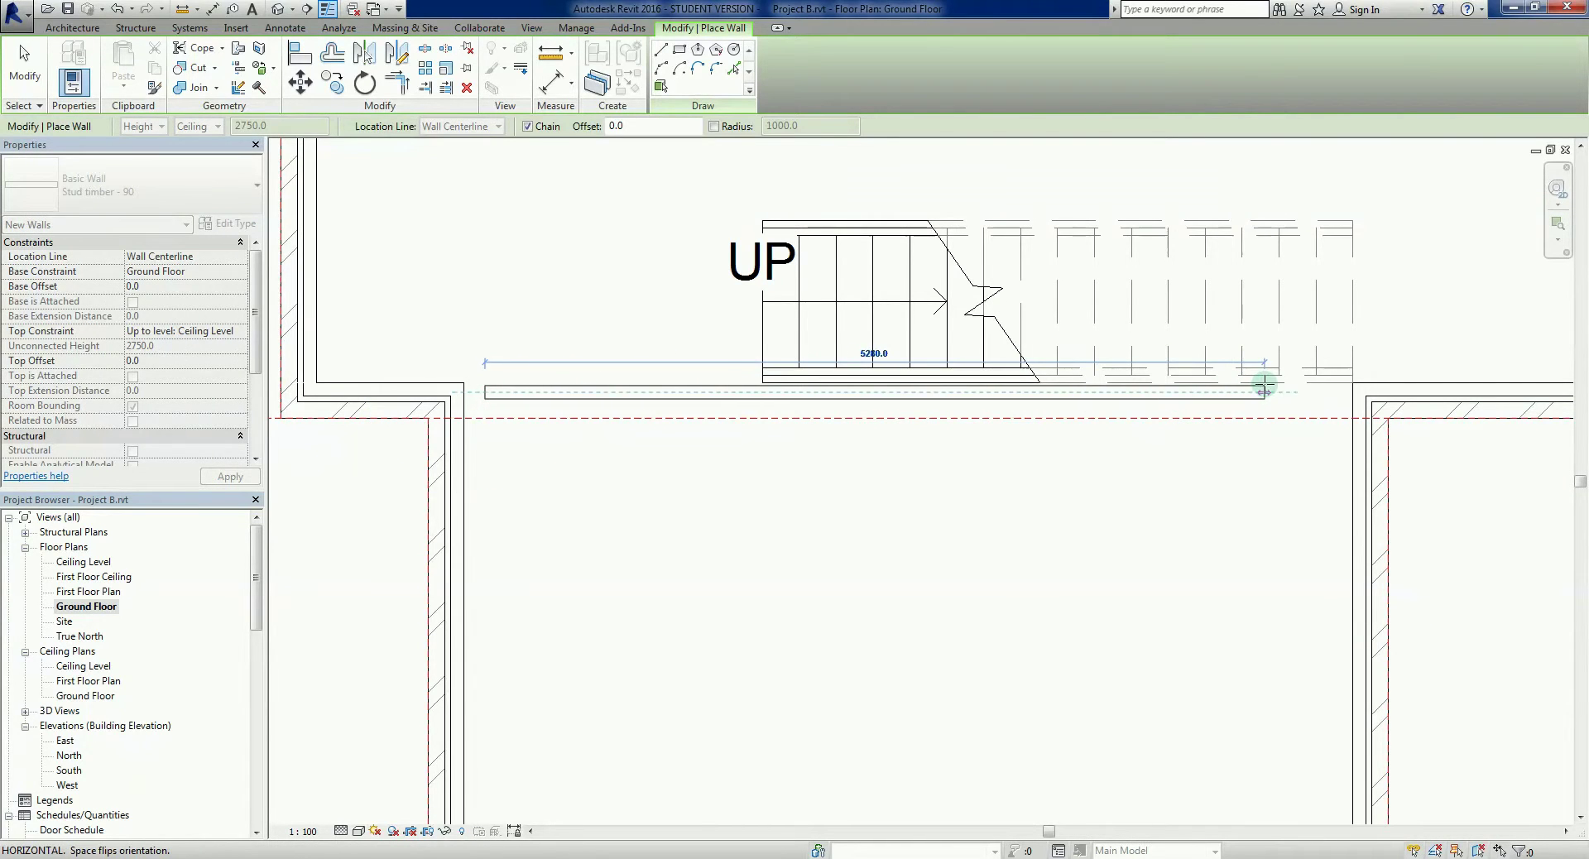
{"action": "left_click", "coordinate": [1324, 392]}
{"action": "key", "text": "Escape"}
{"action": "key", "text": "Escape"}
Turn off Thin Lines with TL to show walls at full line weight.
{"action": "key", "text": "t"}
{"action": "key", "text": "l"}
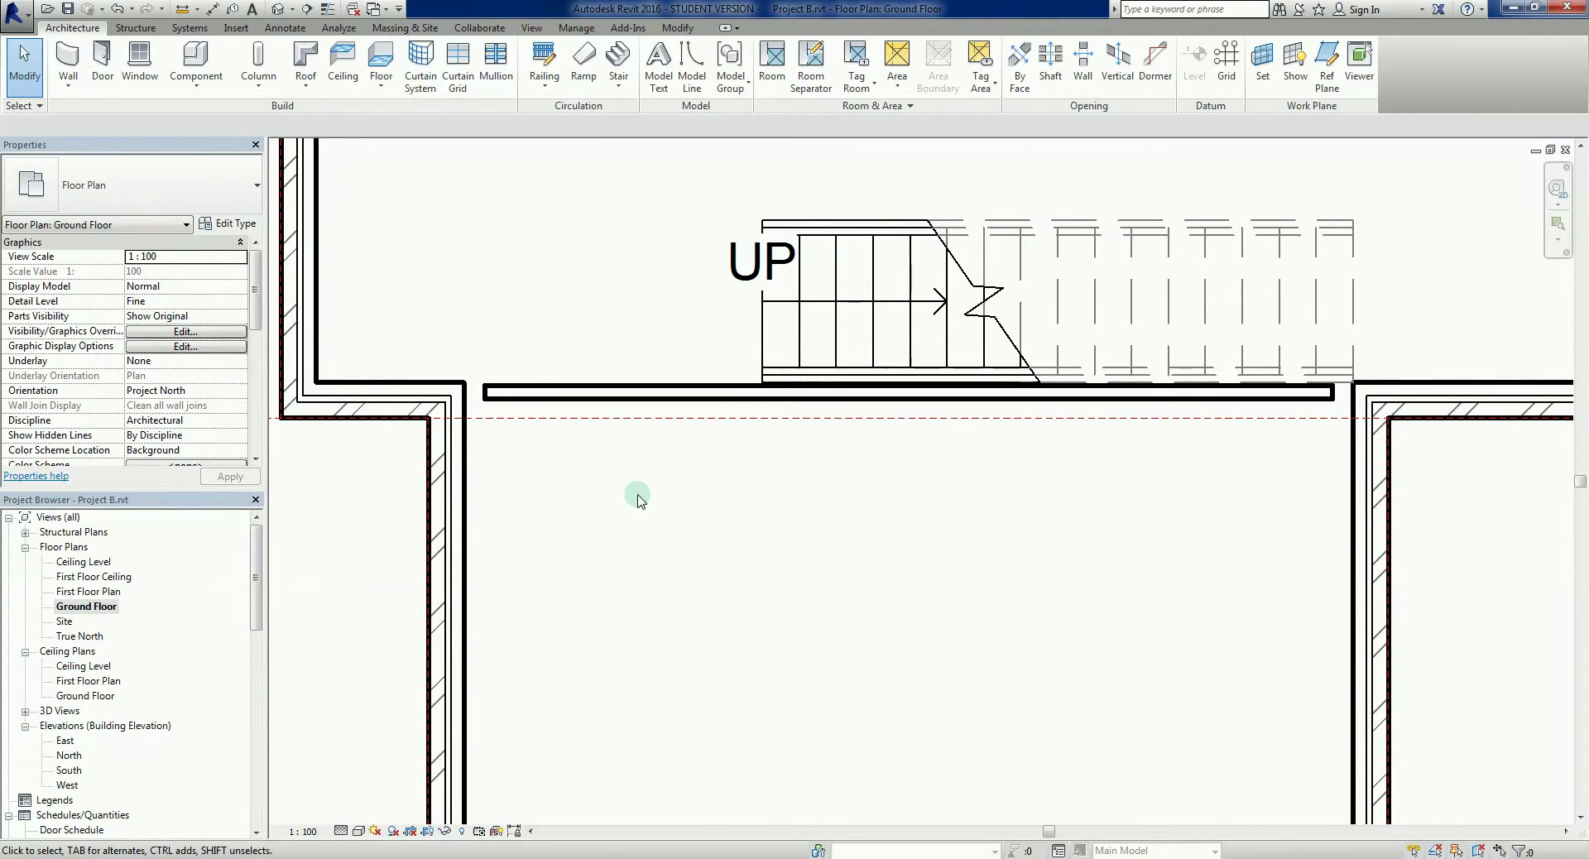
{"action": "scroll", "coordinate": [629, 484], "scroll_direction": "up", "scroll_amount": 2}
{"action": "scroll", "coordinate": [720, 490], "scroll_direction": "down", "scroll_amount": 2}
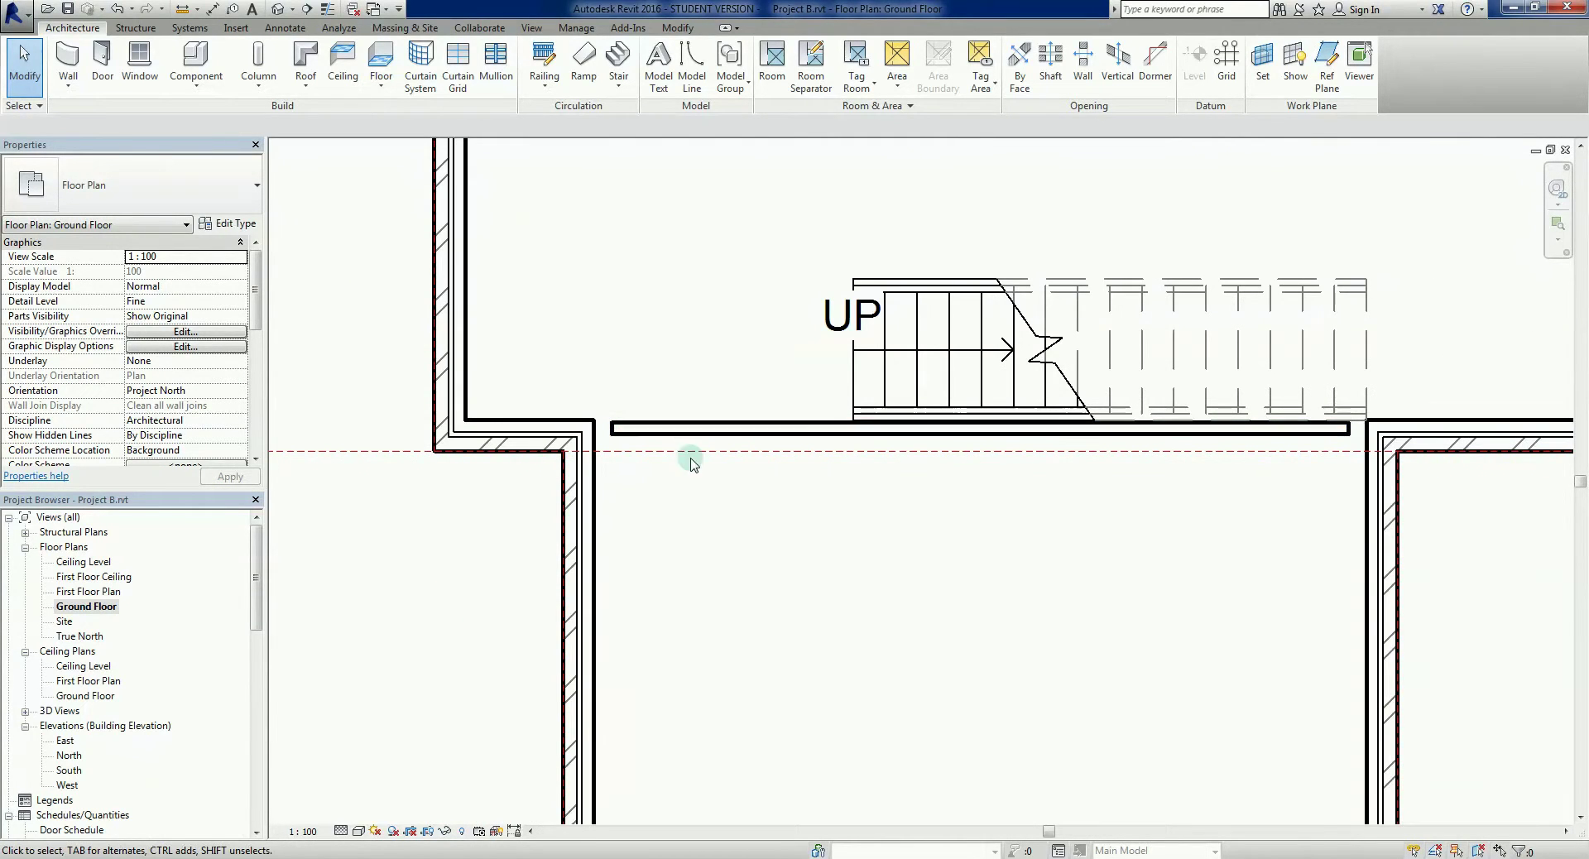
{"action": "scroll", "coordinate": [712, 528], "scroll_direction": "up", "scroll_amount": 3}
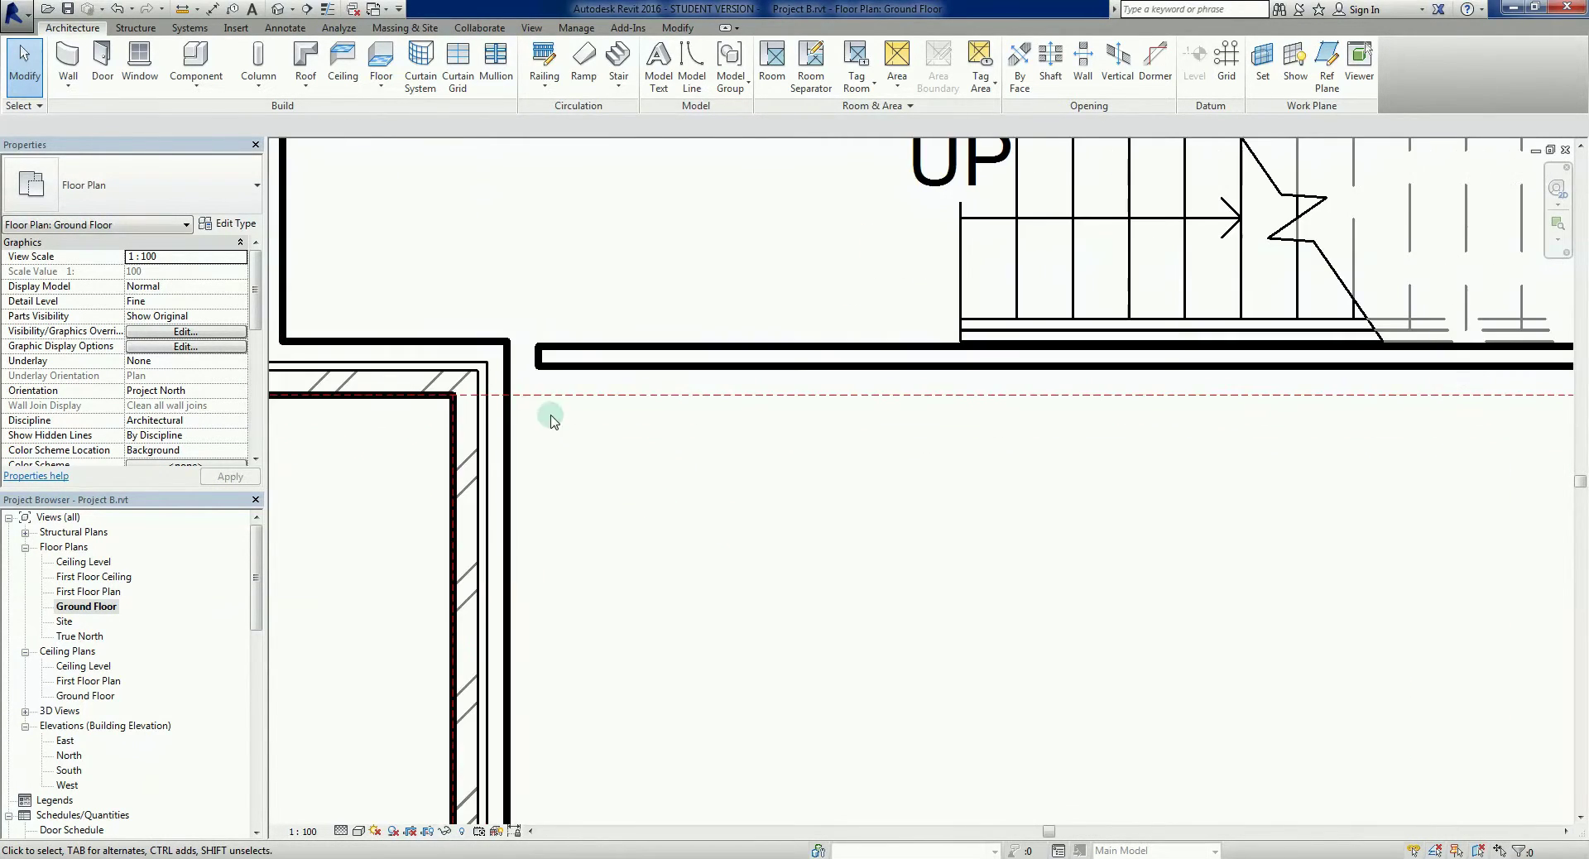
{"action": "scroll", "coordinate": [557, 419], "scroll_direction": "up", "scroll_amount": 2}
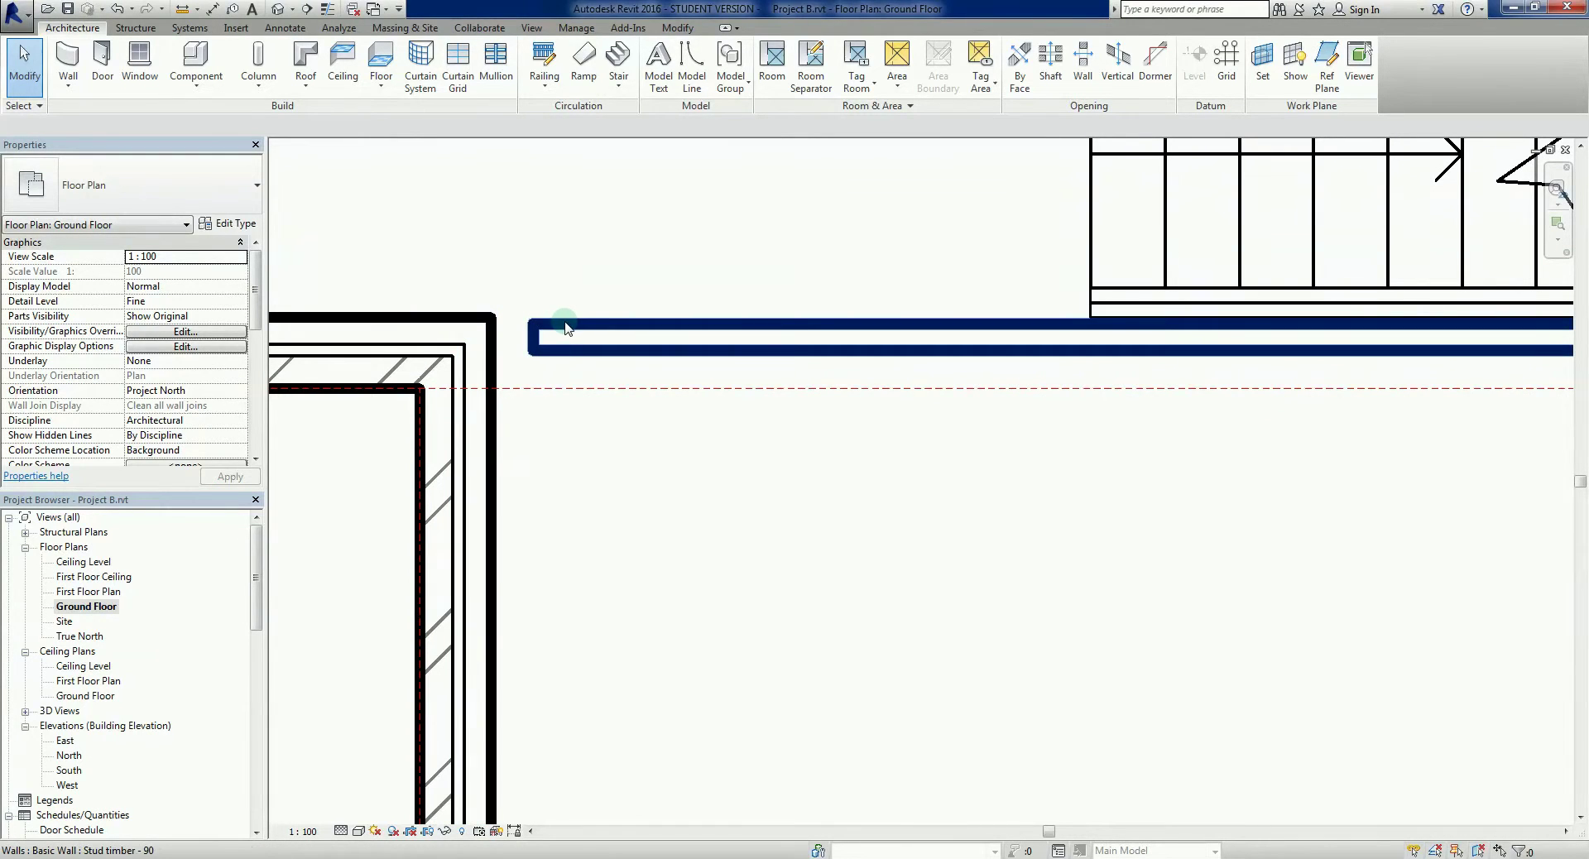
{"action": "scroll", "coordinate": [610, 328], "scroll_direction": "down", "scroll_amount": 2}
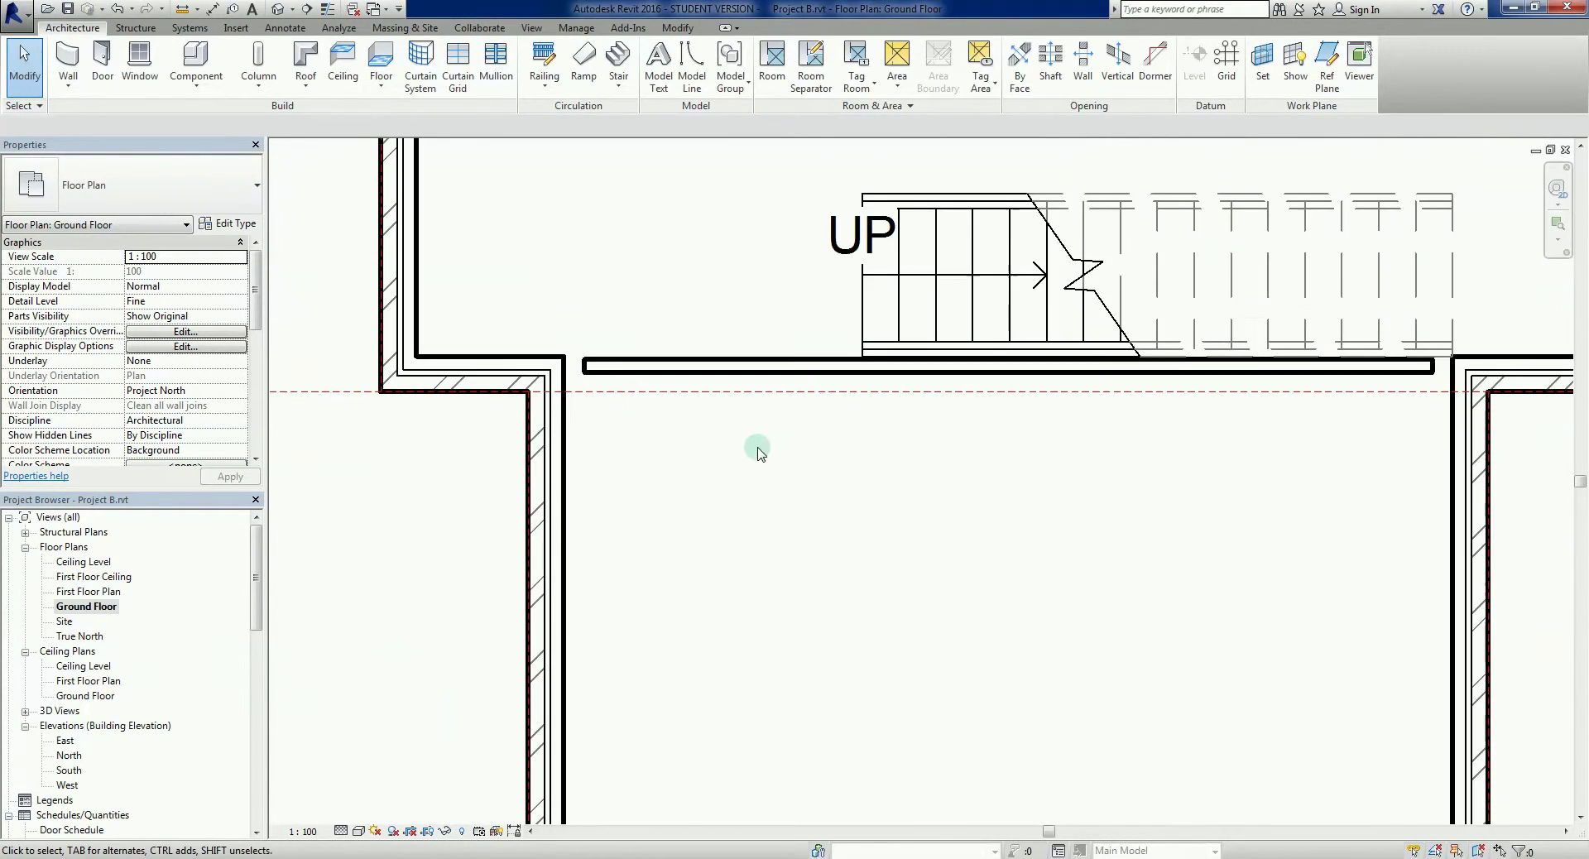
{"action": "scroll", "coordinate": [681, 434], "scroll_direction": "up", "scroll_amount": 1}
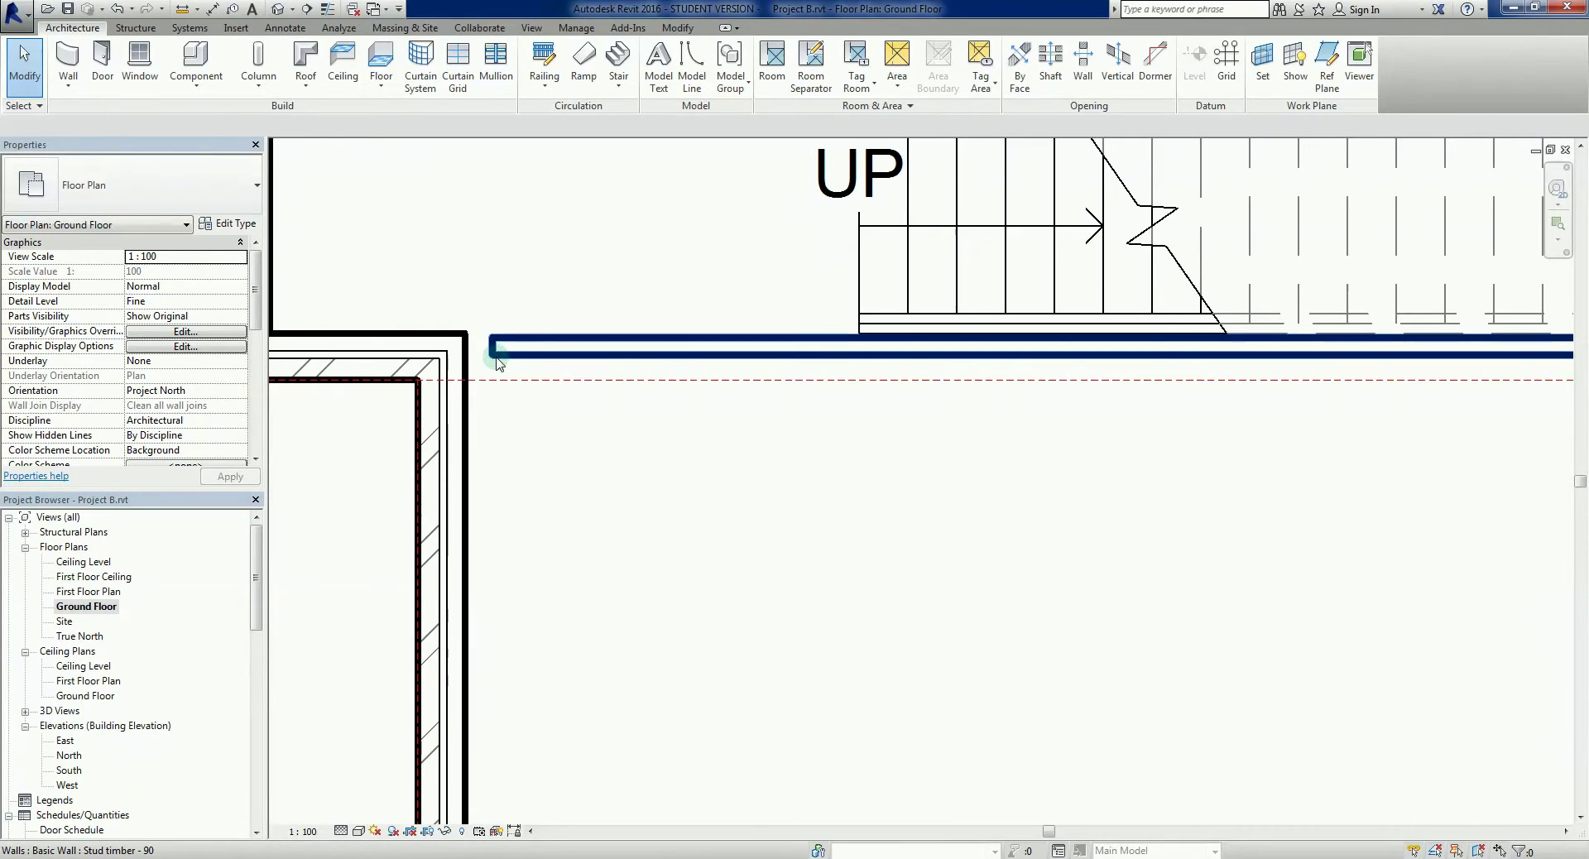
{"action": "middle_click_drag", "start_coordinate": [497, 351], "coordinate": [671, 494]}
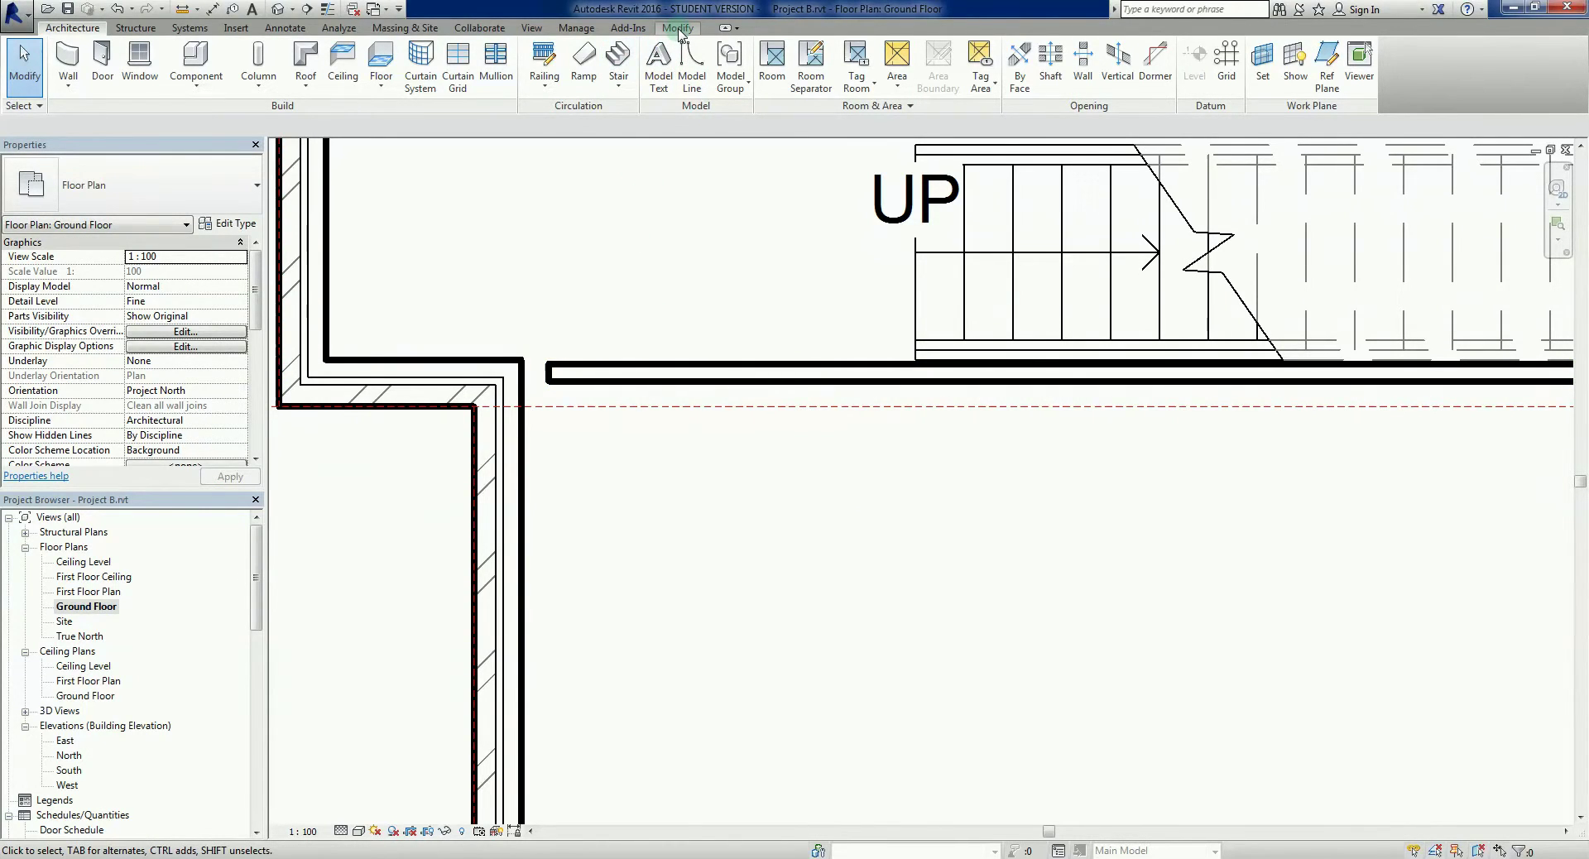
Align the stud wall below the stair flush with the brick veneer wall's face.
{"action": "left_click", "coordinate": [678, 28]}
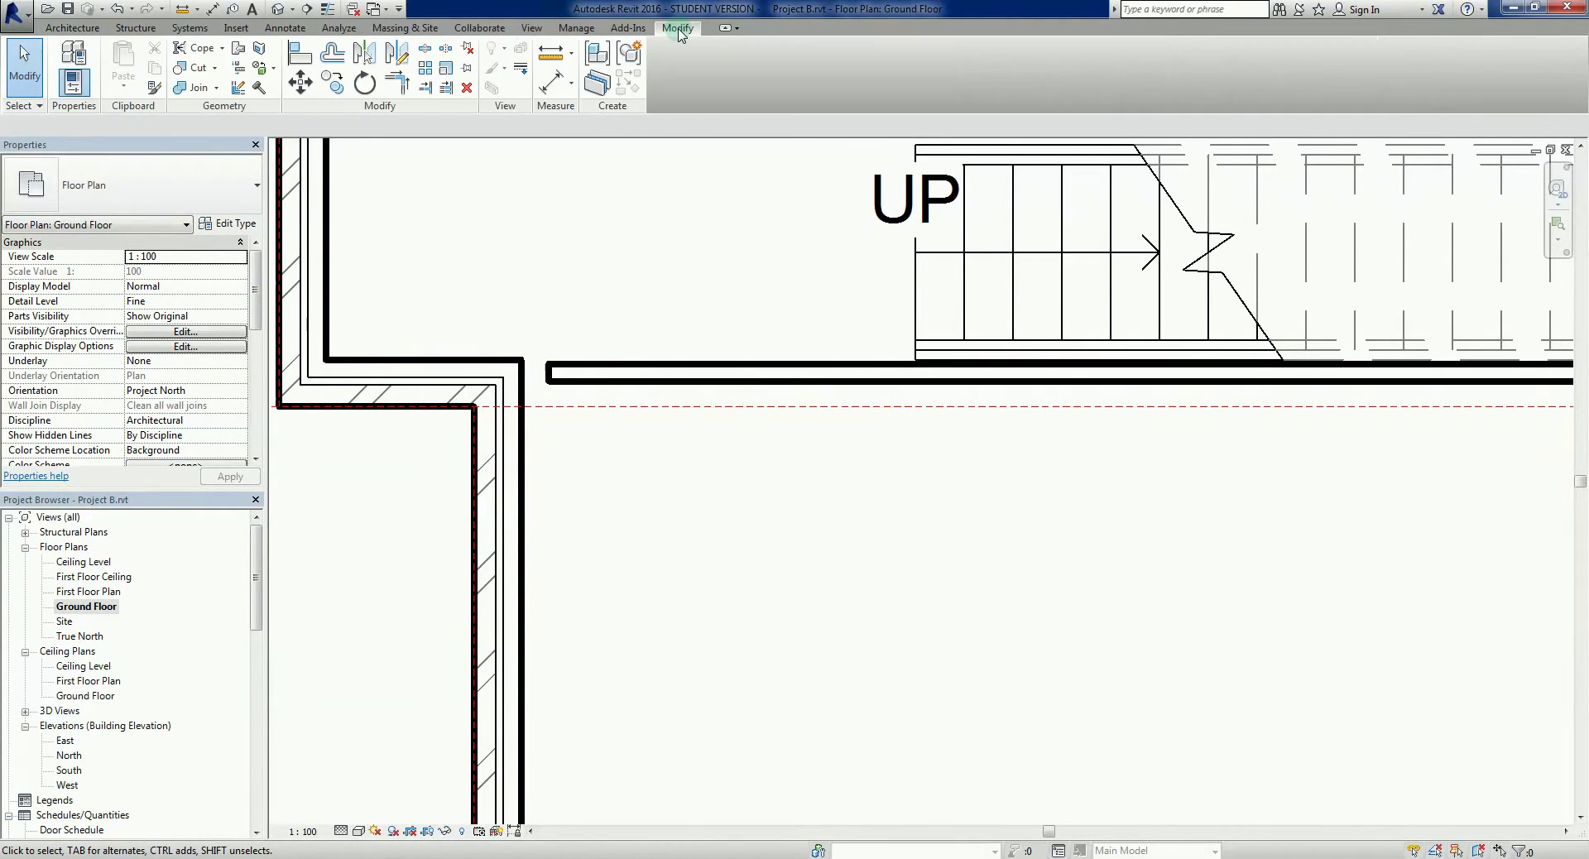
{"action": "left_click", "coordinate": [301, 54]}
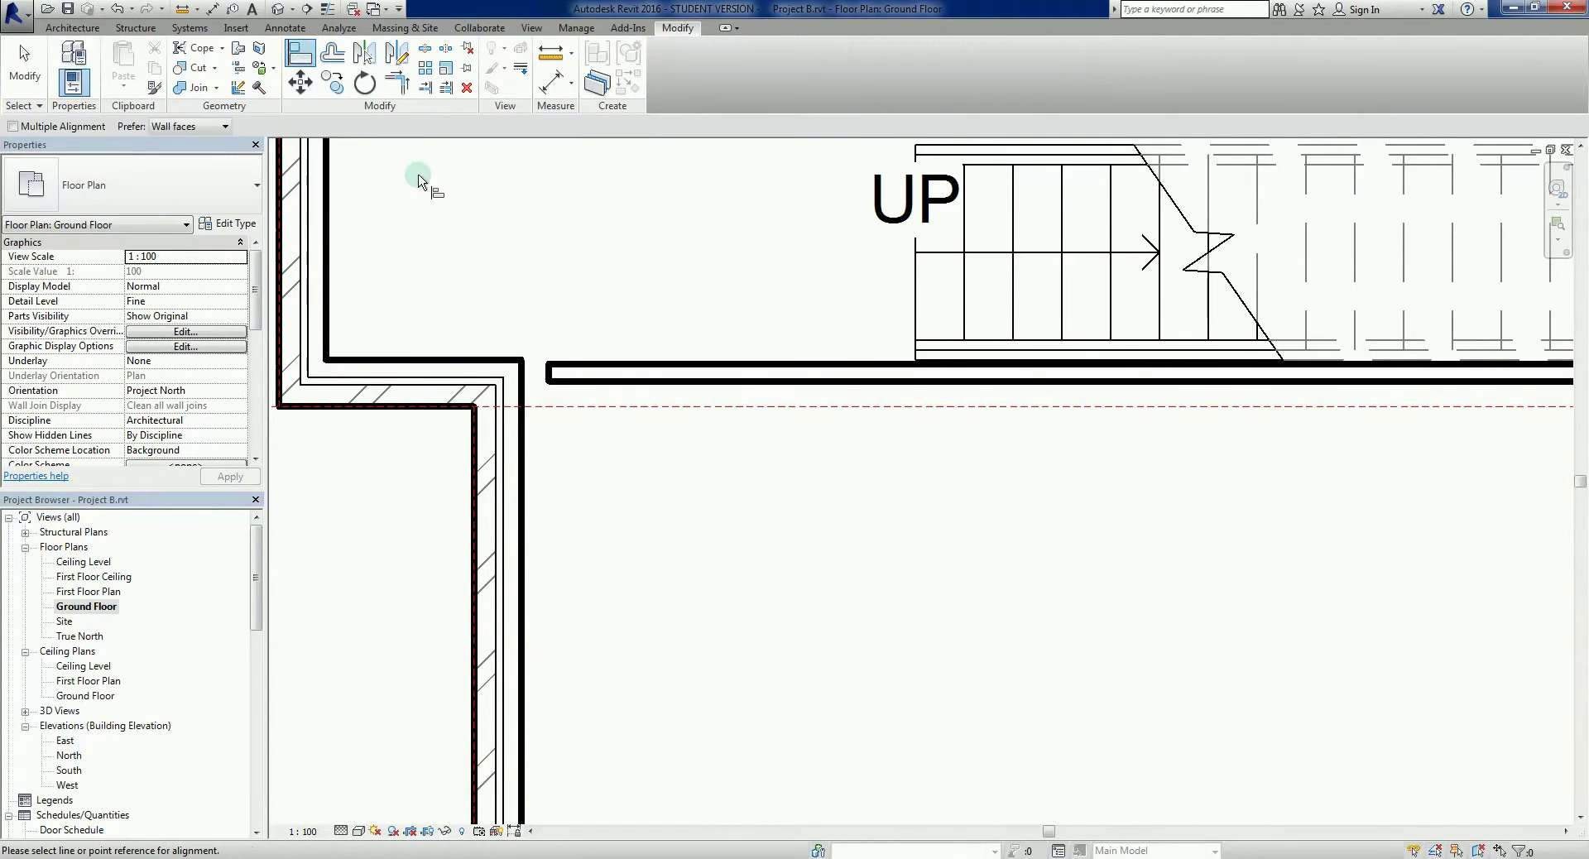
{"action": "left_click", "coordinate": [405, 361]}
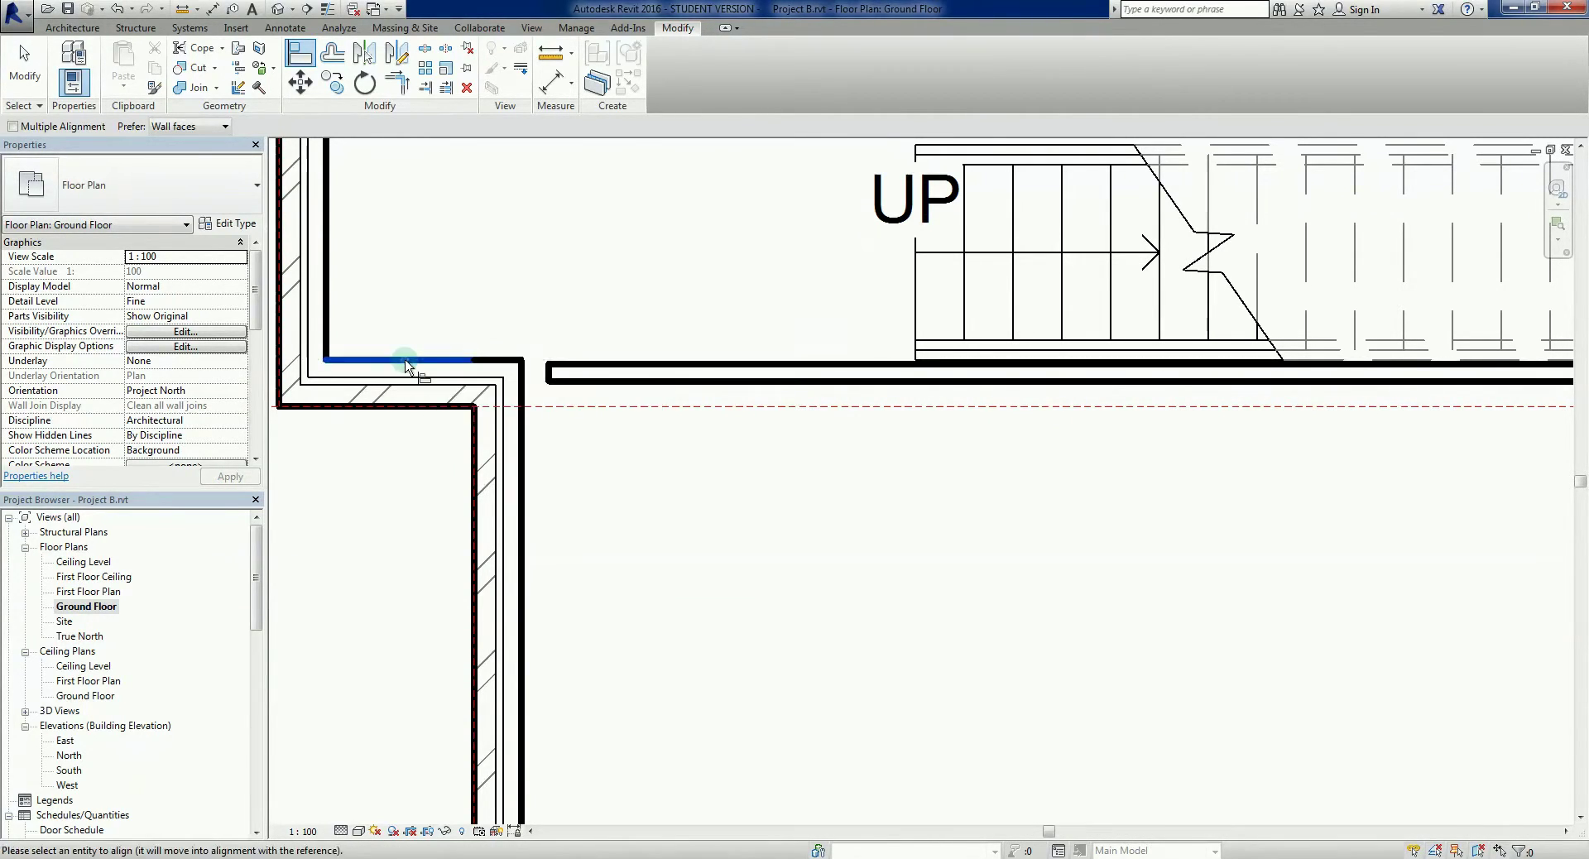
{"action": "left_click", "coordinate": [596, 369]}
{"action": "scroll", "coordinate": [807, 459], "scroll_direction": "down", "scroll_amount": 2}
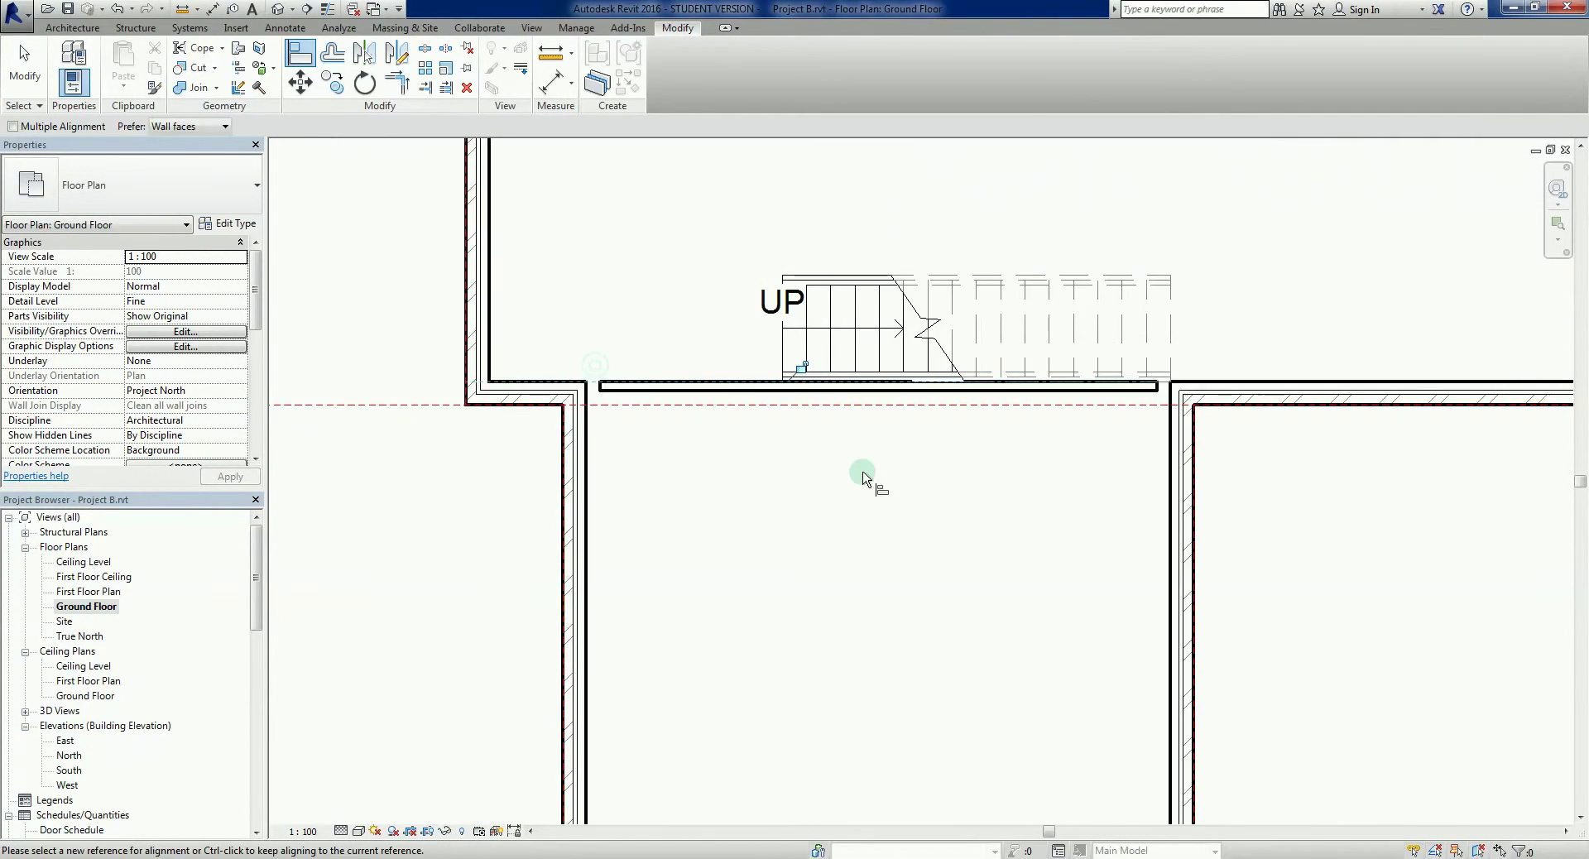
{"action": "middle_click_drag", "start_coordinate": [958, 471], "coordinate": [802, 472]}
{"action": "key", "text": "Escape"}
{"action": "scroll", "coordinate": [1089, 422], "scroll_direction": "down", "scroll_amount": 2}
{"action": "scroll", "coordinate": [1152, 369], "scroll_direction": "up", "scroll_amount": 1}
{"action": "middle_click_drag", "start_coordinate": [1152, 369], "coordinate": [1107, 468]}
{"action": "scroll", "coordinate": [696, 408], "scroll_direction": "up", "scroll_amount": 2}
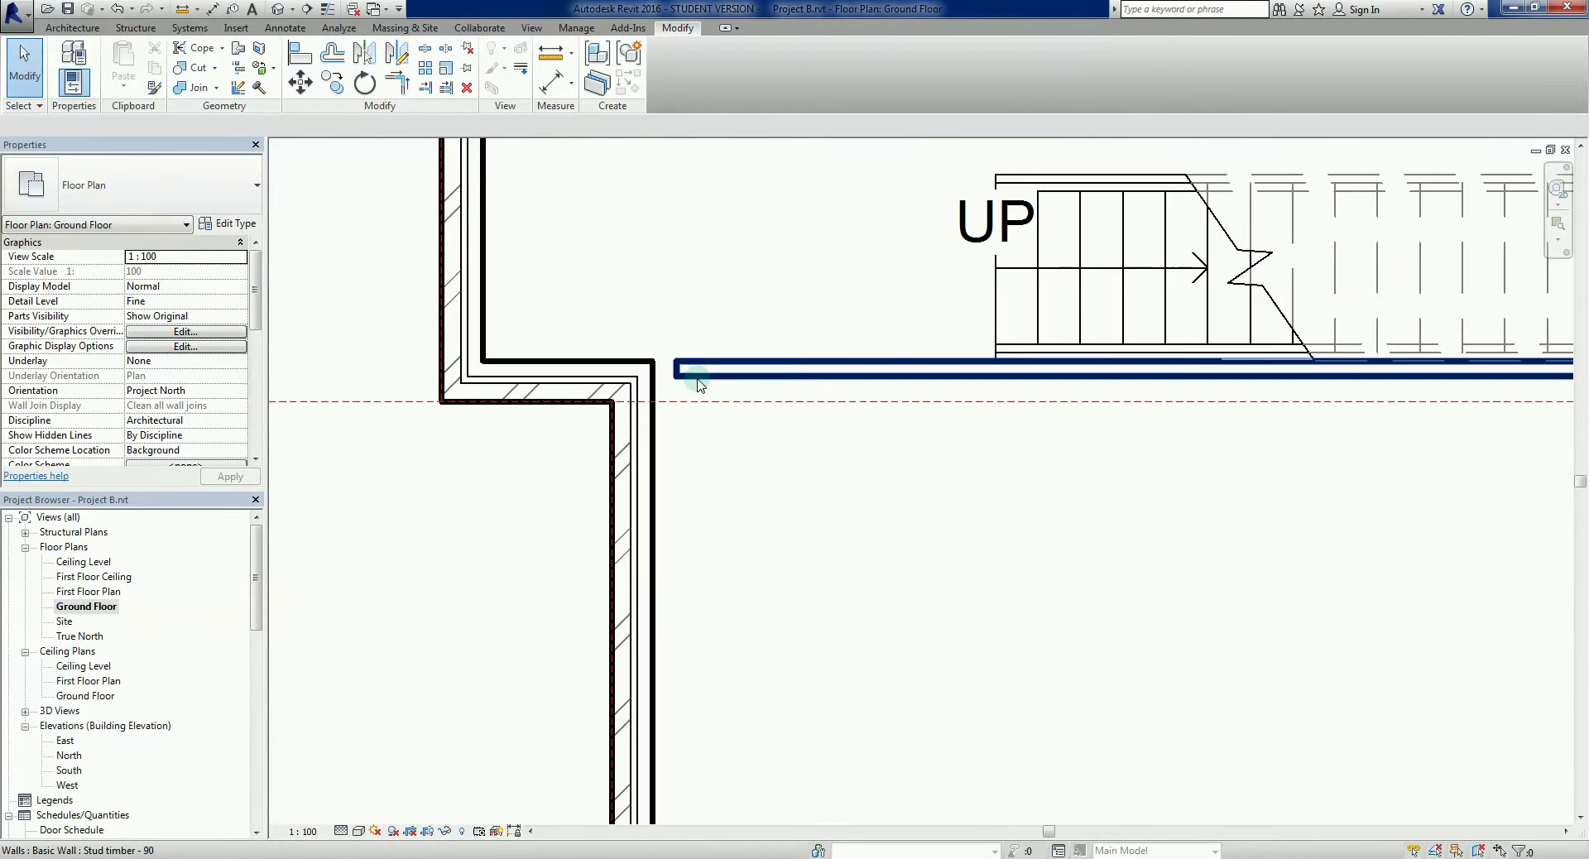
Select the new stud wall and check its left end against the side wall.
{"action": "left_click", "coordinate": [694, 389]}
{"action": "scroll", "coordinate": [692, 383], "scroll_direction": "up", "scroll_amount": 2}
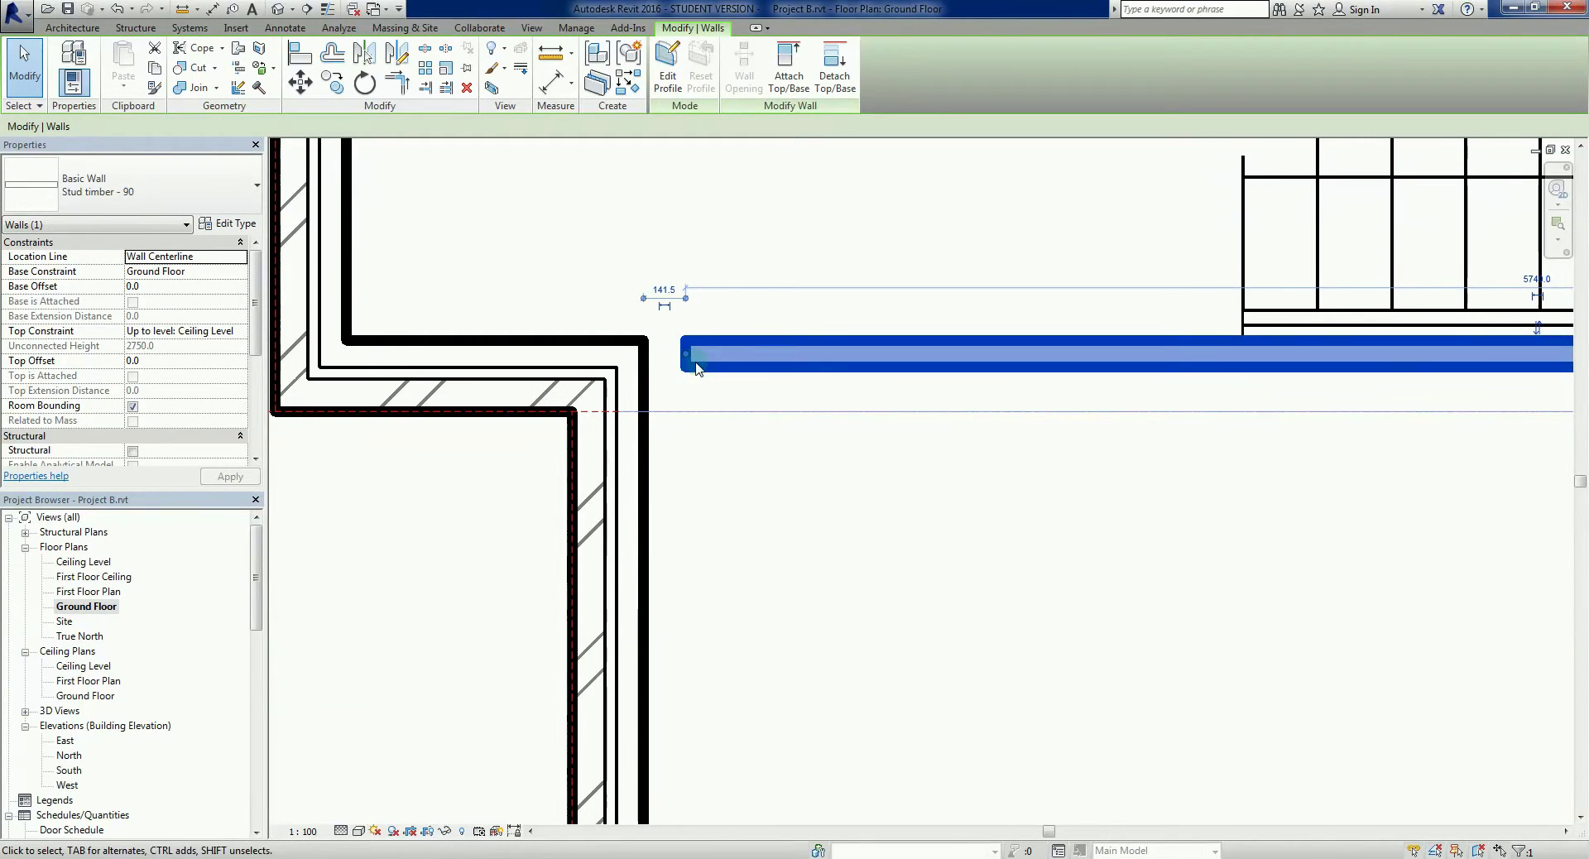
{"action": "key", "text": "r"}
{"action": "key", "text": "s"}
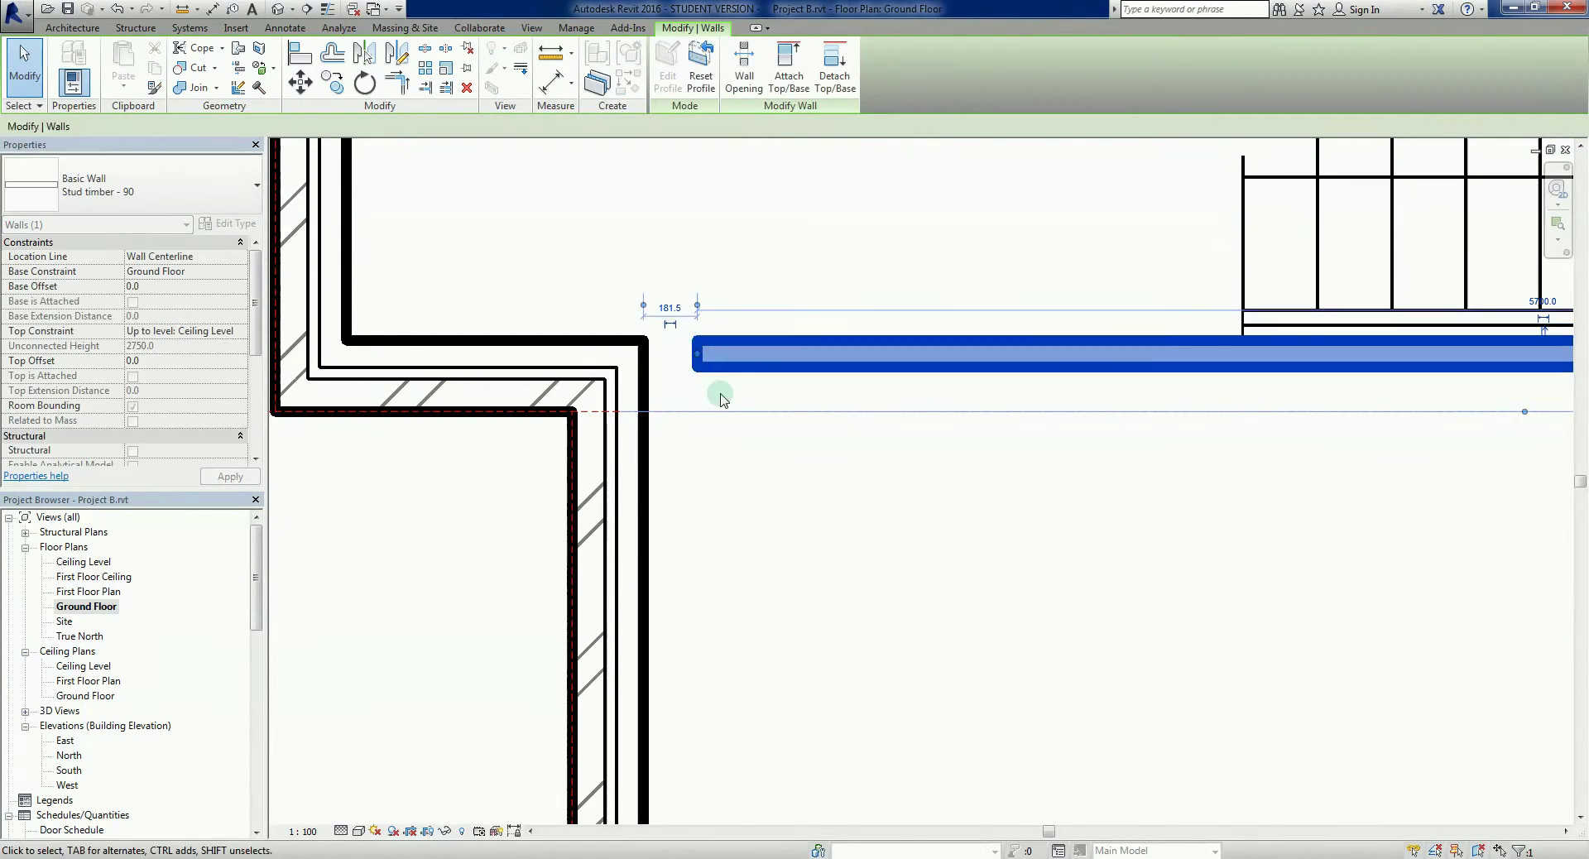
{"action": "key", "text": "Escape"}
Check the stud wall's right end against the right side wall.
{"action": "key", "text": "Escape"}
{"action": "middle_click_drag", "start_coordinate": [1064, 575], "coordinate": [1041, 396]}
{"action": "scroll", "coordinate": [1041, 395], "scroll_direction": "up", "scroll_amount": 2}
{"action": "left_click", "coordinate": [1041, 395]}
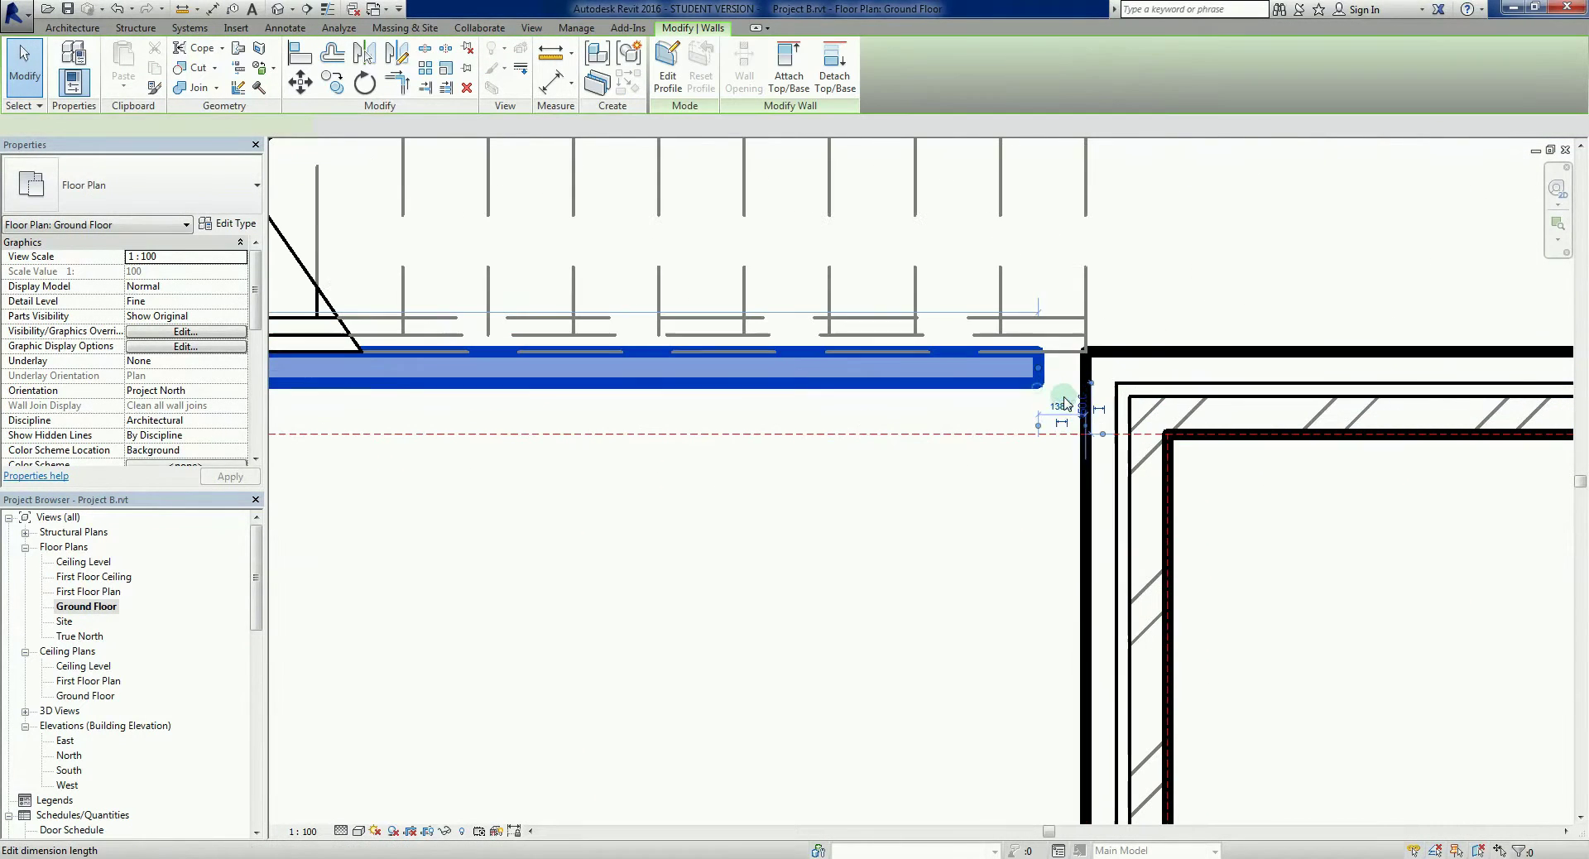
{"action": "scroll", "coordinate": [1068, 377], "scroll_direction": "up", "scroll_amount": 2}
{"action": "key", "text": "r"}
{"action": "key", "text": "s"}
{"action": "key", "text": "Escape"}
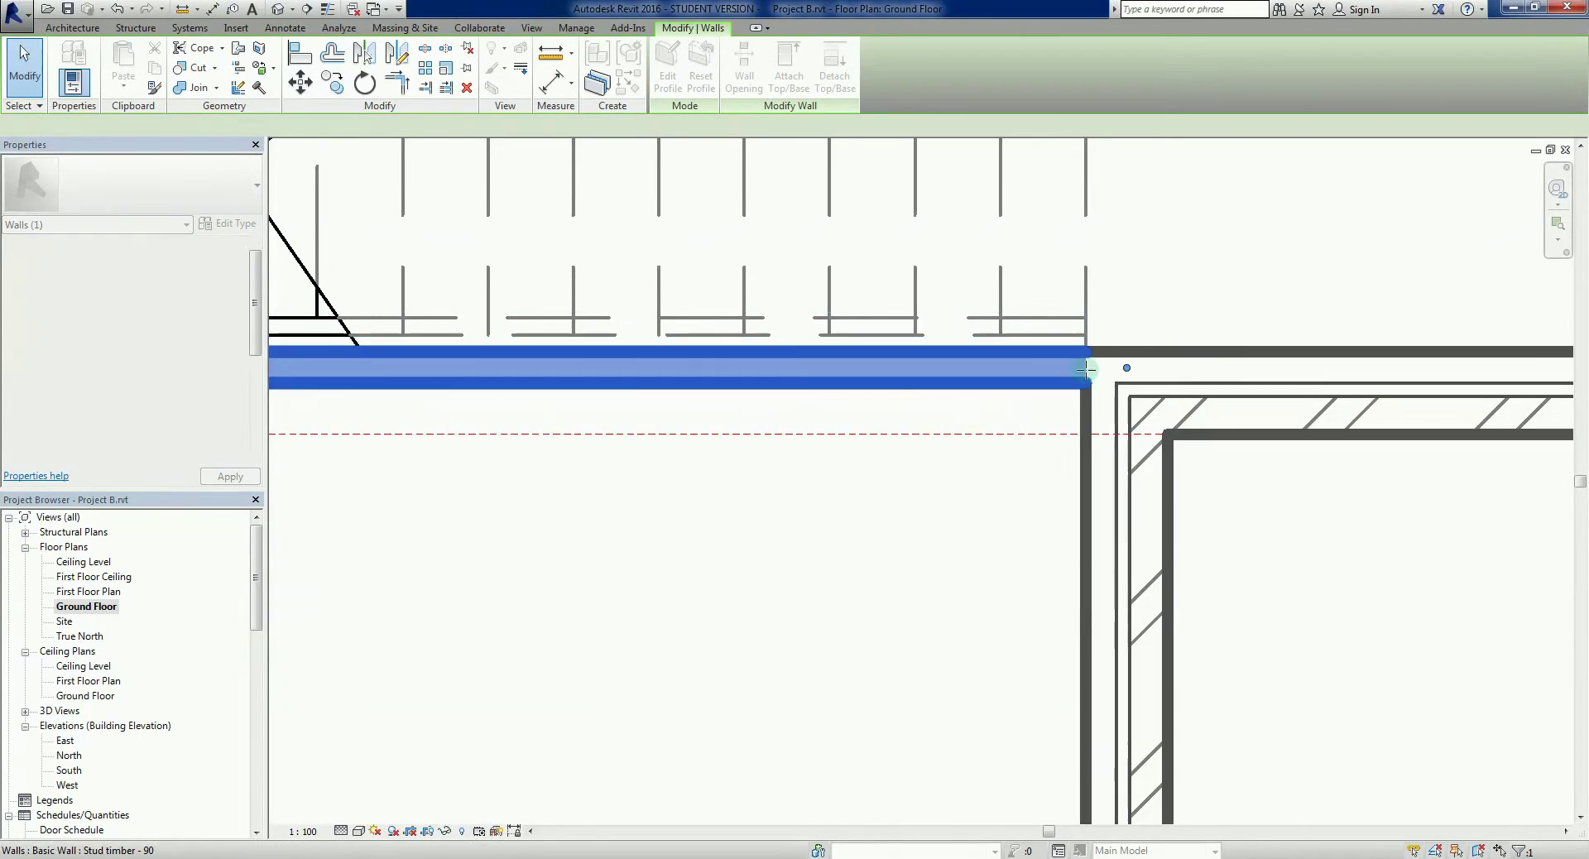
{"action": "key", "text": "Escape"}
Centre the stair room in view and restart the Wall tool with WA.
{"action": "scroll", "coordinate": [894, 496], "scroll_direction": "down", "scroll_amount": 2}
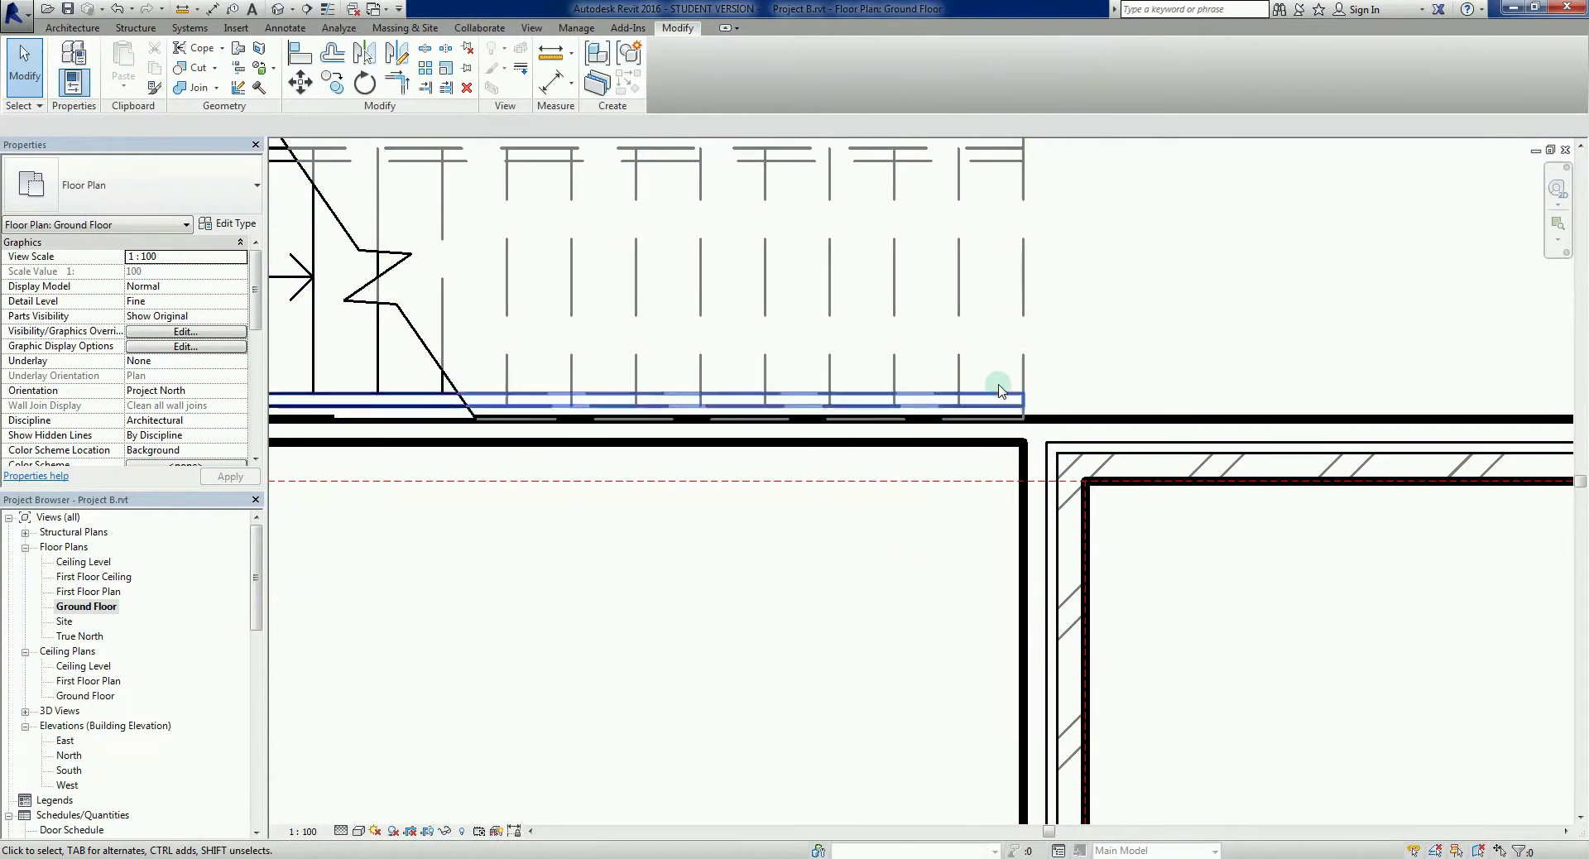
{"action": "scroll", "coordinate": [867, 481], "scroll_direction": "down", "scroll_amount": 2}
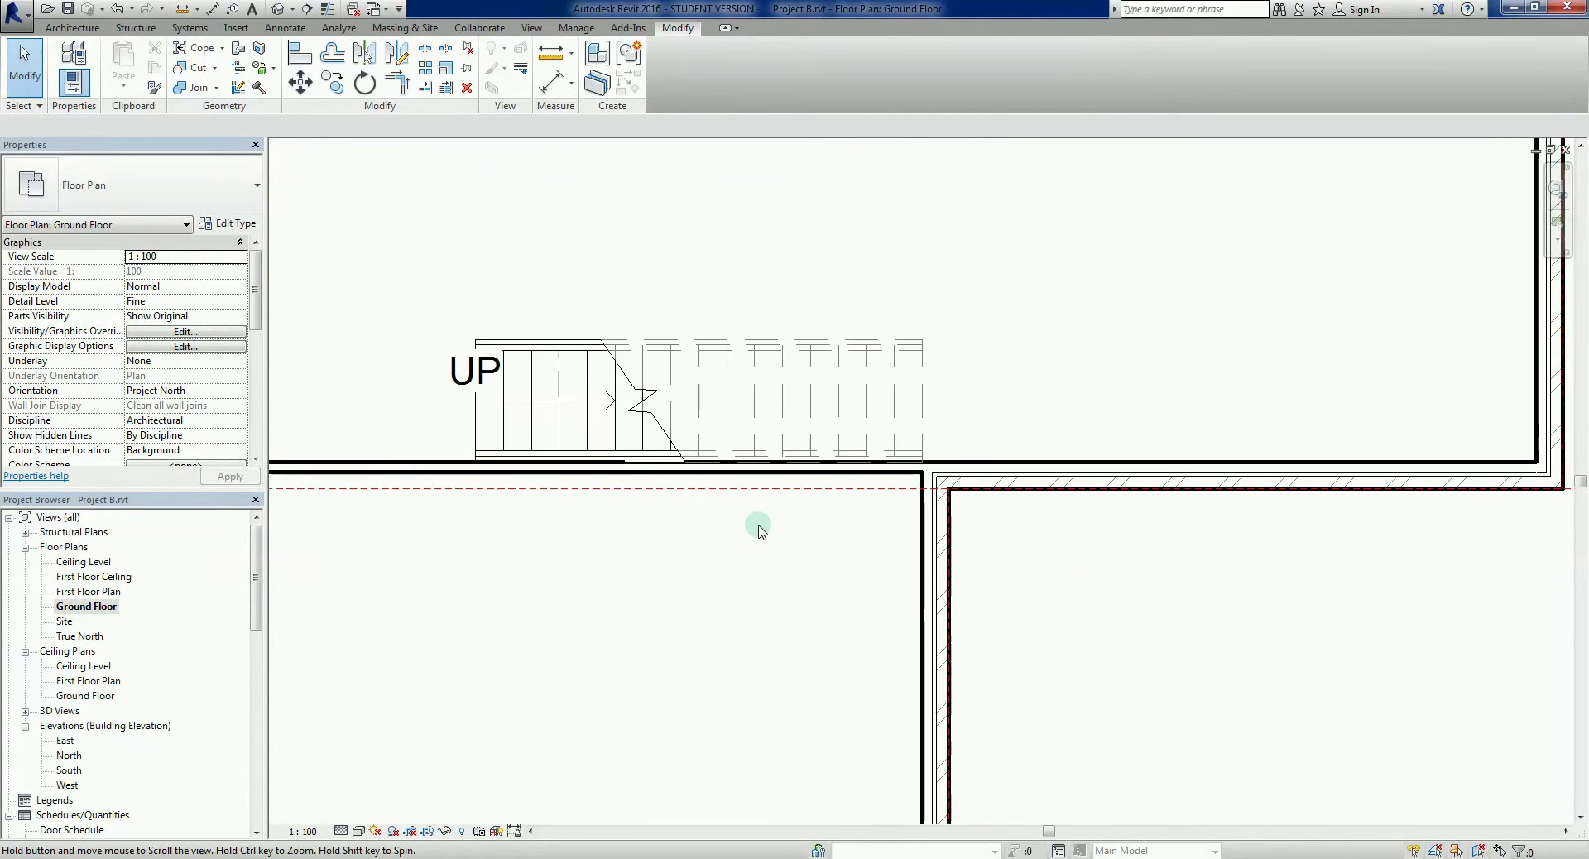
{"action": "middle_click_drag", "start_coordinate": [762, 525], "coordinate": [1035, 528]}
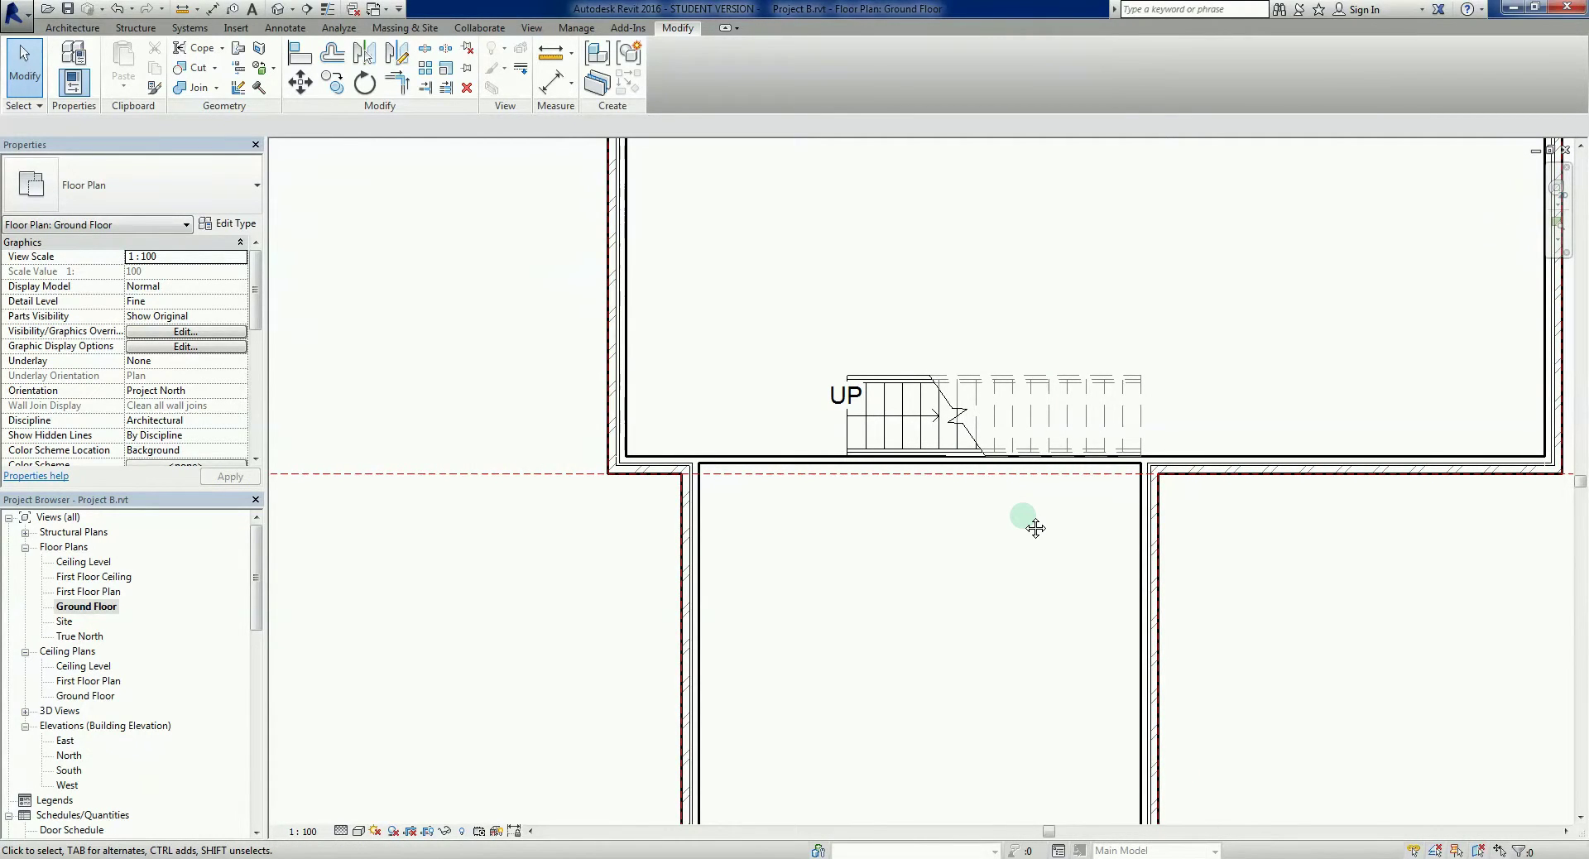
{"action": "scroll", "coordinate": [1023, 522], "scroll_direction": "down", "scroll_amount": 2}
{"action": "middle_click_drag", "start_coordinate": [1029, 525], "coordinate": [943, 486]}
{"action": "scroll", "coordinate": [944, 486], "scroll_direction": "up", "scroll_amount": 2}
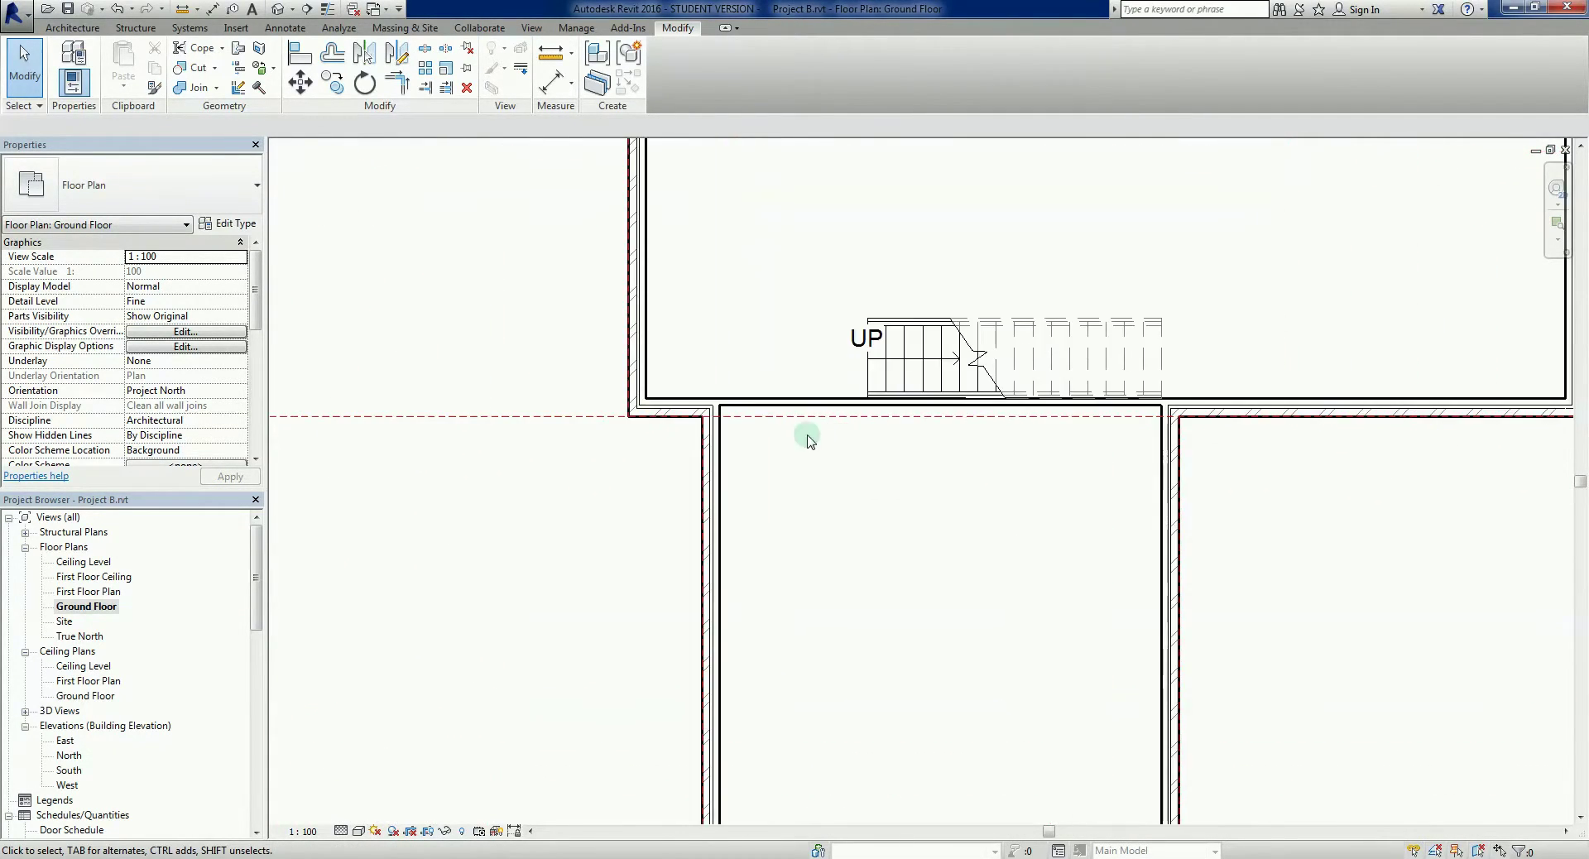
{"action": "scroll", "coordinate": [869, 463], "scroll_direction": "down", "scroll_amount": 2}
{"action": "scroll", "coordinate": [1000, 418], "scroll_direction": "up", "scroll_amount": 1}
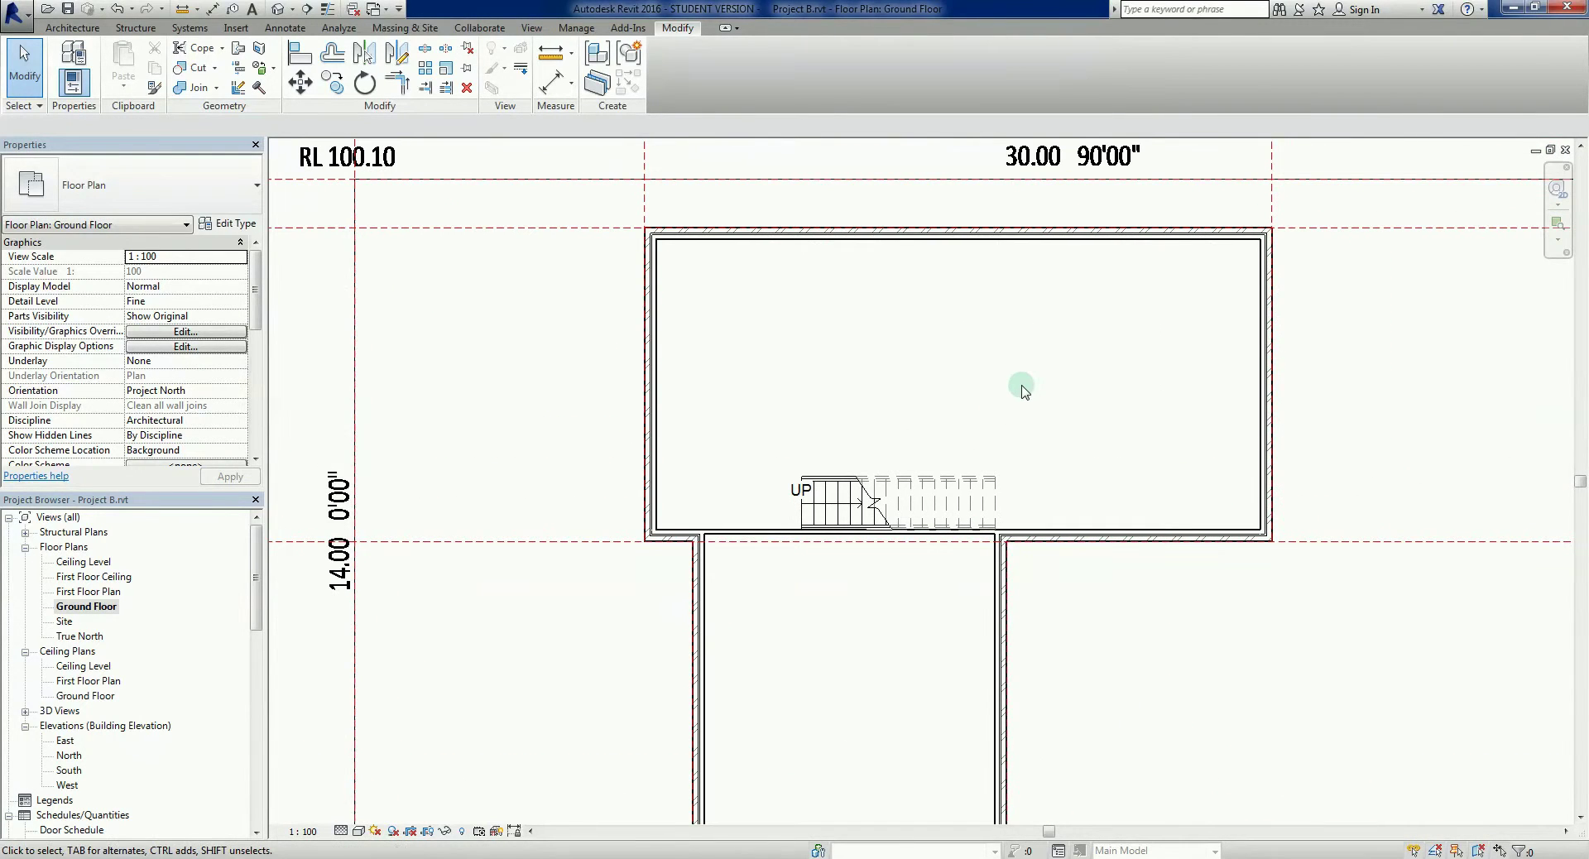
{"action": "key", "text": "w"}
{"action": "key", "text": "a"}
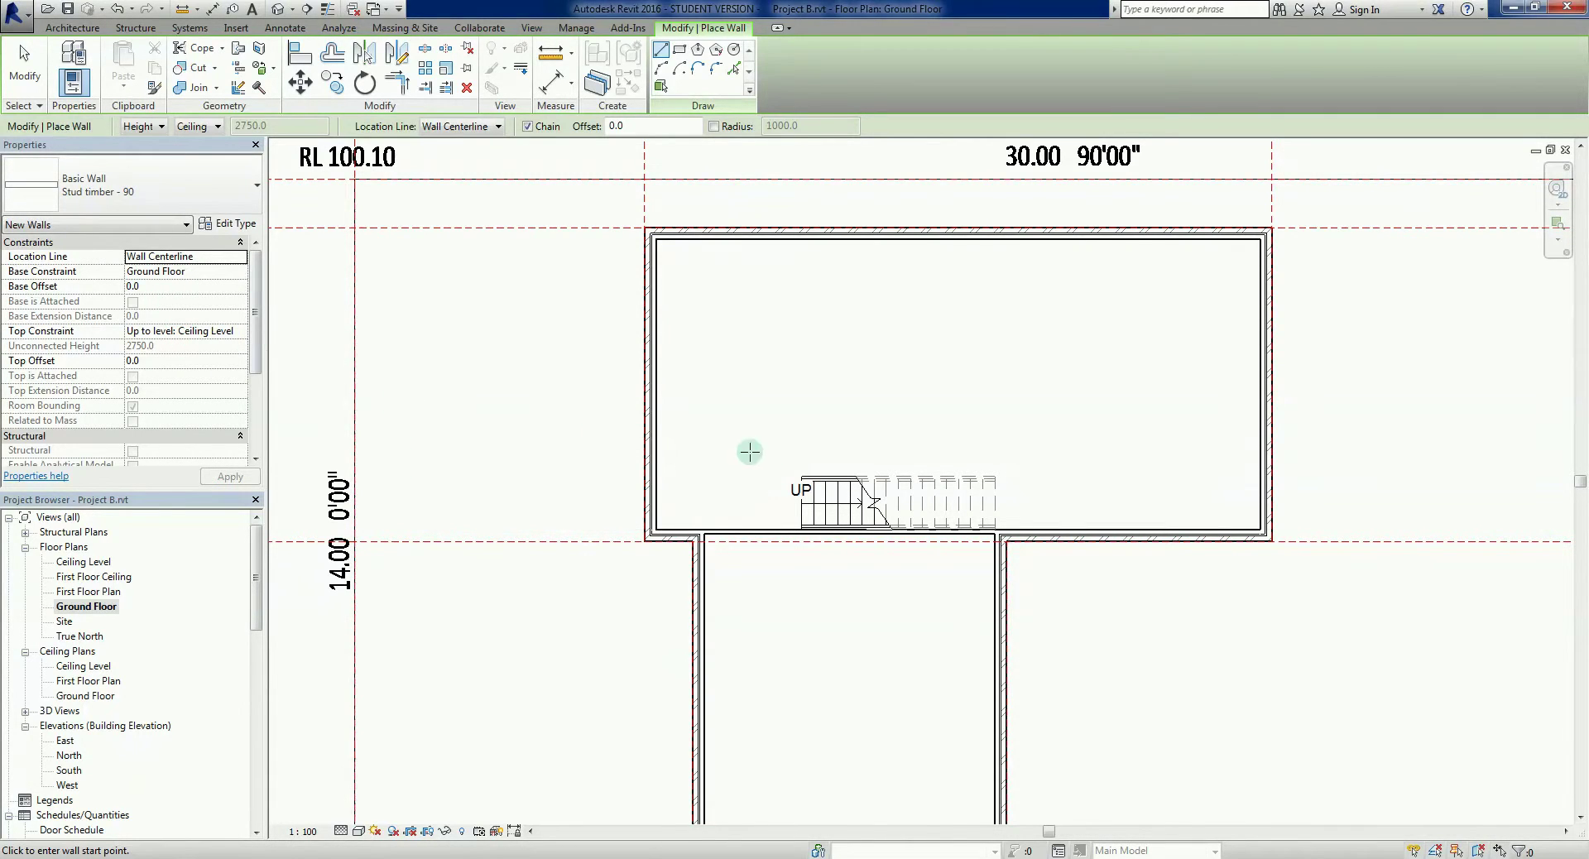
Draw a horizontal stud wall from the left wall's inner face, then a vertical one up to the top wall.
{"action": "scroll", "coordinate": [731, 433], "scroll_direction": "up", "scroll_amount": 2}
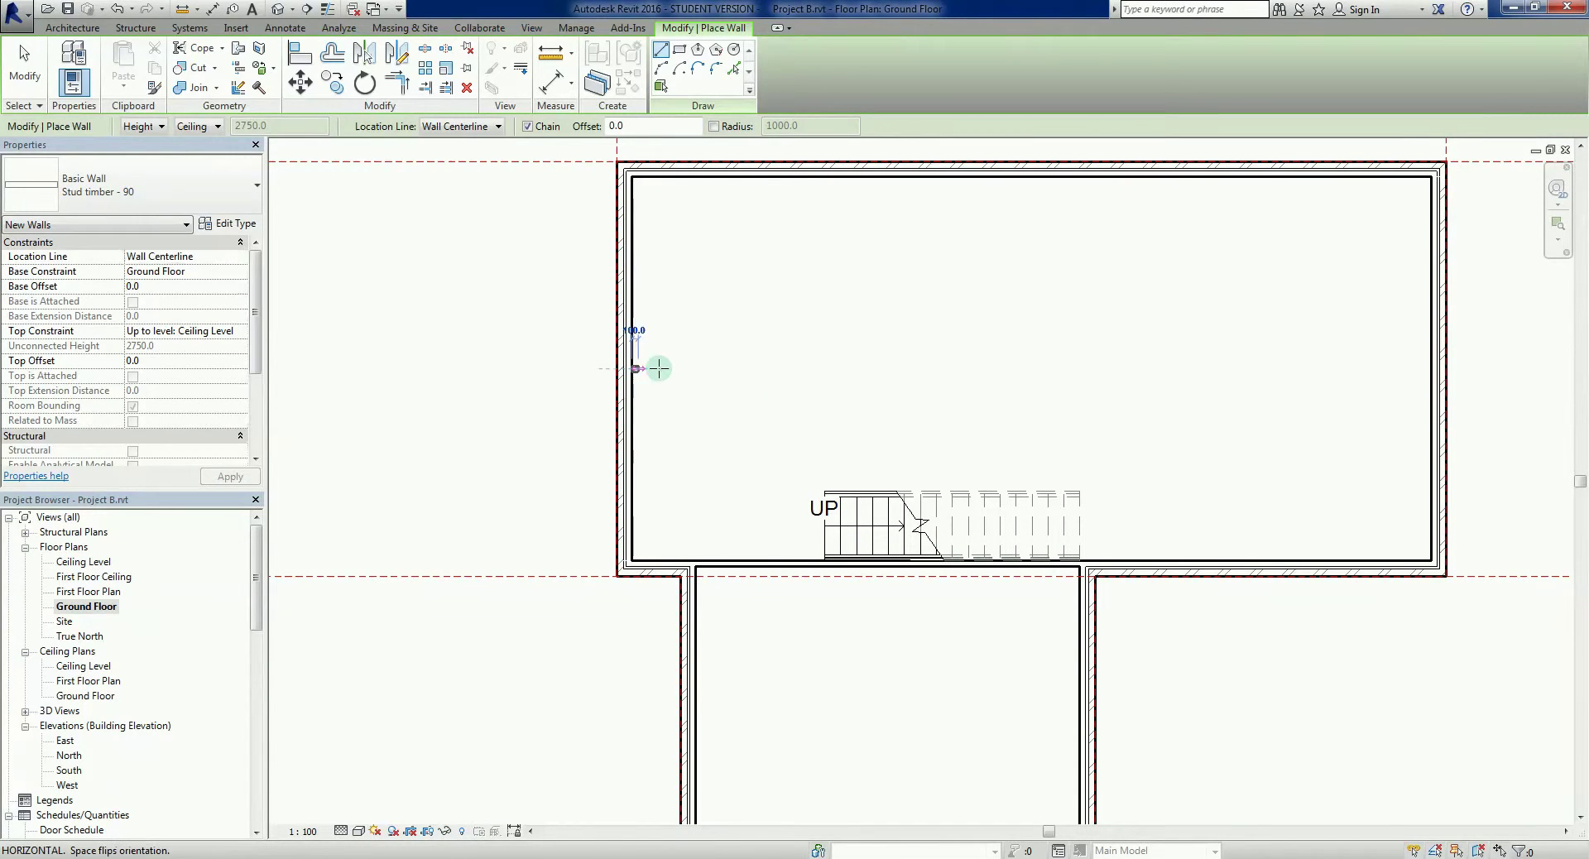
{"action": "left_click", "coordinate": [634, 369]}
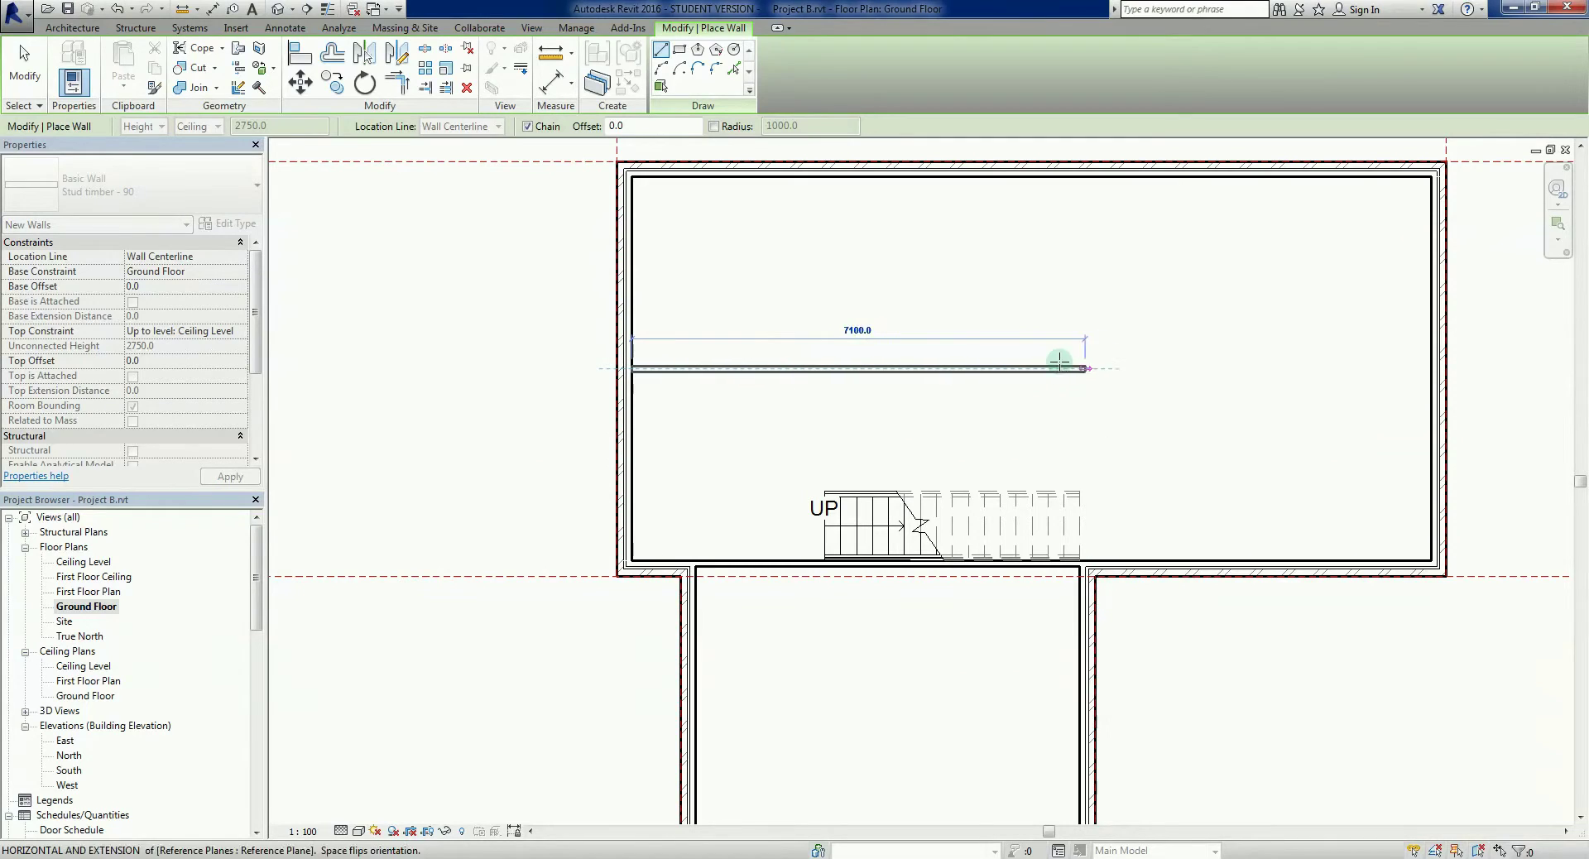
{"action": "left_click", "coordinate": [1123, 368]}
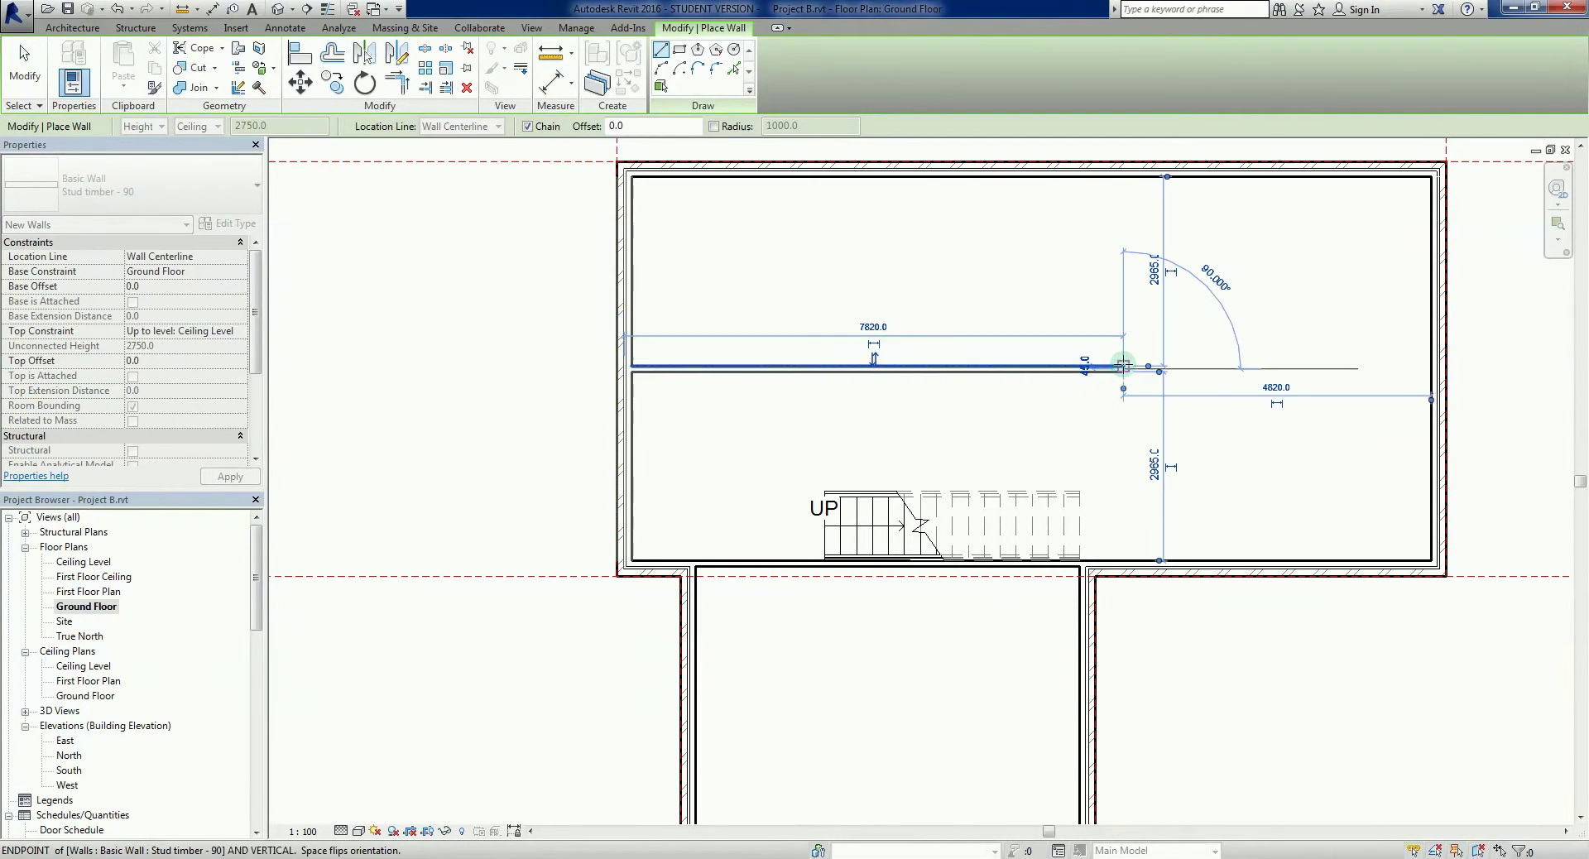
{"action": "left_click", "coordinate": [1124, 176]}
{"action": "key", "text": "Escape"}
{"action": "key", "text": "Escape"}
{"action": "scroll", "coordinate": [1191, 414], "scroll_direction": "down", "scroll_amount": 2}
{"action": "scroll", "coordinate": [977, 499], "scroll_direction": "up", "scroll_amount": 3}
{"action": "scroll", "coordinate": [977, 499], "scroll_direction": "up", "scroll_amount": 1}
{"action": "middle_click_drag", "start_coordinate": [1008, 396], "coordinate": [994, 394]}
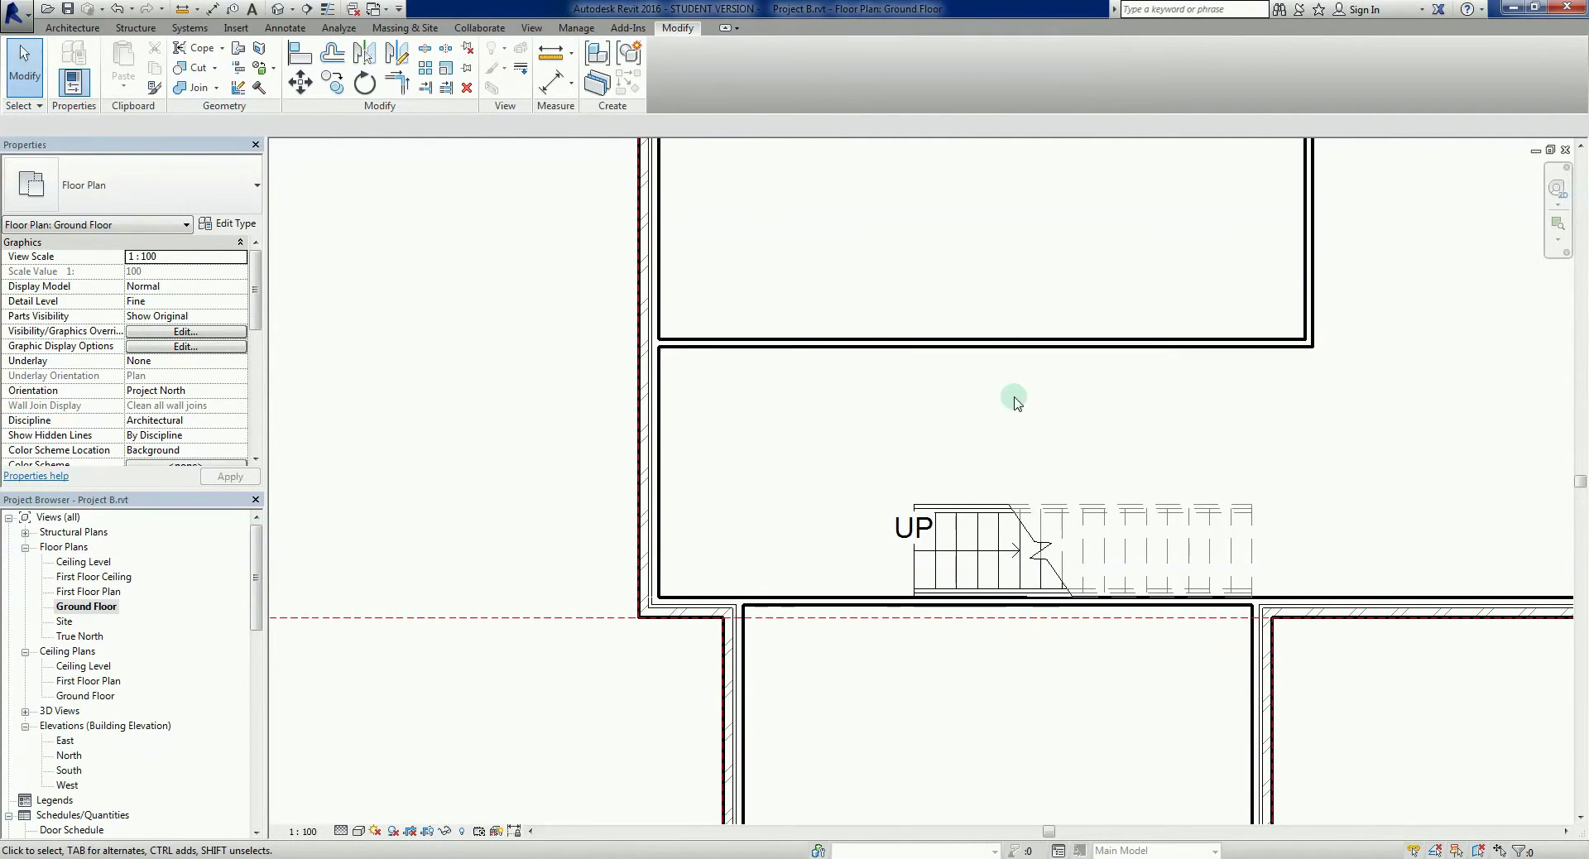
Change the horizontal wall's distance from the stair top from 1865 to 1500.
{"action": "left_click", "coordinate": [981, 357]}
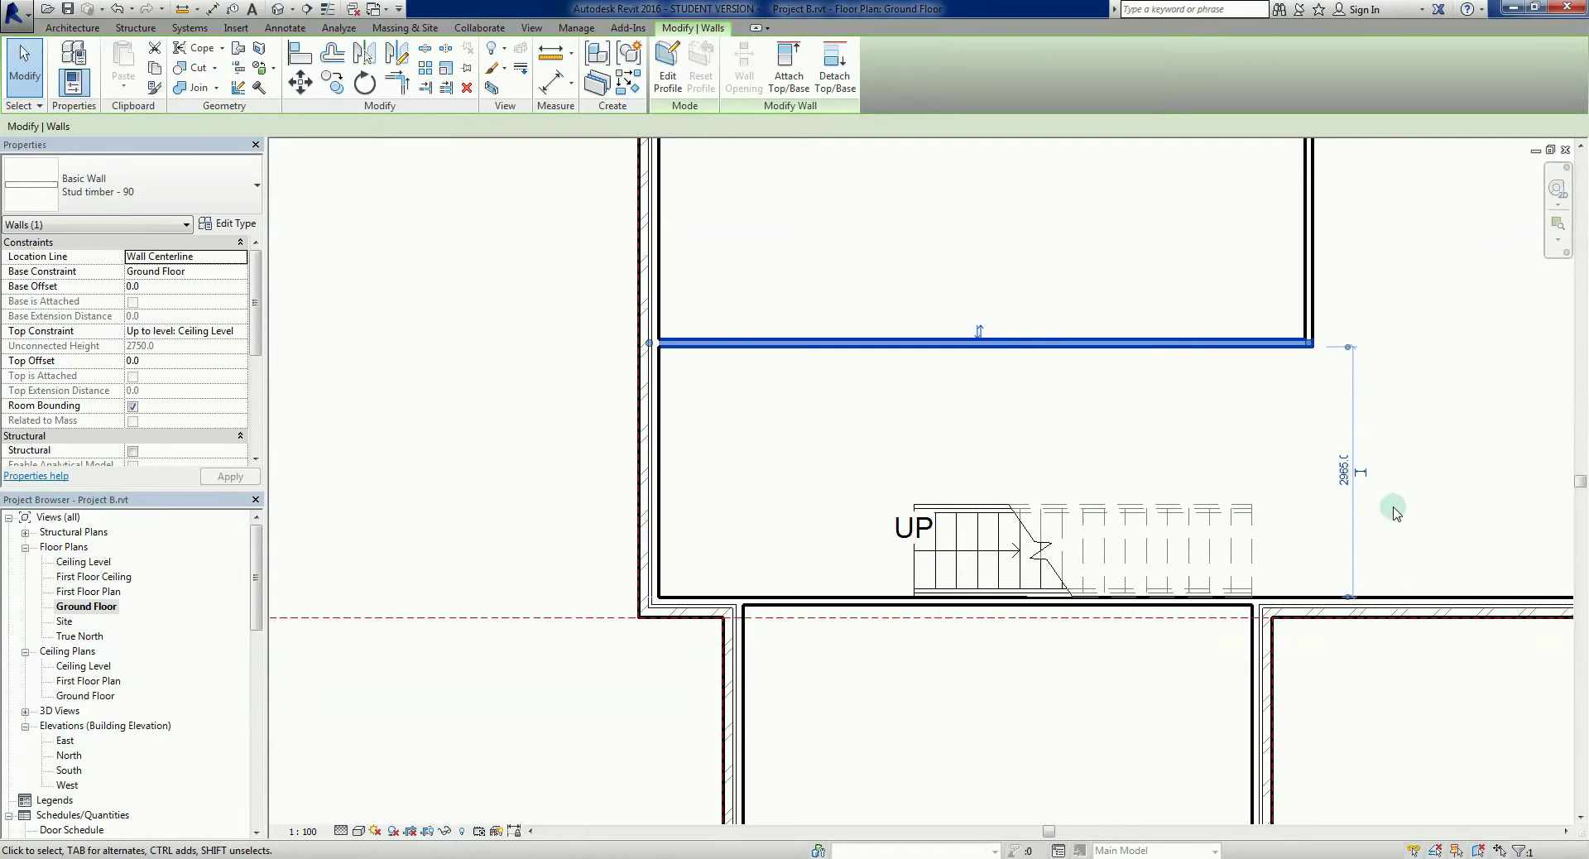
{"action": "scroll", "coordinate": [1403, 523], "scroll_direction": "up", "scroll_amount": 2}
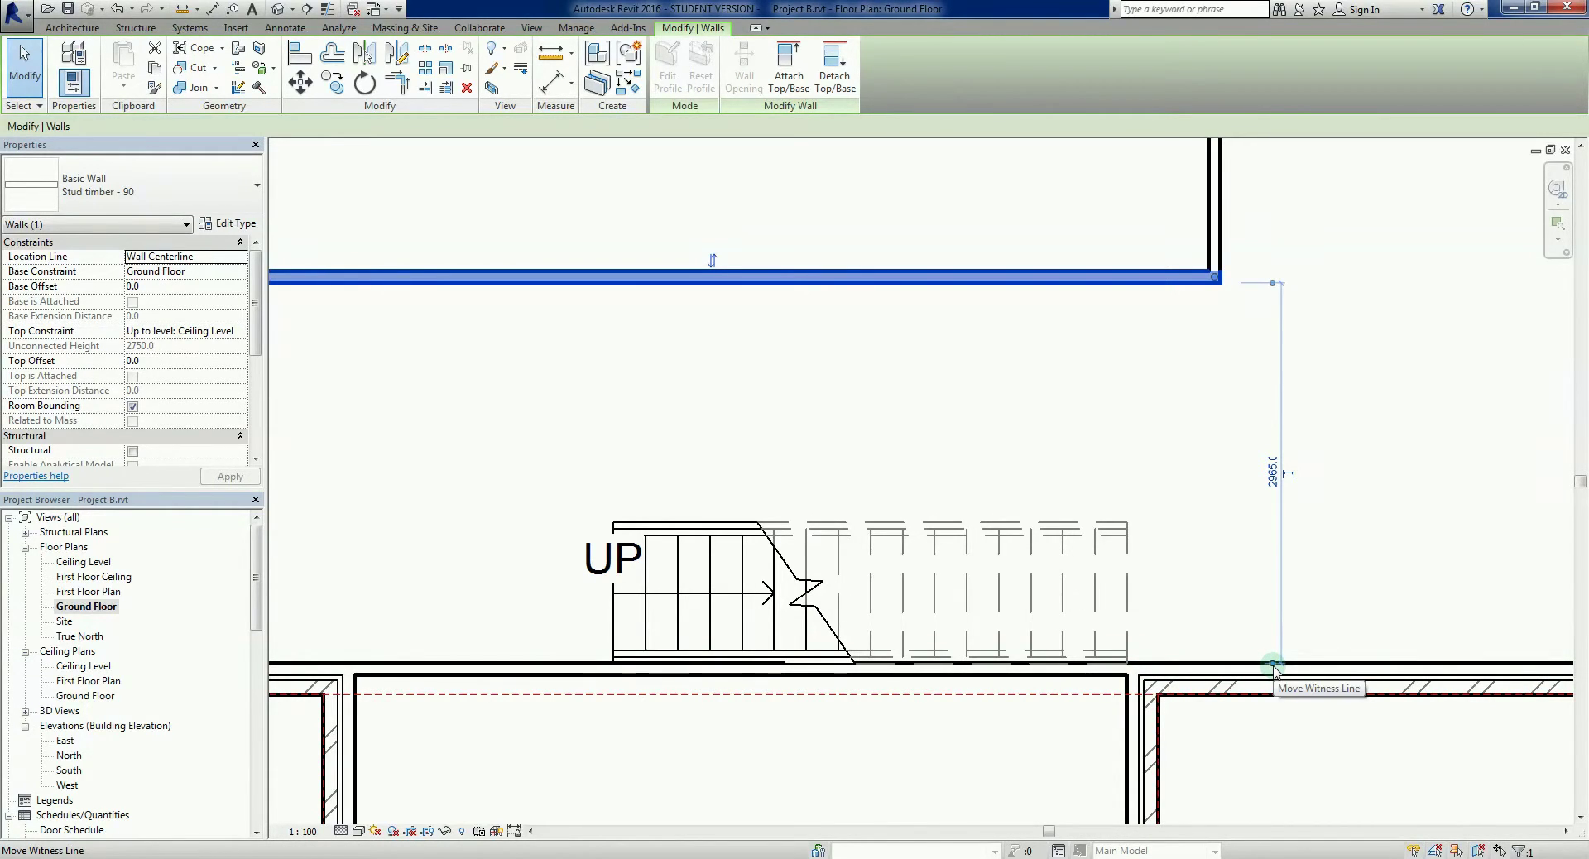
{"action": "left_click_drag", "start_coordinate": [1274, 664], "coordinate": [707, 524]}
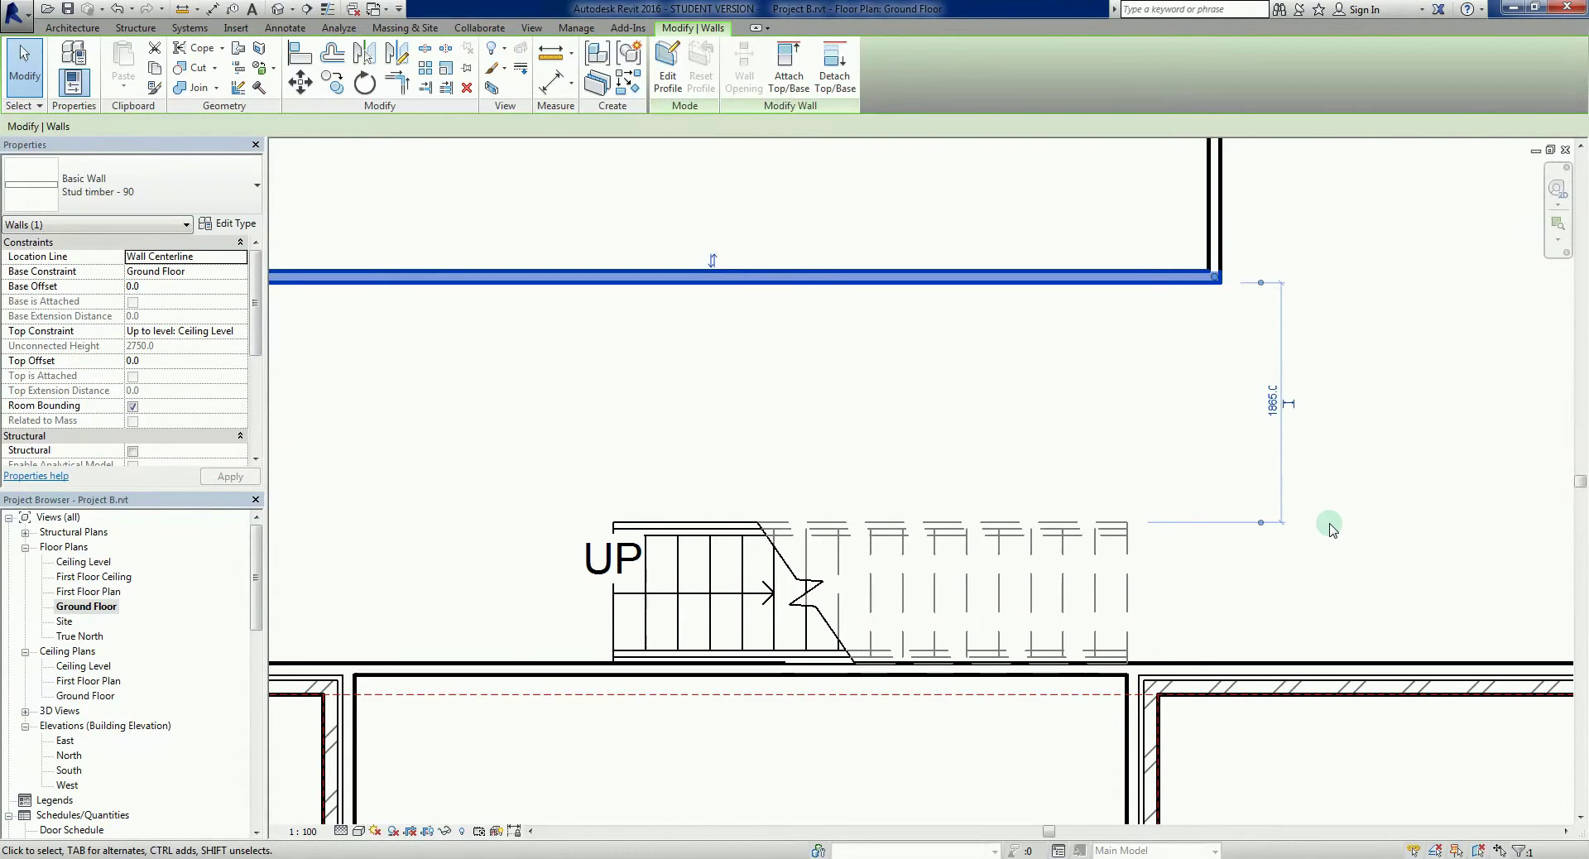
{"action": "left_click", "coordinate": [1270, 402]}
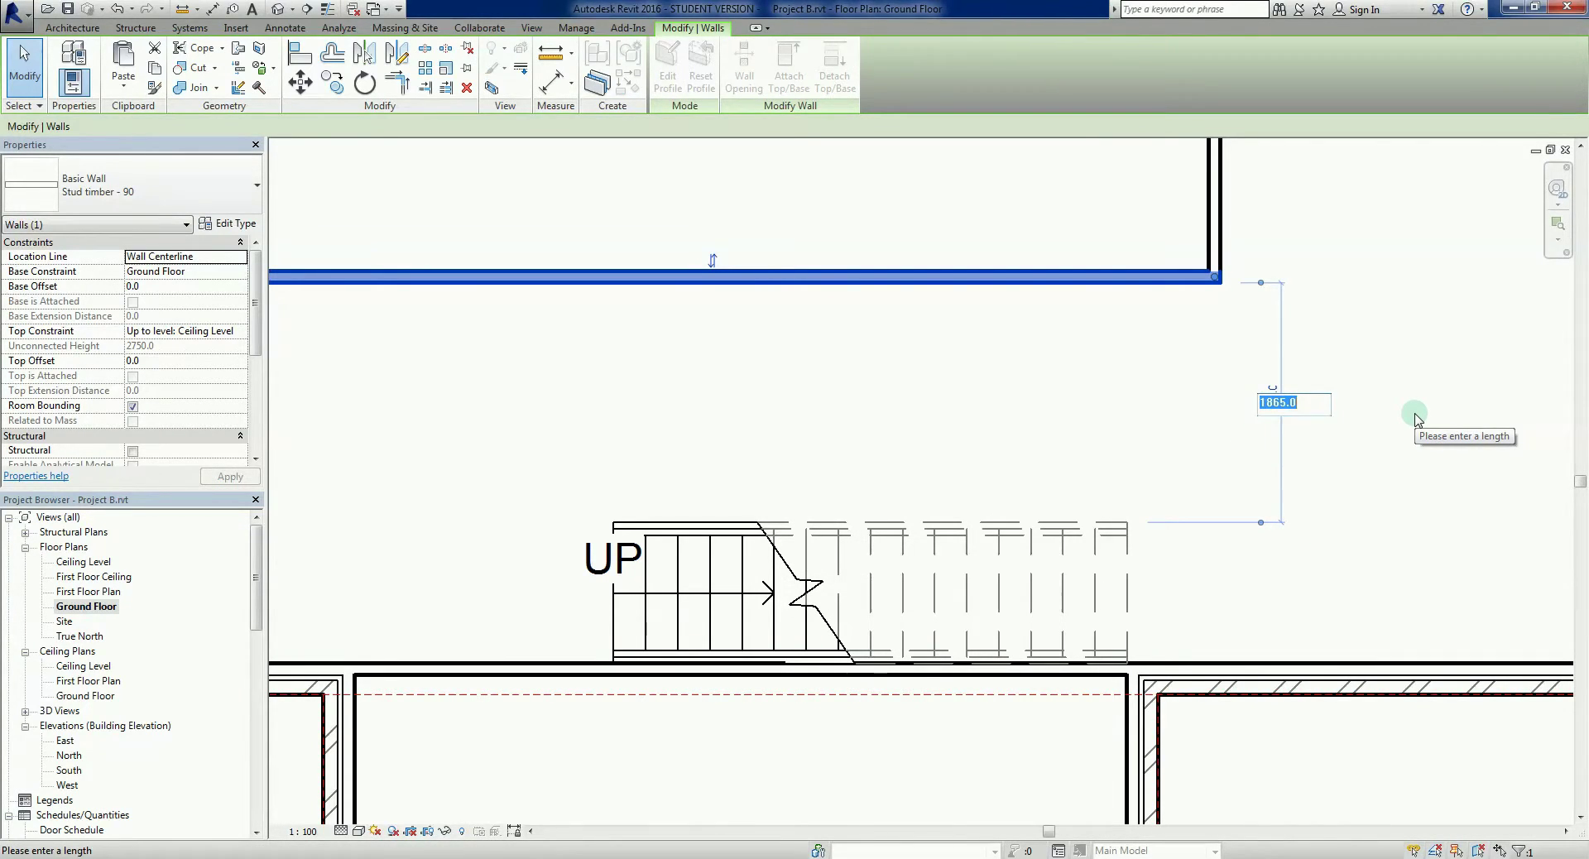
{"action": "type", "text": "1500"}
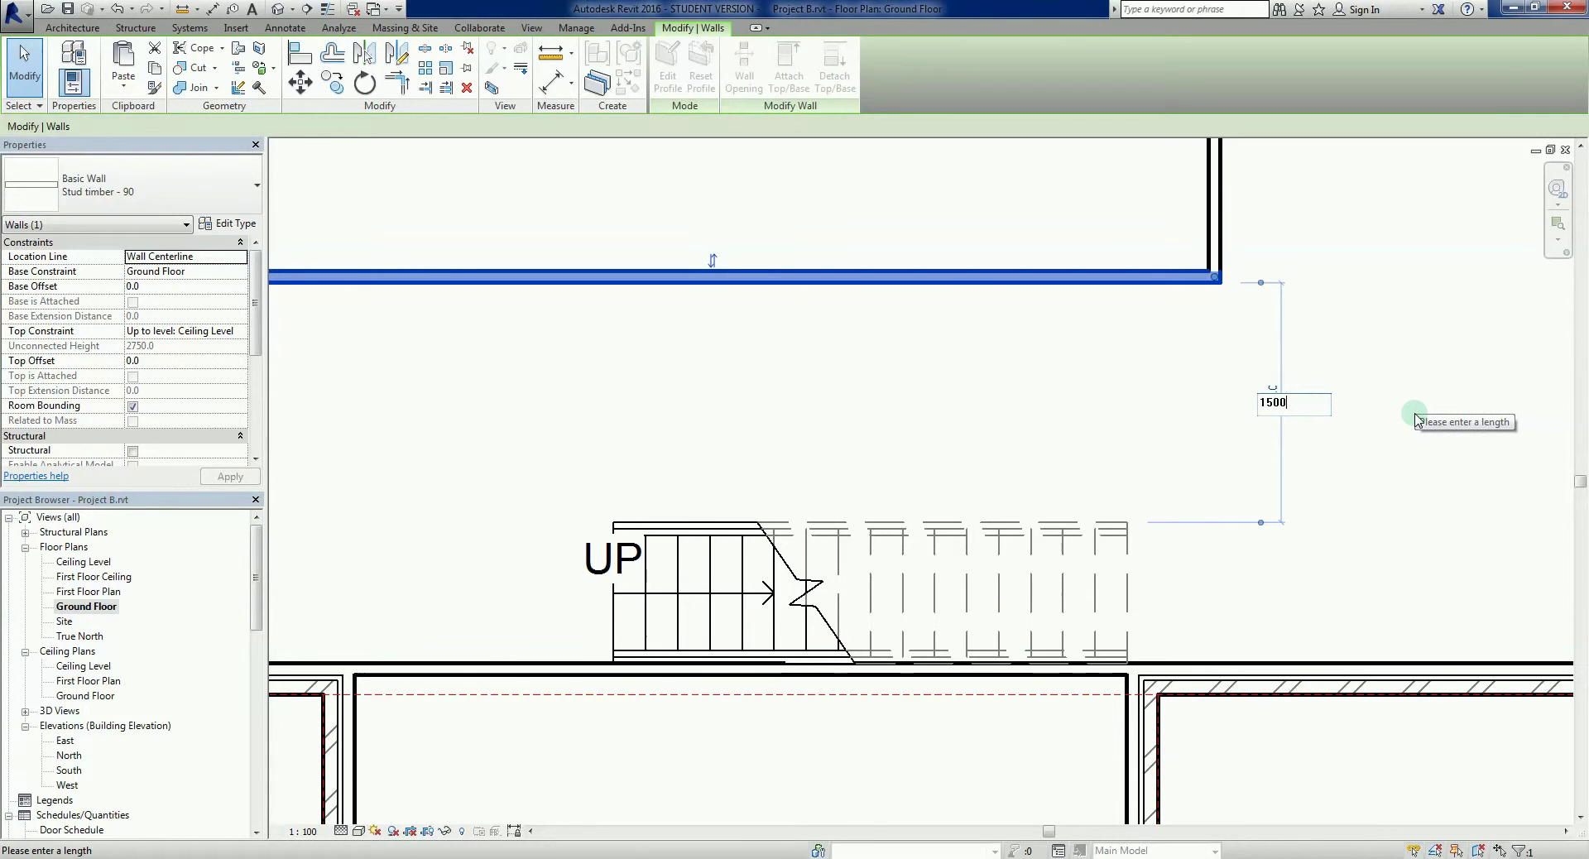
{"action": "key", "text": "Return"}
{"action": "left_click", "coordinate": [1324, 416]}
{"action": "scroll", "coordinate": [1260, 415], "scroll_direction": "down", "scroll_amount": 3}
{"action": "scroll", "coordinate": [1310, 454], "scroll_direction": "up", "scroll_amount": 2}
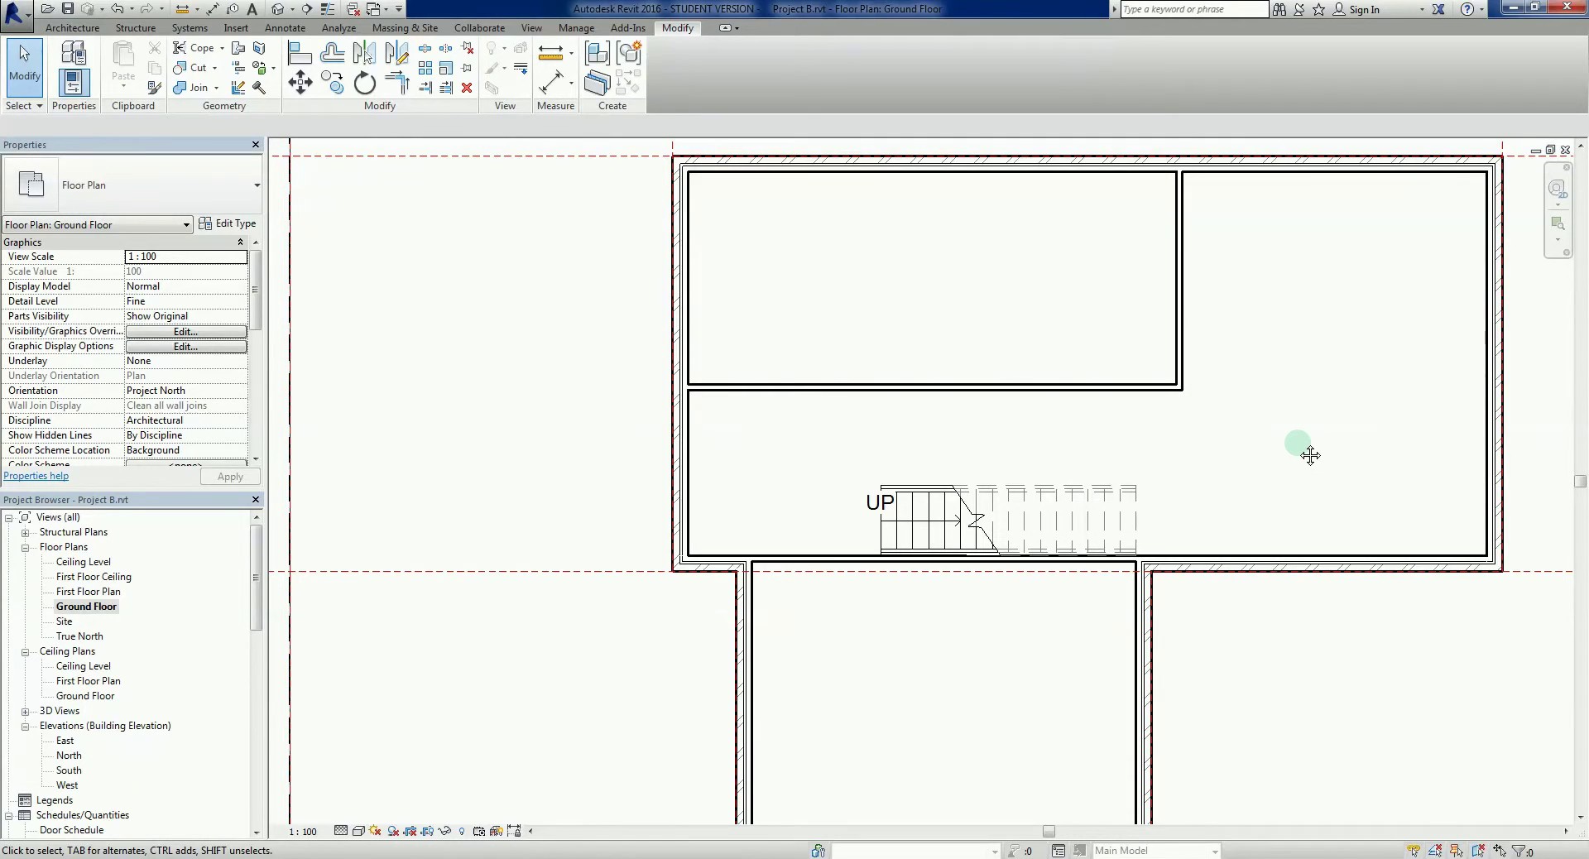
Align the upper vertical stud wall to the lower extension's right wall with AL.
{"action": "scroll", "coordinate": [1204, 382], "scroll_direction": "up", "scroll_amount": 2}
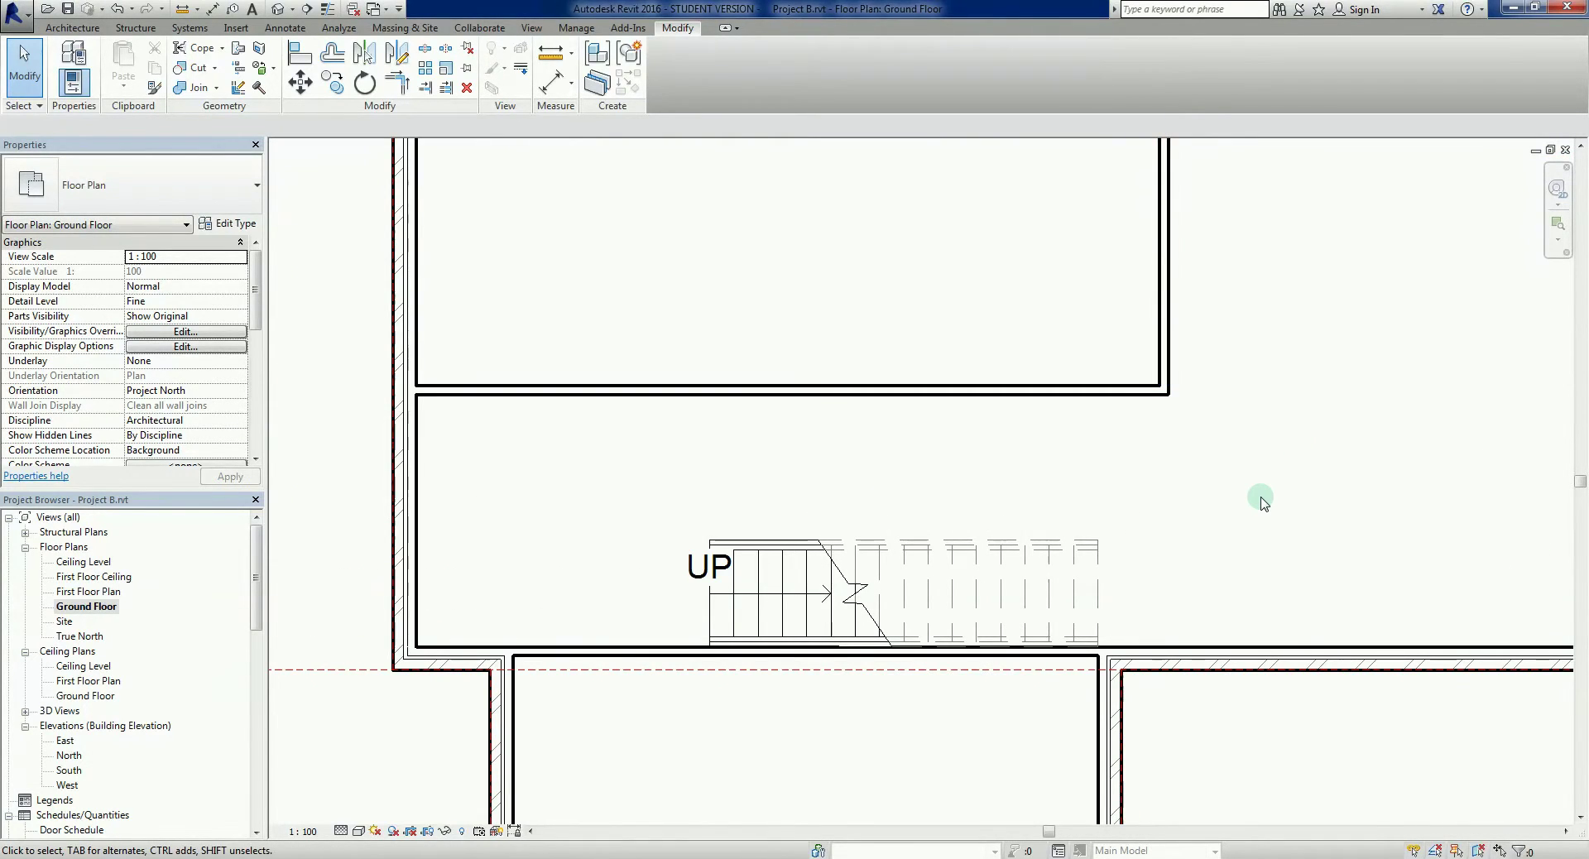
{"action": "key", "text": "a"}
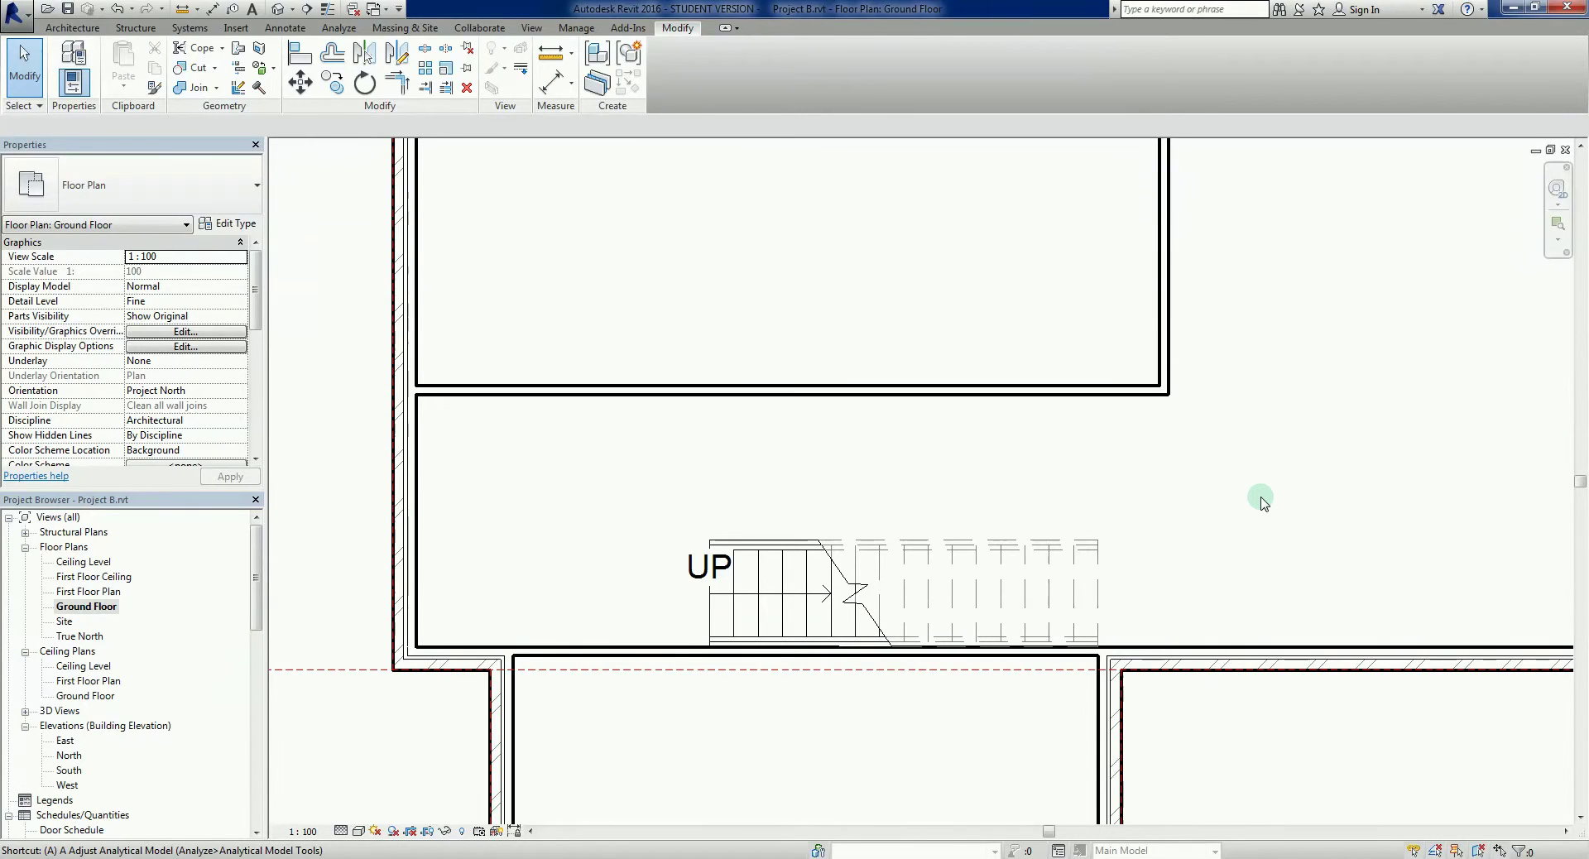
{"action": "key", "text": "l"}
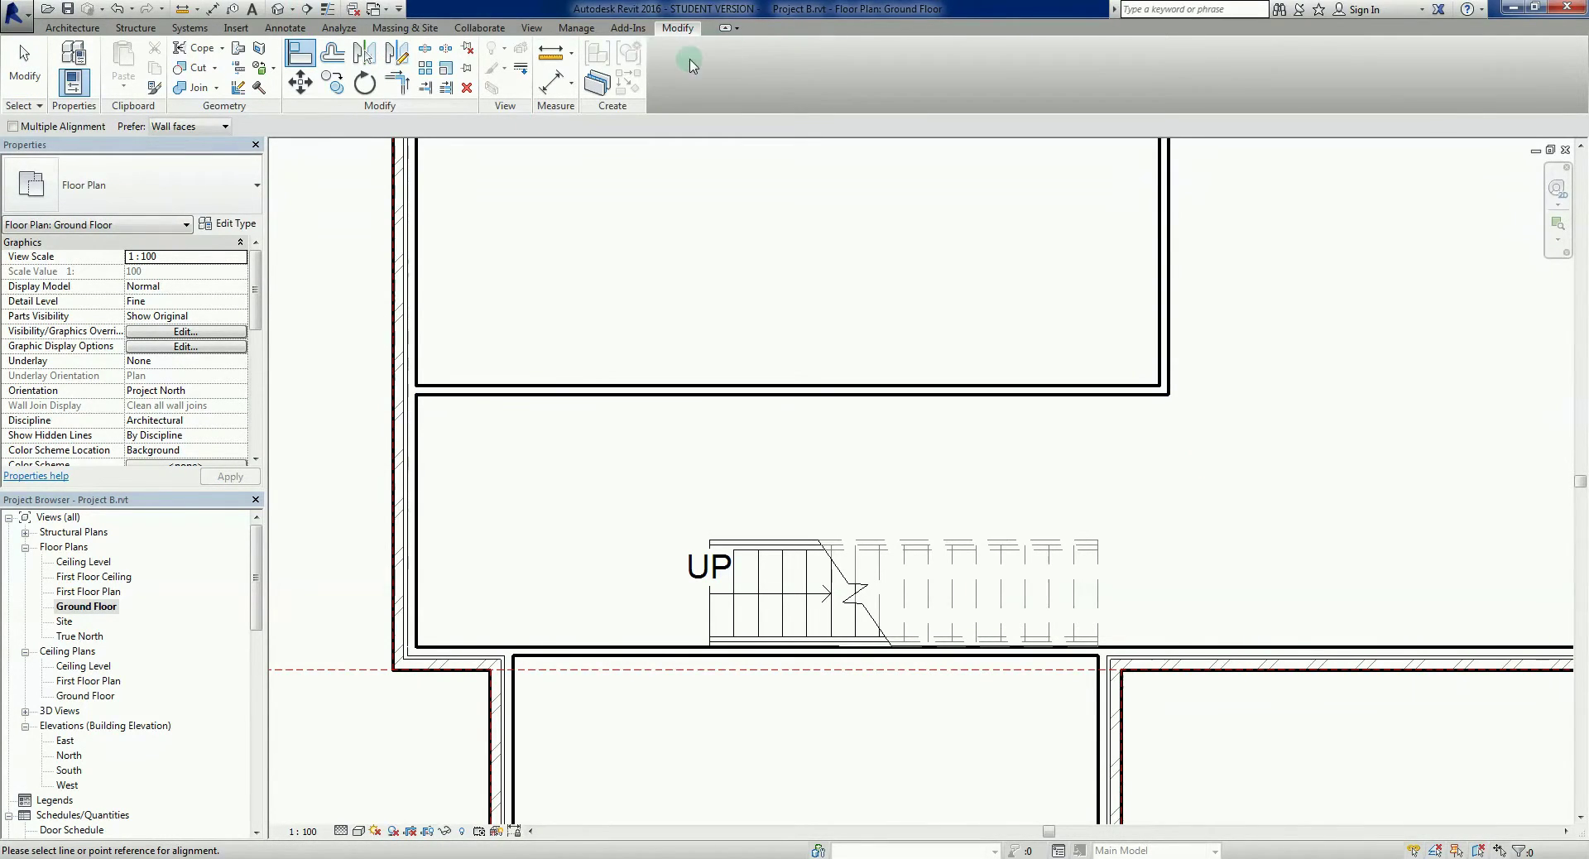
{"action": "left_click", "coordinate": [1095, 716]}
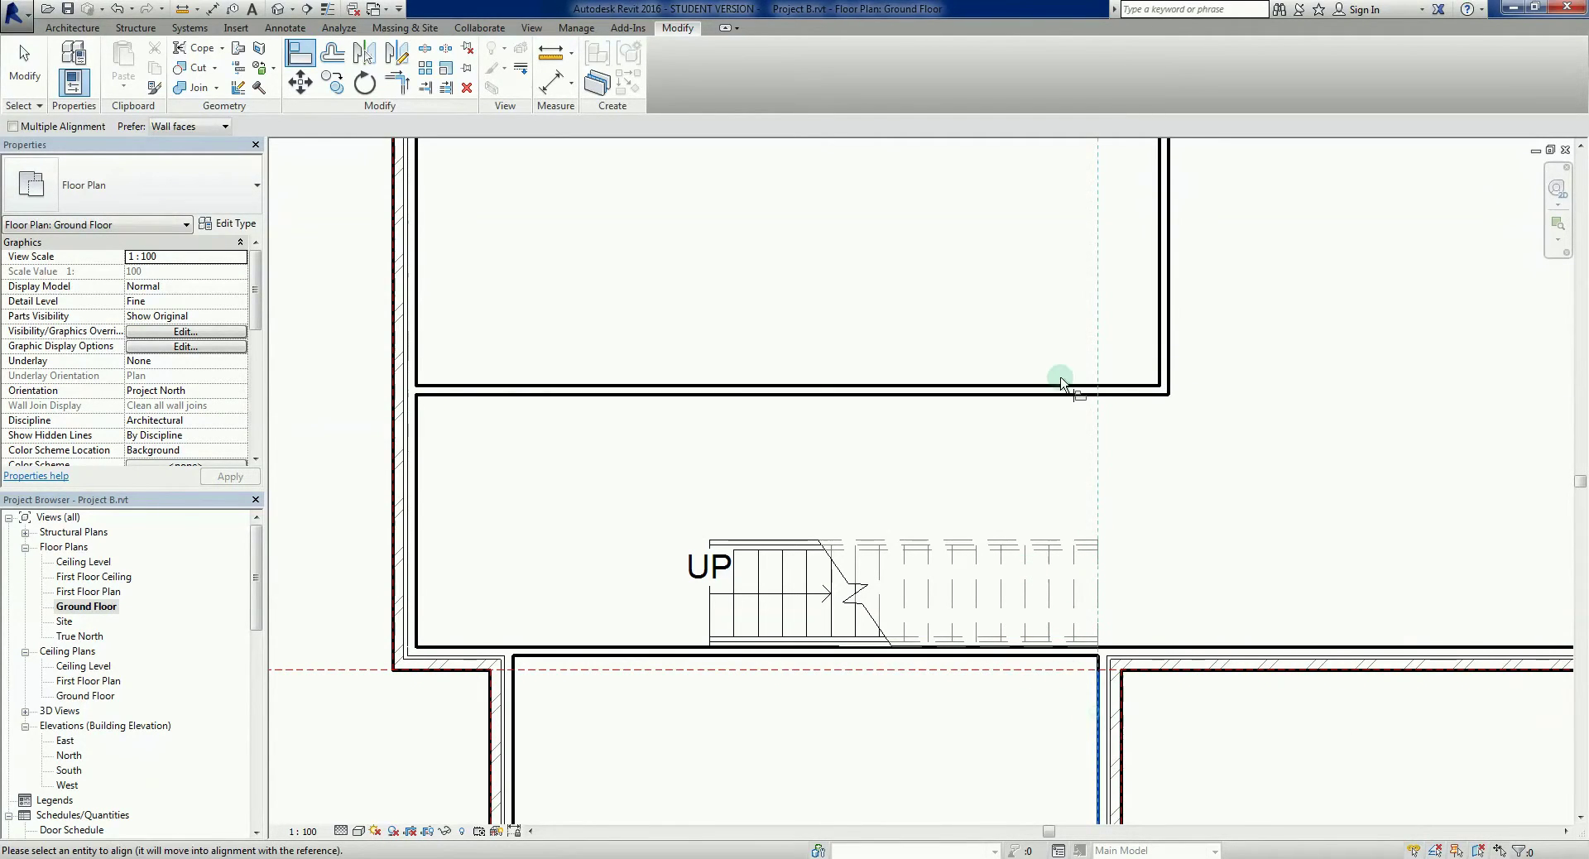
{"action": "left_click", "coordinate": [1160, 352]}
{"action": "key", "text": "Escape"}
{"action": "scroll", "coordinate": [1225, 451], "scroll_direction": "down", "scroll_amount": 4}
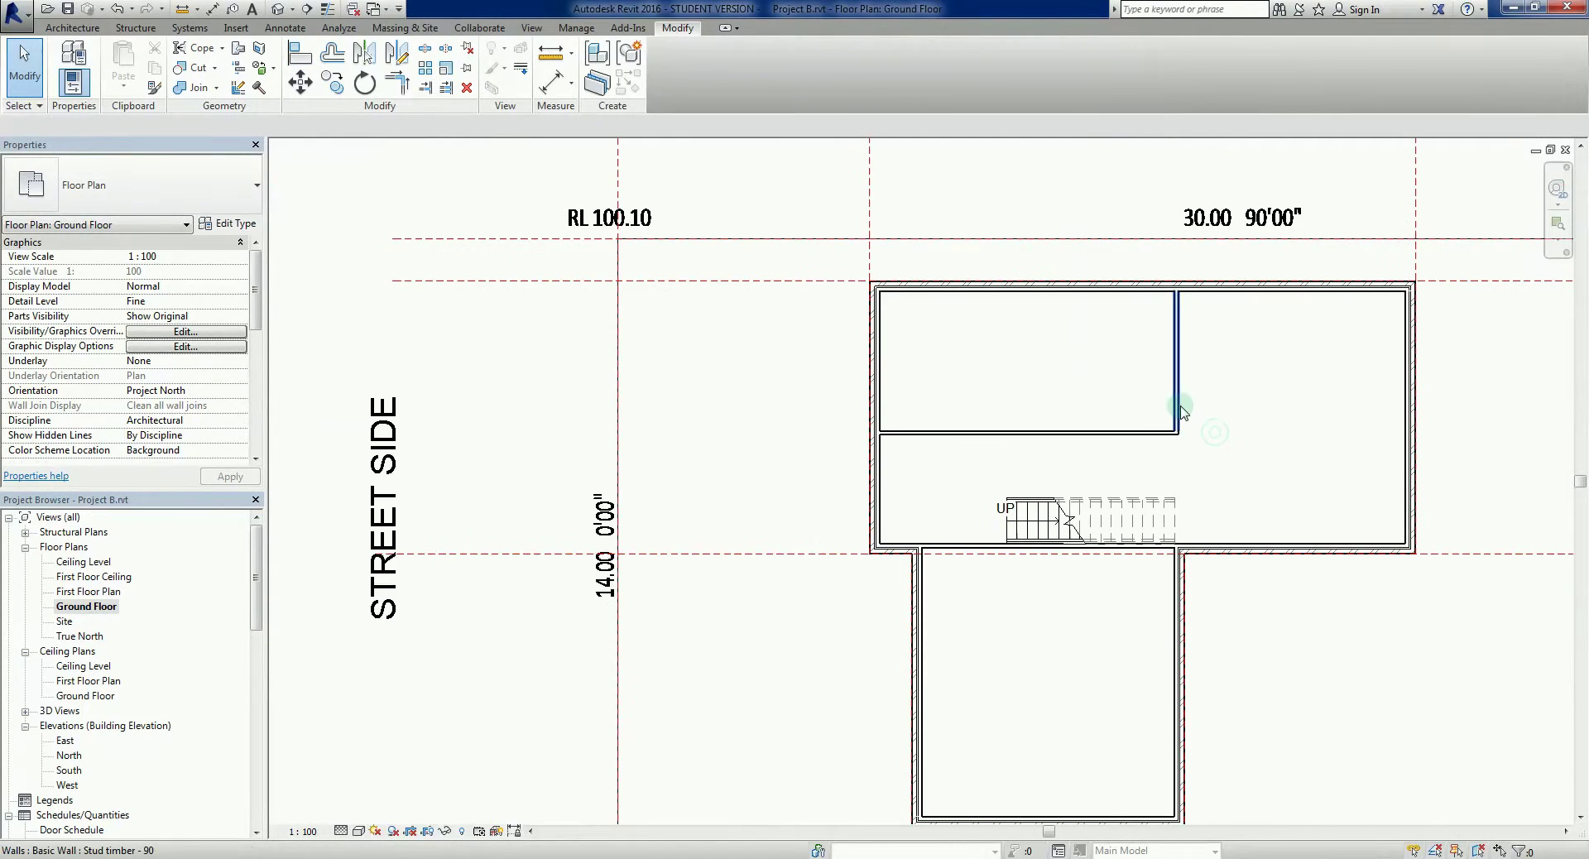
{"action": "scroll", "coordinate": [1181, 411], "scroll_direction": "up", "scroll_amount": 2}
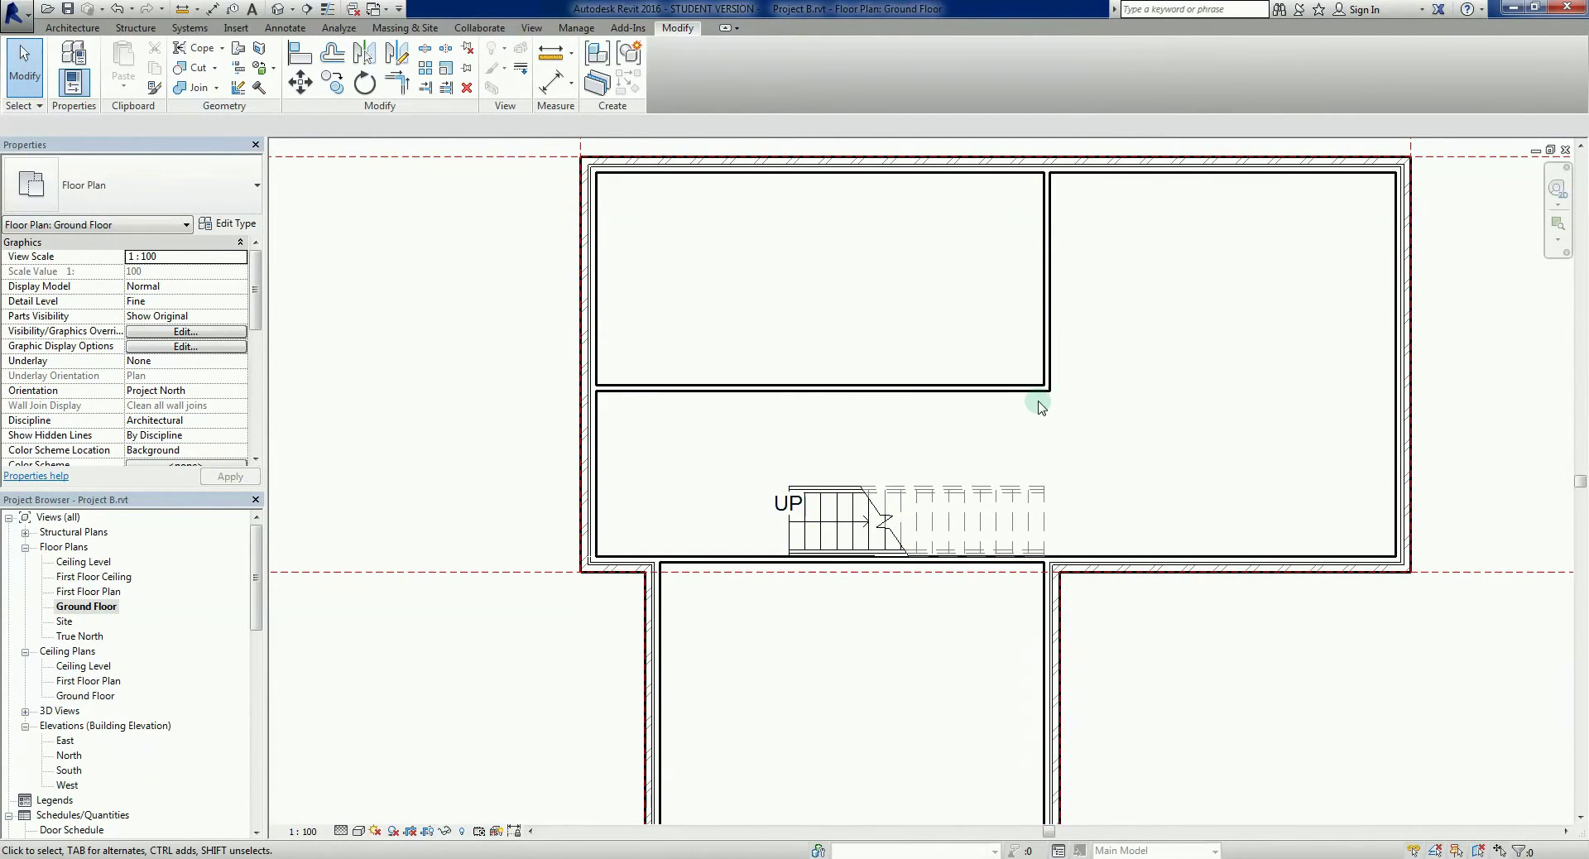
{"action": "scroll", "coordinate": [1041, 407], "scroll_direction": "down", "scroll_amount": 2}
{"action": "middle_click_drag", "start_coordinate": [824, 419], "coordinate": [822, 447]}
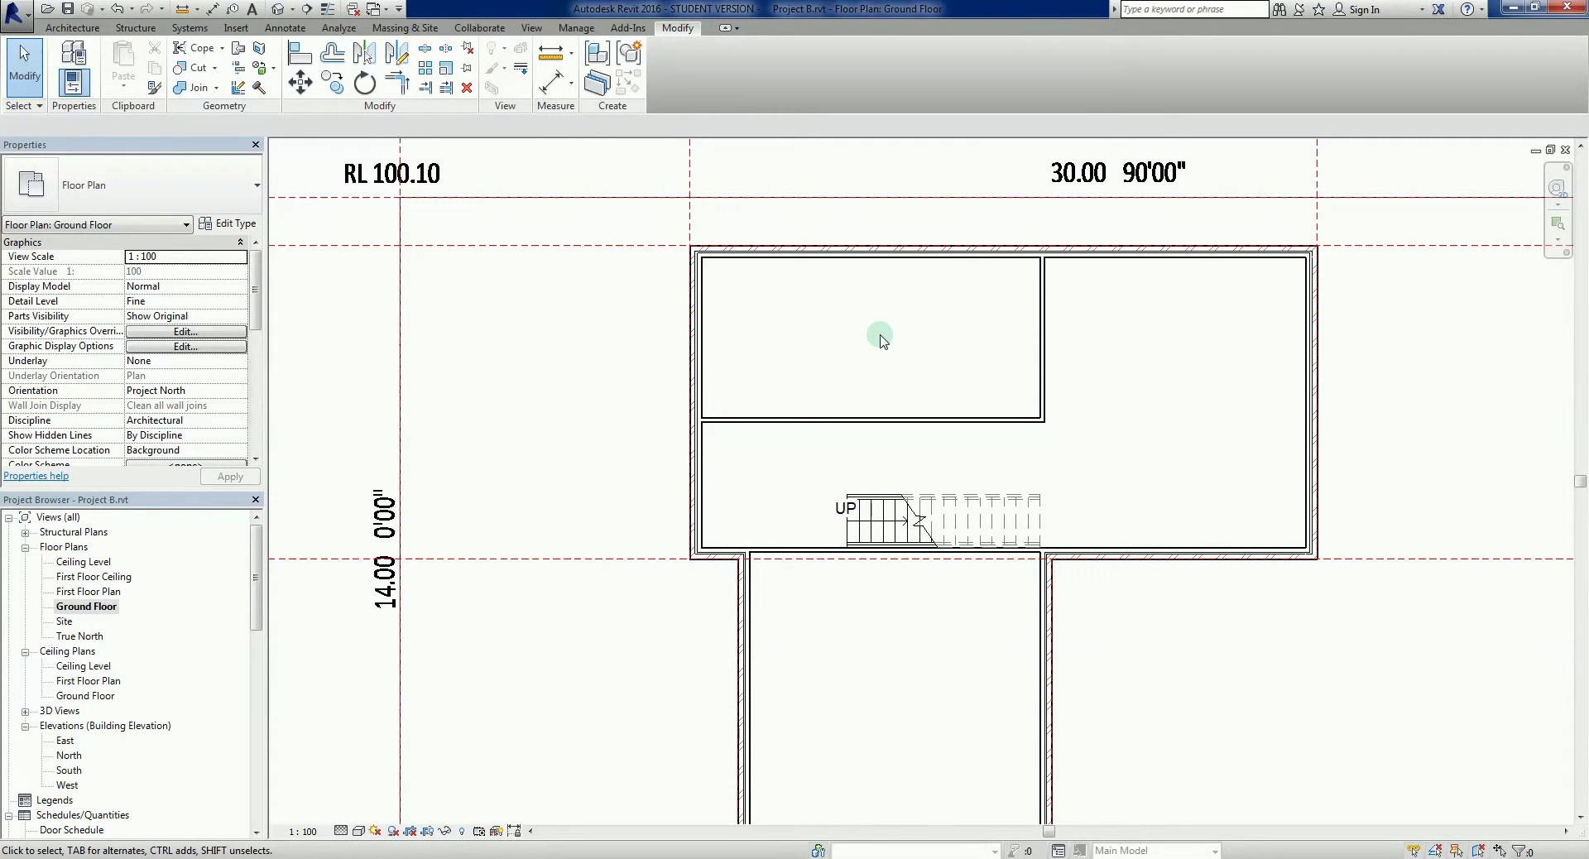
Draw a vertical stud wall from the horizontal partition's midpoint up to the top wall.
{"action": "scroll", "coordinate": [883, 340], "scroll_direction": "up", "scroll_amount": 1}
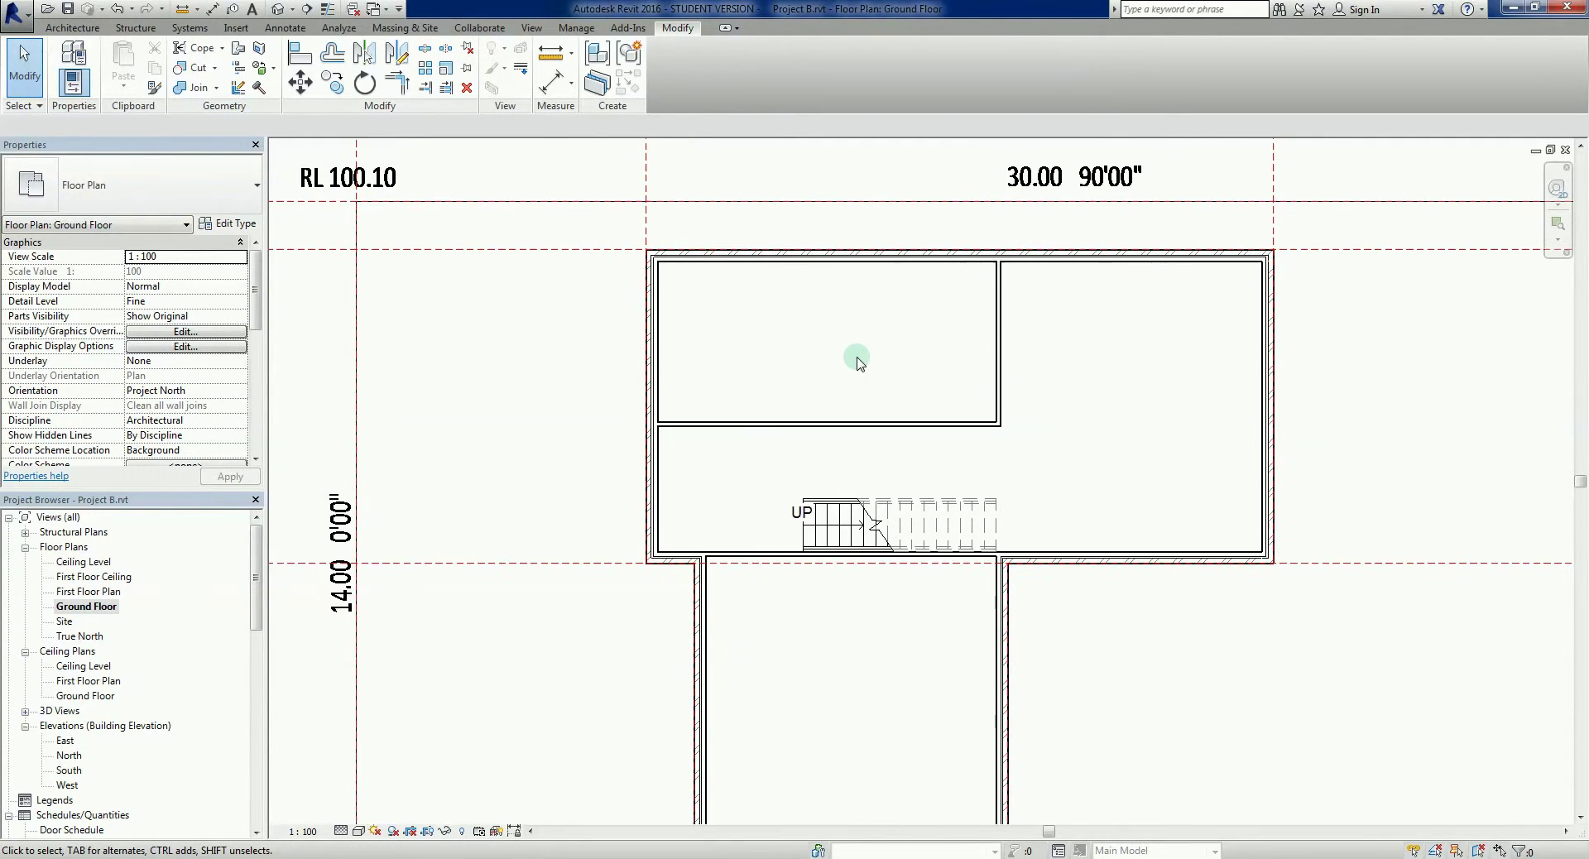
{"action": "scroll", "coordinate": [884, 355], "scroll_direction": "up", "scroll_amount": 2}
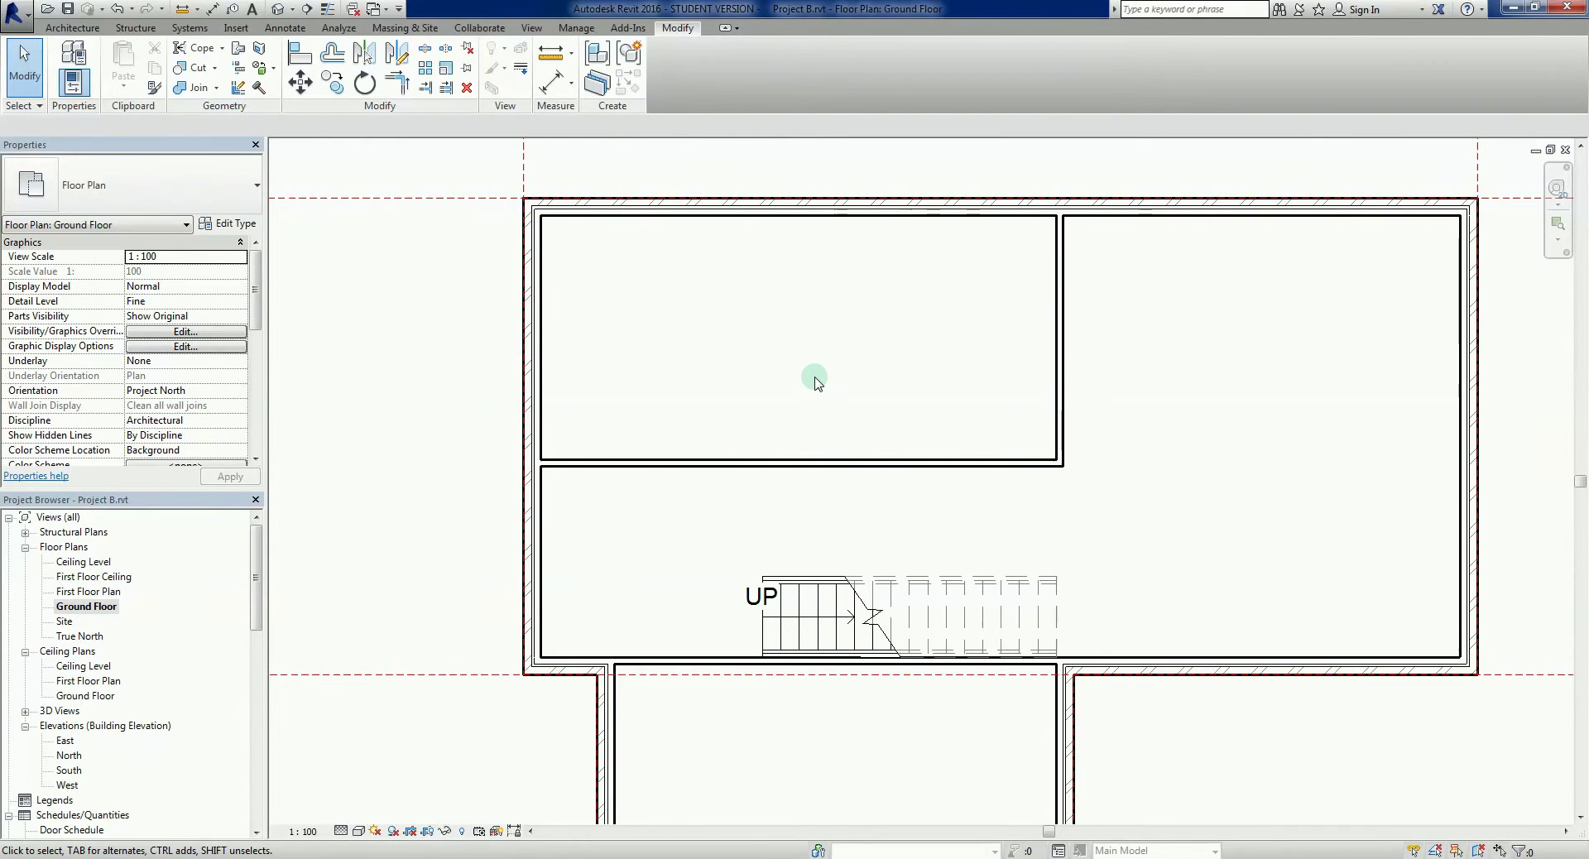
{"action": "scroll", "coordinate": [815, 386], "scroll_direction": "down", "scroll_amount": 1}
{"action": "key", "text": "w"}
{"action": "key", "text": "a"}
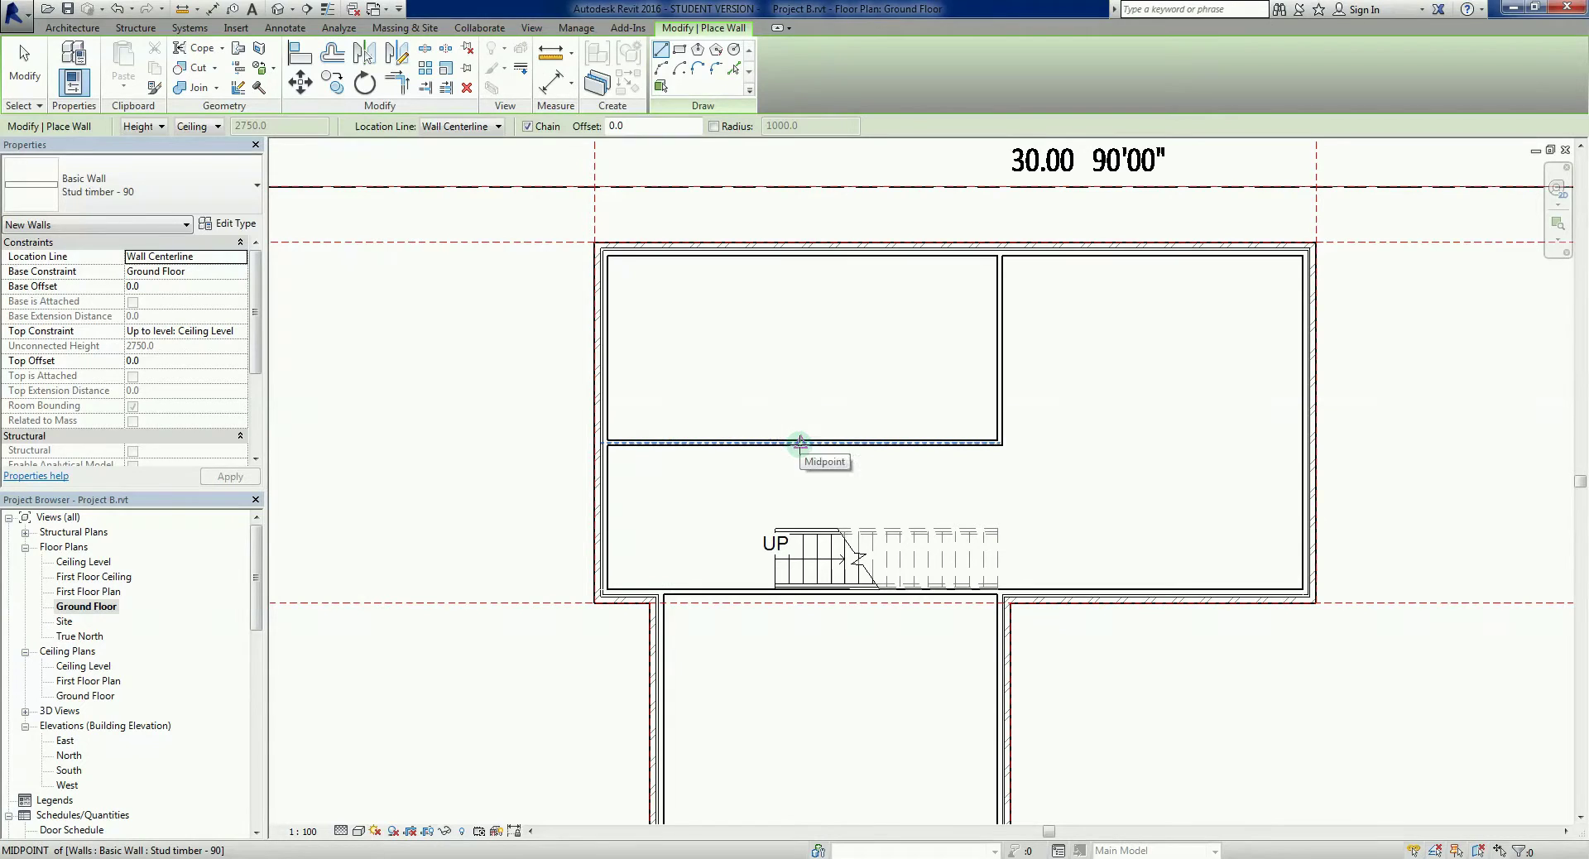
{"action": "left_click", "coordinate": [801, 441]}
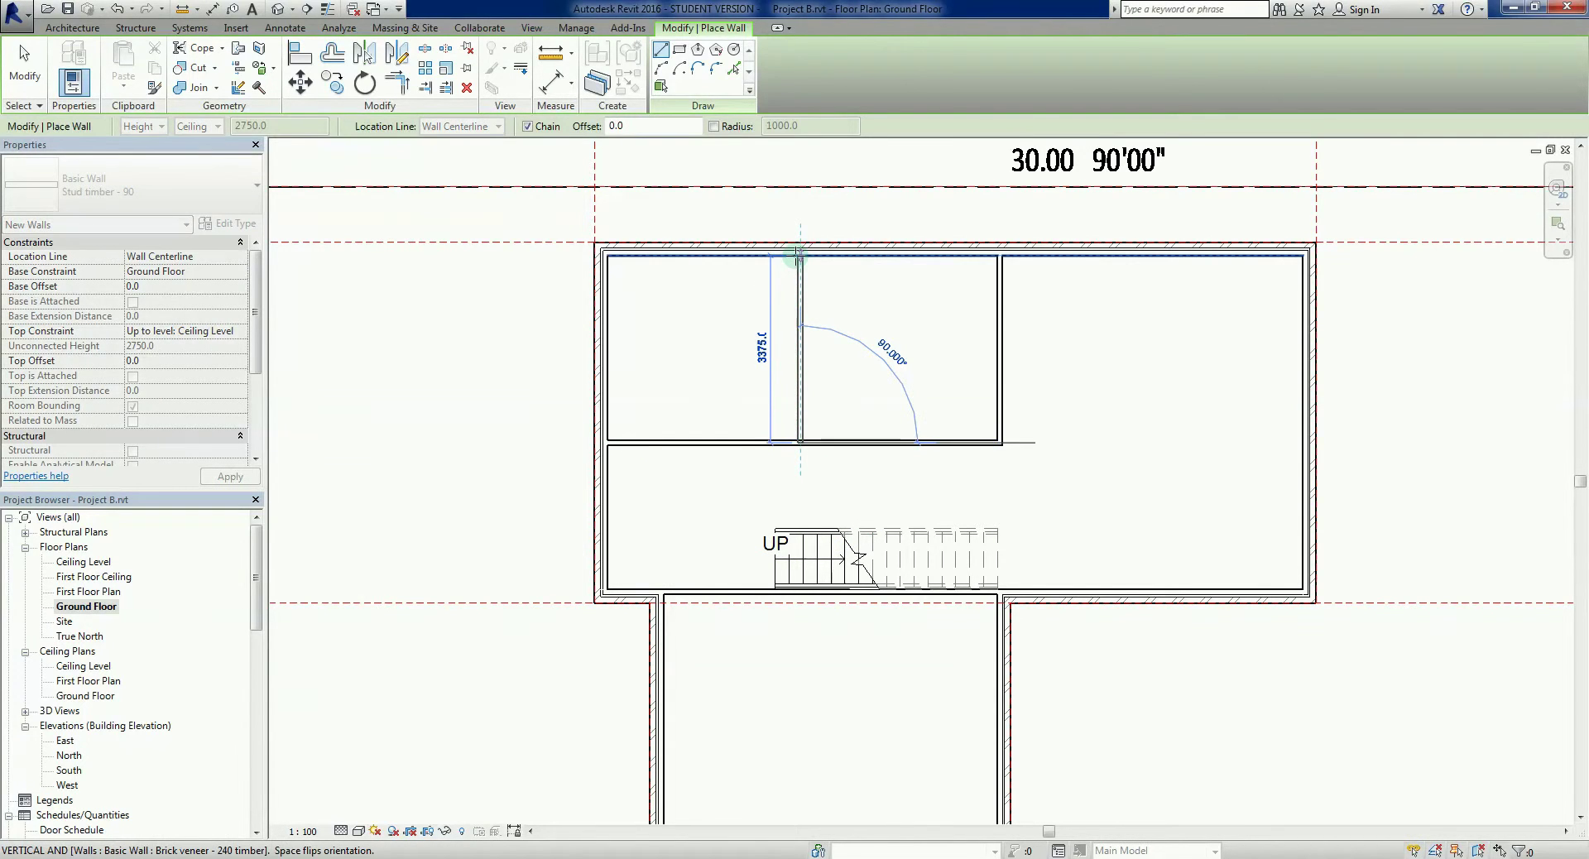
{"action": "left_click", "coordinate": [797, 255]}
{"action": "key", "text": "Escape"}
{"action": "key", "text": "Escape"}
Select and deselect the wall between the middle and right rooms to check it.
{"action": "scroll", "coordinate": [877, 369], "scroll_direction": "up", "scroll_amount": 4}
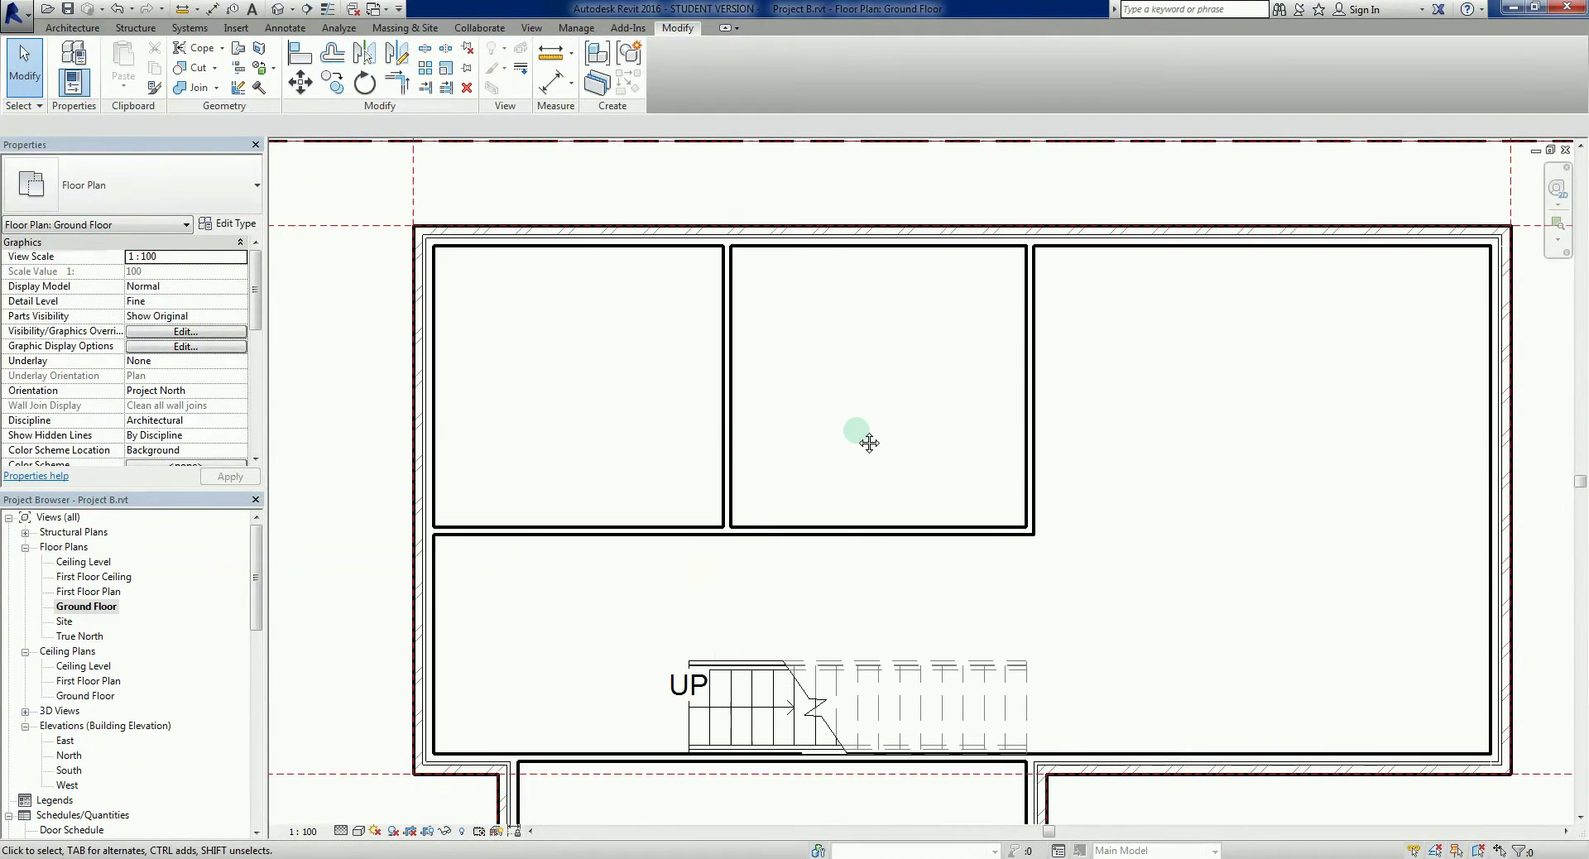
{"action": "key", "text": "w"}
{"action": "key", "text": "a"}
{"action": "scroll", "coordinate": [860, 430], "scroll_direction": "down", "scroll_amount": 1}
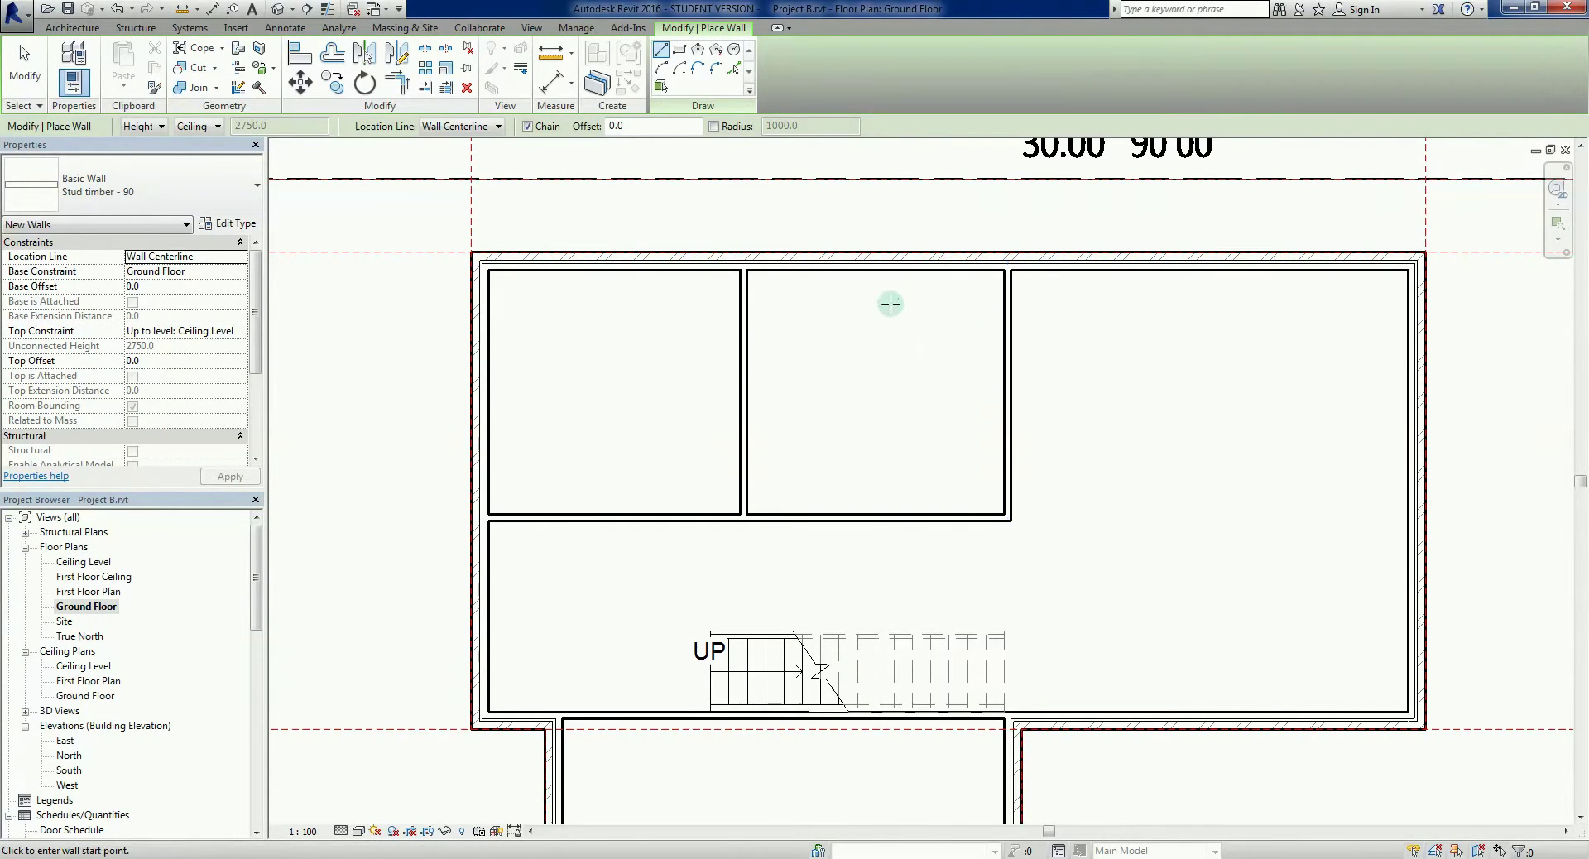
{"action": "key", "text": "Escape"}
{"action": "left_click", "coordinate": [1007, 357]}
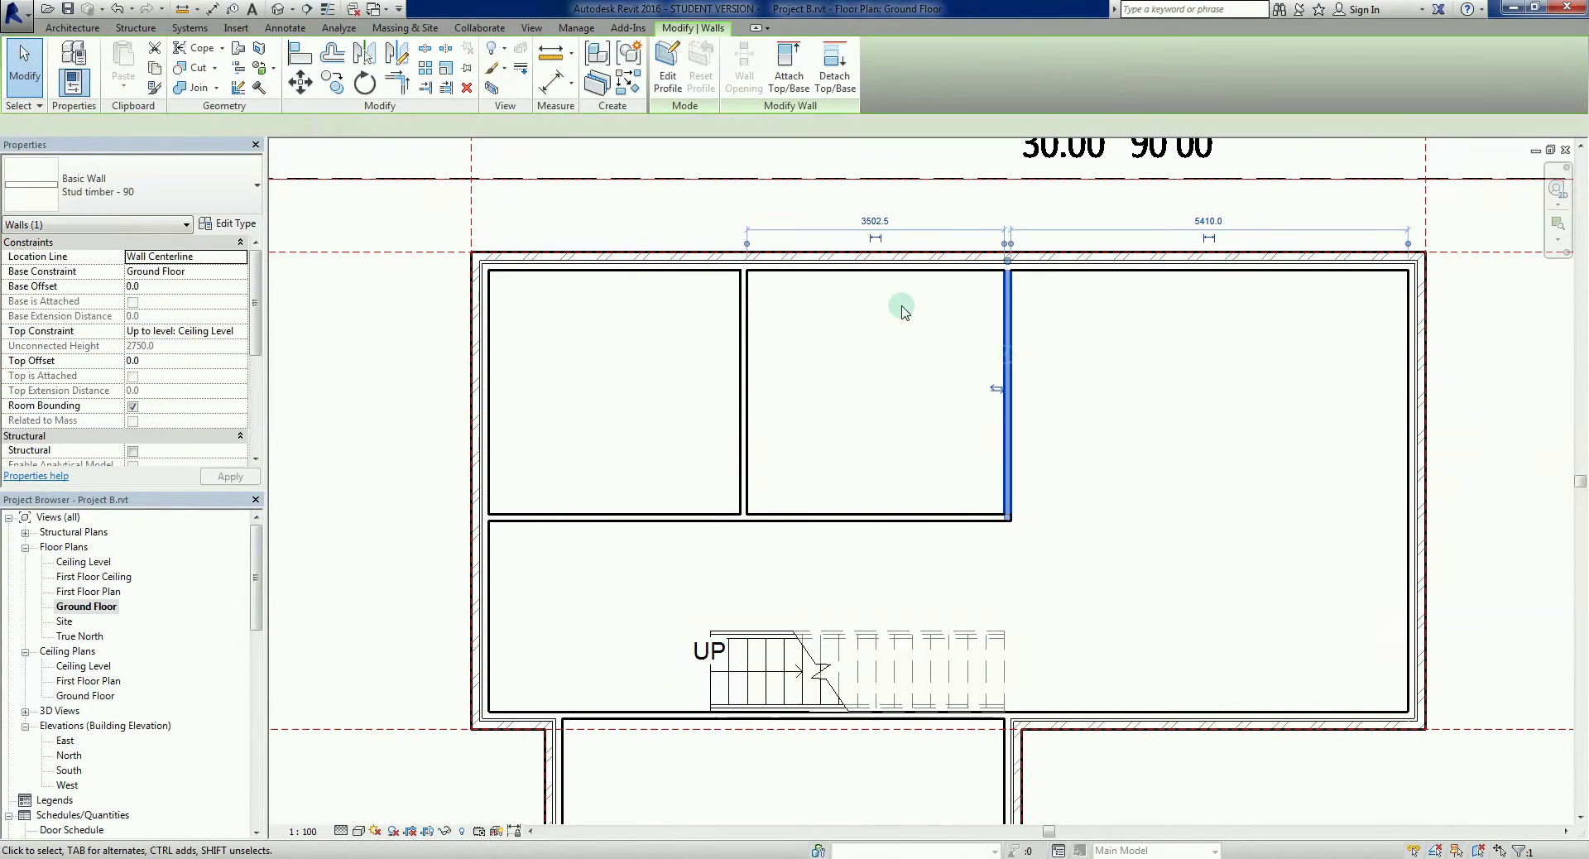
{"action": "left_click", "coordinate": [879, 380]}
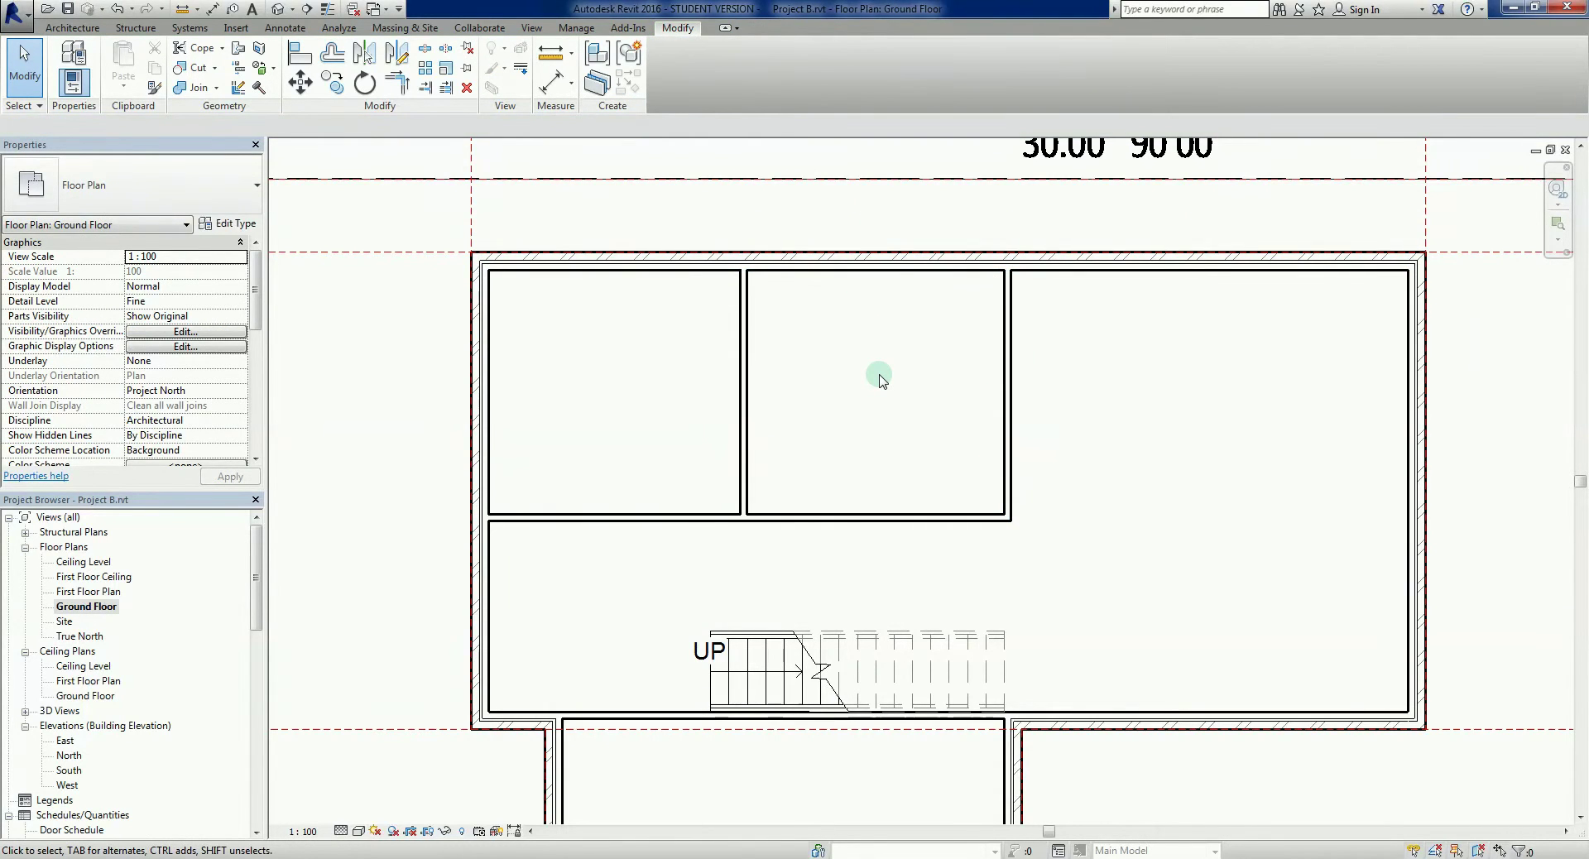
{"action": "key", "text": "w"}
{"action": "key", "text": "a"}
{"action": "scroll", "coordinate": [905, 302], "scroll_direction": "up", "scroll_amount": 1}
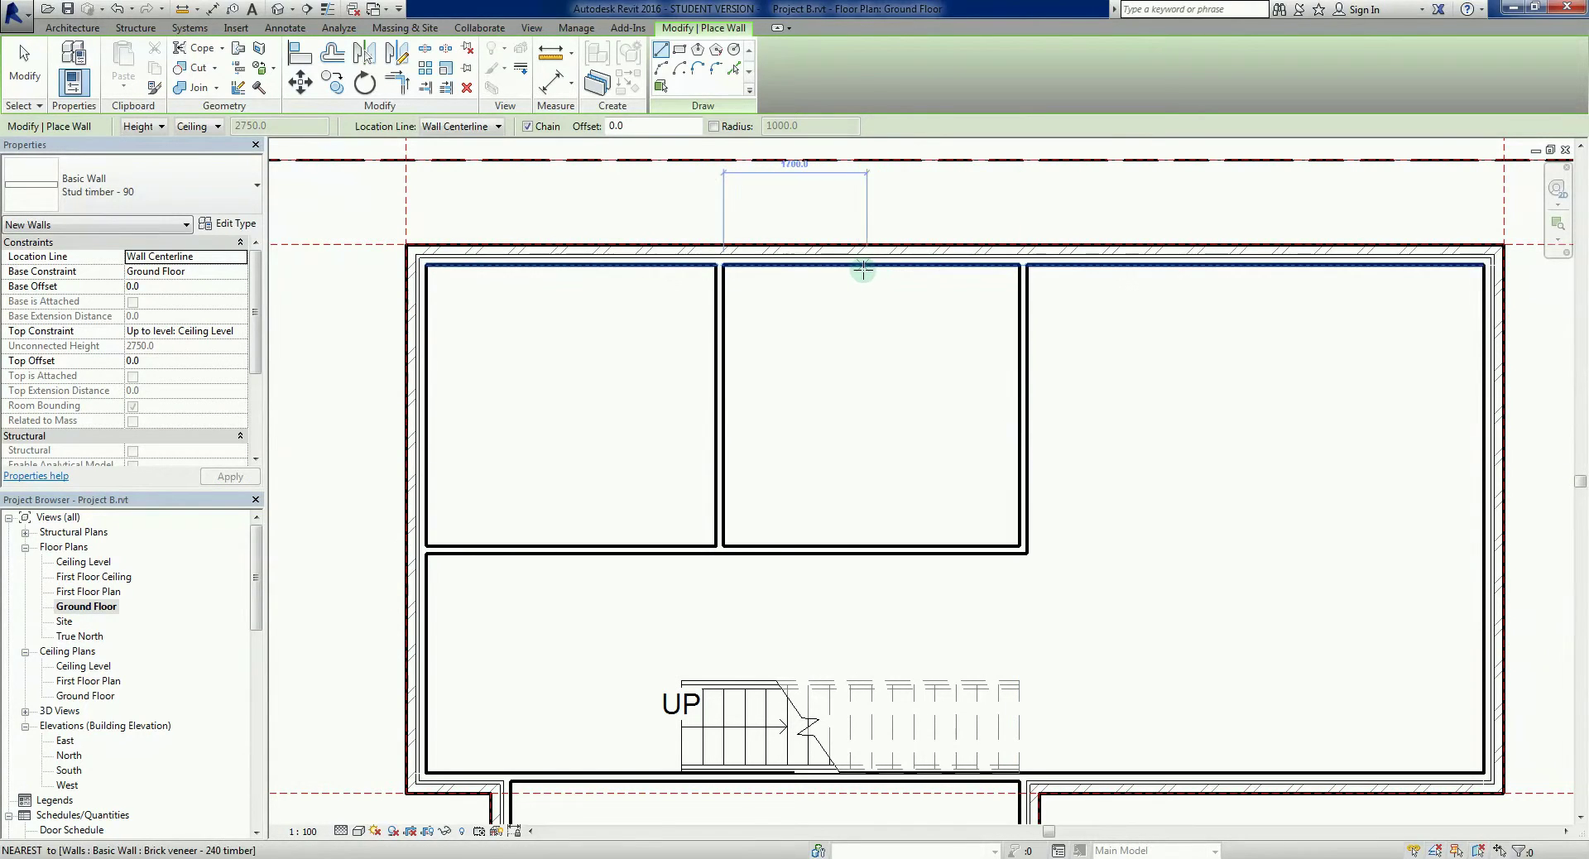
{"action": "key", "text": "s"}
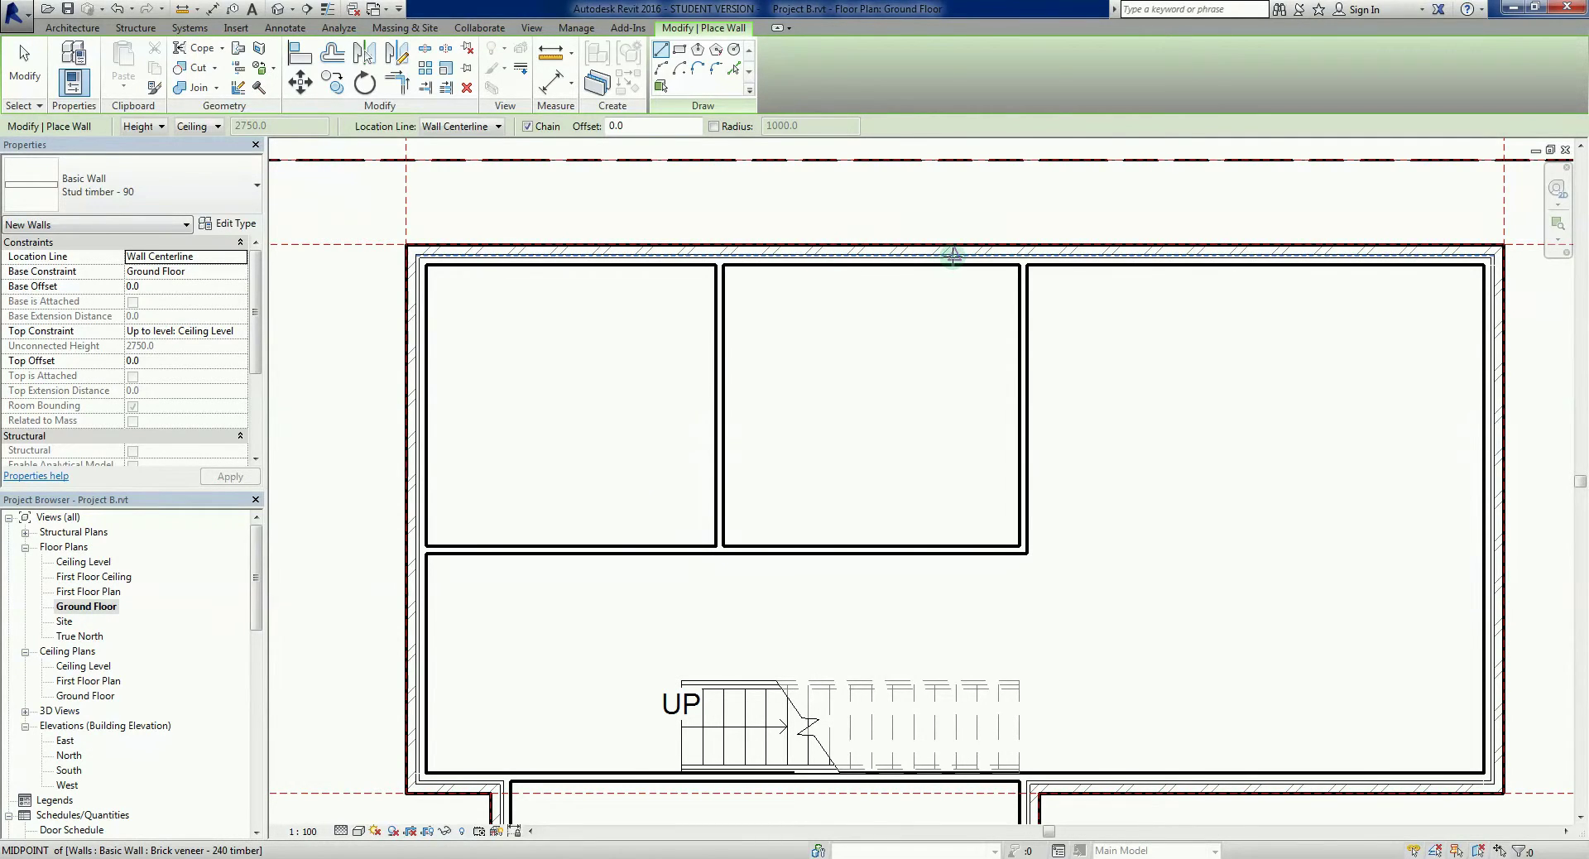
{"action": "key", "text": "Escape"}
{"action": "key", "text": "Escape"}
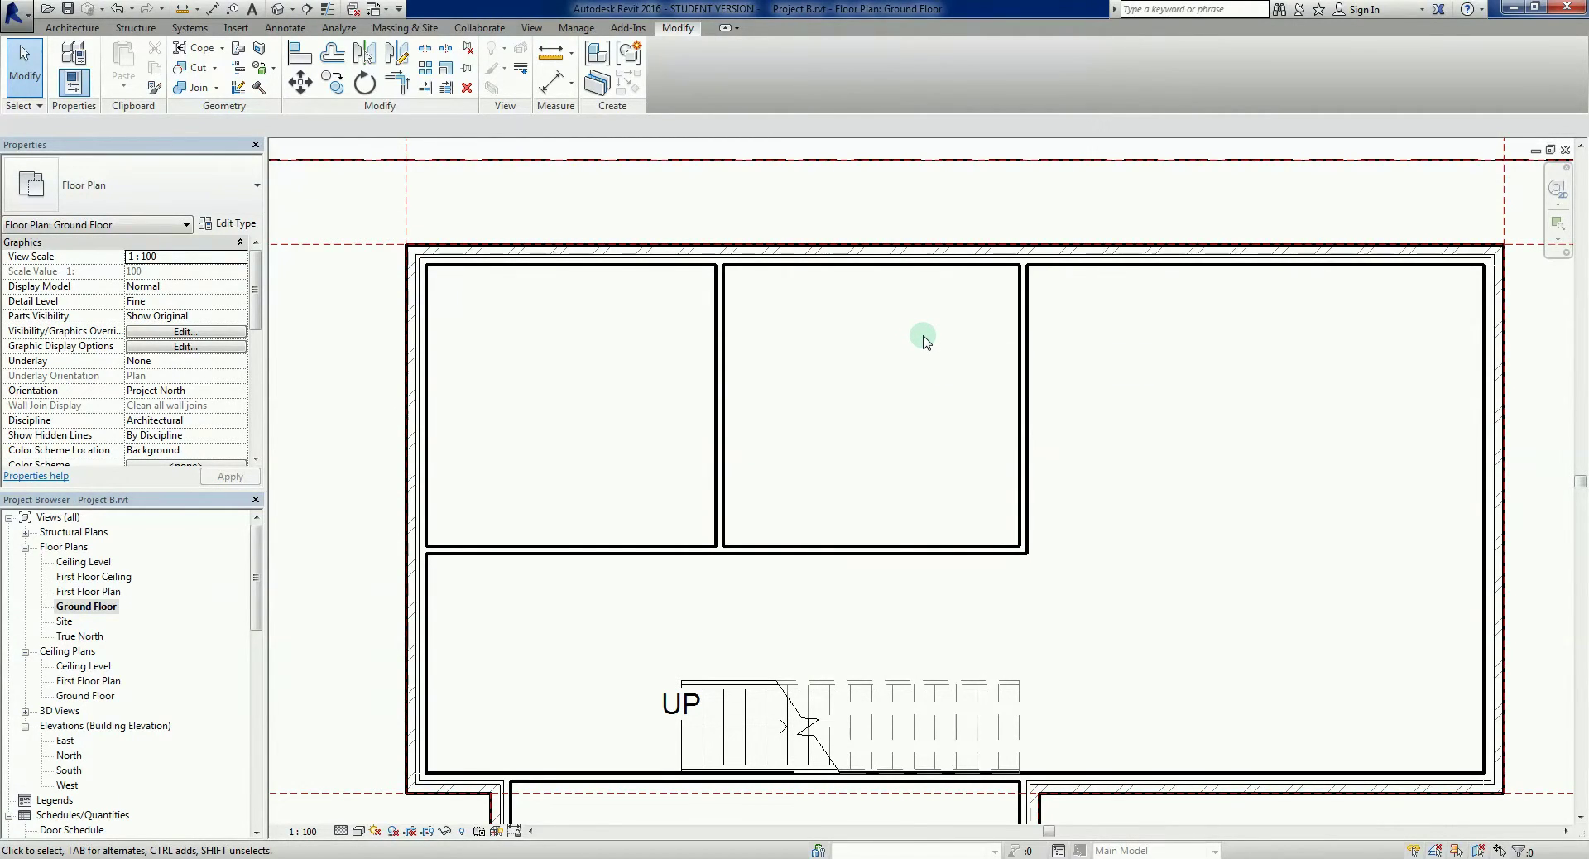
{"action": "key", "text": "w"}
{"action": "key", "text": "a"}
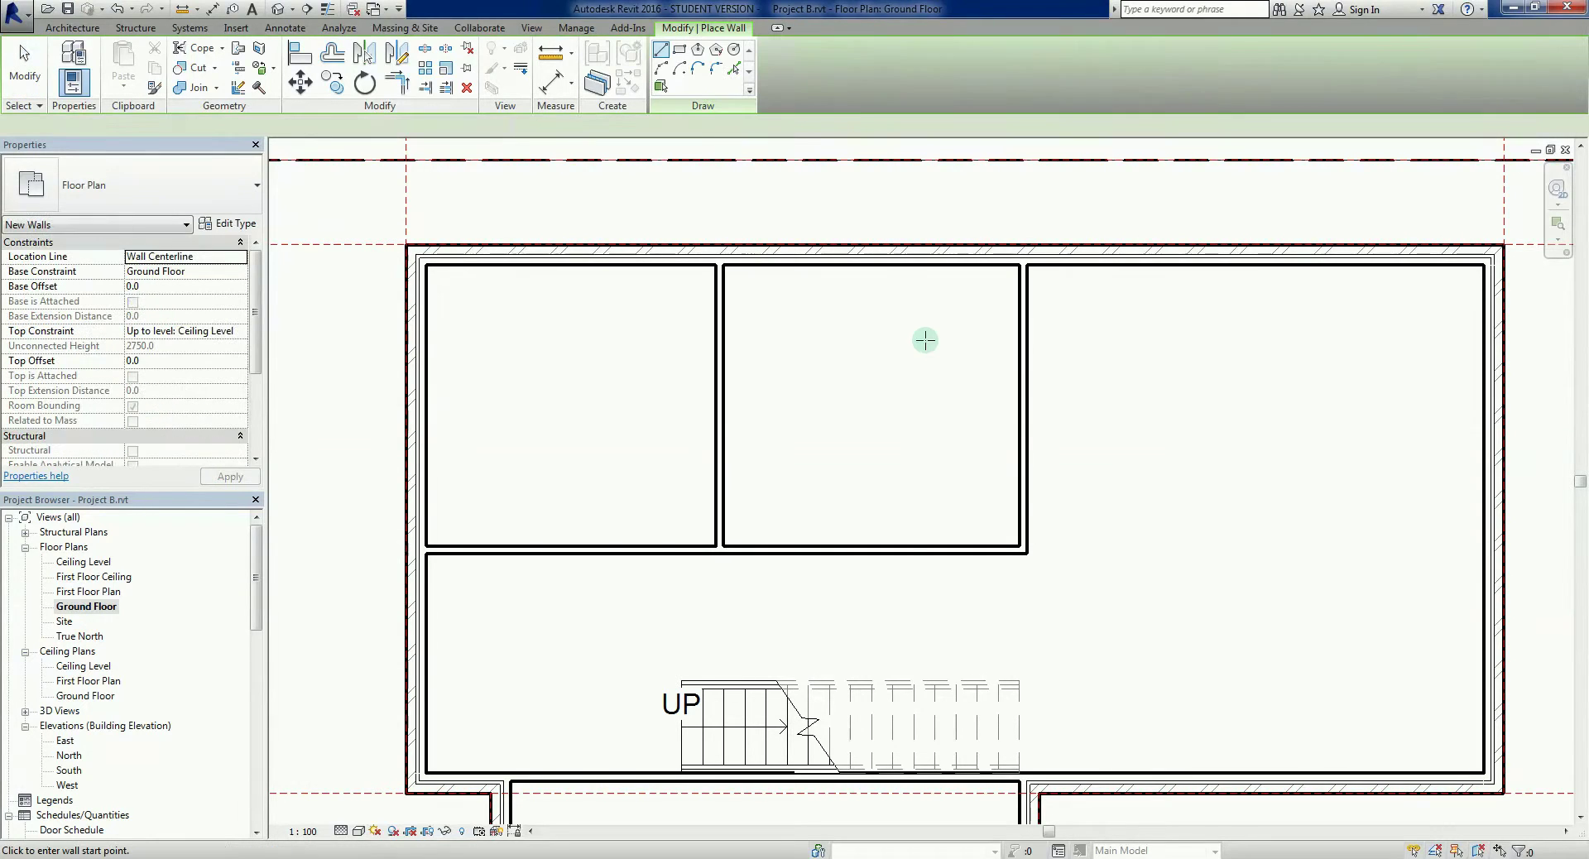
Draw a vertical stud wall from the top wall down to the partition below.
{"action": "left_click", "coordinate": [874, 265]}
{"action": "left_click", "coordinate": [875, 548]}
{"action": "key", "text": "Escape"}
{"action": "key", "text": "Escape"}
{"action": "scroll", "coordinate": [905, 507], "scroll_direction": "down", "scroll_amount": 2}
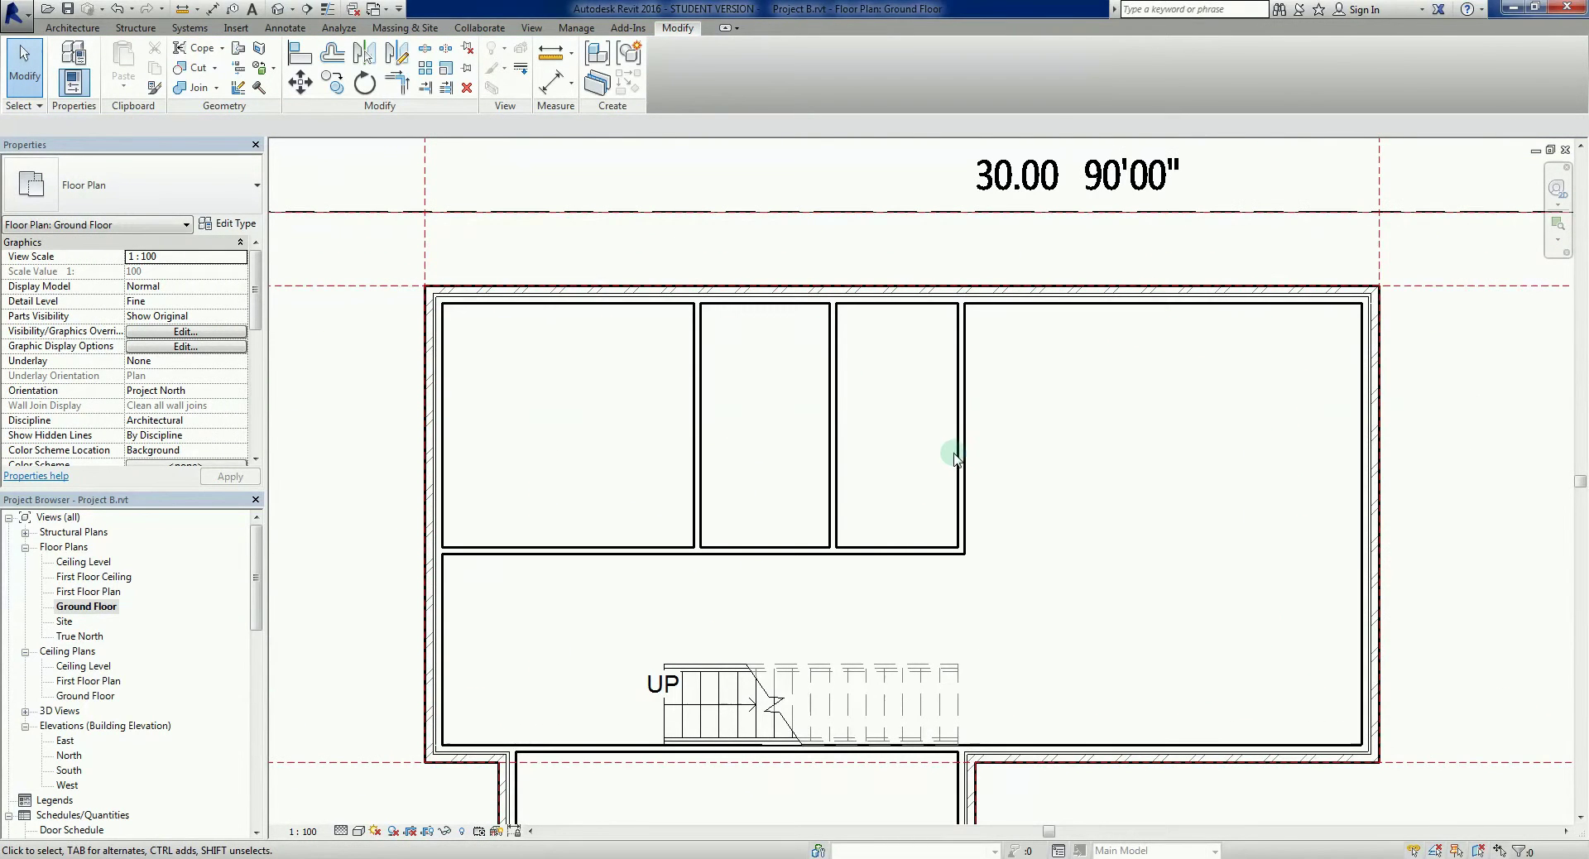
Move the interior wall so the narrow right room measures 2000 instead of 1655.0.
{"action": "left_click", "coordinate": [958, 451]}
{"action": "key", "text": "Escape"}
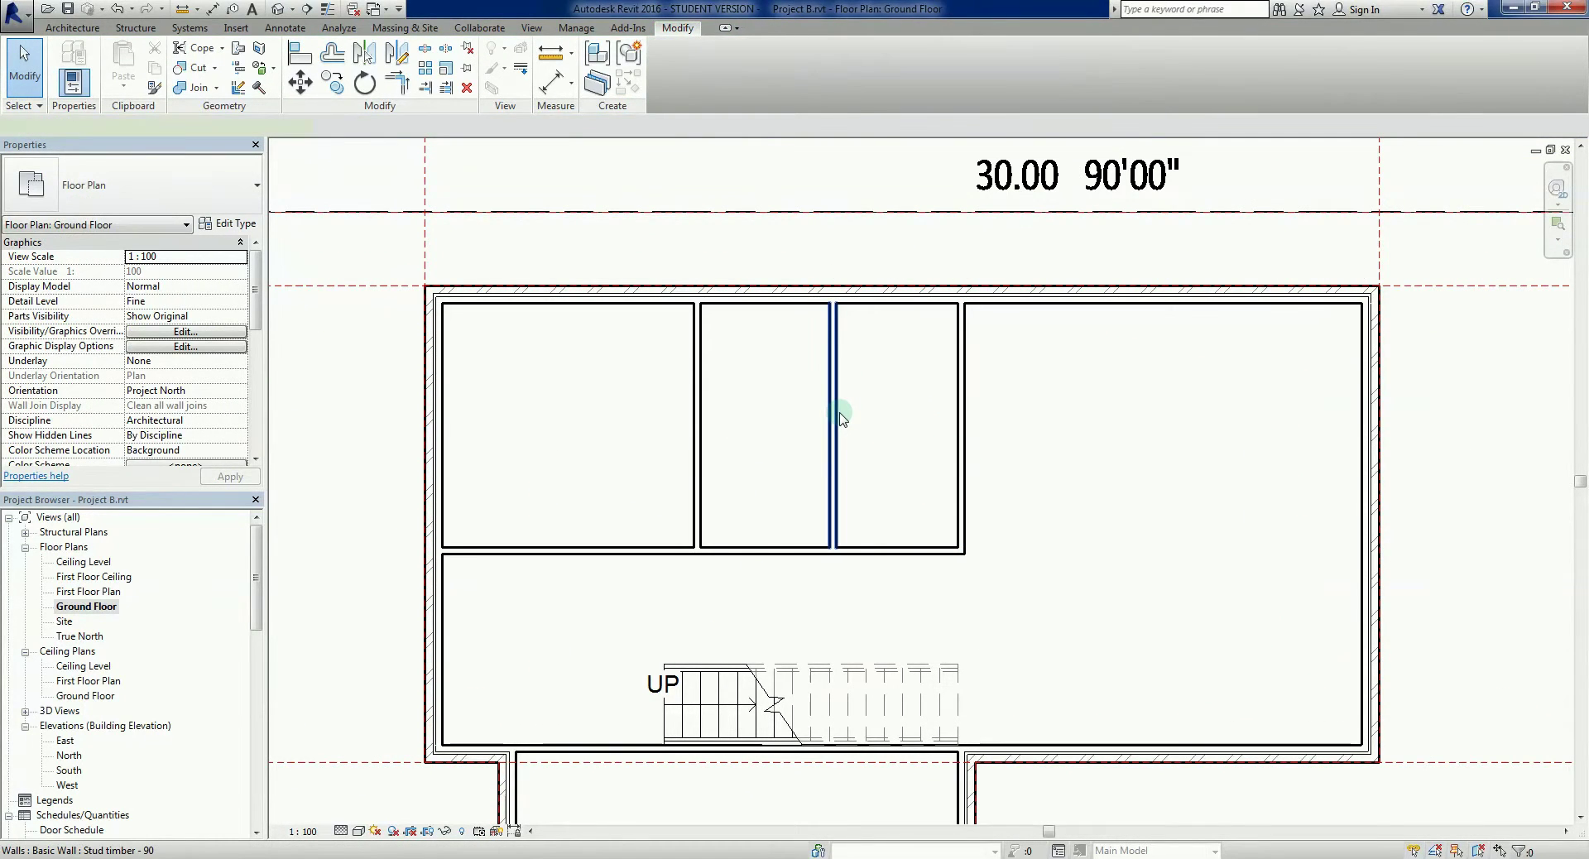
{"action": "left_click", "coordinate": [840, 417]}
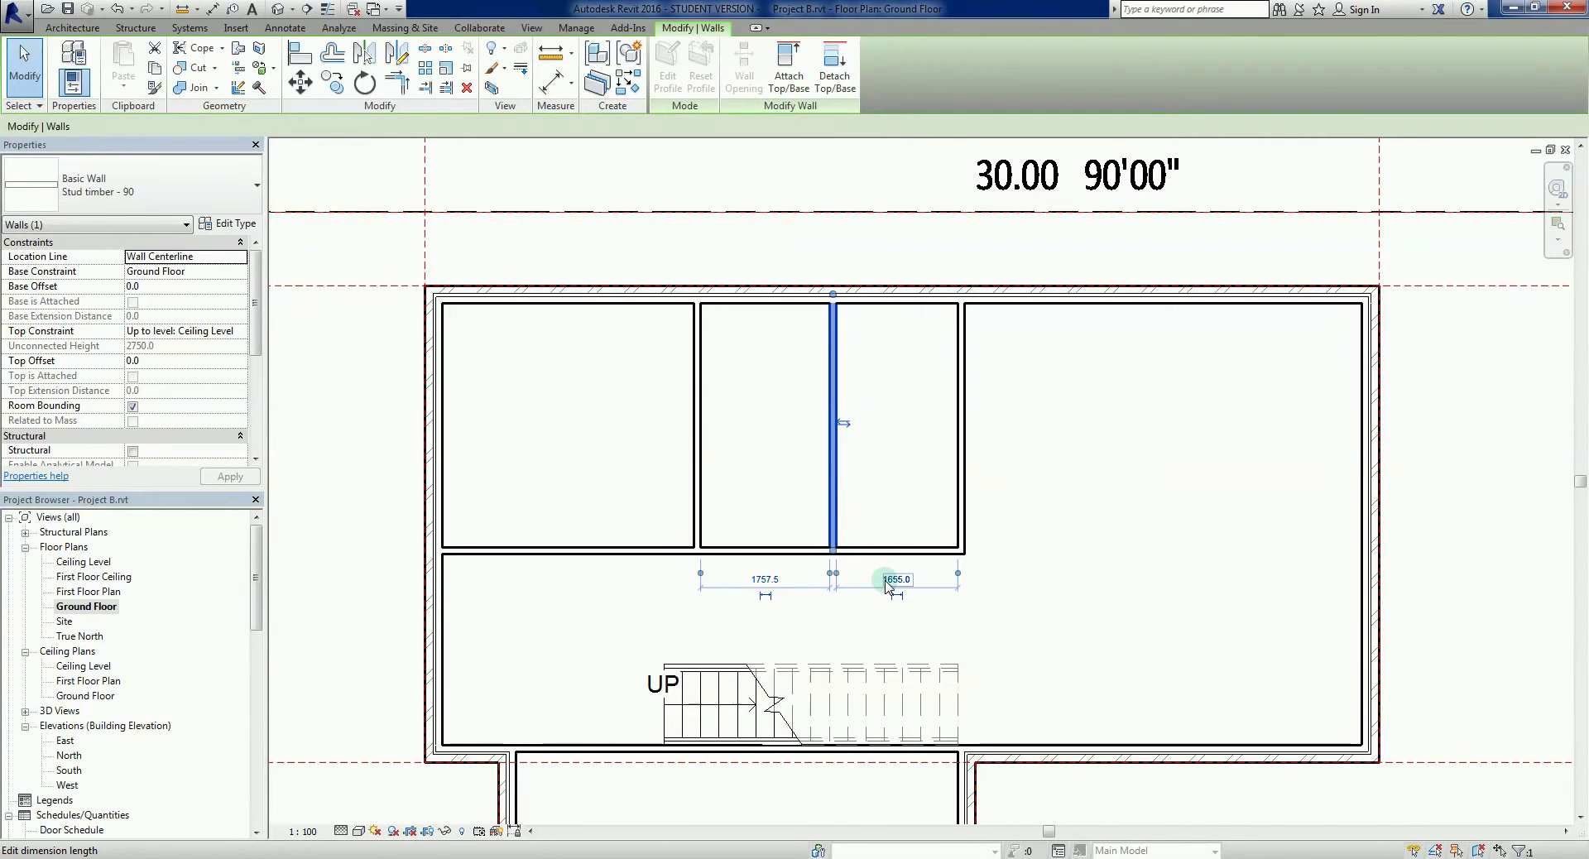
{"action": "left_click", "coordinate": [896, 579]}
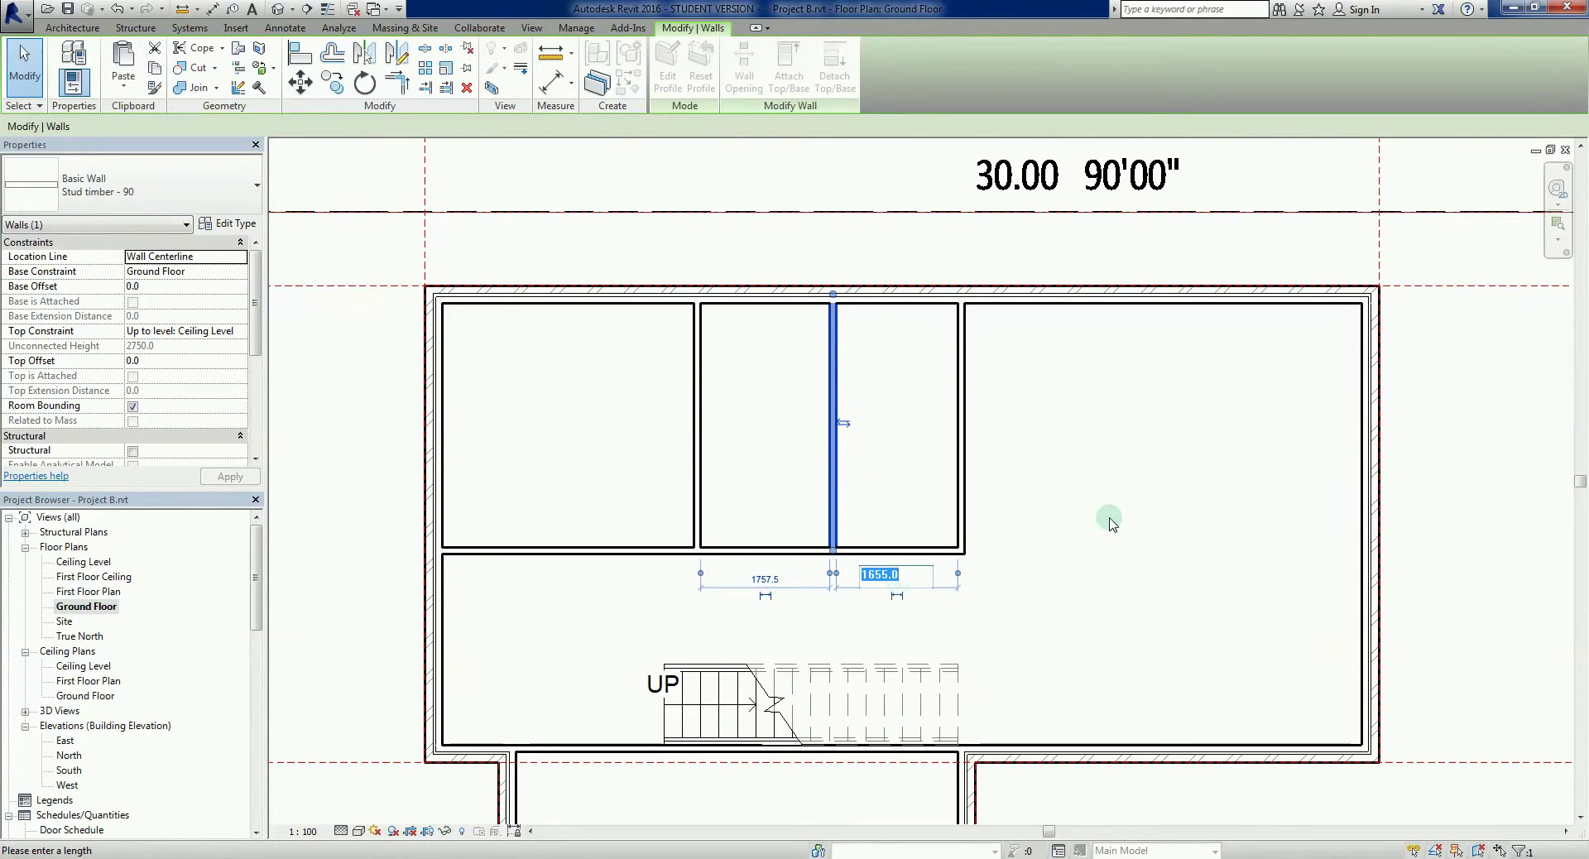
{"action": "type", "text": "2000"}
{"action": "key", "text": "Return"}
{"action": "left_click", "coordinate": [1110, 519]}
{"action": "left_click", "coordinate": [805, 488]}
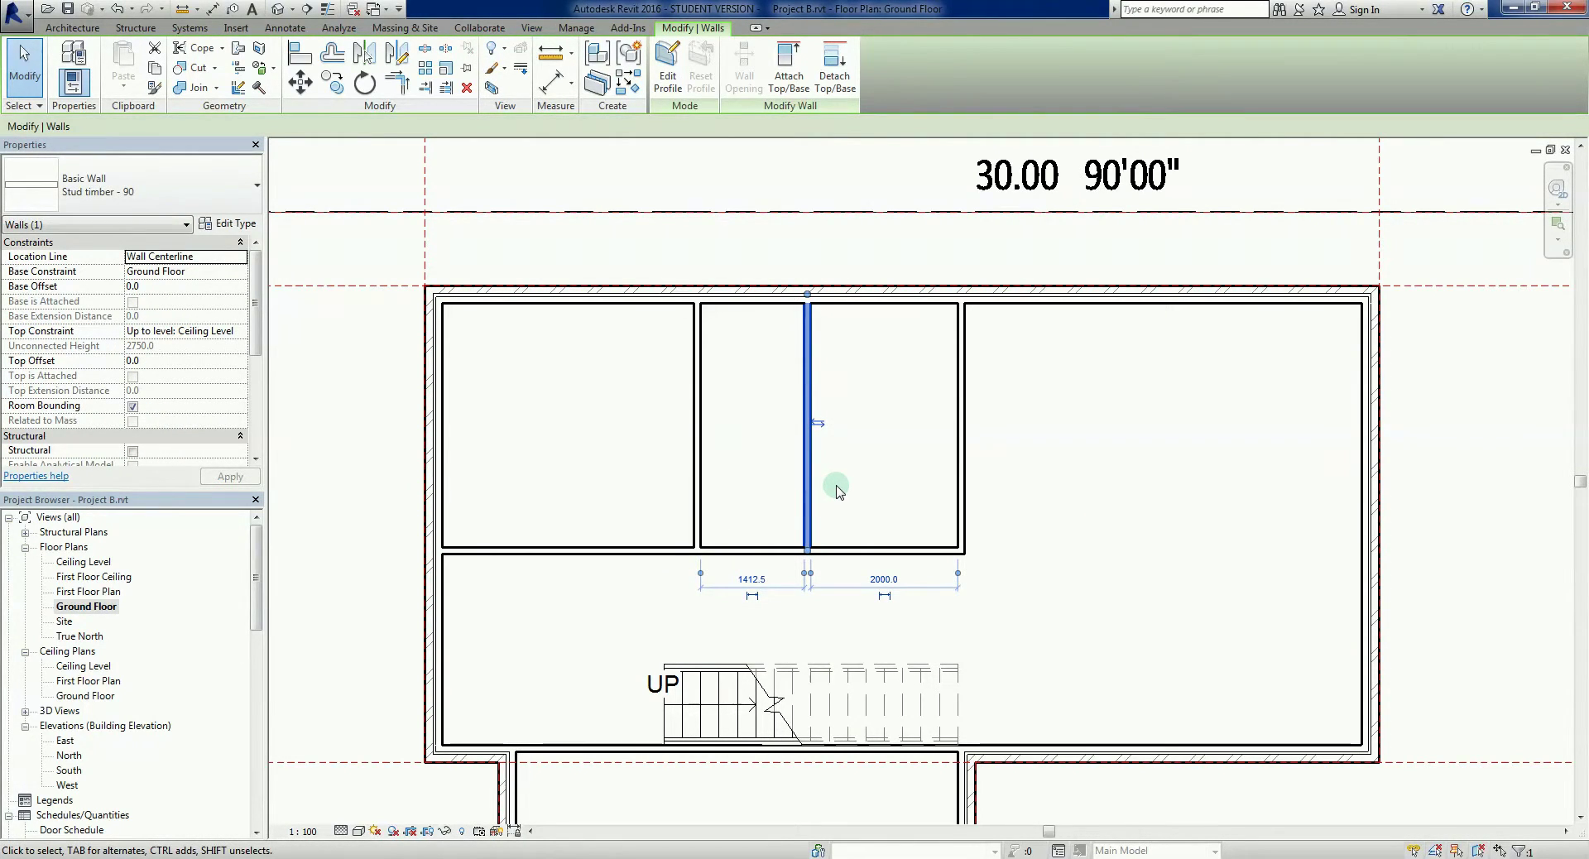
{"action": "left_click", "coordinate": [769, 378]}
{"action": "scroll", "coordinate": [764, 404], "scroll_direction": "up", "scroll_amount": 2}
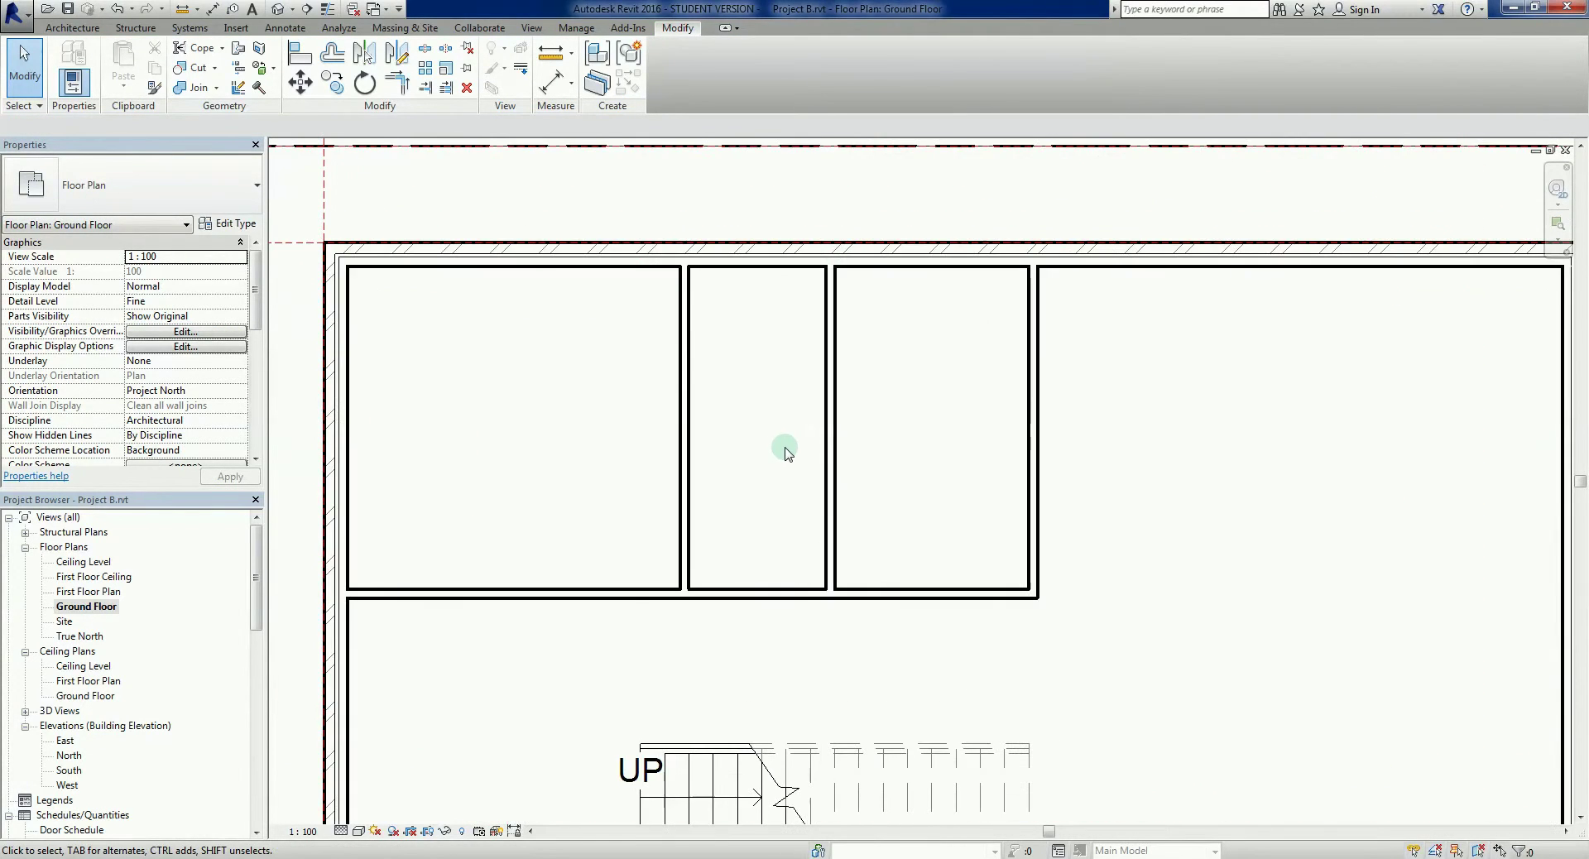
{"action": "scroll", "coordinate": [889, 511], "scroll_direction": "down", "scroll_amount": 2}
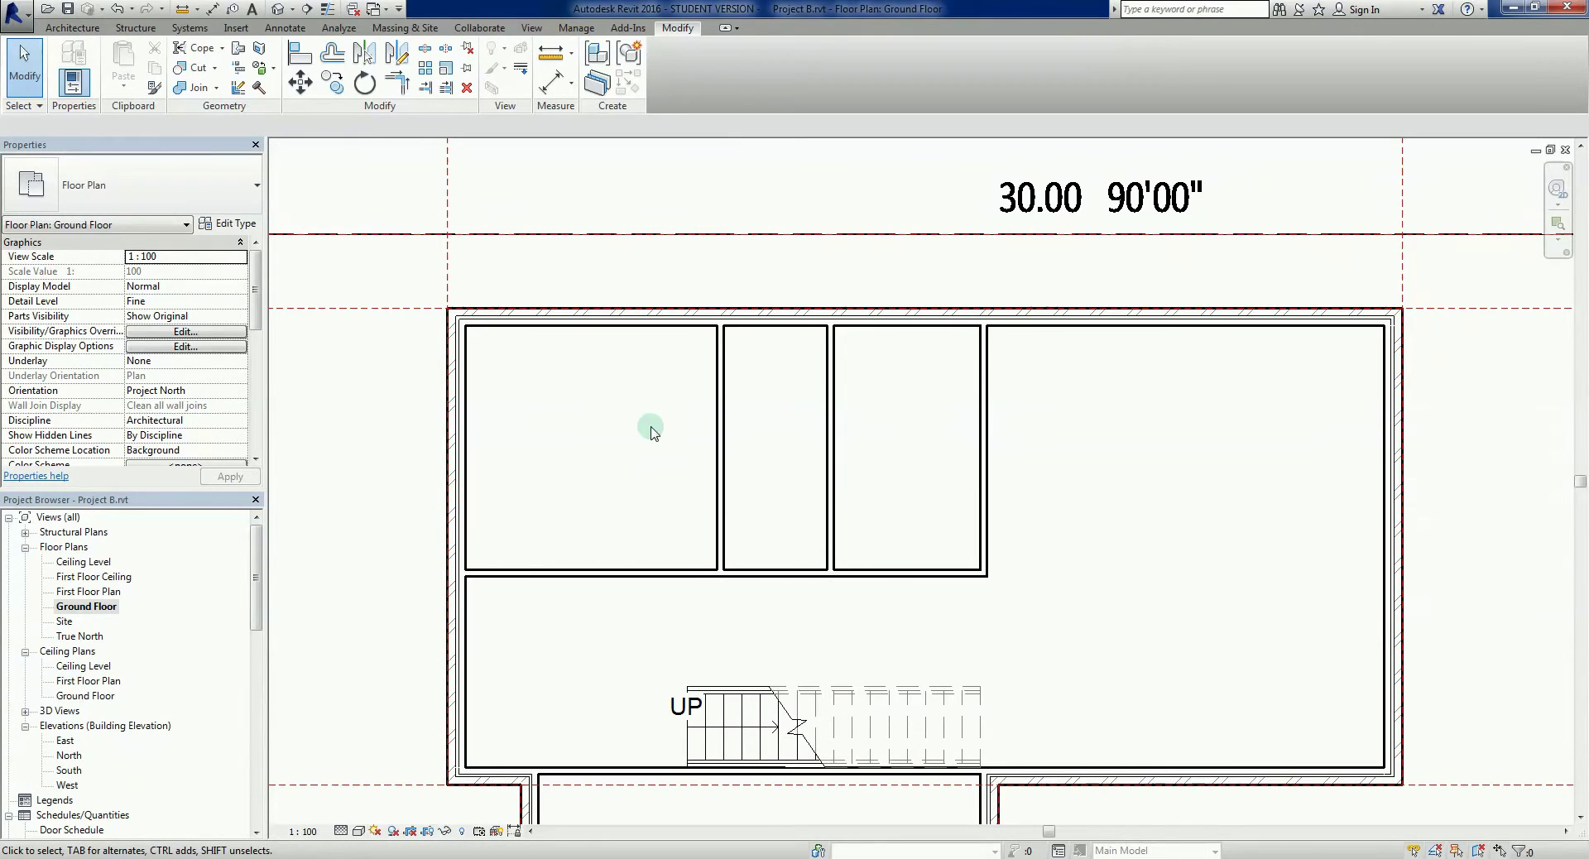
{"action": "scroll", "coordinate": [692, 450], "scroll_direction": "up", "scroll_amount": 3}
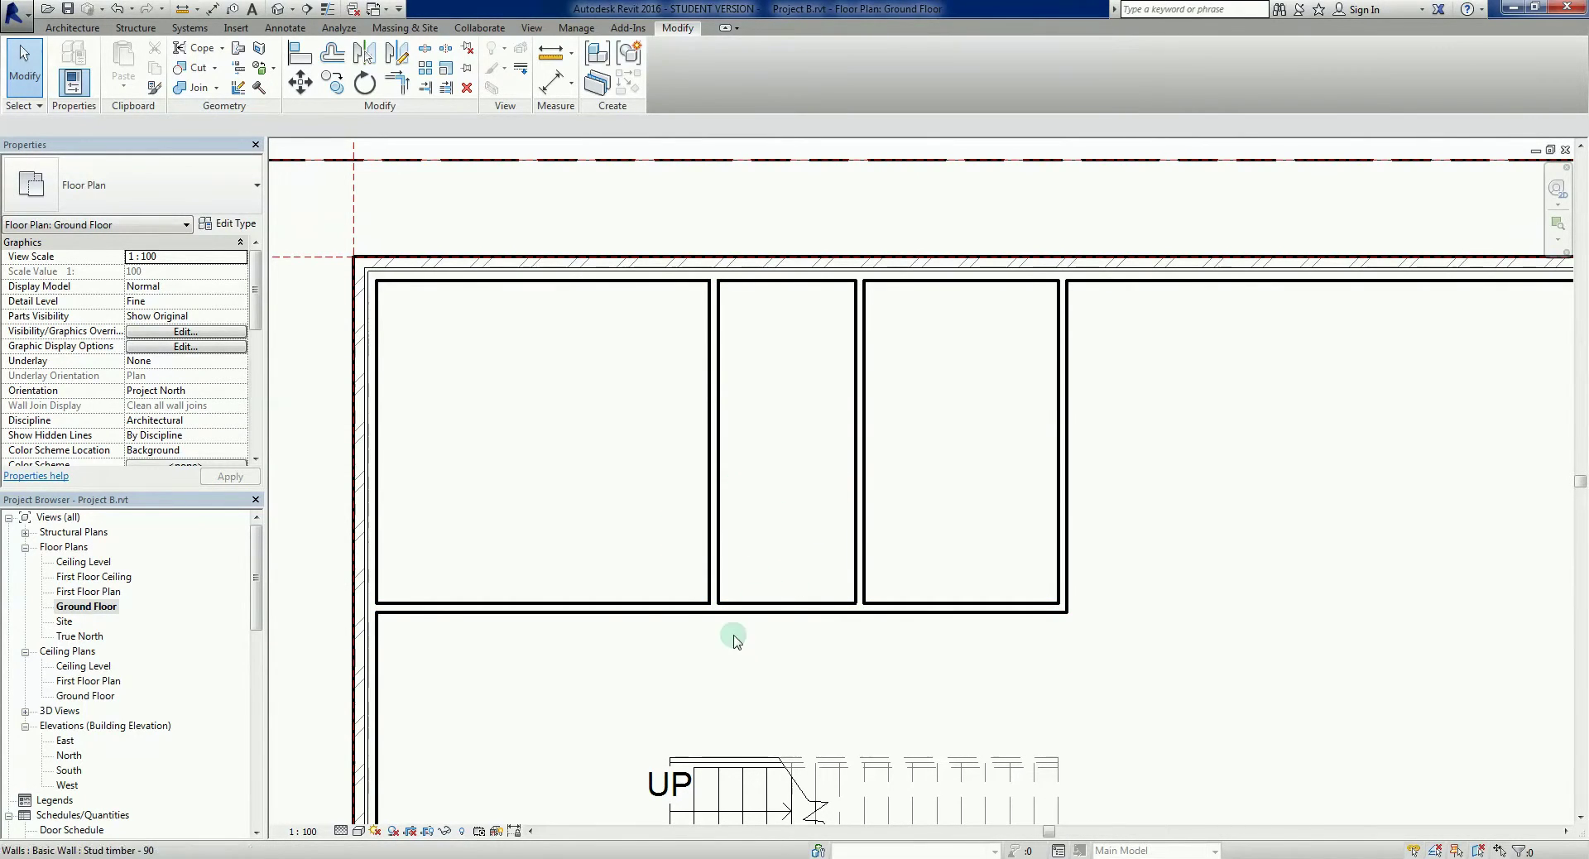
{"action": "middle_click_drag", "start_coordinate": [776, 672], "coordinate": [515, 629]}
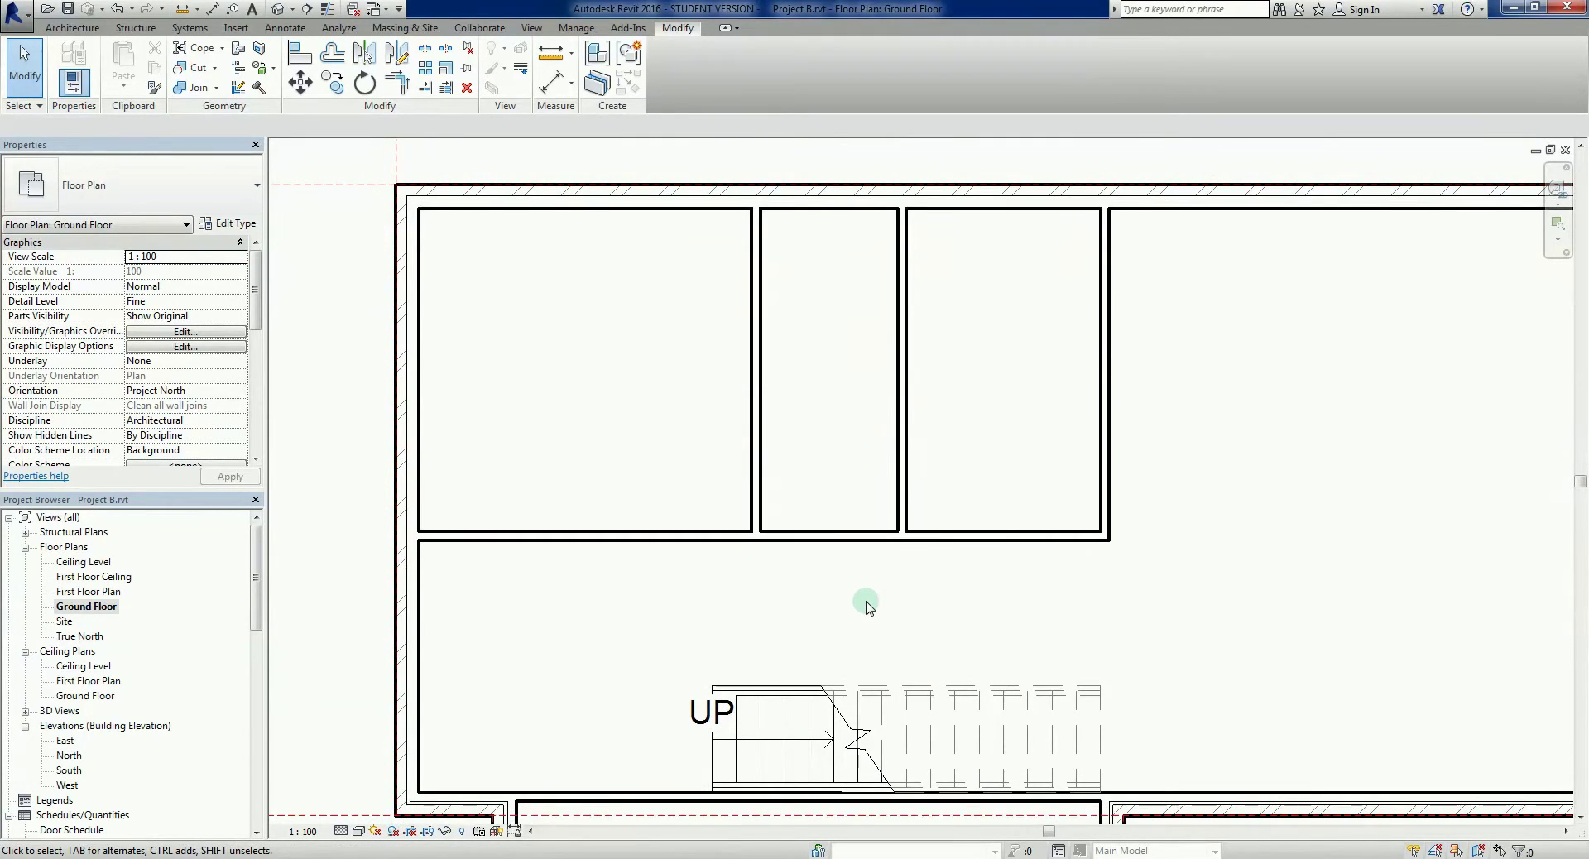
{"action": "middle_click_drag", "start_coordinate": [866, 606], "coordinate": [847, 647]}
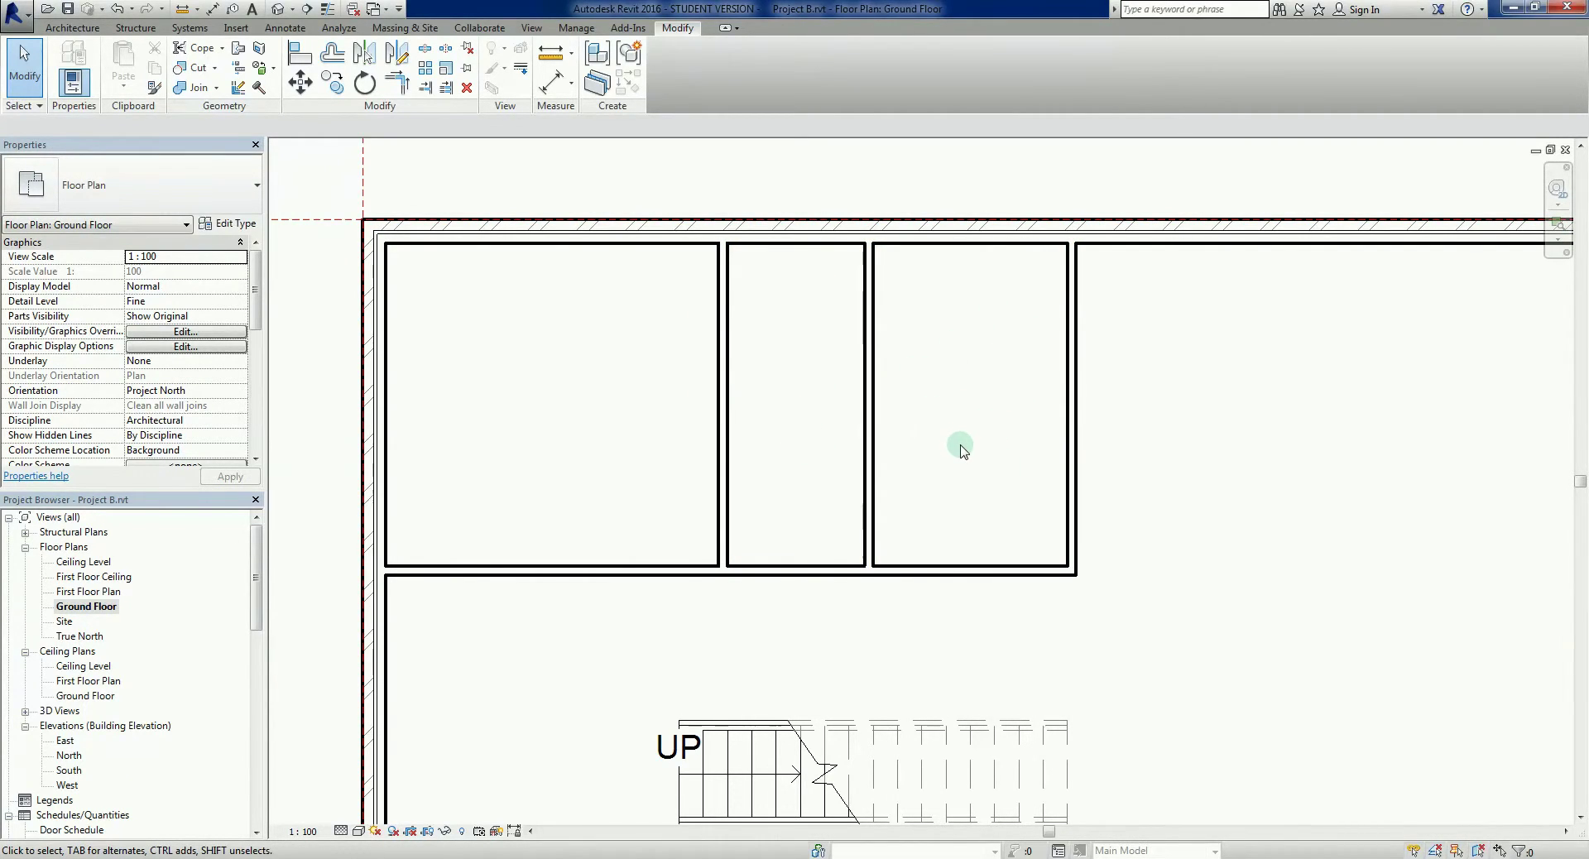
Draw a horizontal stud wall across the narrow middle room.
{"action": "key", "text": "w"}
{"action": "key", "text": "a"}
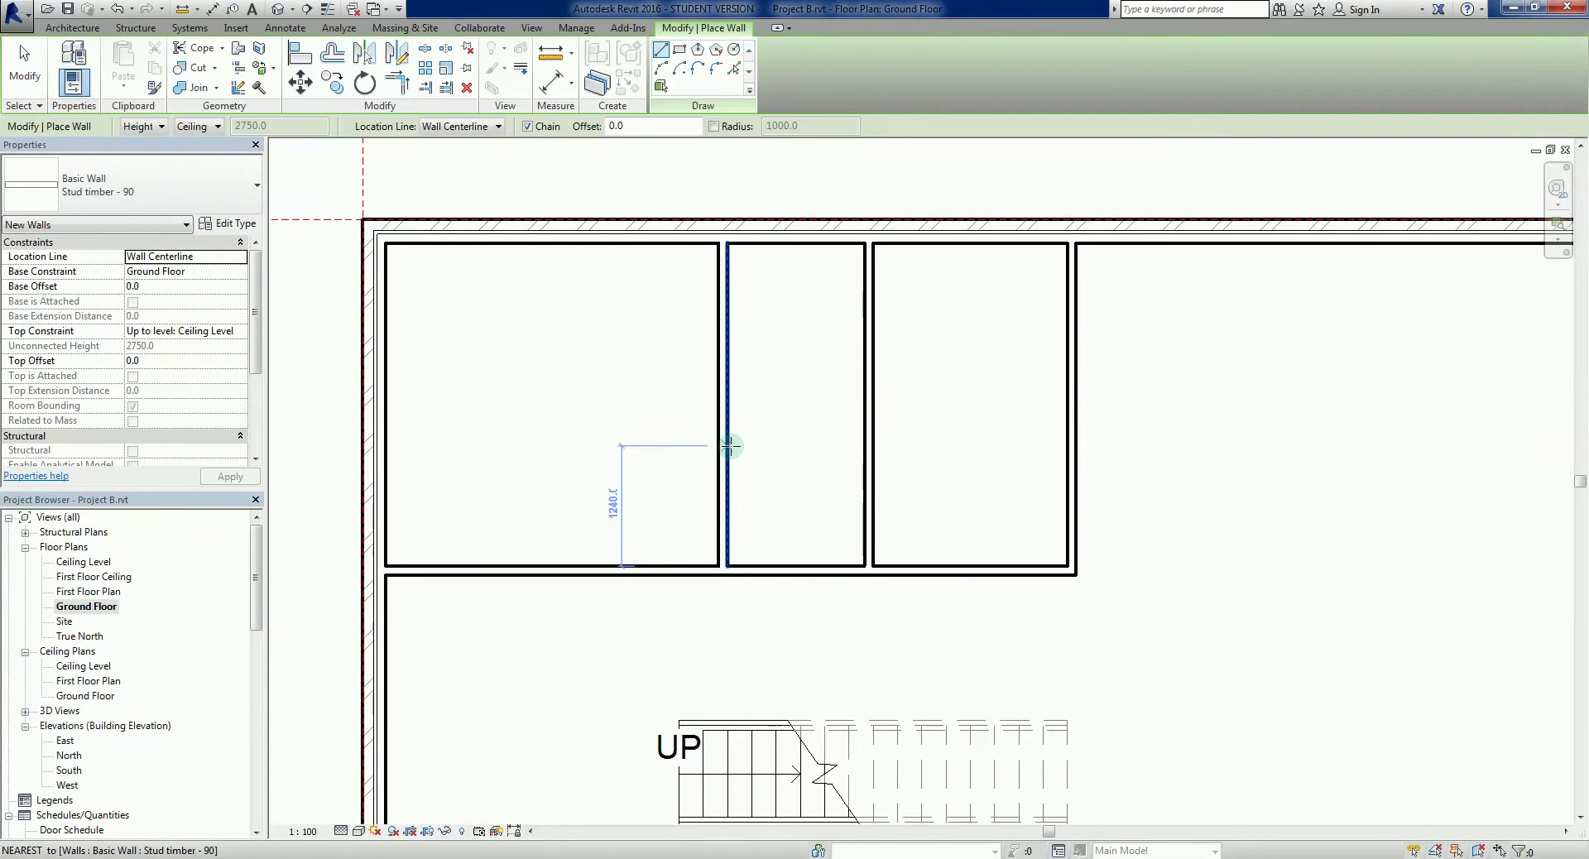
{"action": "left_click", "coordinate": [730, 446]}
{"action": "left_click", "coordinate": [865, 444]}
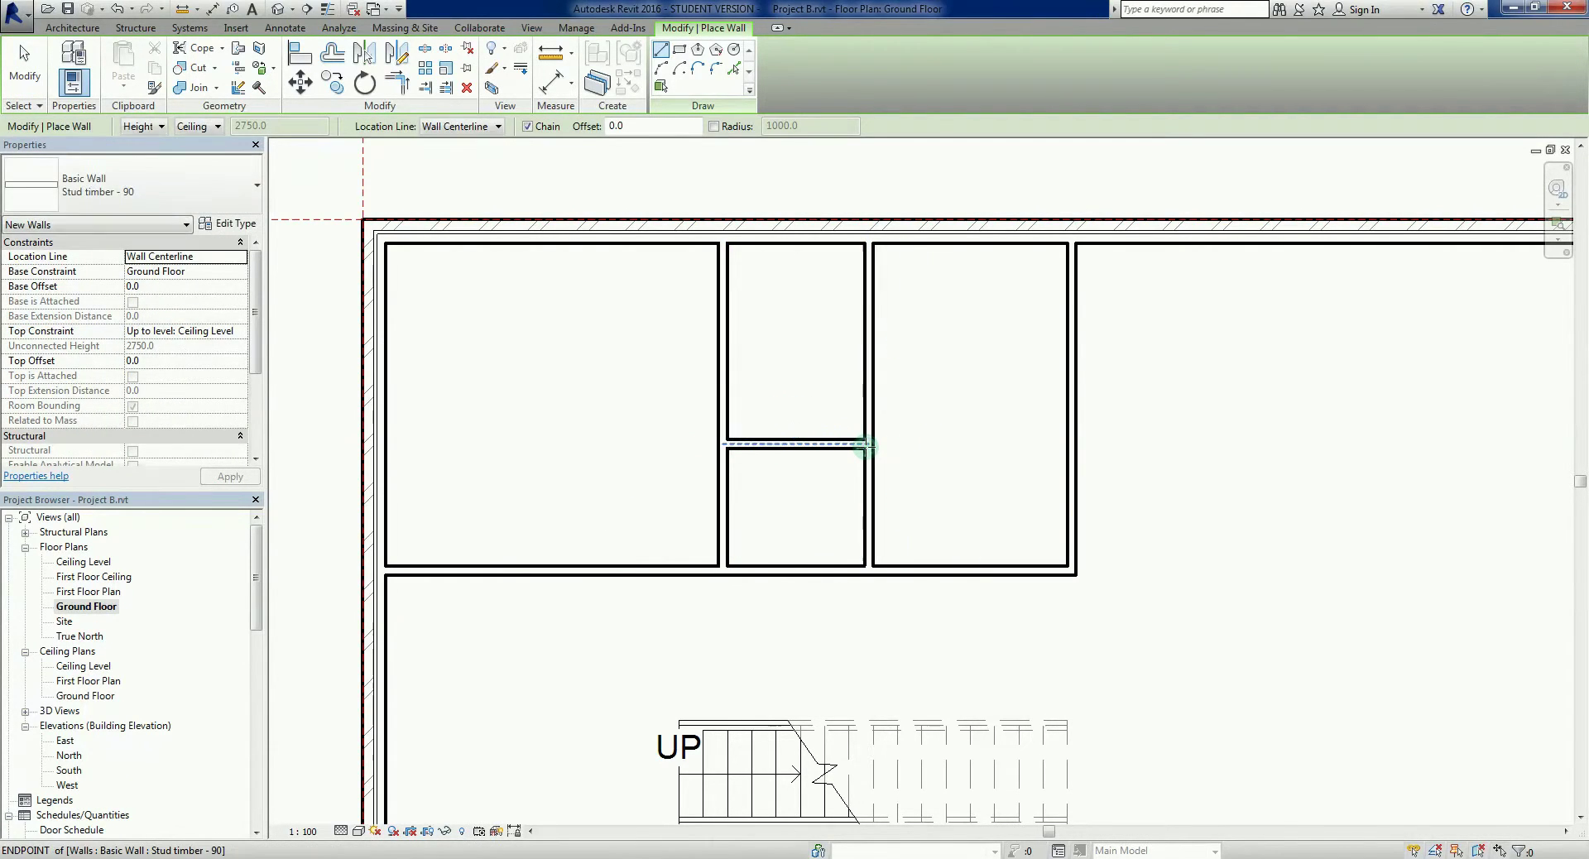
{"action": "key", "text": "Escape"}
{"action": "key", "text": "Escape"}
Set the cross wall 1200 above the partition below, changing it from 1215.0.
{"action": "scroll", "coordinate": [764, 487], "scroll_direction": "up", "scroll_amount": 1}
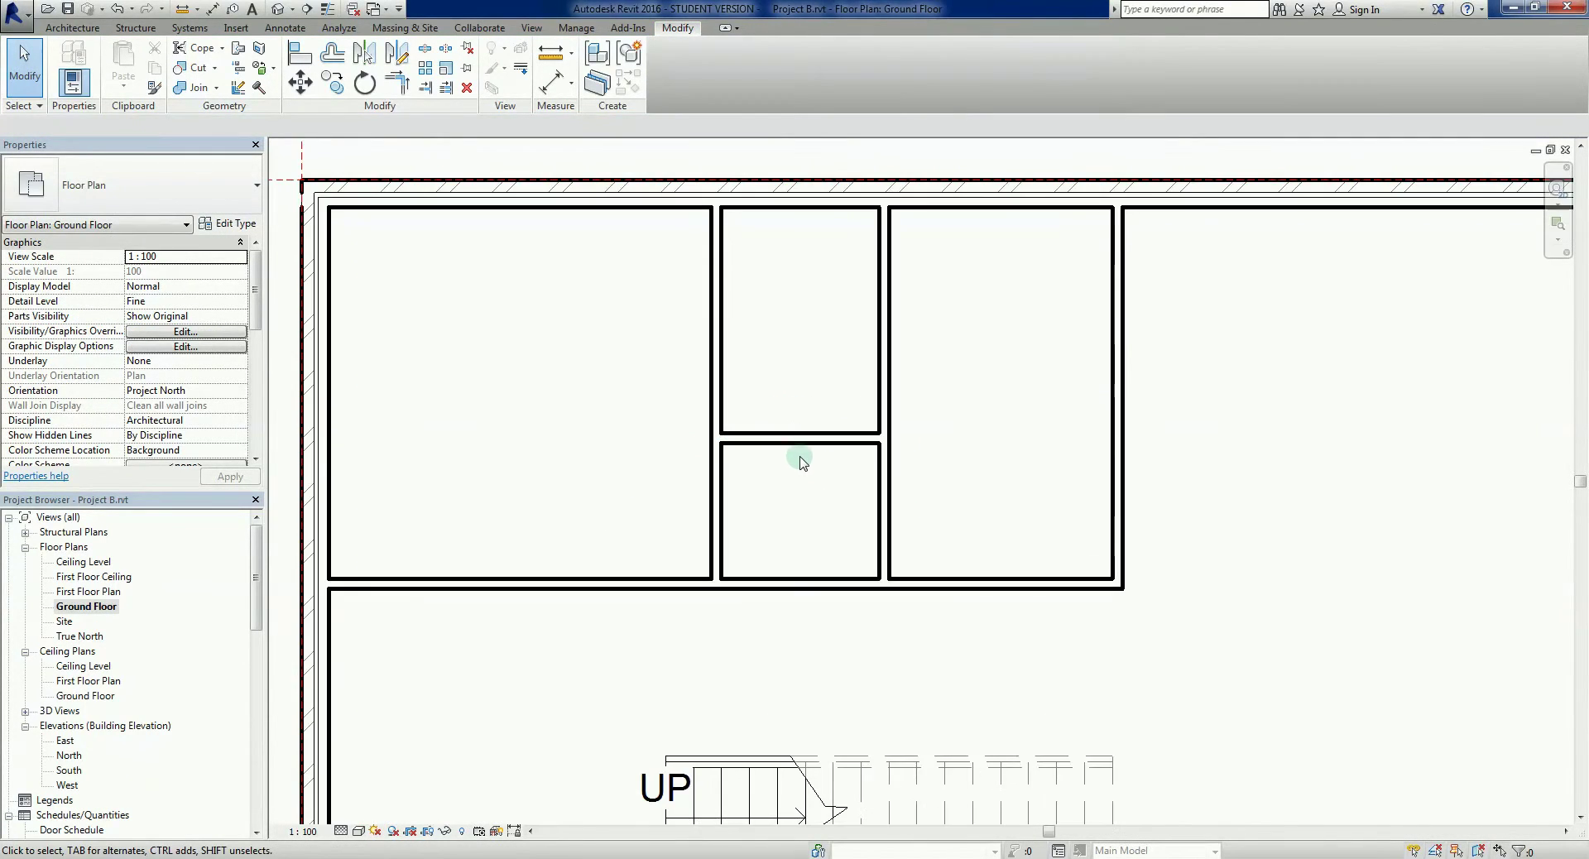
{"action": "middle_click_drag", "start_coordinate": [809, 472], "coordinate": [816, 500]}
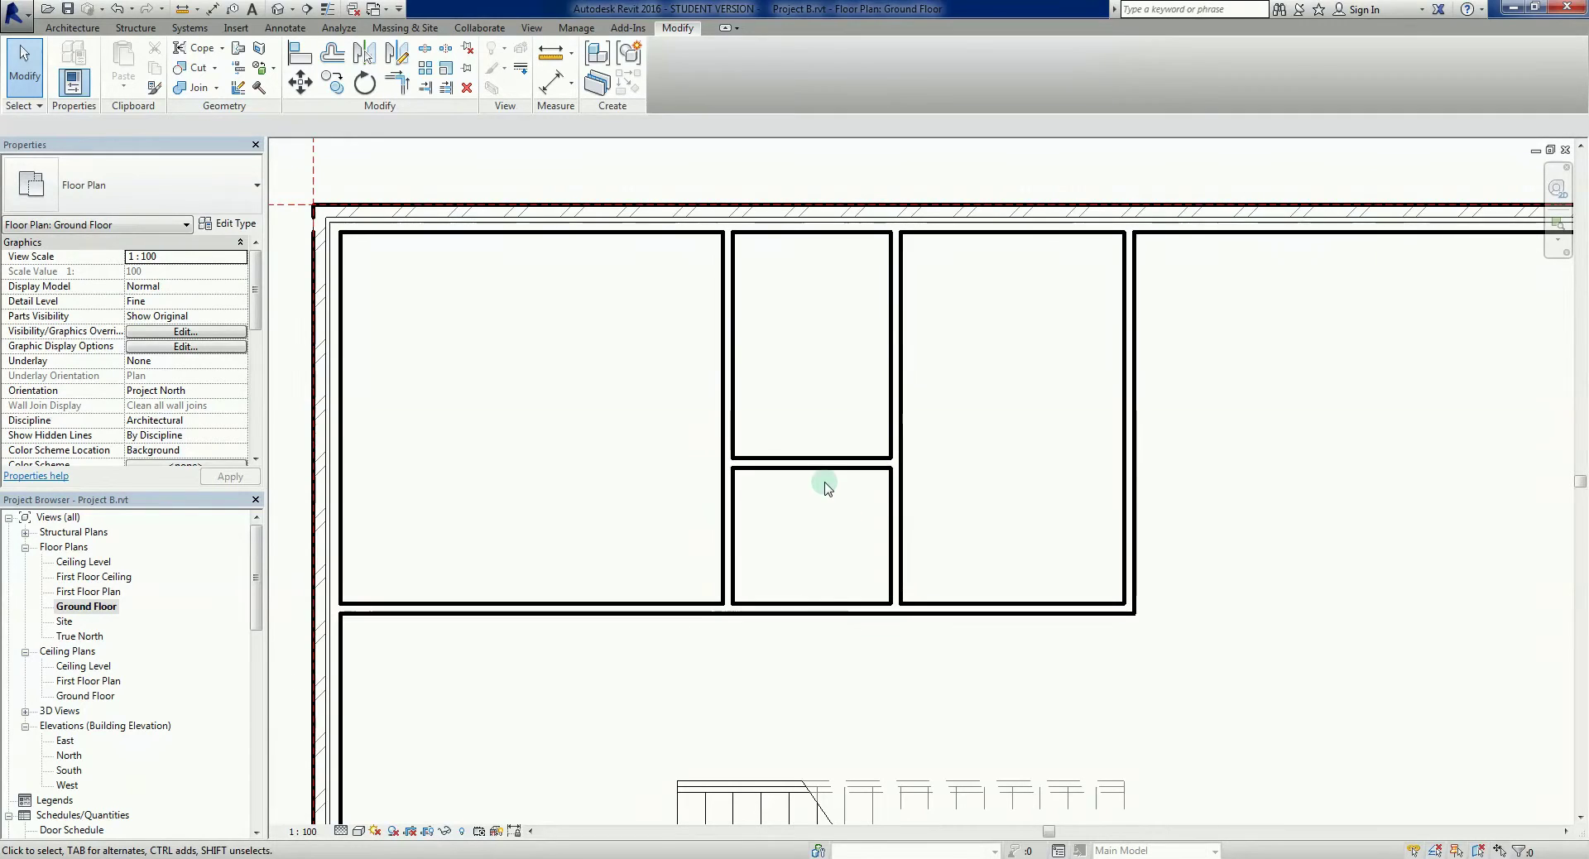
{"action": "left_click", "coordinate": [827, 465]}
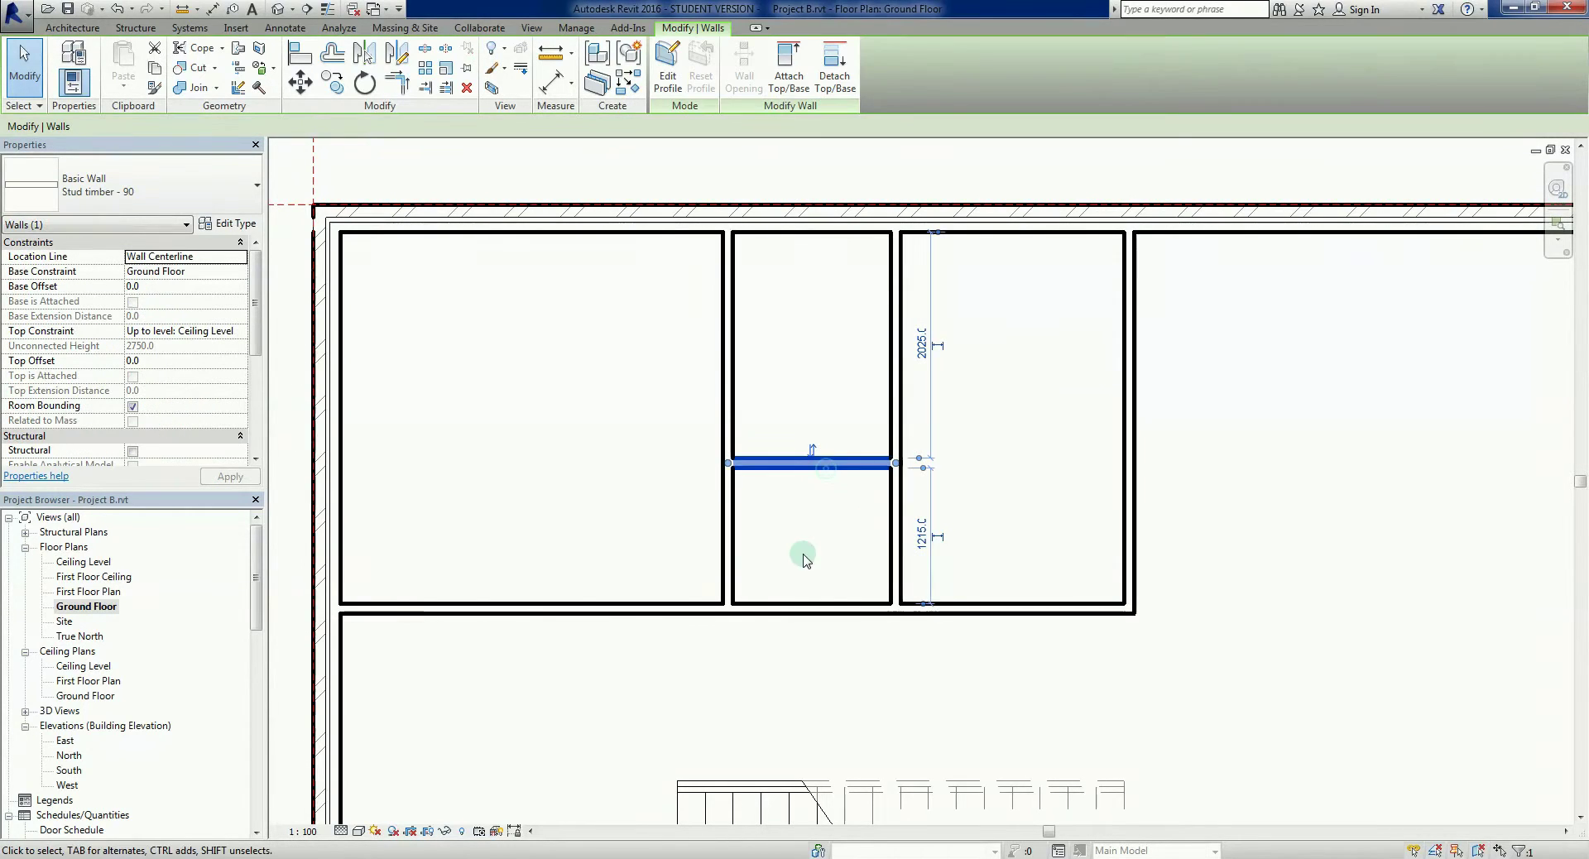
{"action": "left_click", "coordinate": [923, 537]}
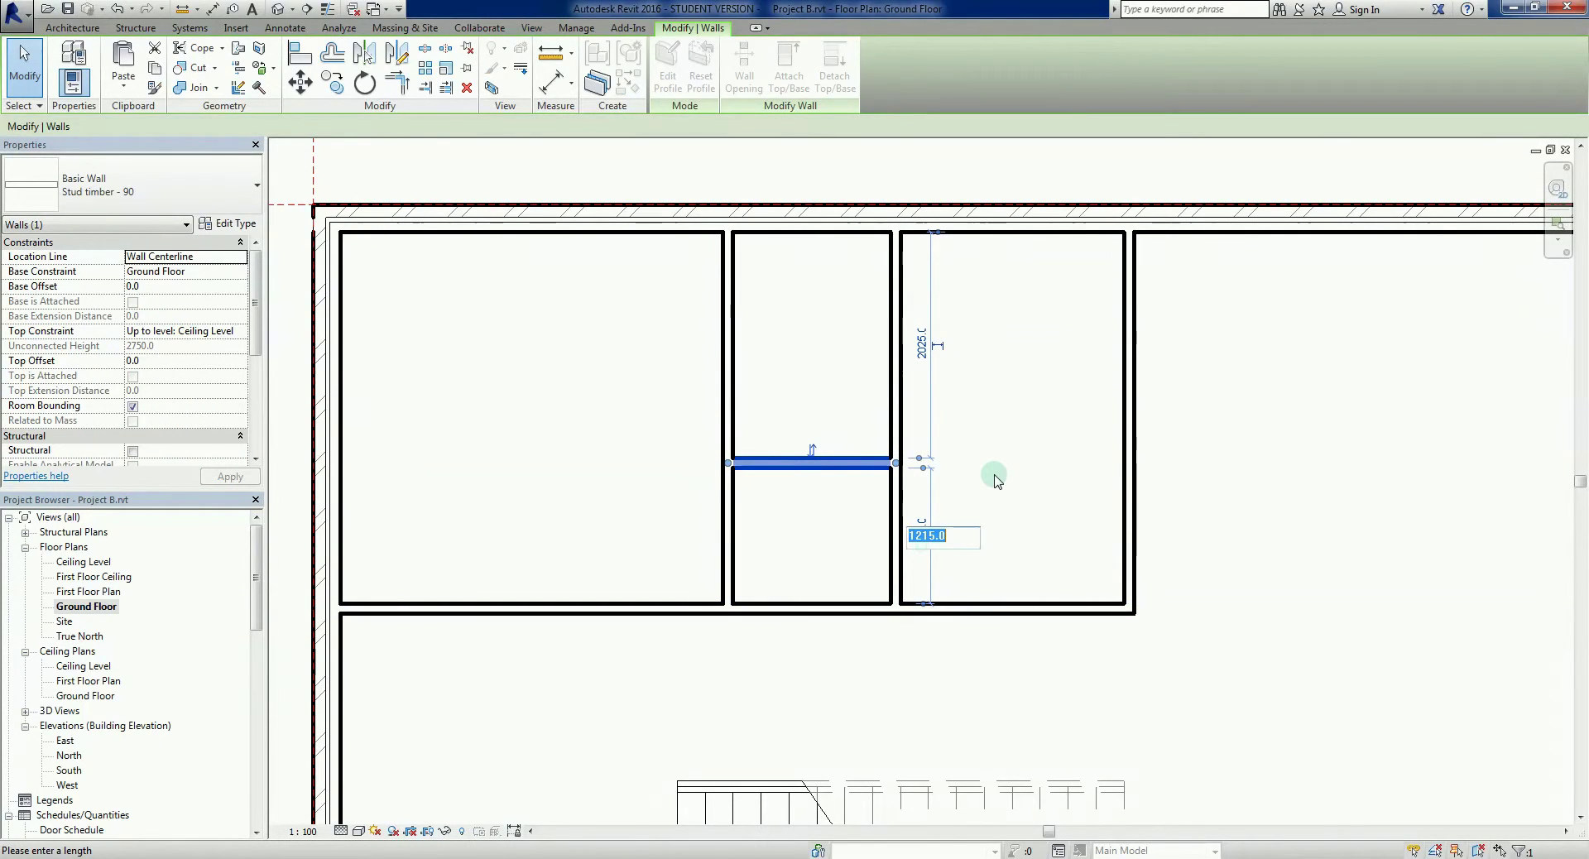
{"action": "type", "text": "1200"}
{"action": "key", "text": "Return"}
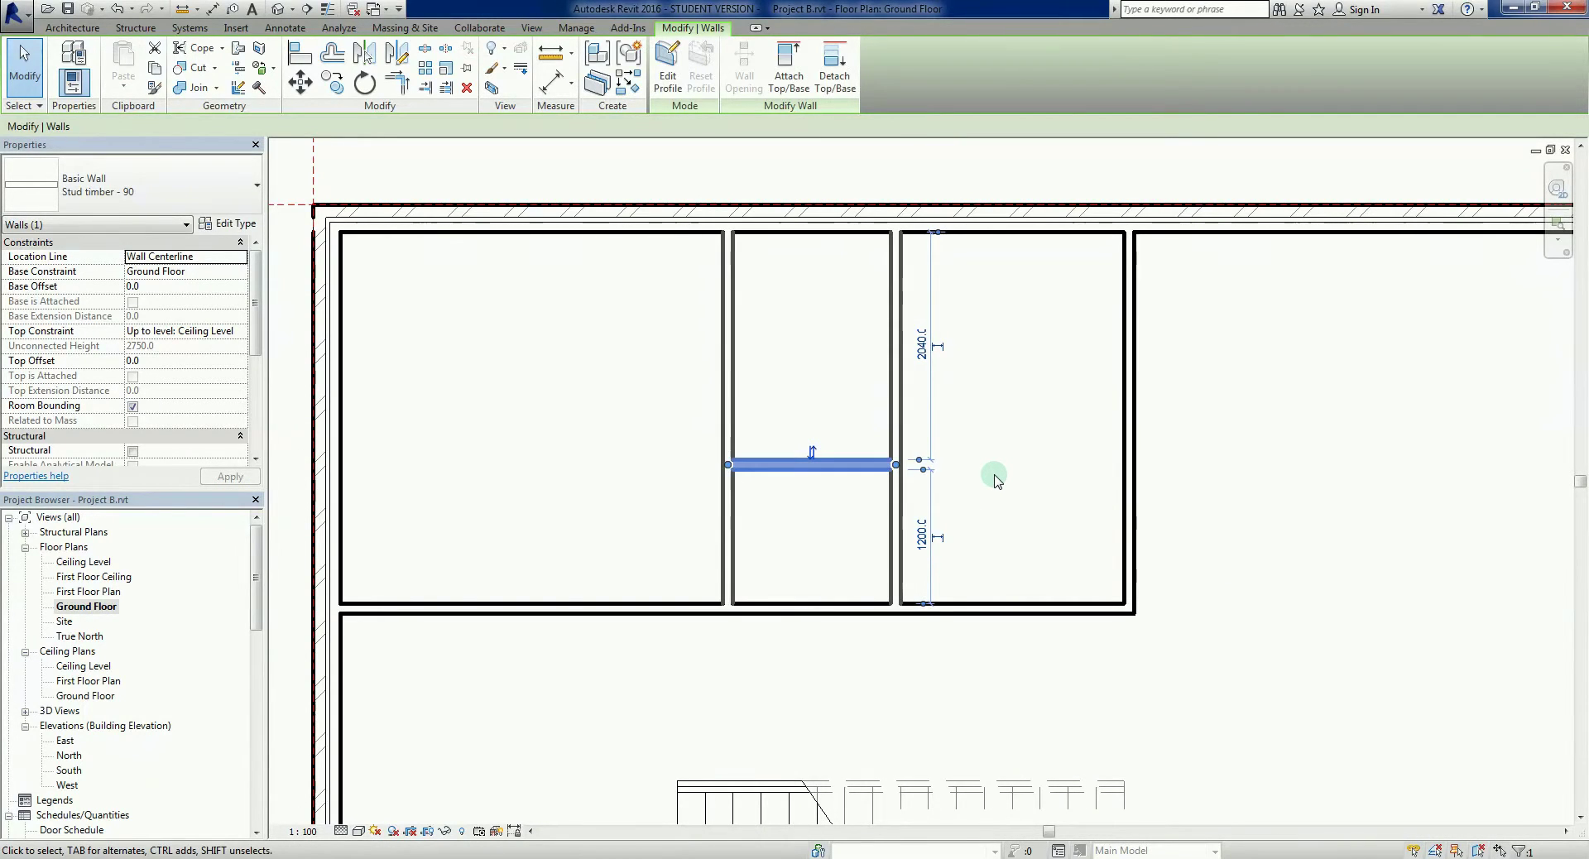
{"action": "left_click", "coordinate": [994, 481]}
Split the long wall beneath the rooms at both sides of the small 1200-deep room.
{"action": "middle_click_drag", "start_coordinate": [994, 481], "coordinate": [975, 431]}
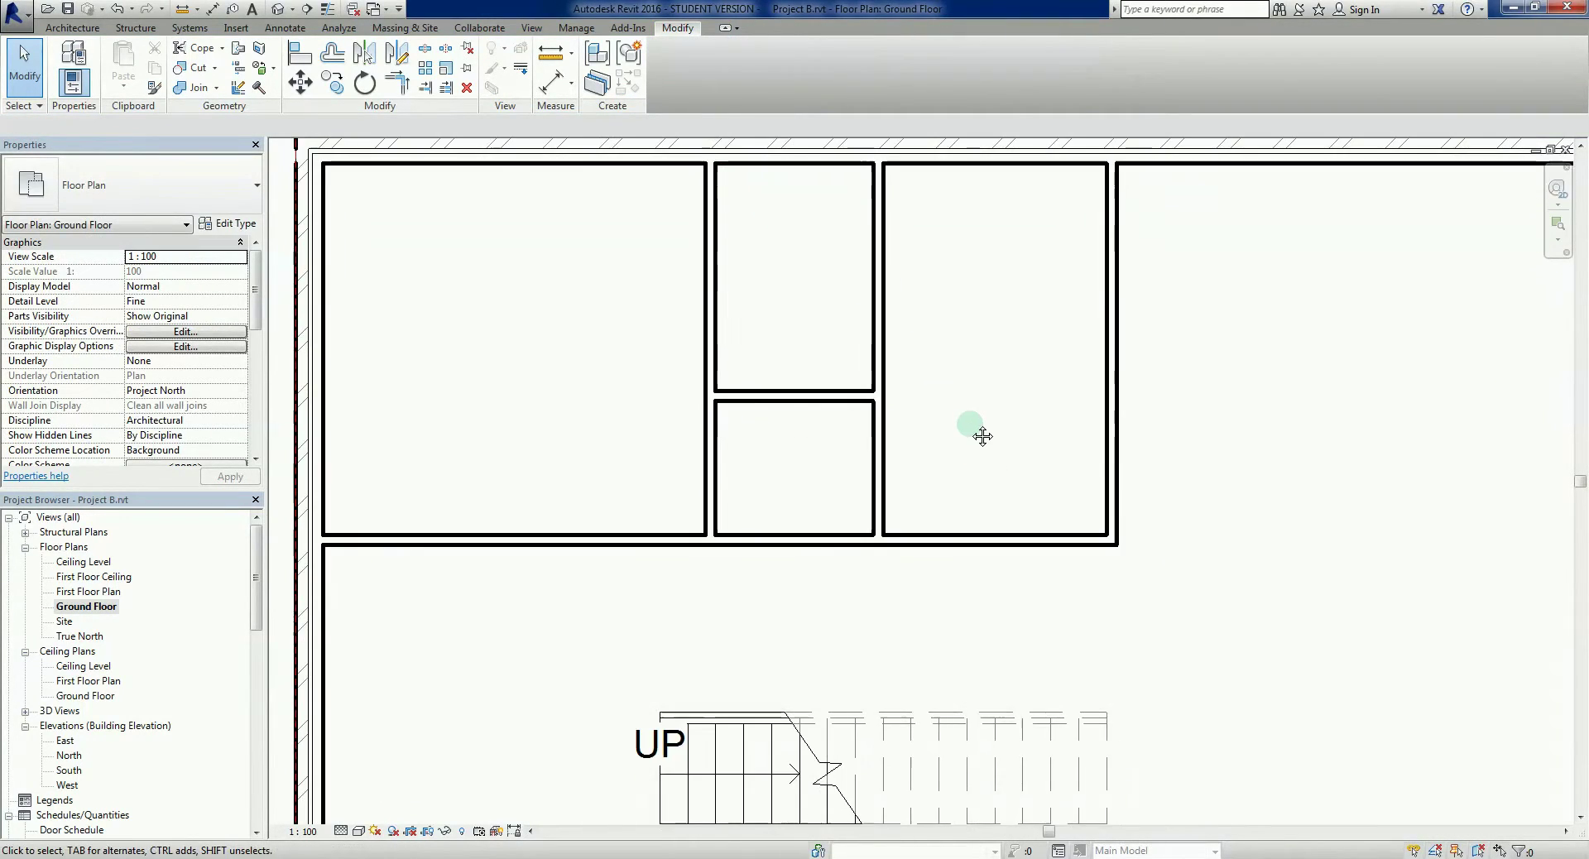
{"action": "left_click", "coordinate": [817, 540]}
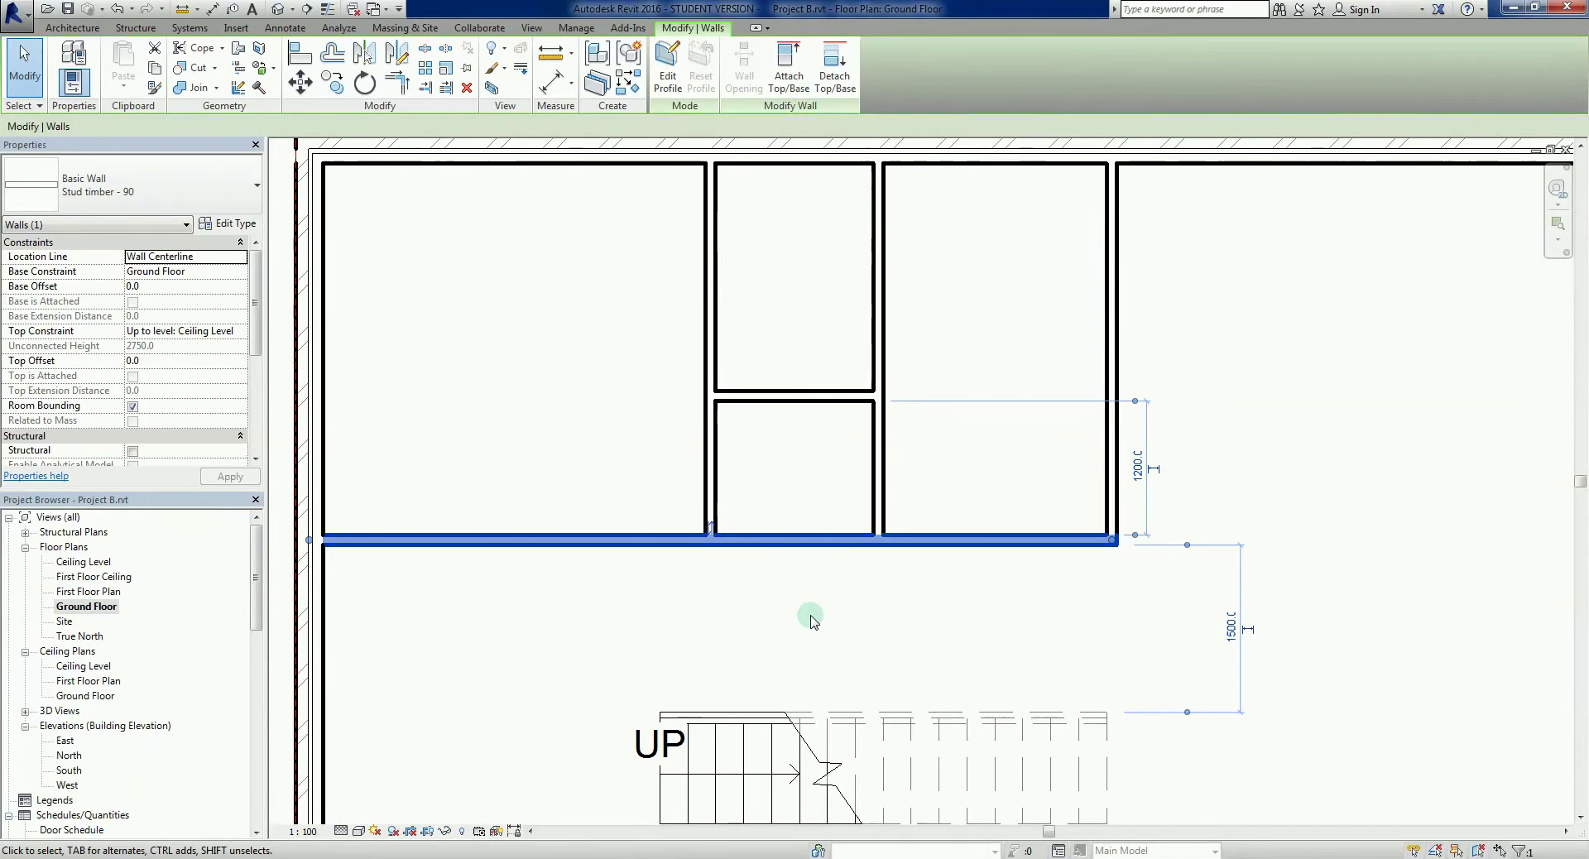
{"action": "left_click", "coordinate": [923, 565]}
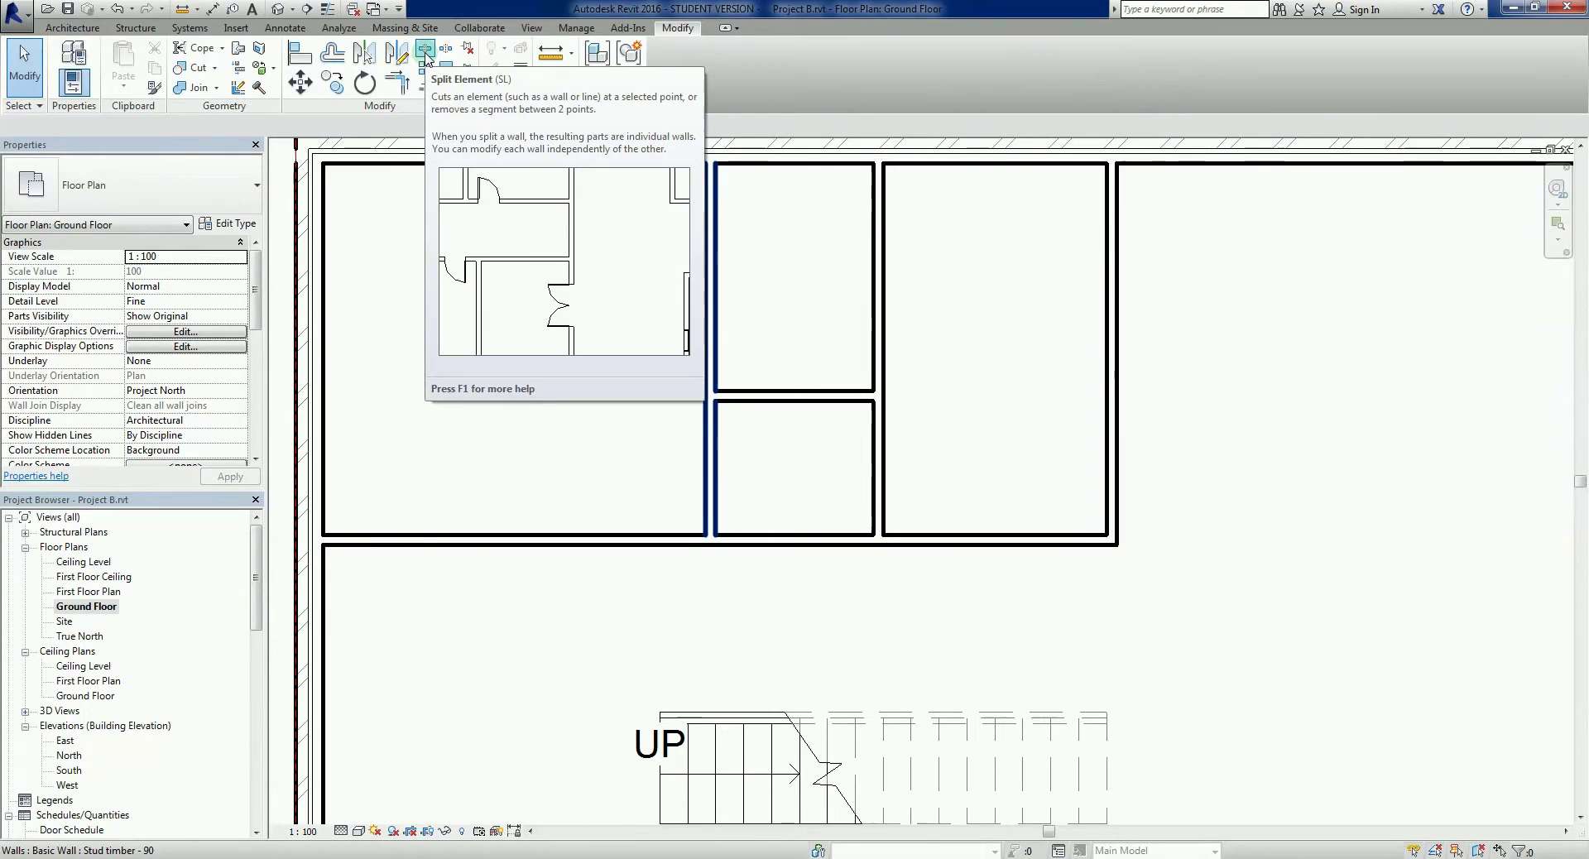
{"action": "left_click", "coordinate": [425, 51]}
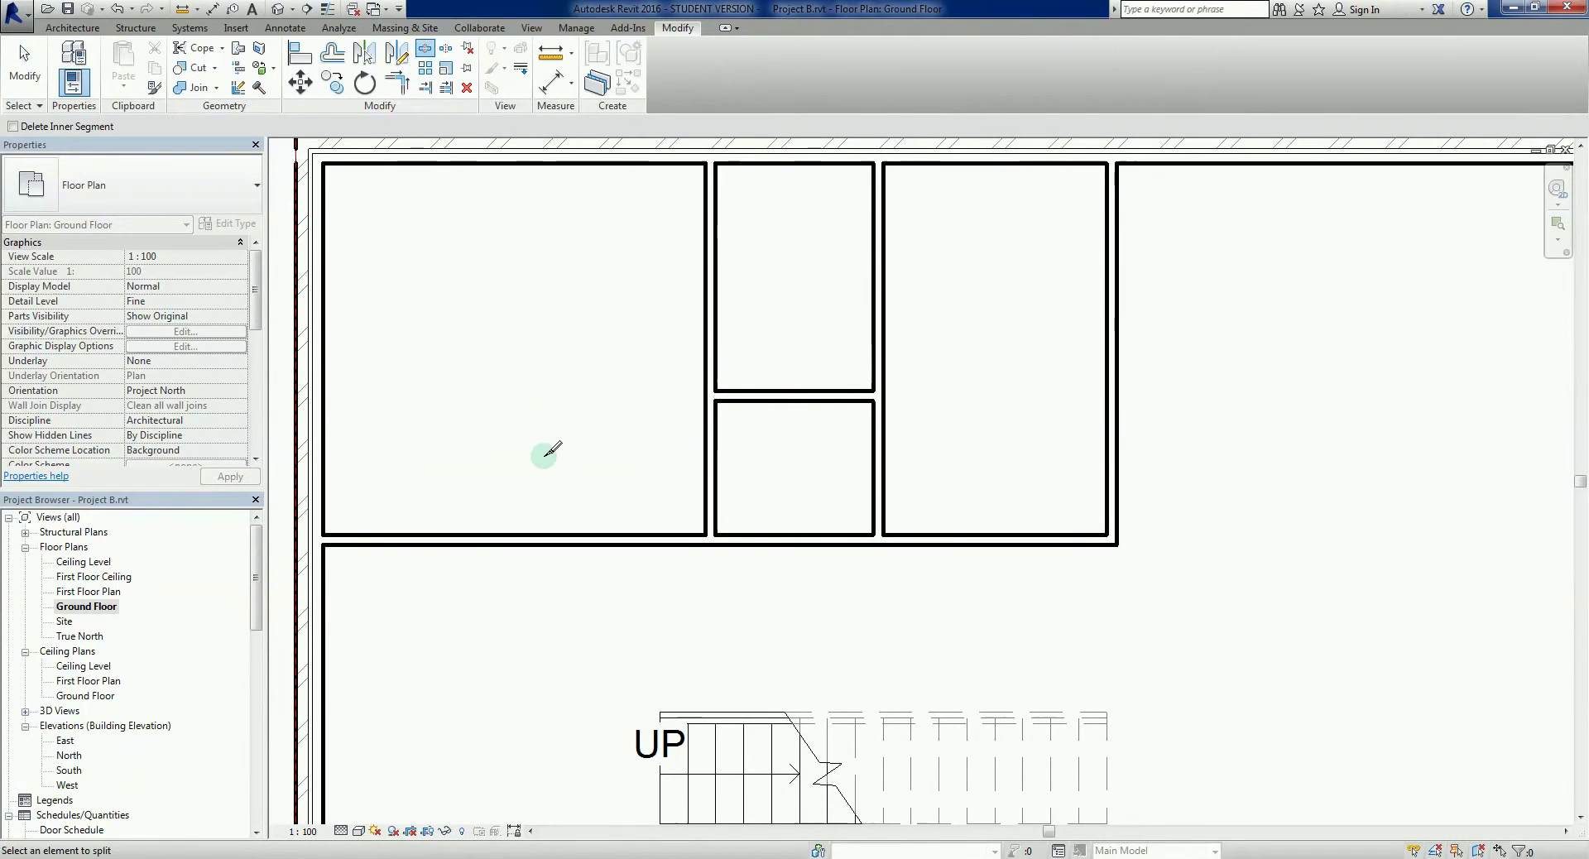
{"action": "scroll", "coordinate": [739, 559], "scroll_direction": "up", "scroll_amount": 1}
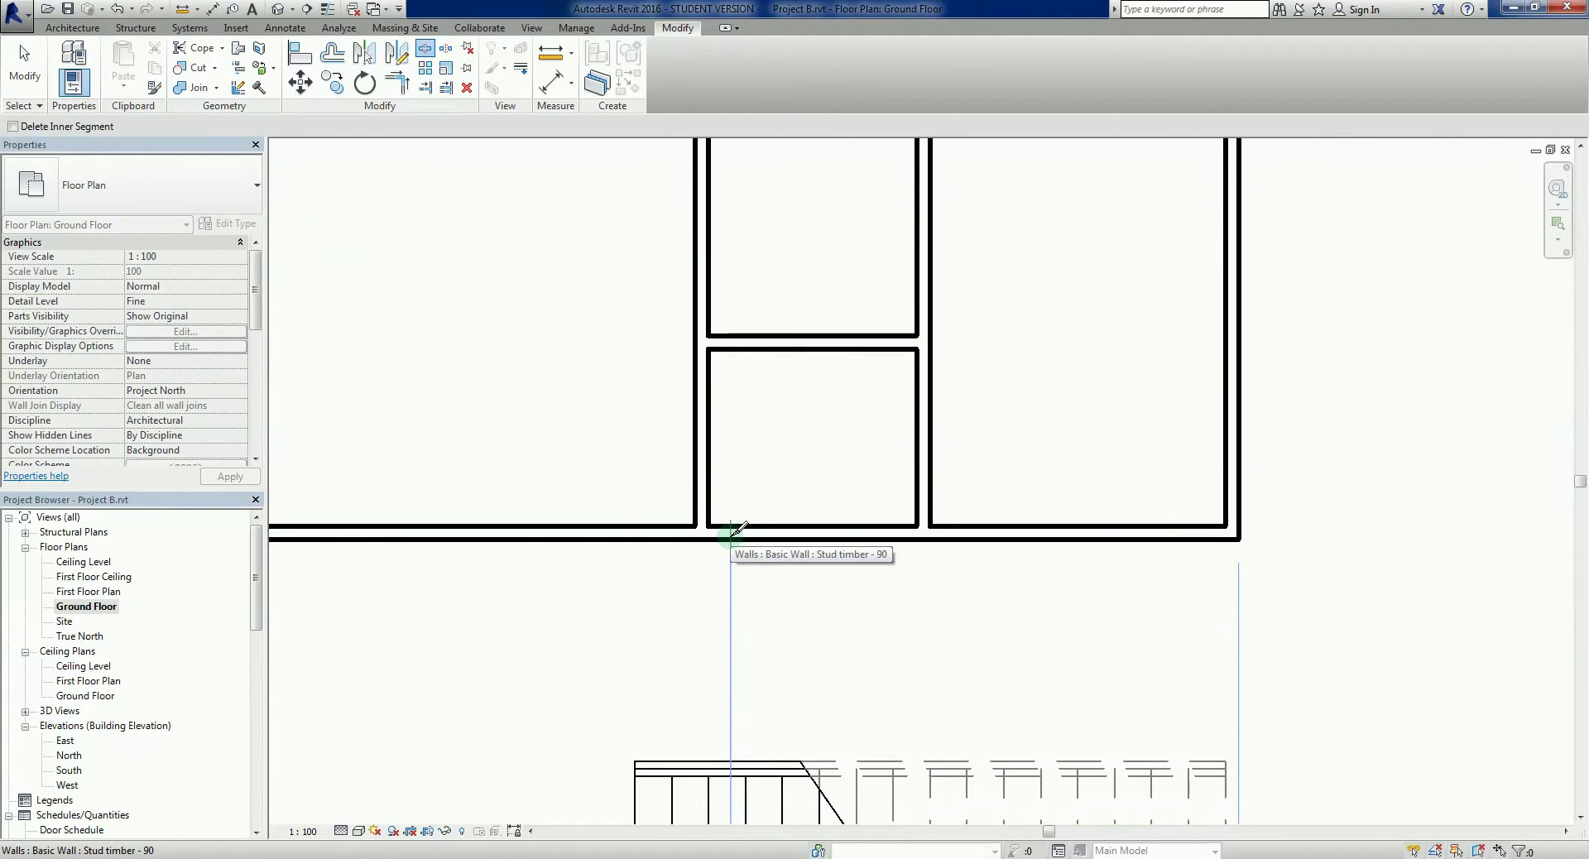
{"action": "left_click", "coordinate": [725, 533]}
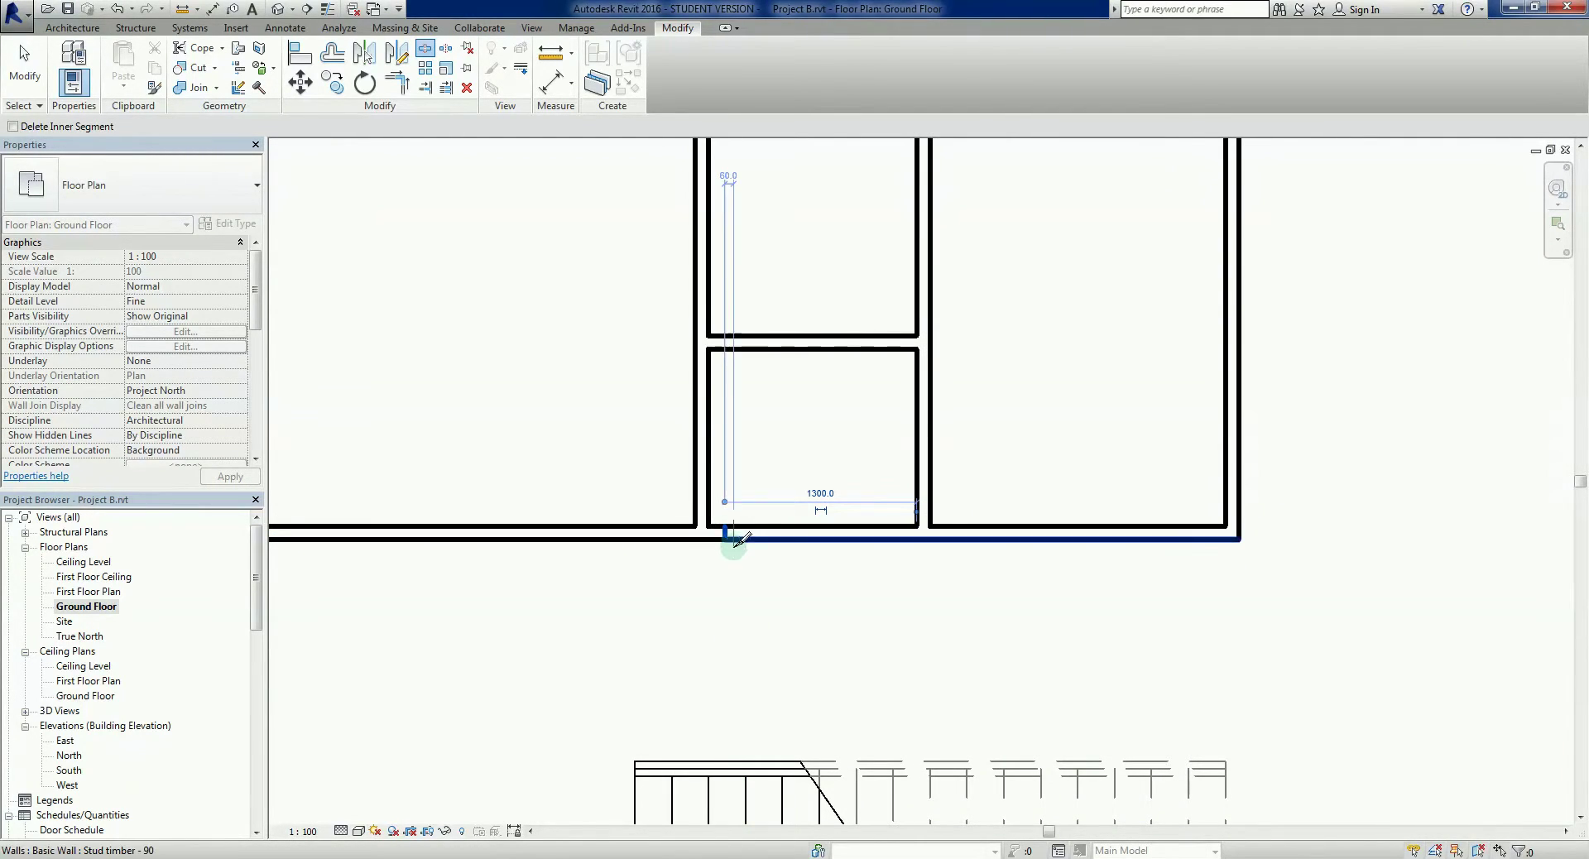
{"action": "left_click", "coordinate": [904, 534]}
{"action": "key", "text": "Escape"}
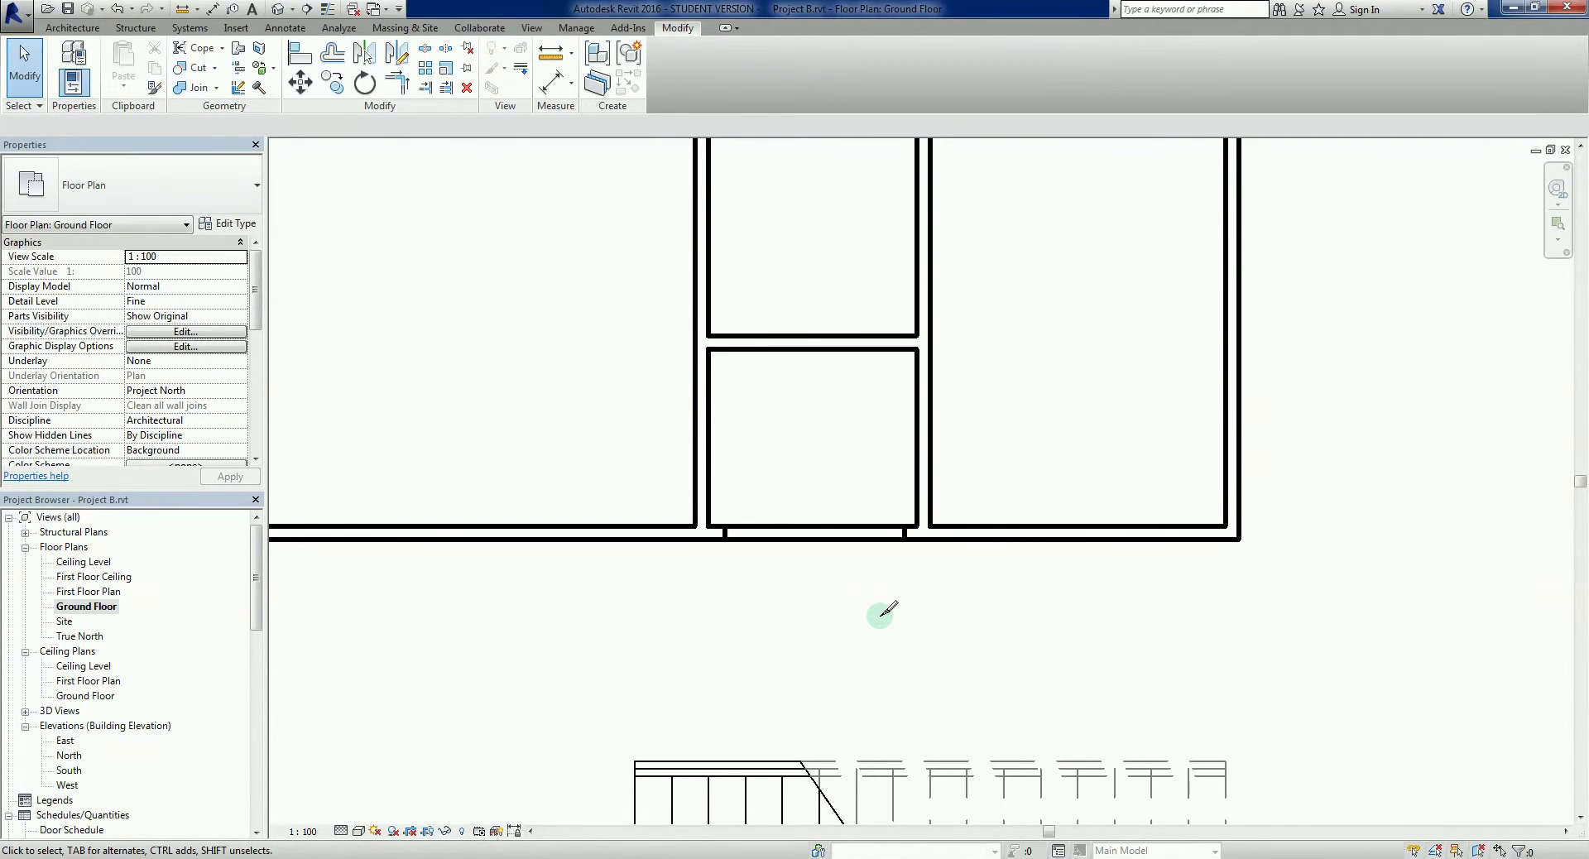
Delete the short split-off wall section and trim the bottom wall to the small room's left wall.
{"action": "left_click", "coordinate": [834, 535]}
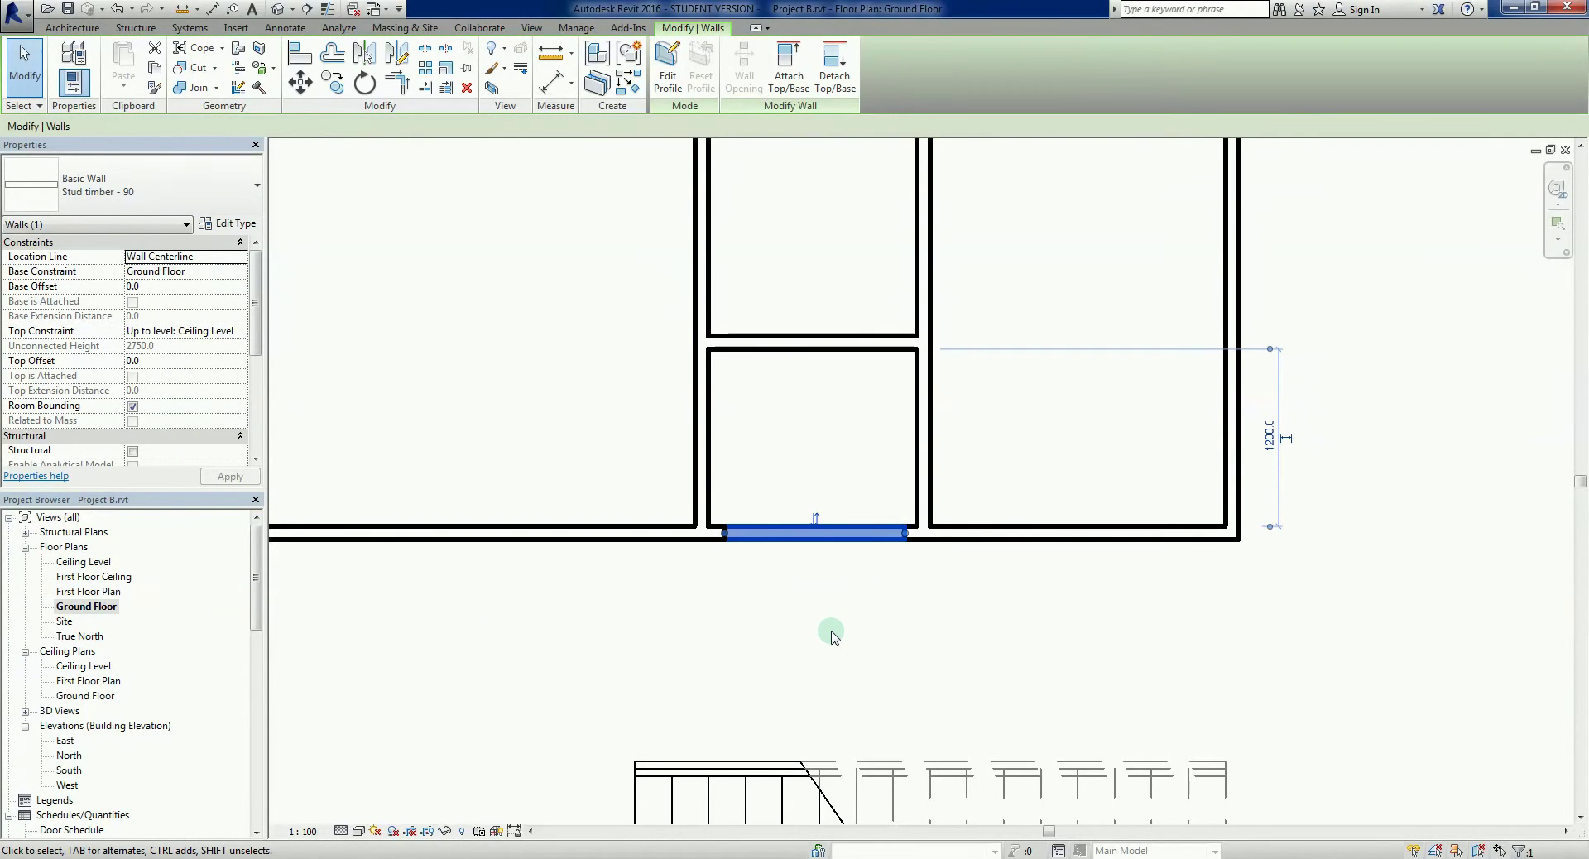
{"action": "key", "text": "Delete"}
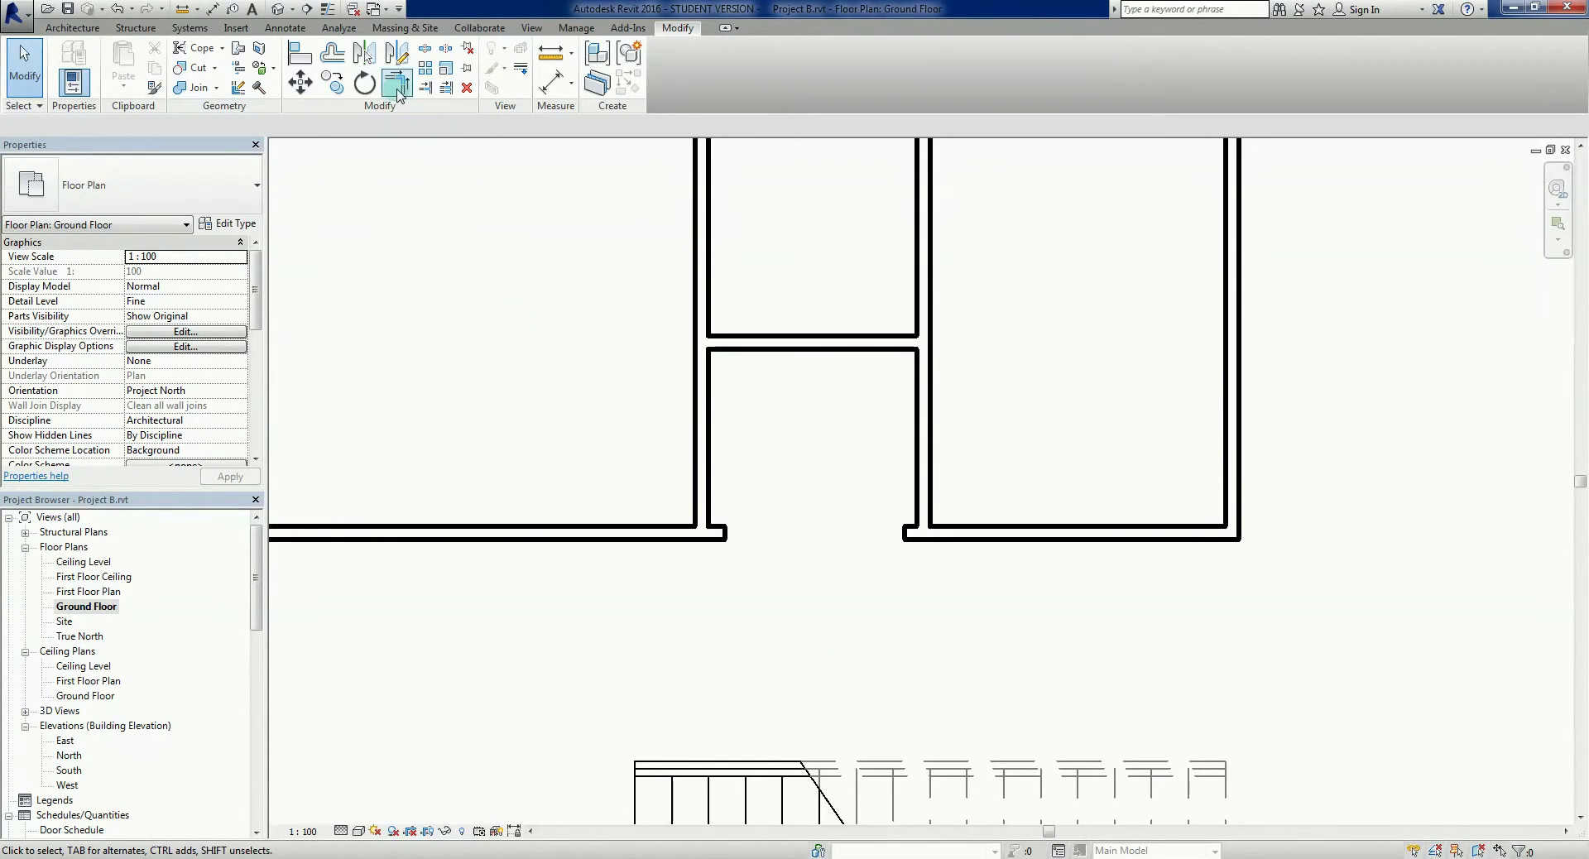
{"action": "left_click", "coordinate": [397, 91]}
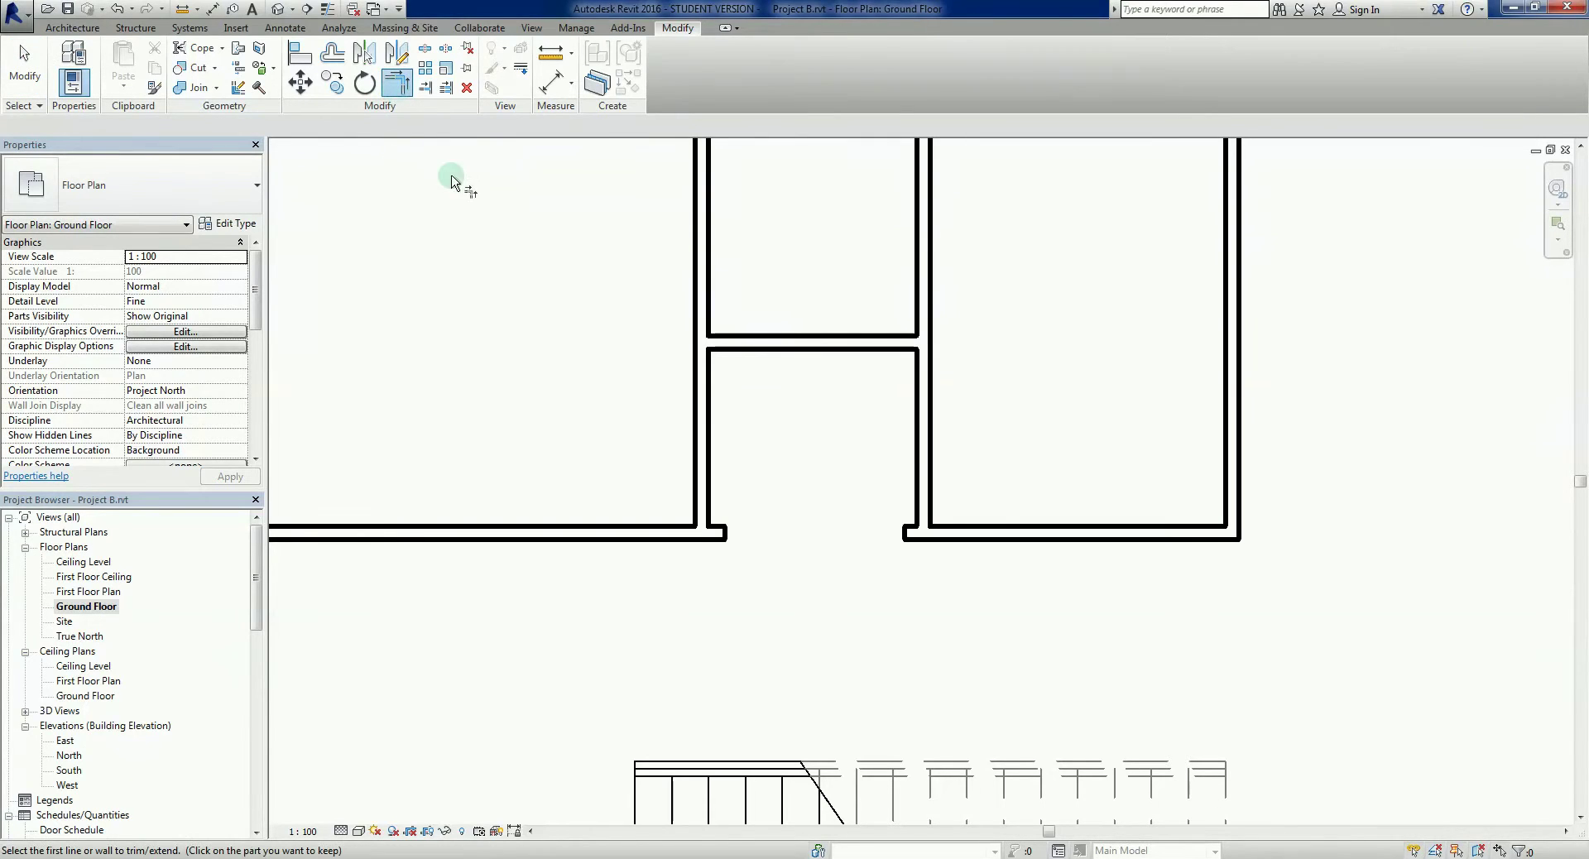
{"action": "left_click", "coordinate": [694, 453]}
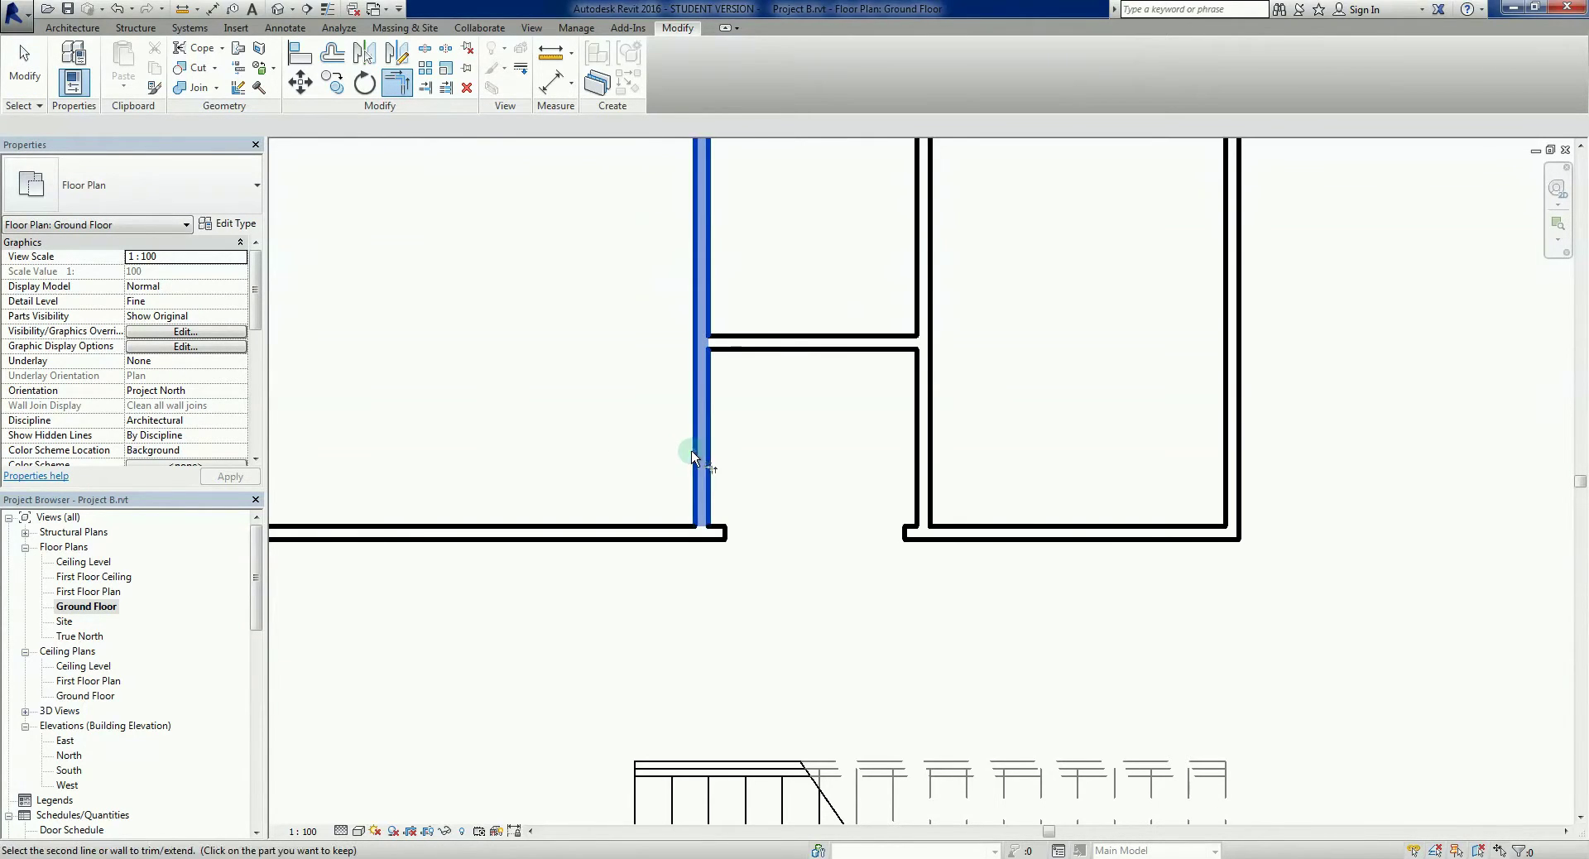
{"action": "left_click", "coordinate": [604, 538]}
Trim the wall to meet the right room's left wall in a clean corner.
{"action": "left_click", "coordinate": [925, 496]}
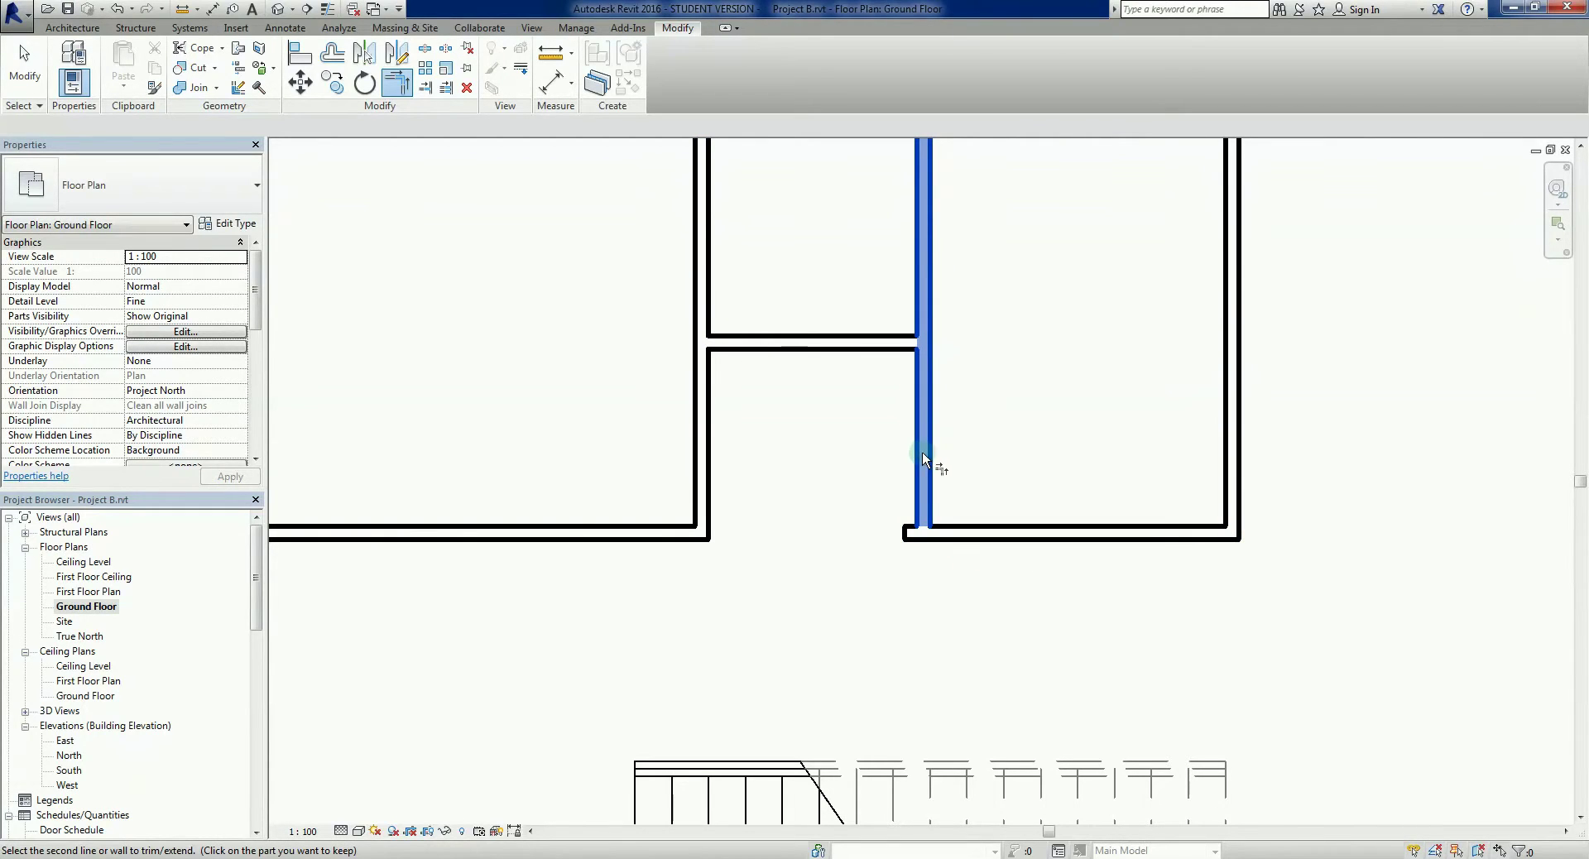
{"action": "left_click", "coordinate": [1042, 536]}
{"action": "key", "text": "Escape"}
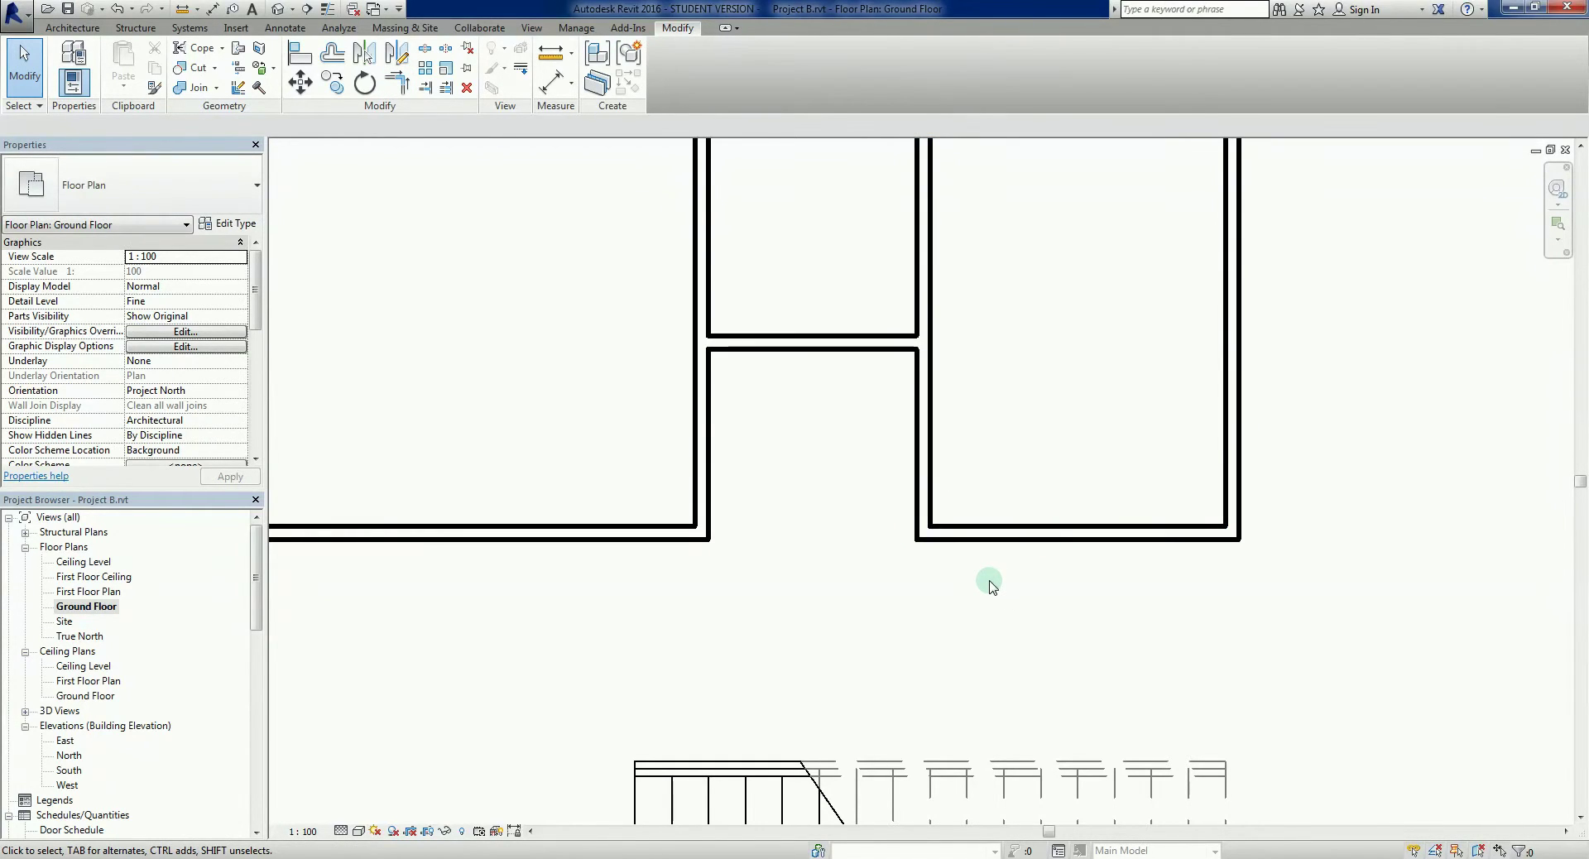
{"action": "scroll", "coordinate": [992, 586], "scroll_direction": "down", "scroll_amount": 3}
{"action": "middle_click_drag", "start_coordinate": [895, 538], "coordinate": [916, 596]}
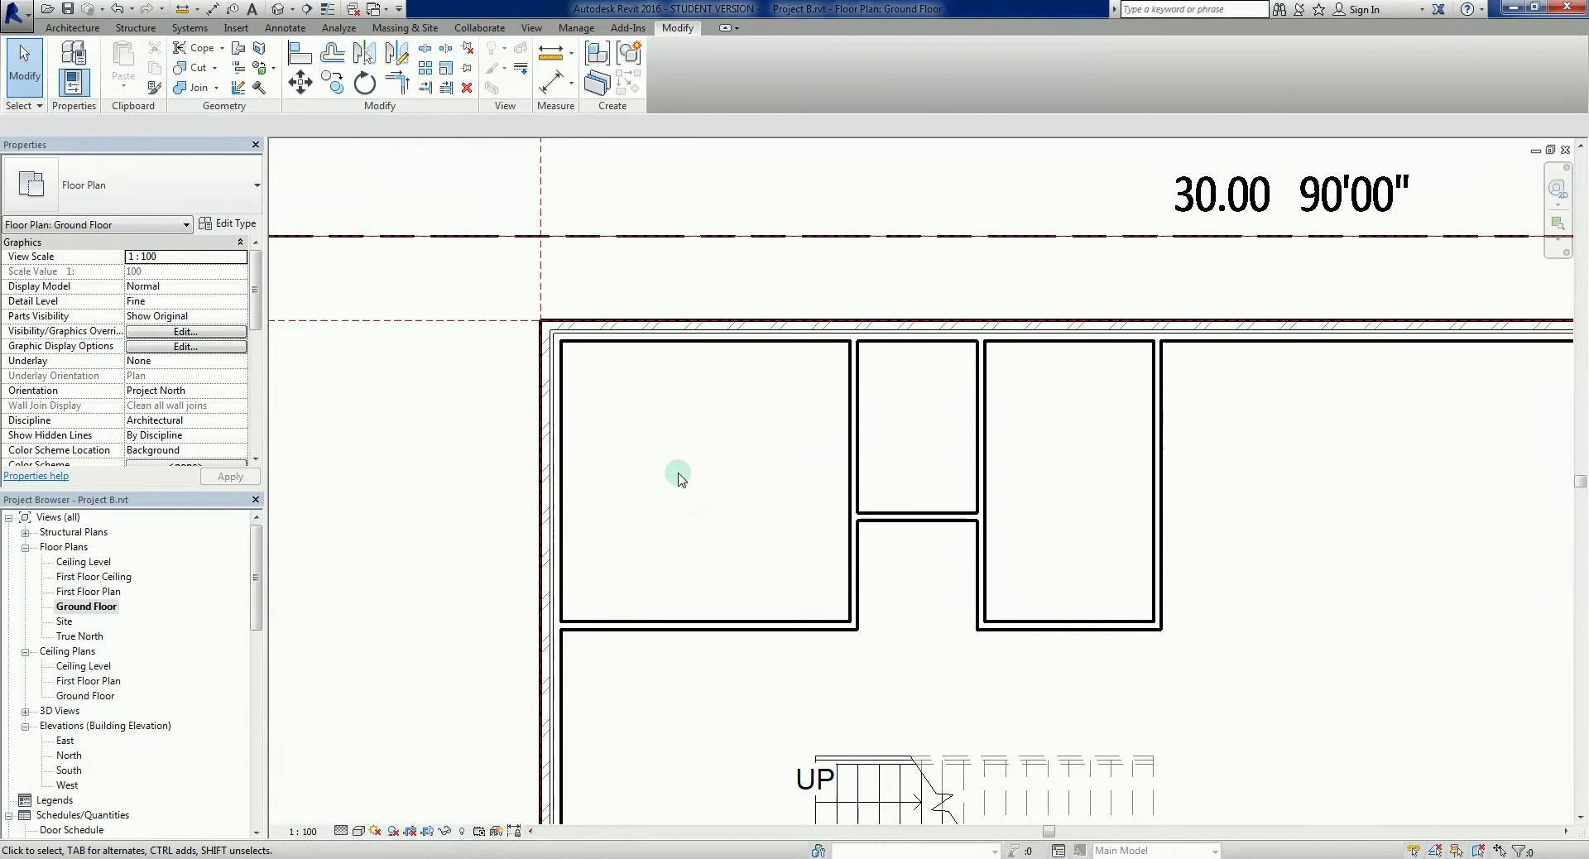
{"action": "middle_click_drag", "start_coordinate": [940, 463], "coordinate": [847, 484]}
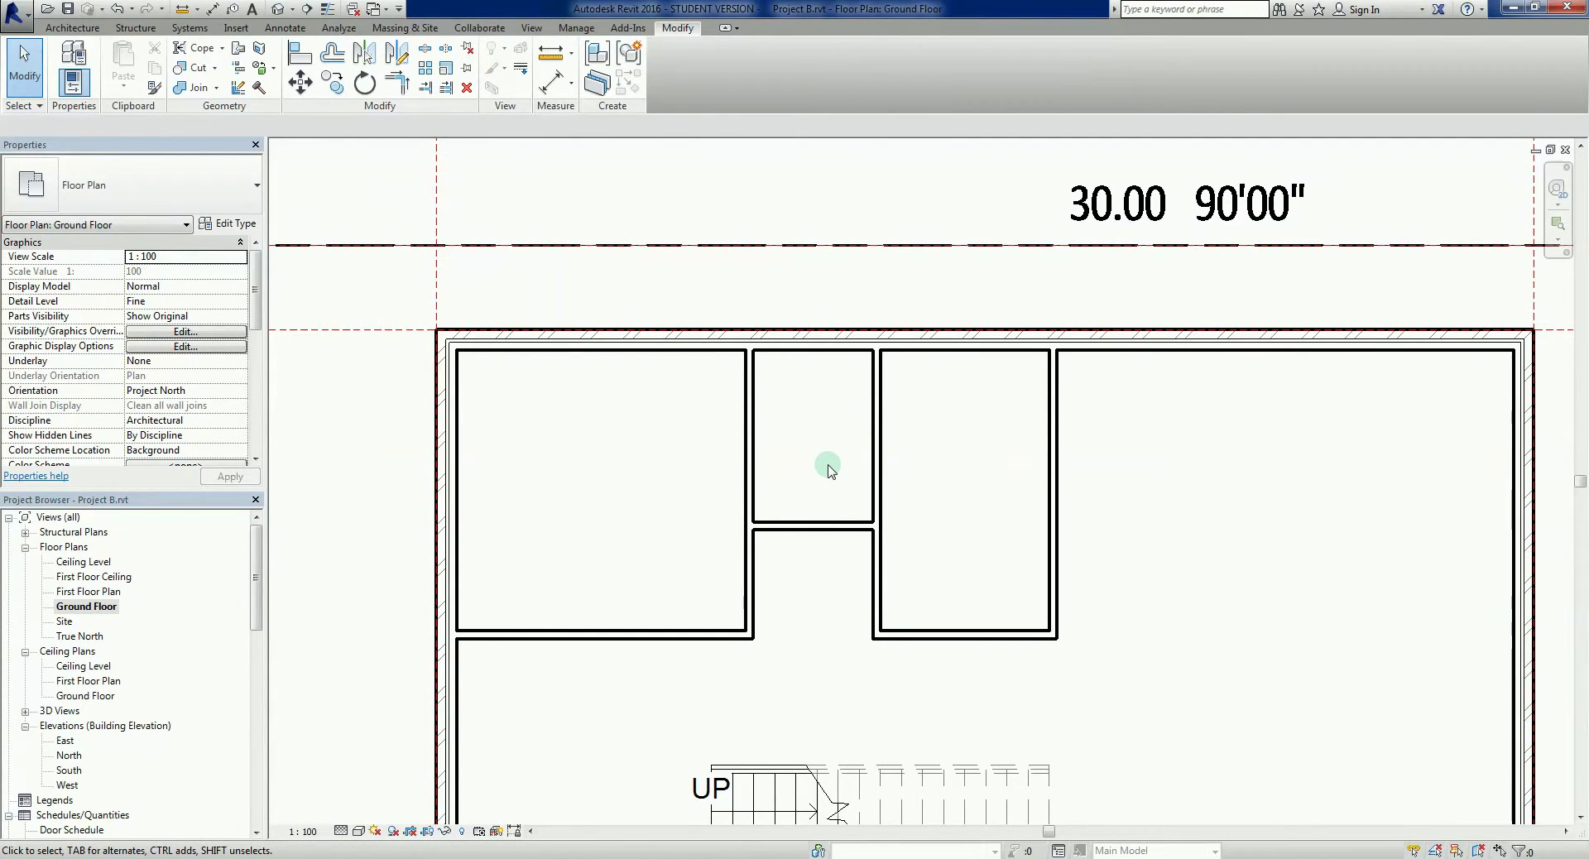
{"action": "scroll", "coordinate": [960, 488], "scroll_direction": "down", "scroll_amount": 2}
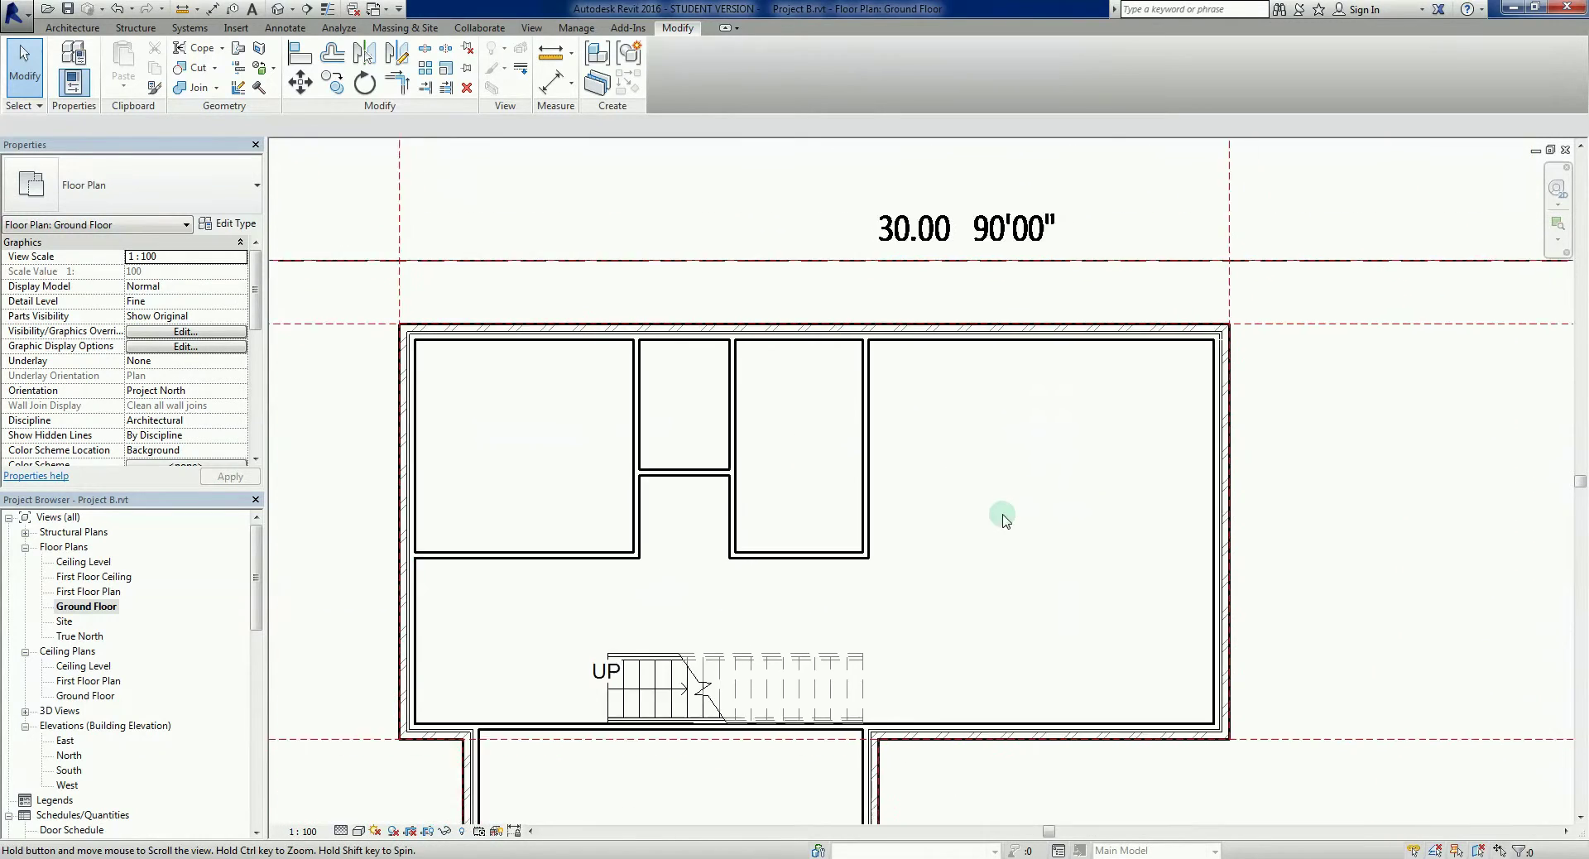
{"action": "middle_click_drag", "start_coordinate": [958, 497], "coordinate": [991, 494]}
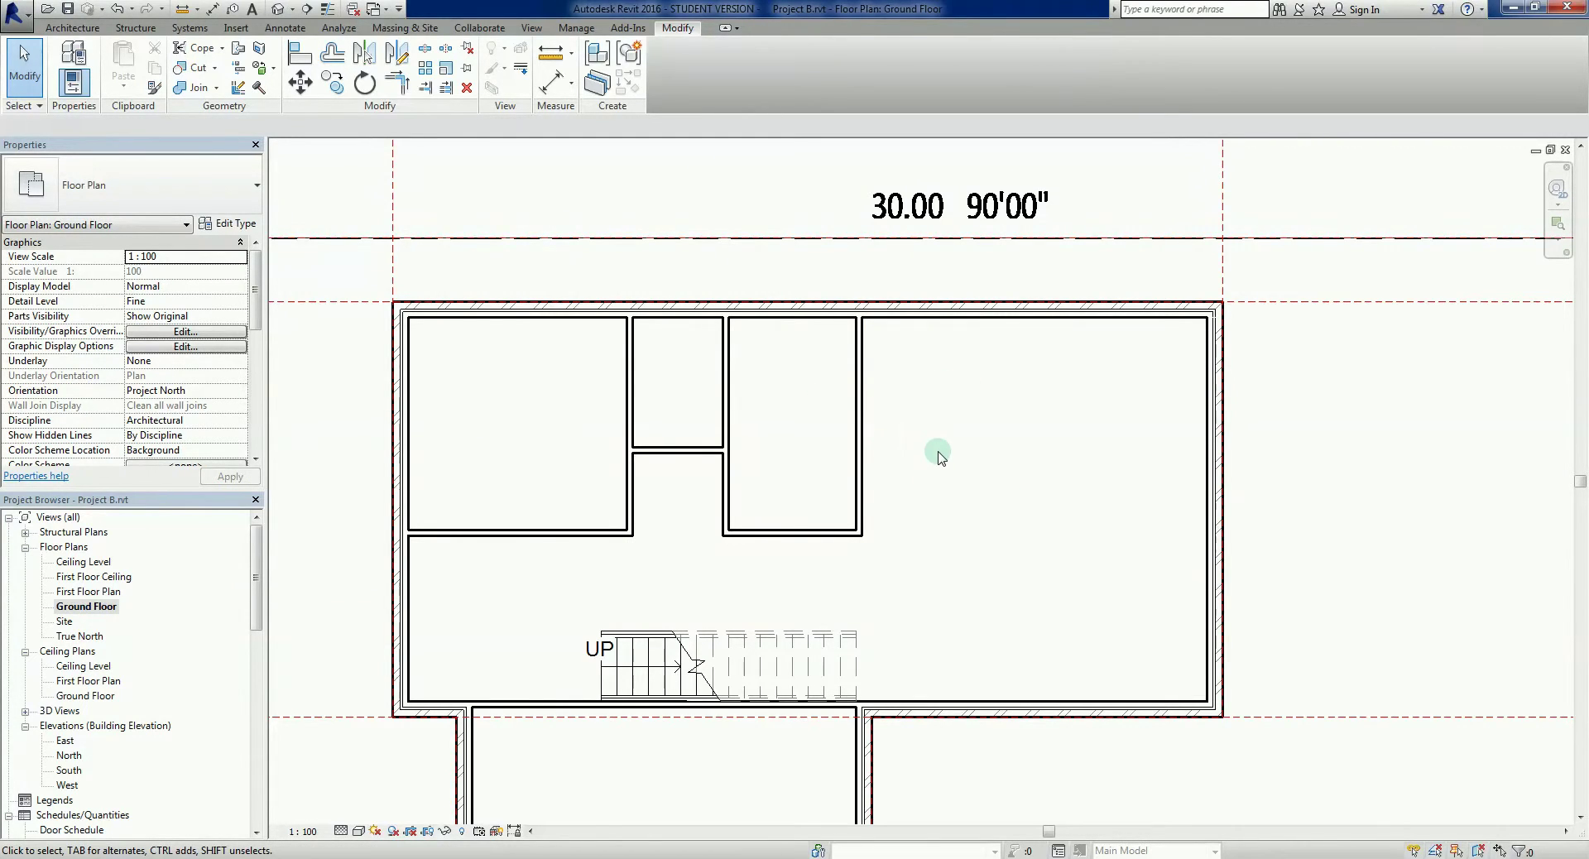
{"action": "scroll", "coordinate": [938, 453], "scroll_direction": "up", "scroll_amount": 1}
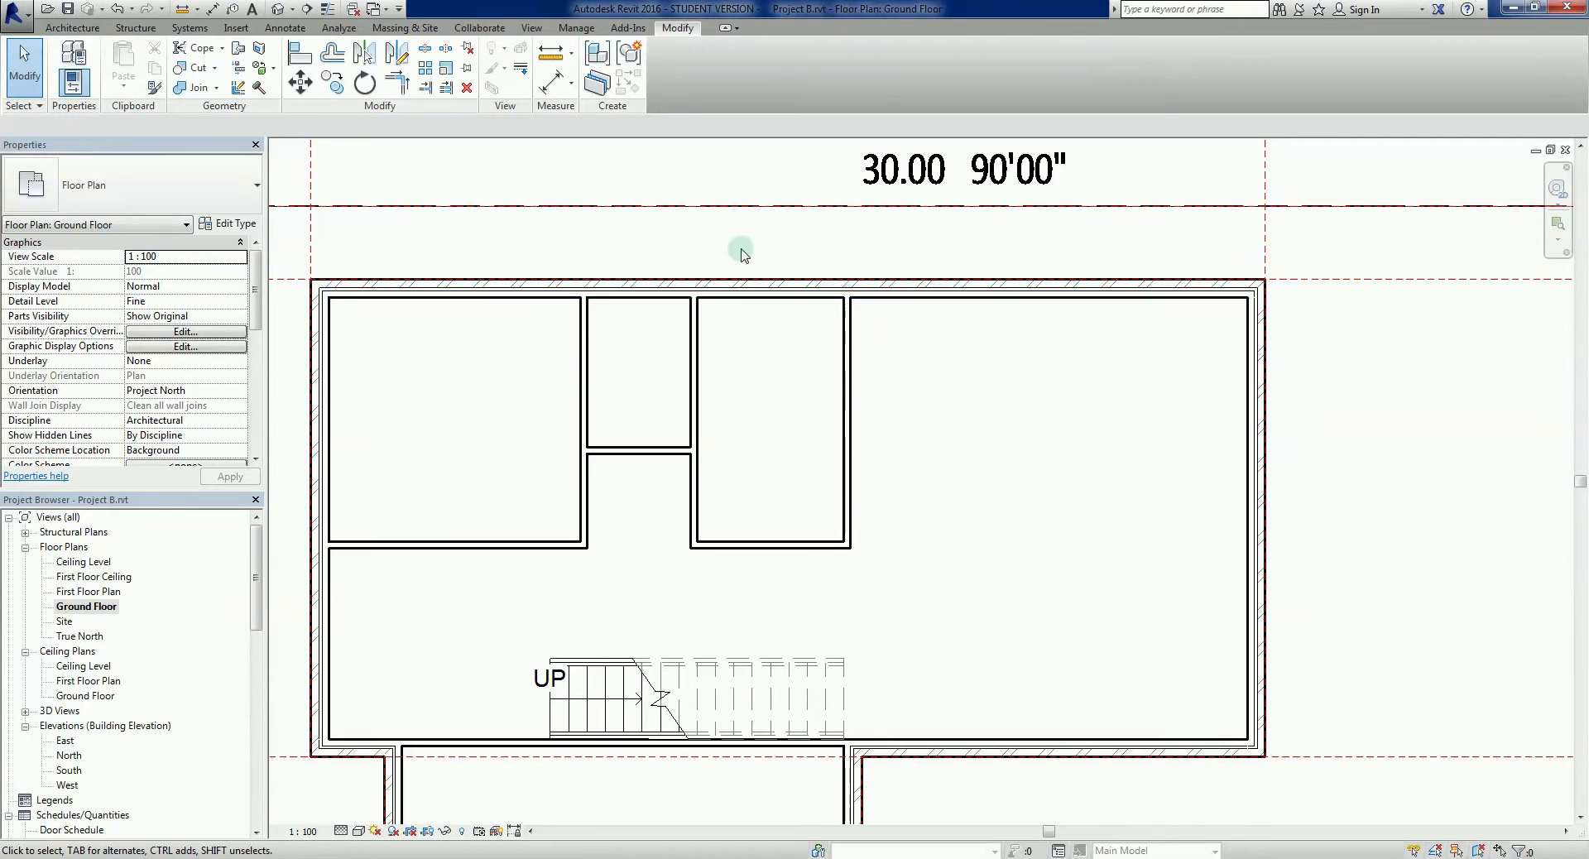
{"action": "scroll", "coordinate": [1018, 412], "scroll_direction": "down", "scroll_amount": 1}
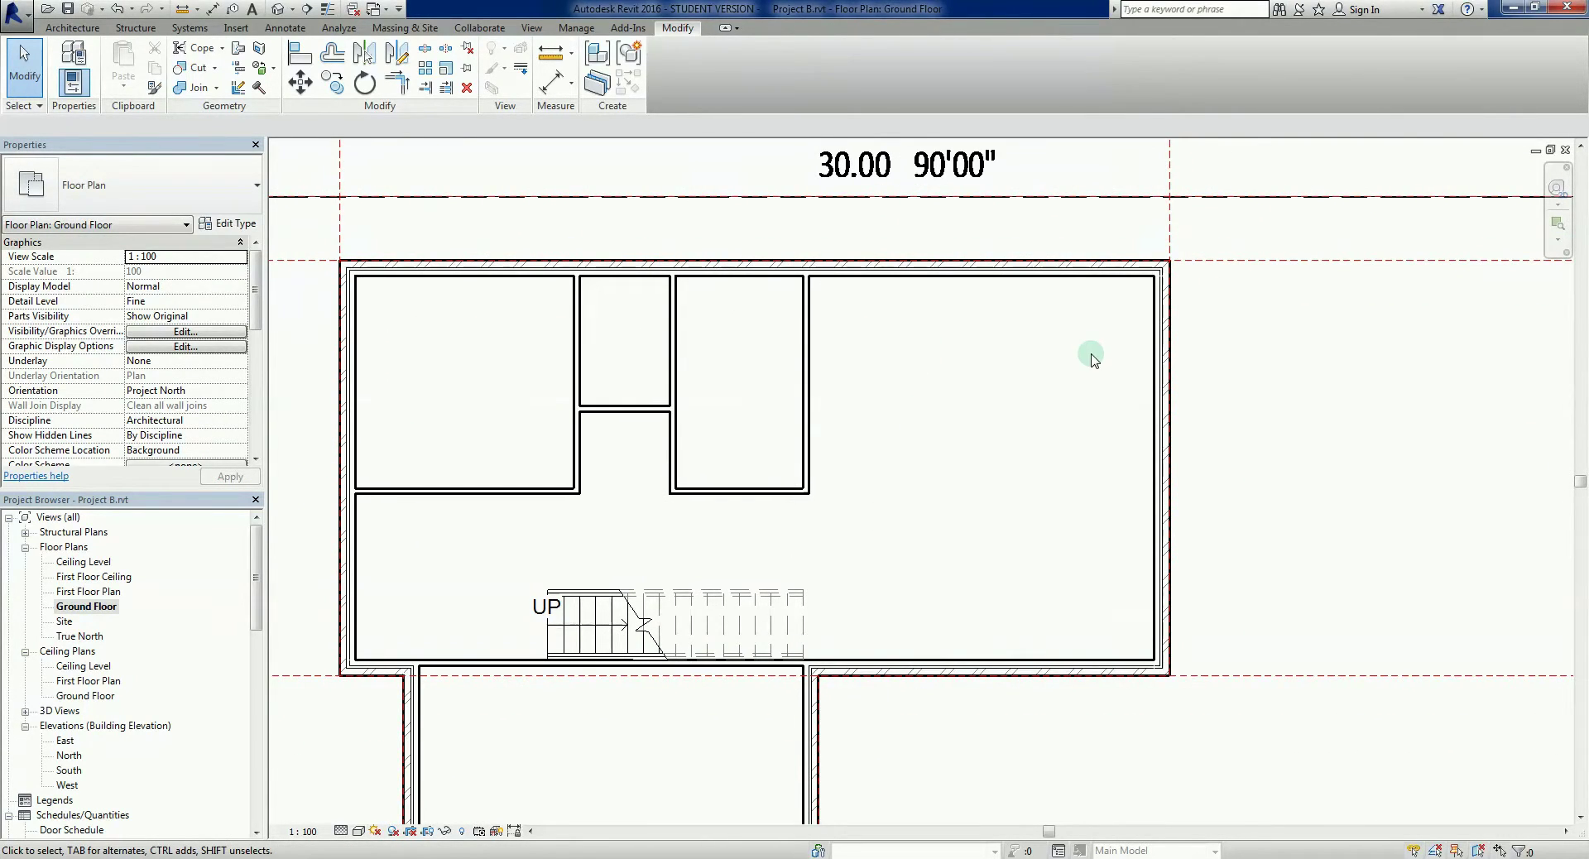
{"action": "scroll", "coordinate": [1013, 578], "scroll_direction": "down", "scroll_amount": 3}
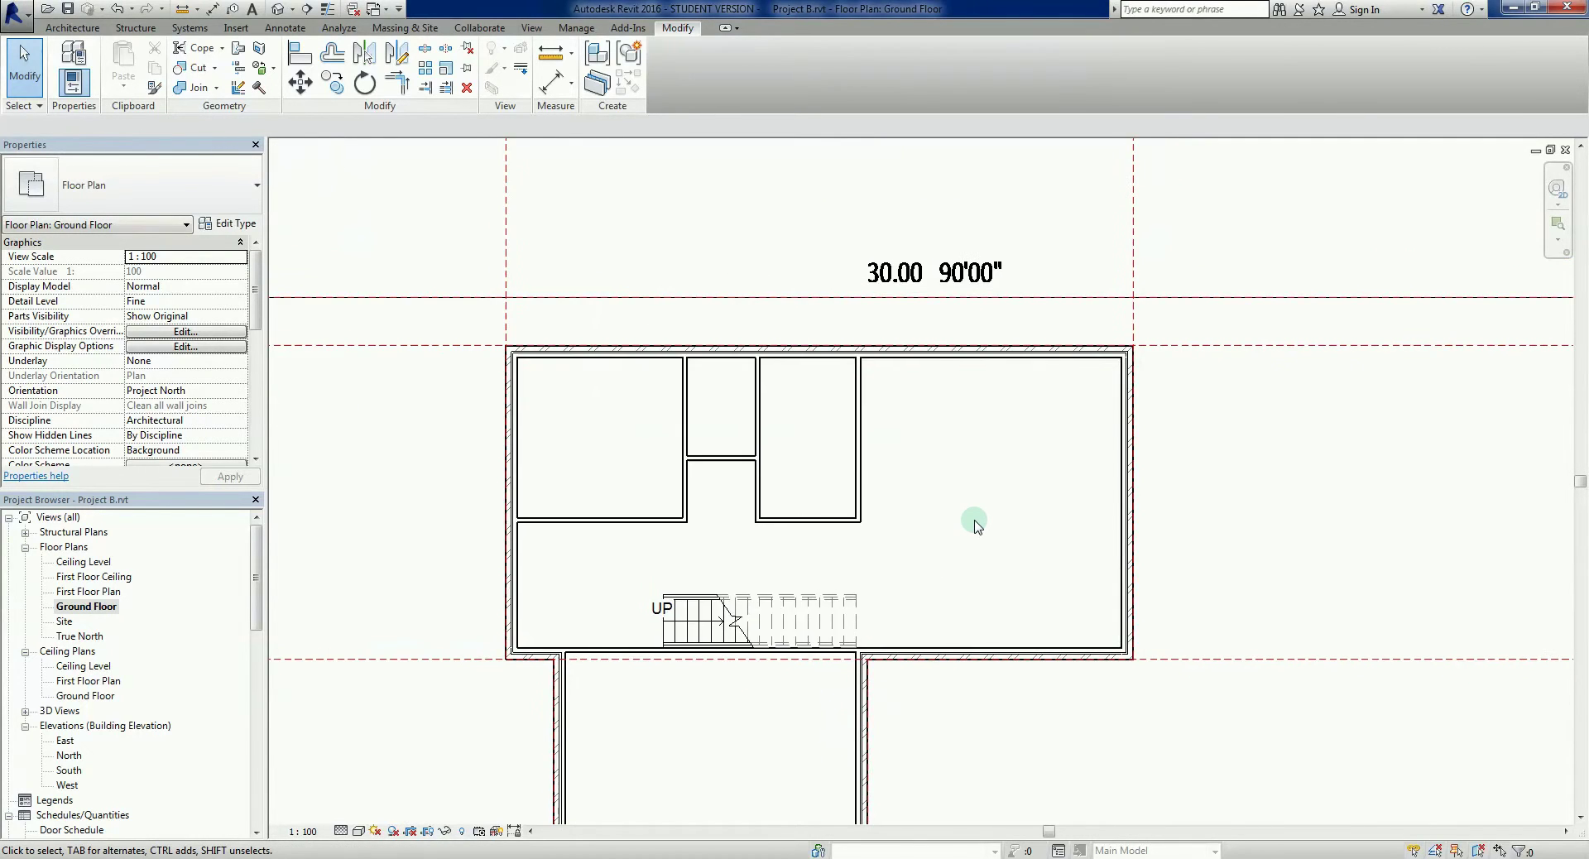
Place an Arial 3.0mm text label 'Guest' in the left room.
{"action": "key", "text": "x"}
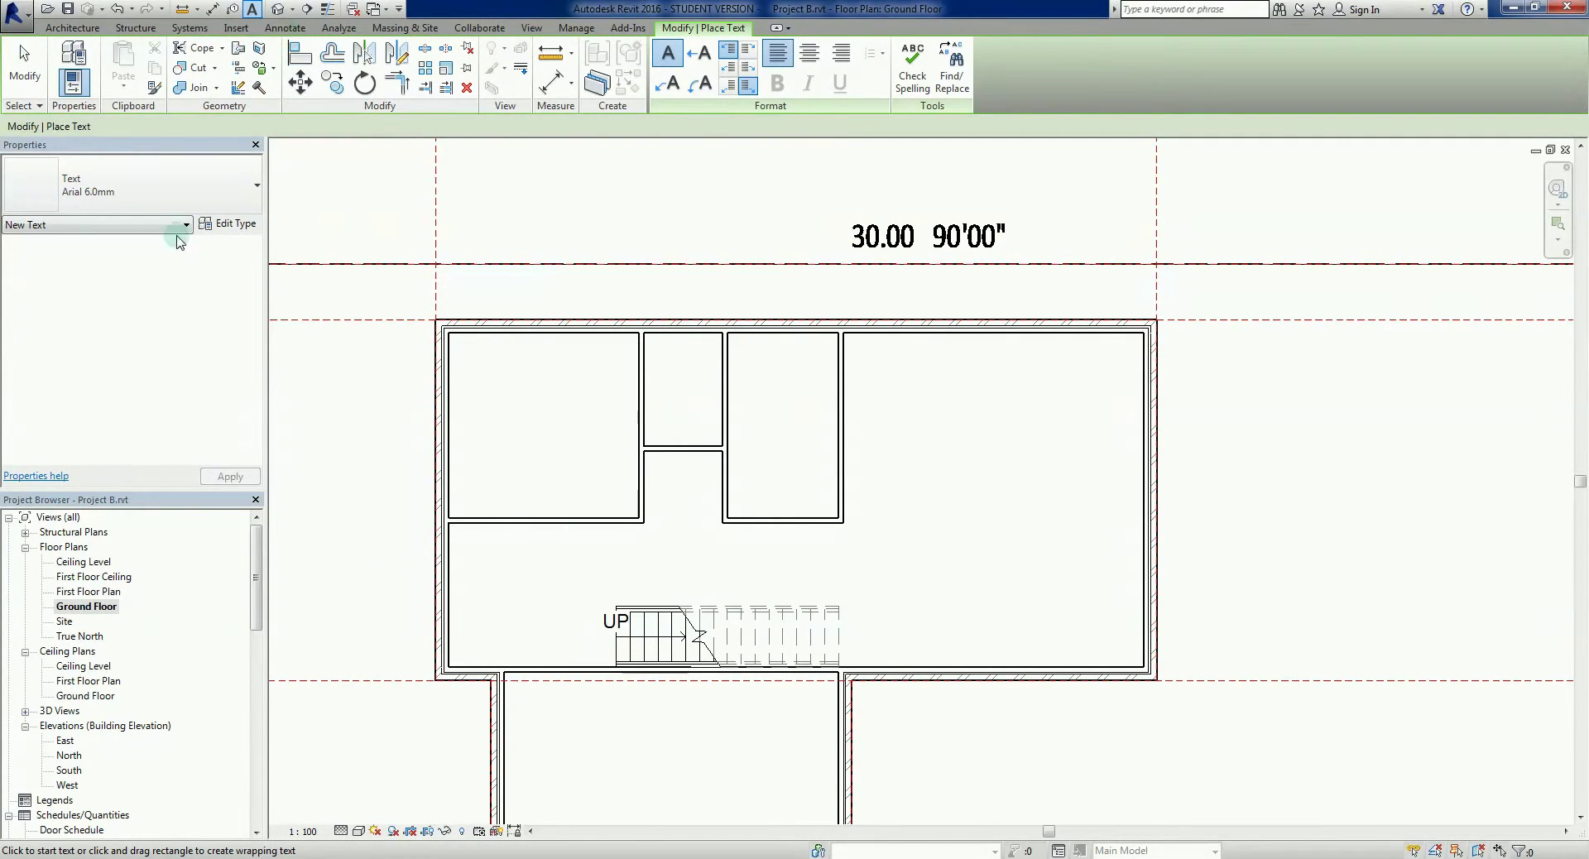
{"action": "left_click", "coordinate": [97, 205]}
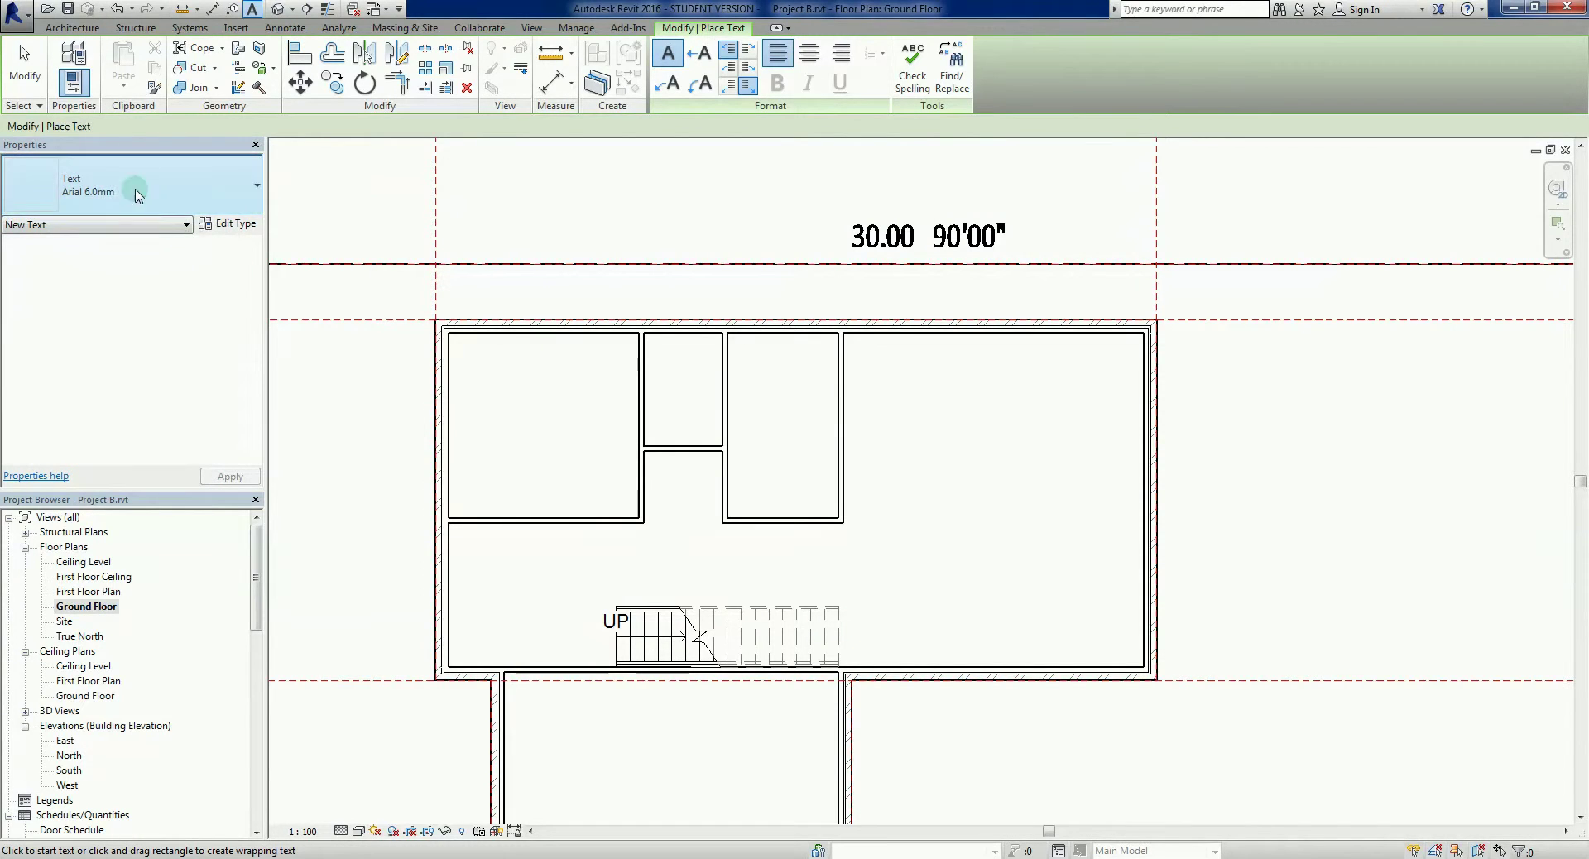
{"action": "left_click", "coordinate": [211, 198]}
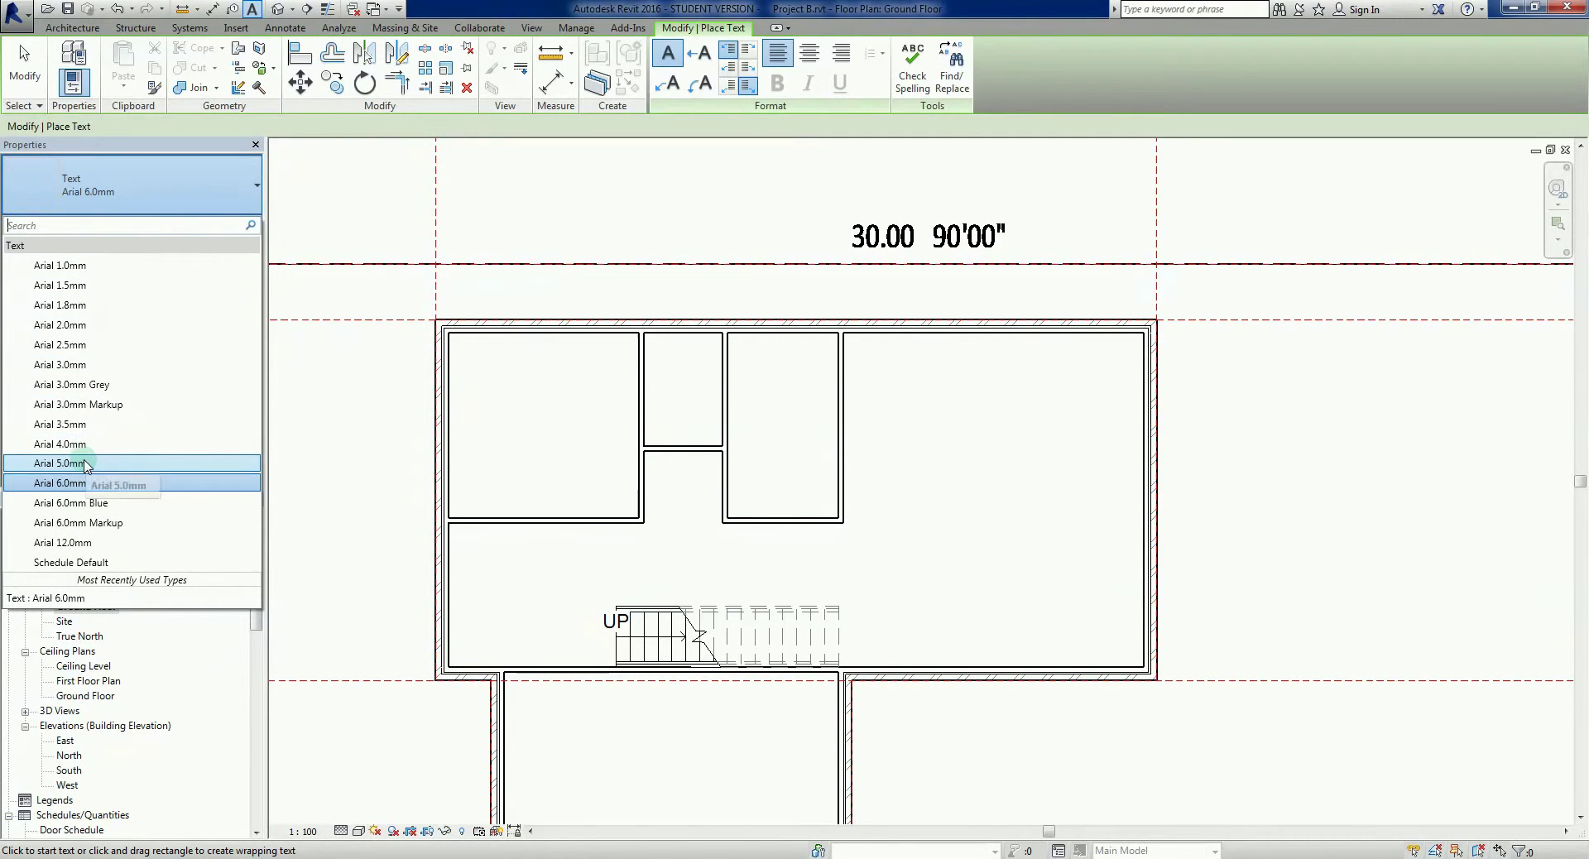
{"action": "left_click", "coordinate": [96, 364]}
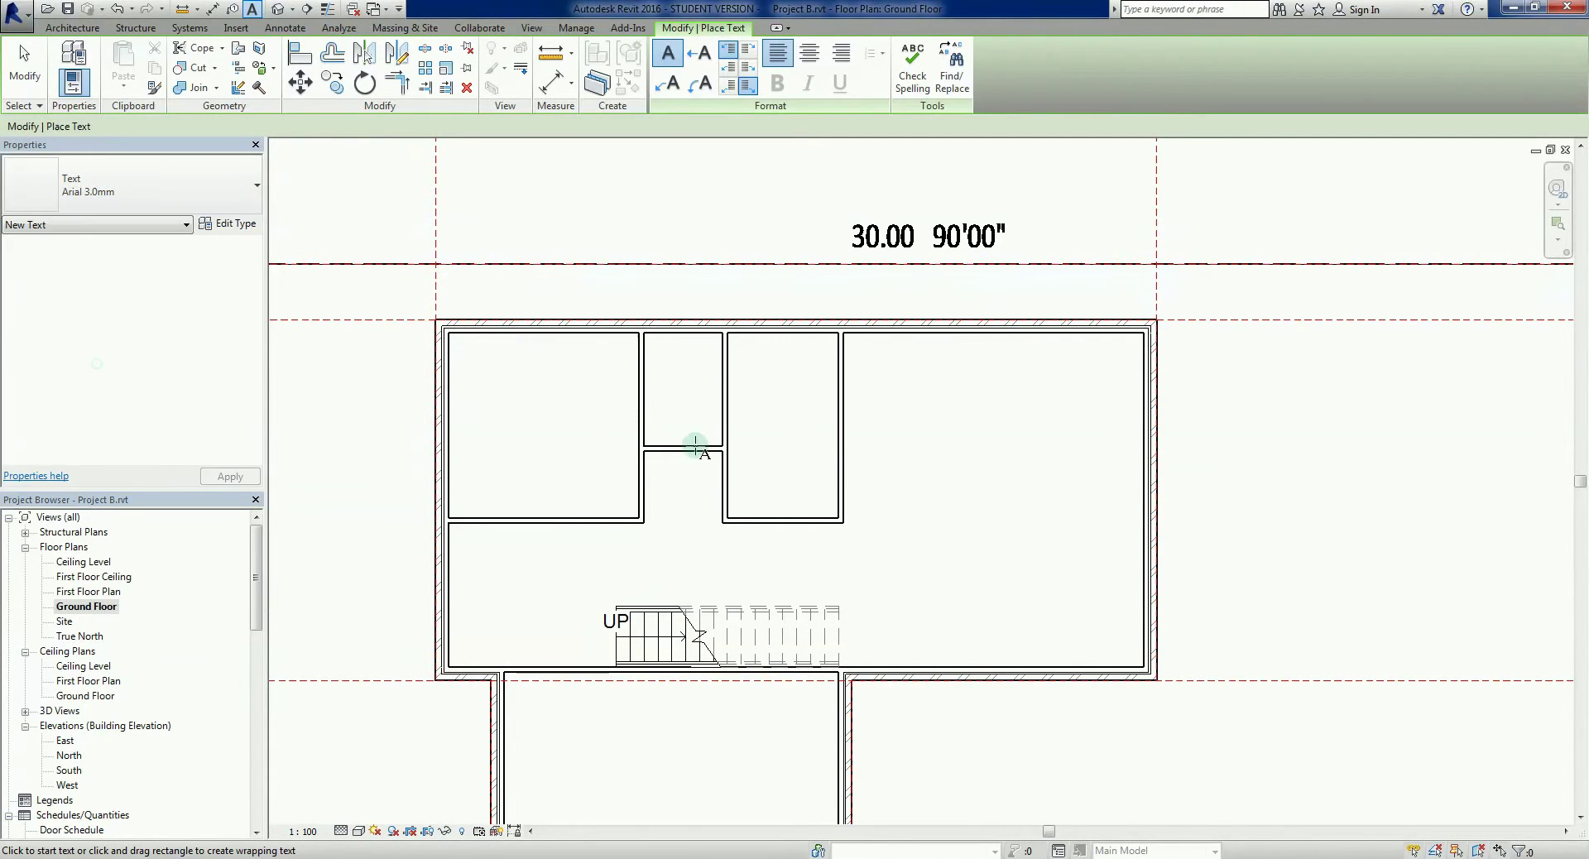
{"action": "left_click", "coordinate": [509, 393]}
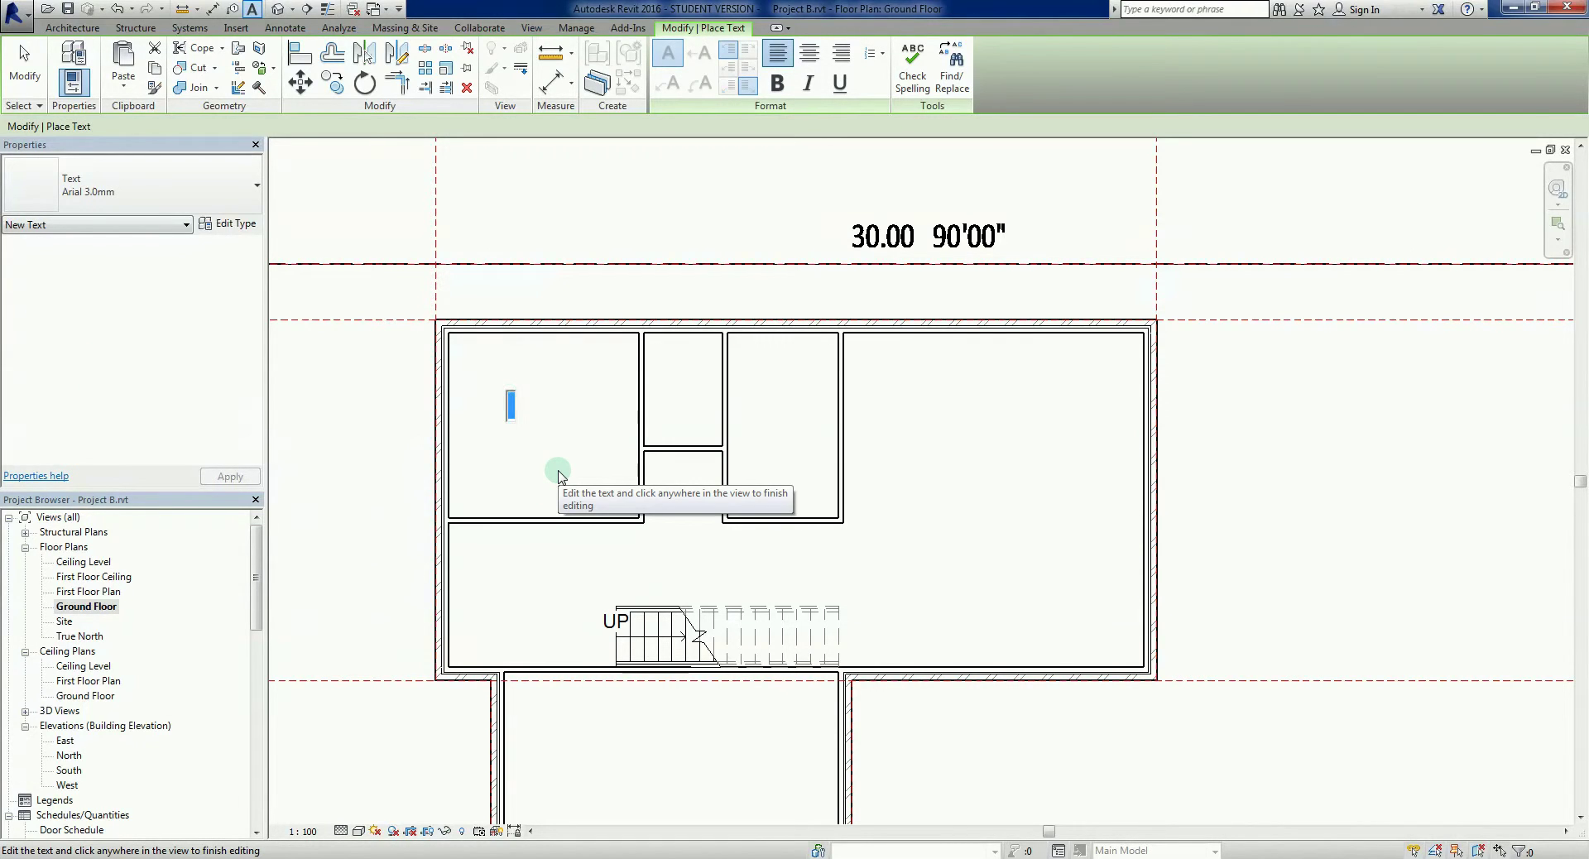
{"action": "type", "text": "Guest"}
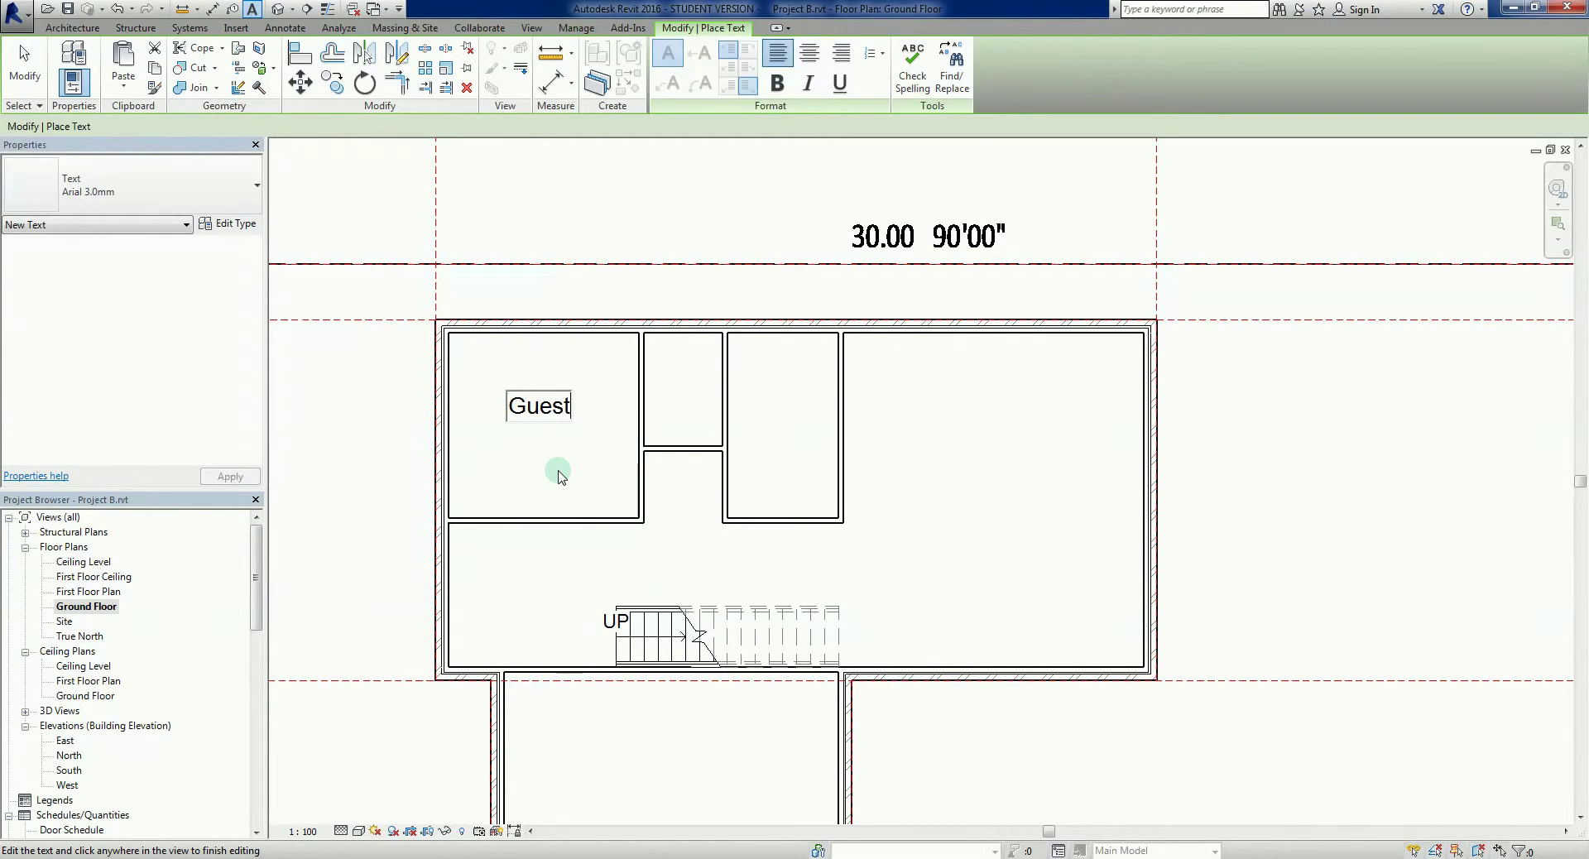
{"action": "left_click", "coordinate": [496, 437]}
{"action": "scroll", "coordinate": [507, 415], "scroll_direction": "up", "scroll_amount": 3}
{"action": "left_click", "coordinate": [543, 401]}
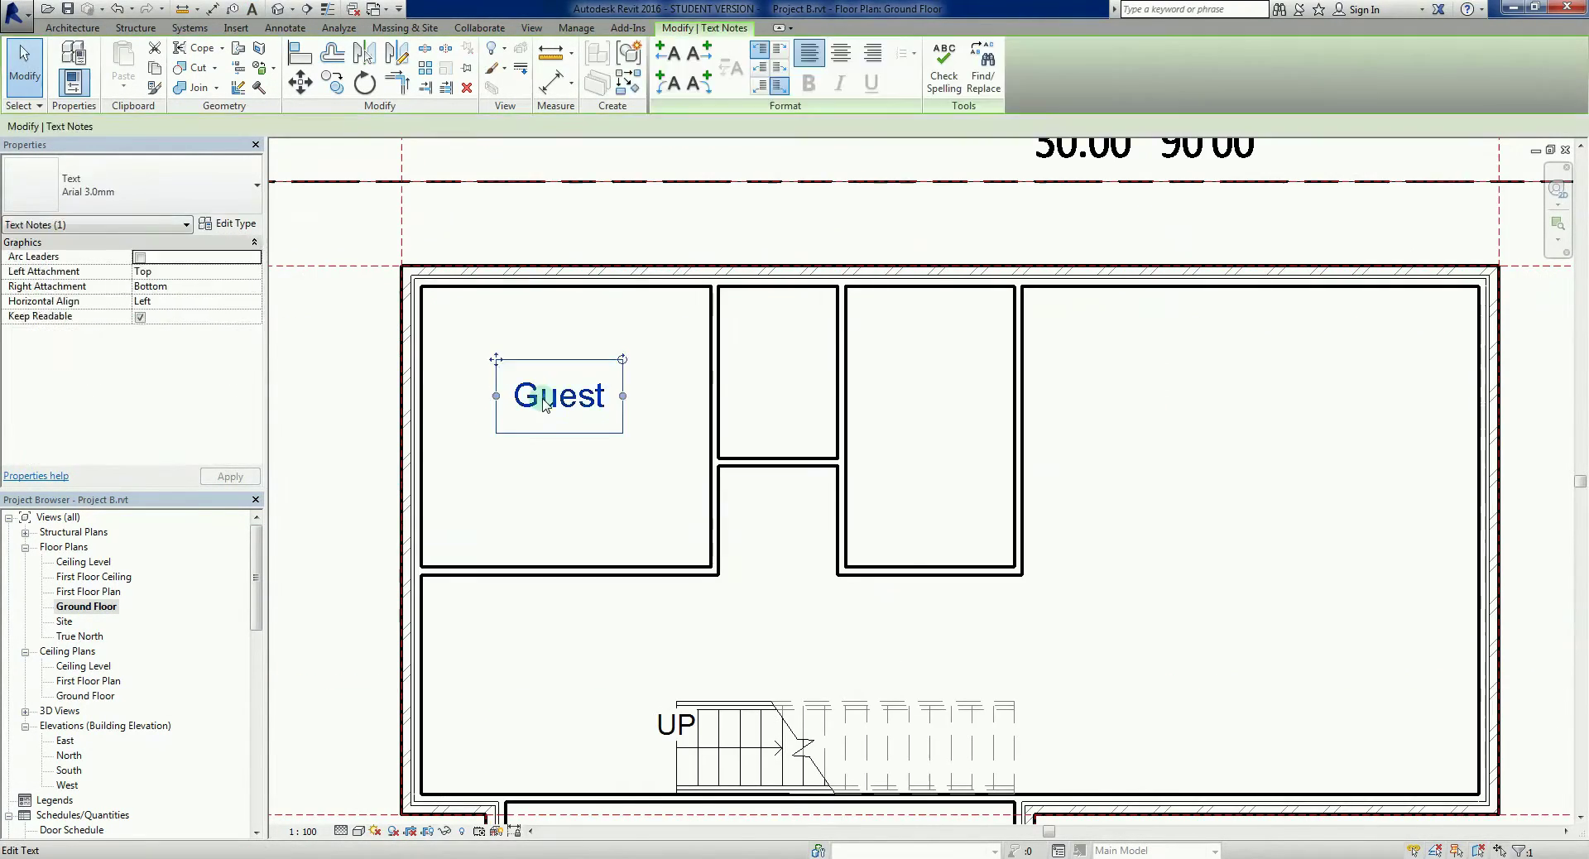
{"action": "key", "text": "Escape"}
Label the small rooms PDR and L'DRY.
{"action": "key", "text": "t"}
{"action": "key", "text": "x"}
{"action": "left_click", "coordinate": [749, 343]}
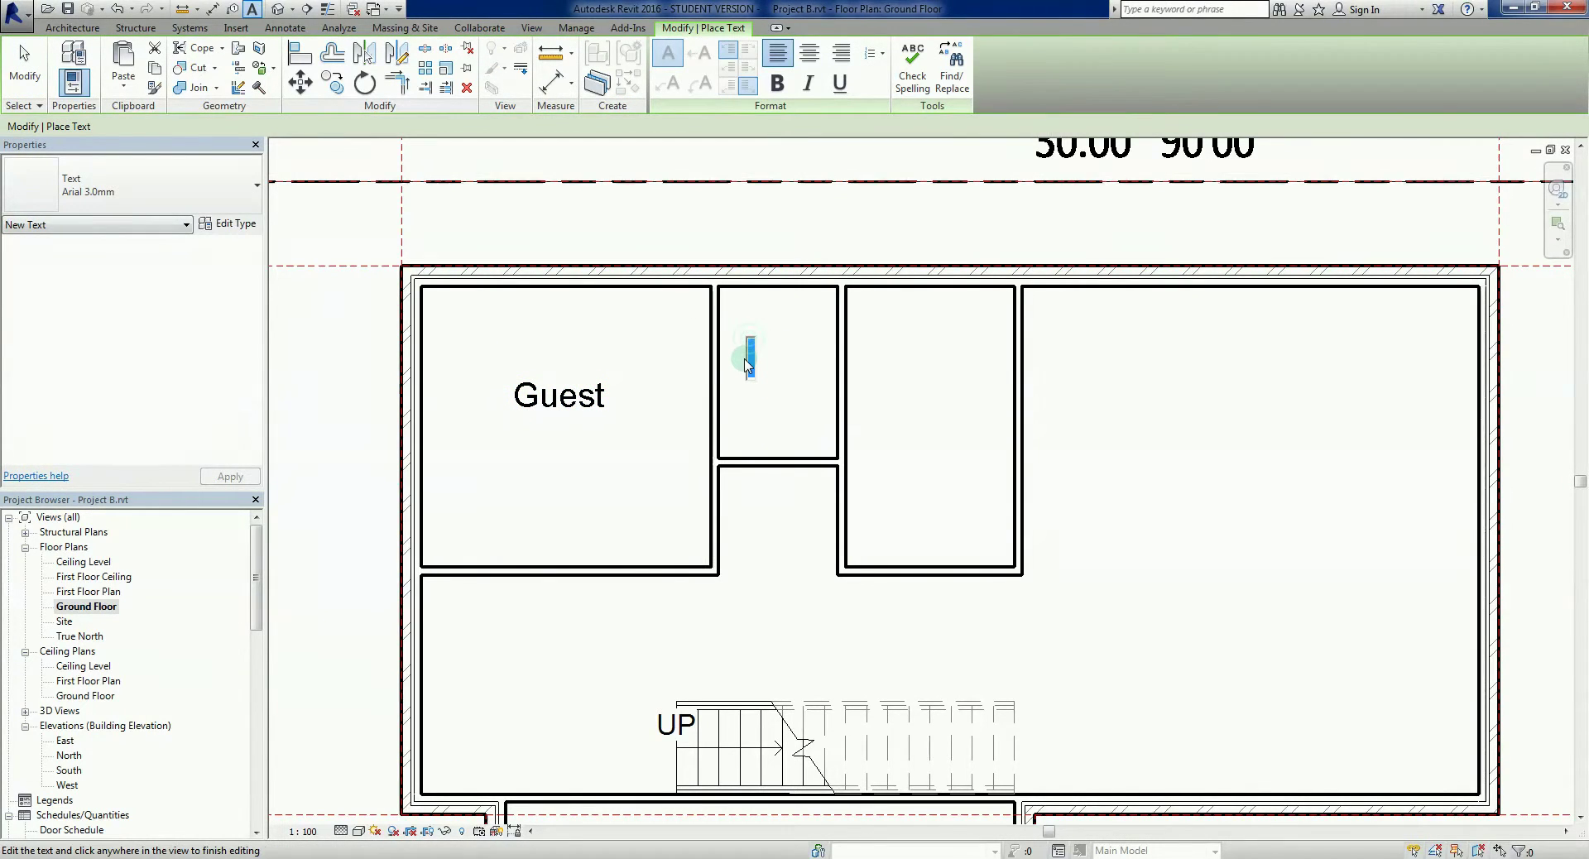
{"action": "type", "text": "PDR"}
{"action": "left_click", "coordinate": [758, 478]}
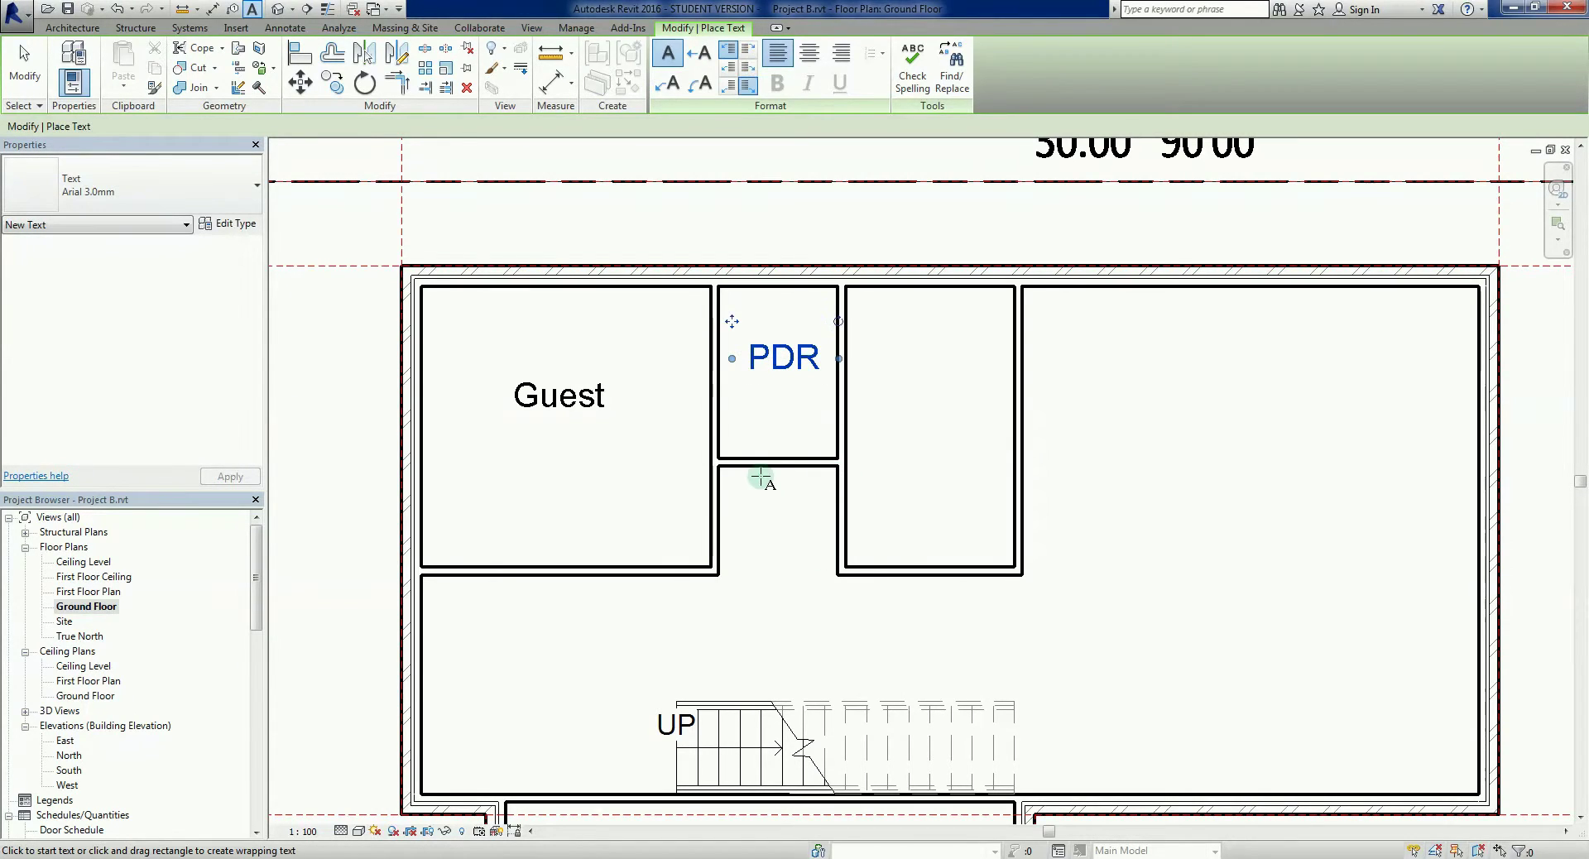
{"action": "left_click", "coordinate": [901, 442]}
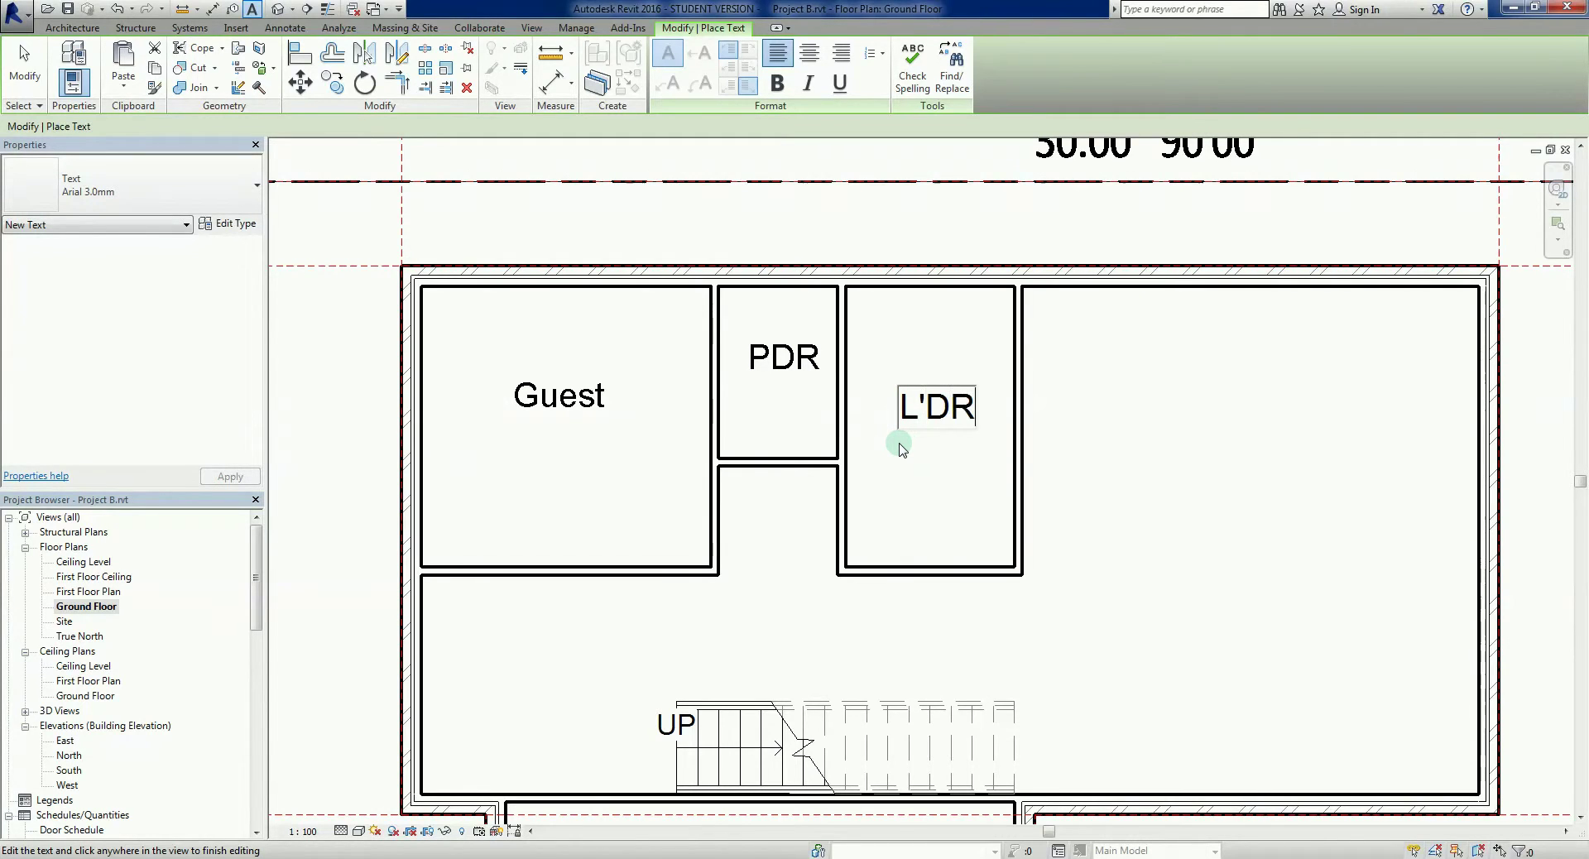
{"action": "left_click", "coordinate": [902, 448]}
Label the right-hand rooms KITCHEN and DINING.
{"action": "middle_click_drag", "start_coordinate": [1049, 532], "coordinate": [894, 518]}
{"action": "scroll", "coordinate": [894, 518], "scroll_direction": "down", "scroll_amount": 1}
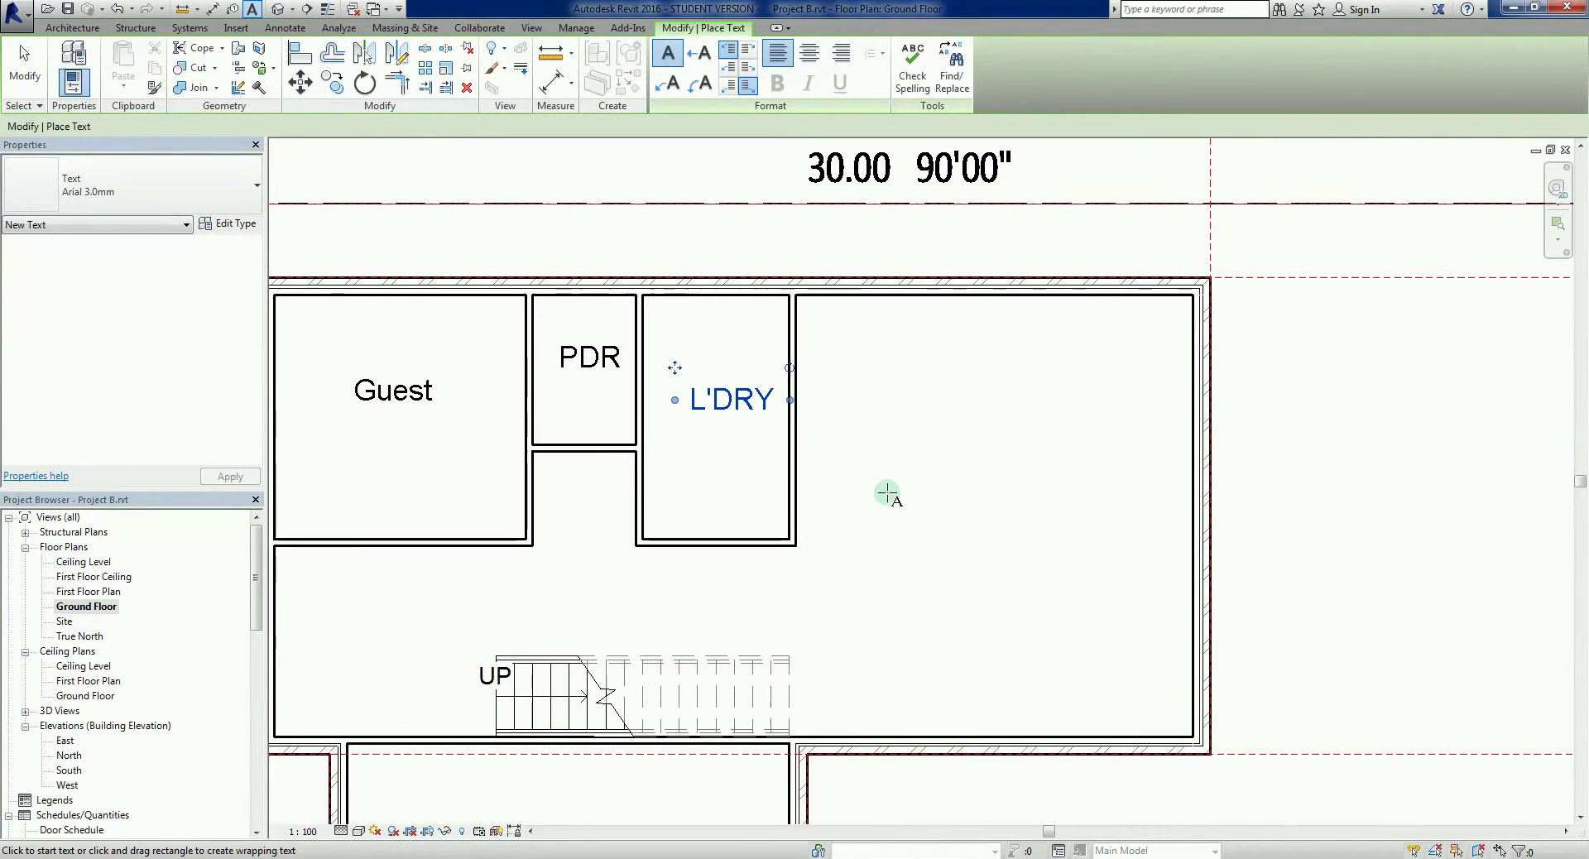
{"action": "left_click", "coordinate": [829, 374]}
{"action": "type", "text": "KIT"}
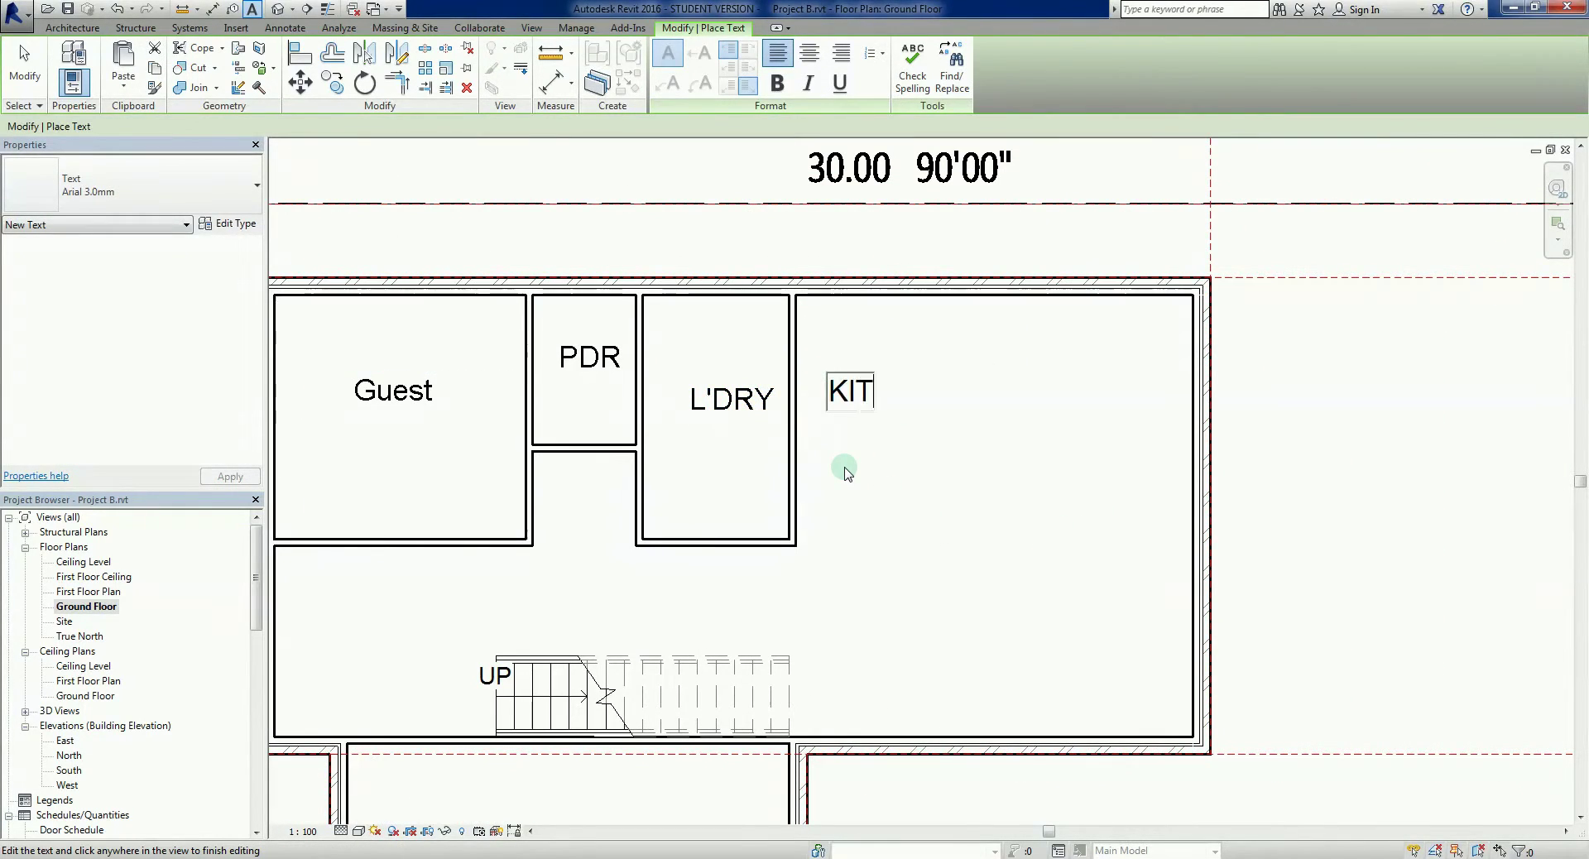
{"action": "type", "text": "CHEN"}
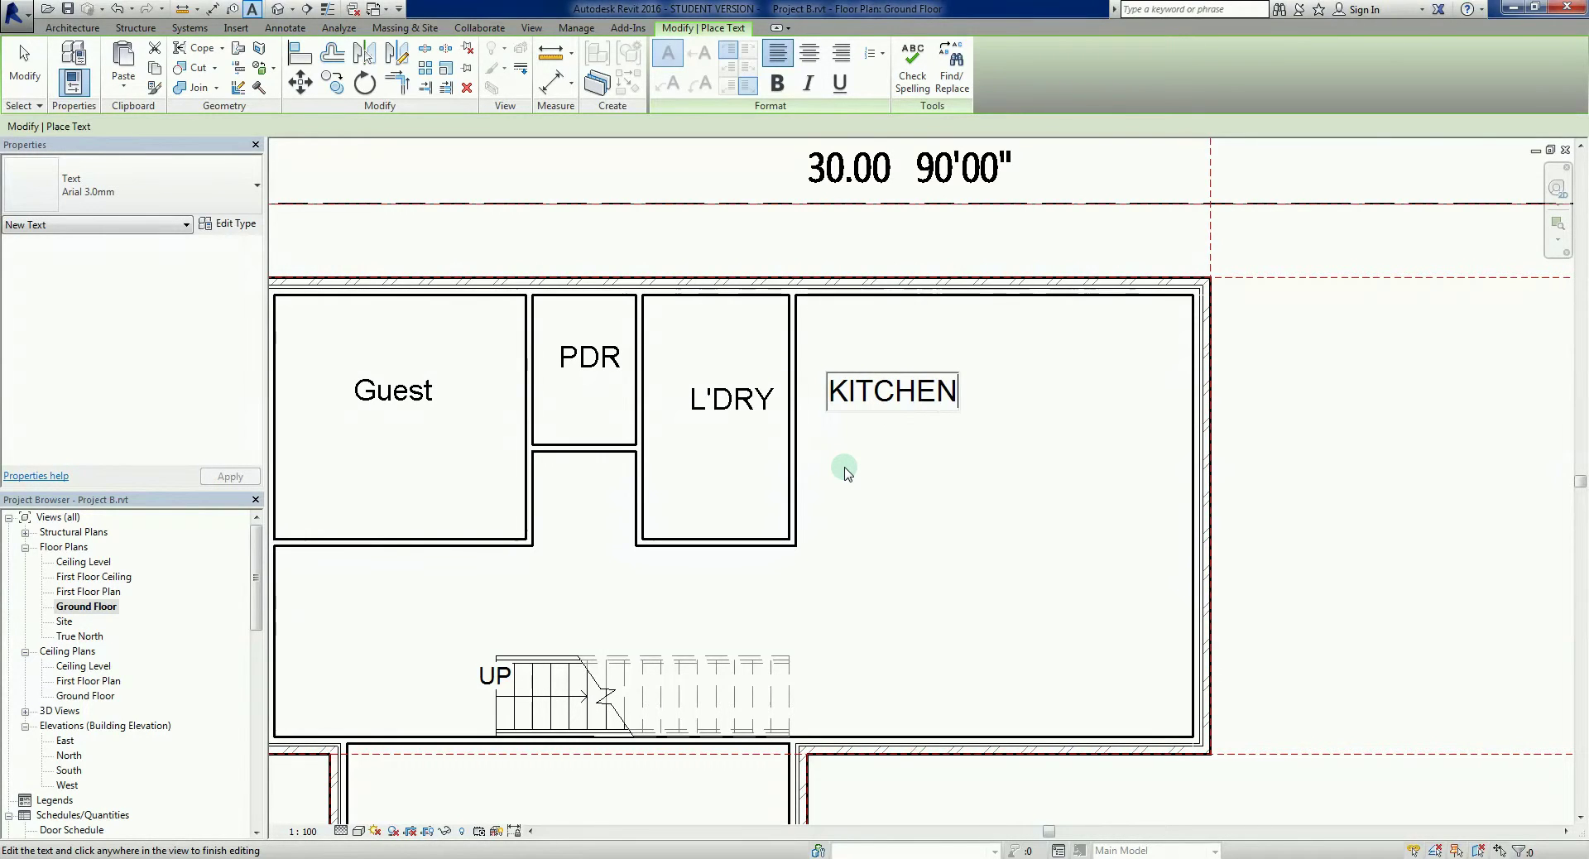
{"action": "left_click", "coordinate": [965, 480]}
{"action": "left_click", "coordinate": [1082, 384]}
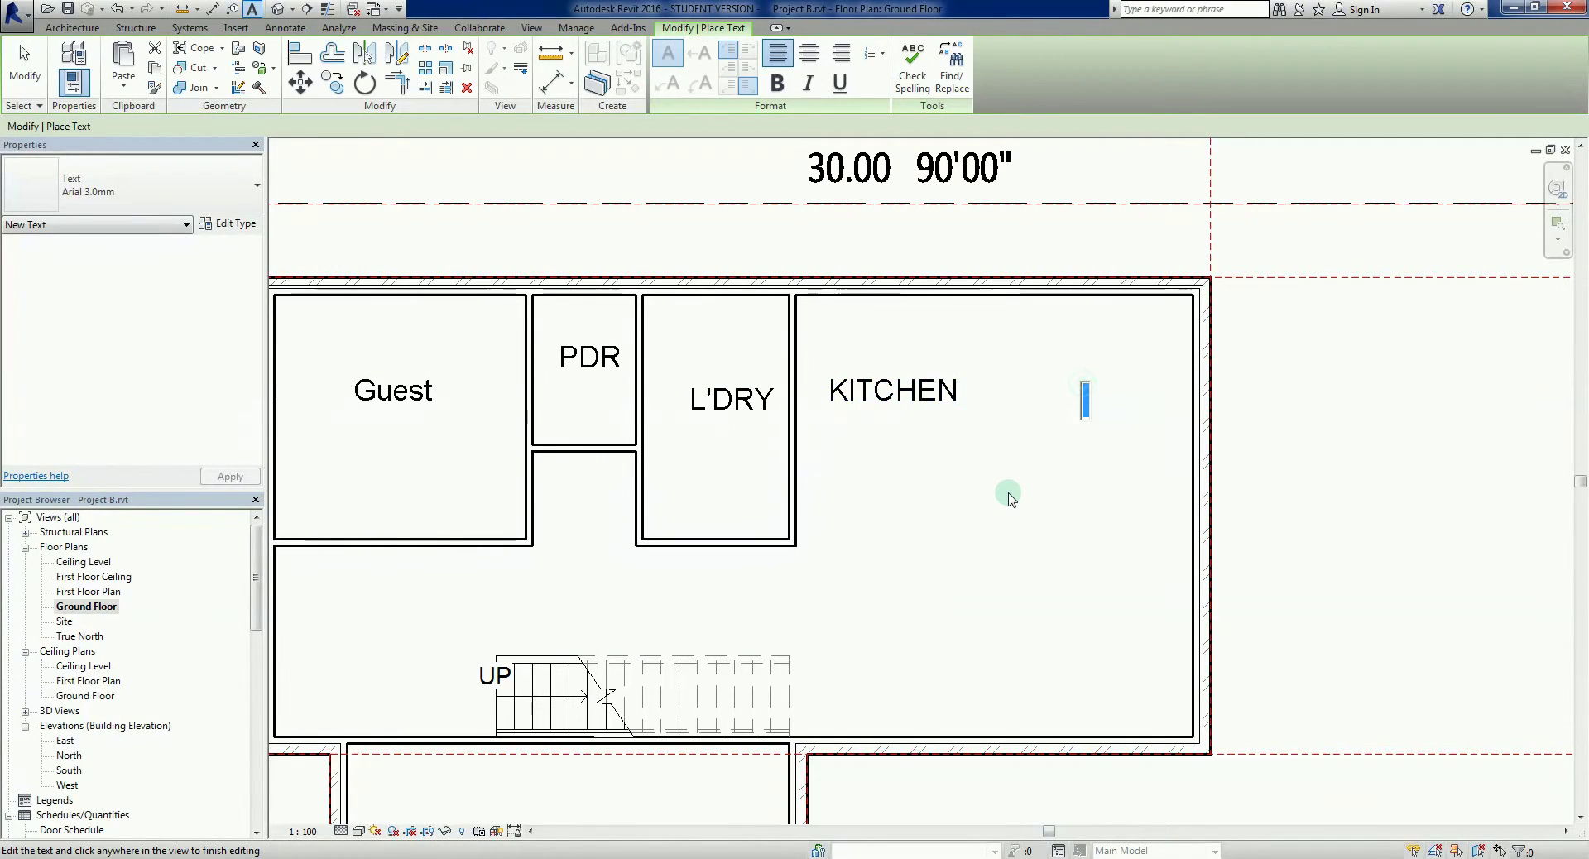
{"action": "type", "text": "DINING"}
{"action": "left_click", "coordinate": [1020, 495]}
Add the LIVING label in the open lower area.
{"action": "middle_click_drag", "start_coordinate": [1036, 616], "coordinate": [1019, 565]}
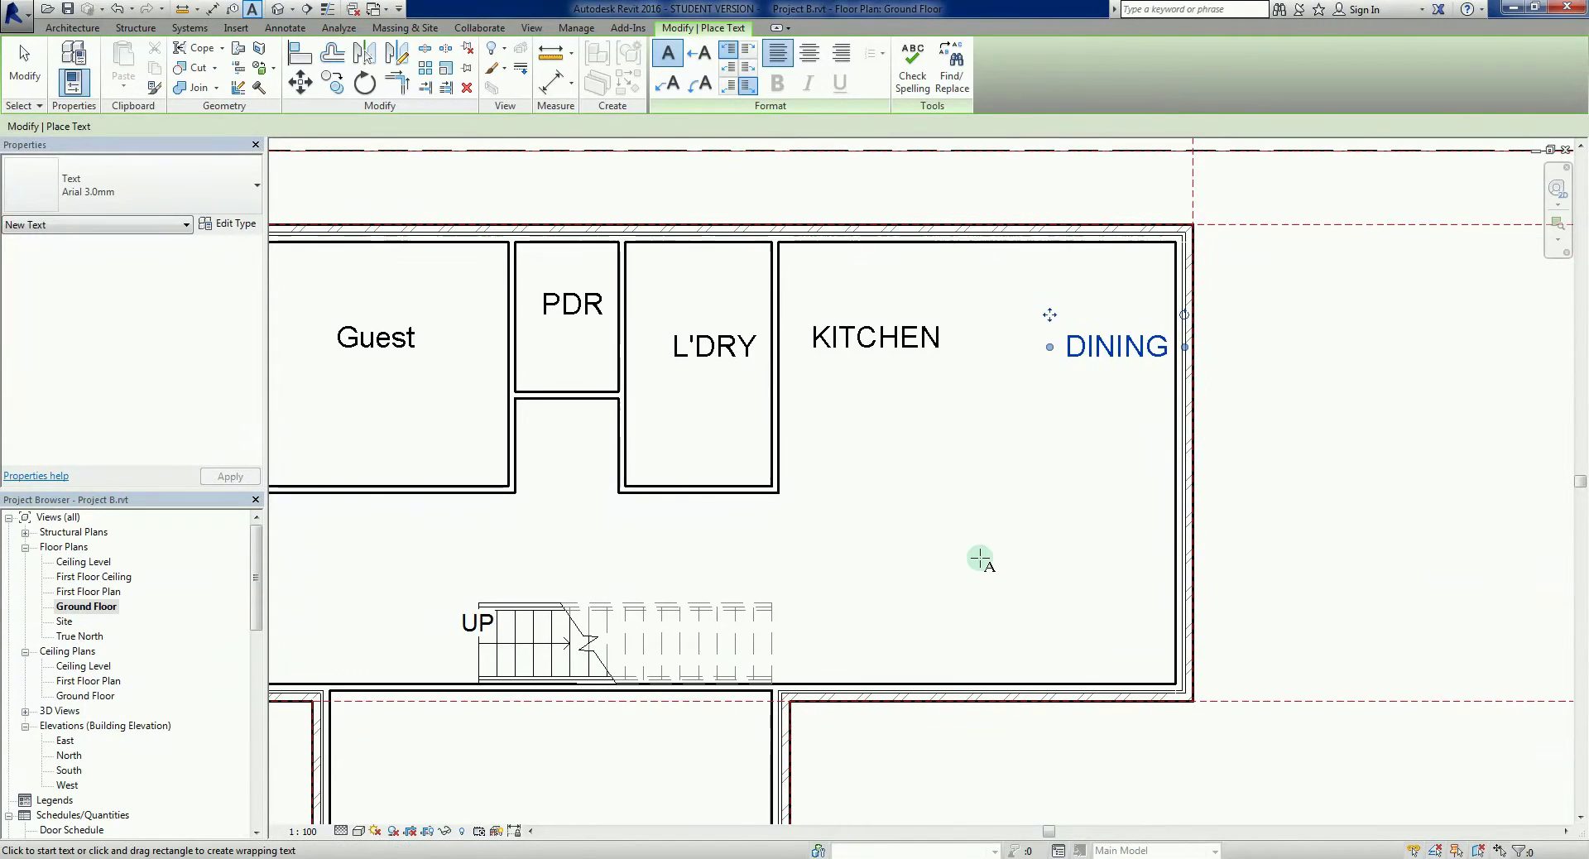
{"action": "left_click", "coordinate": [977, 557]}
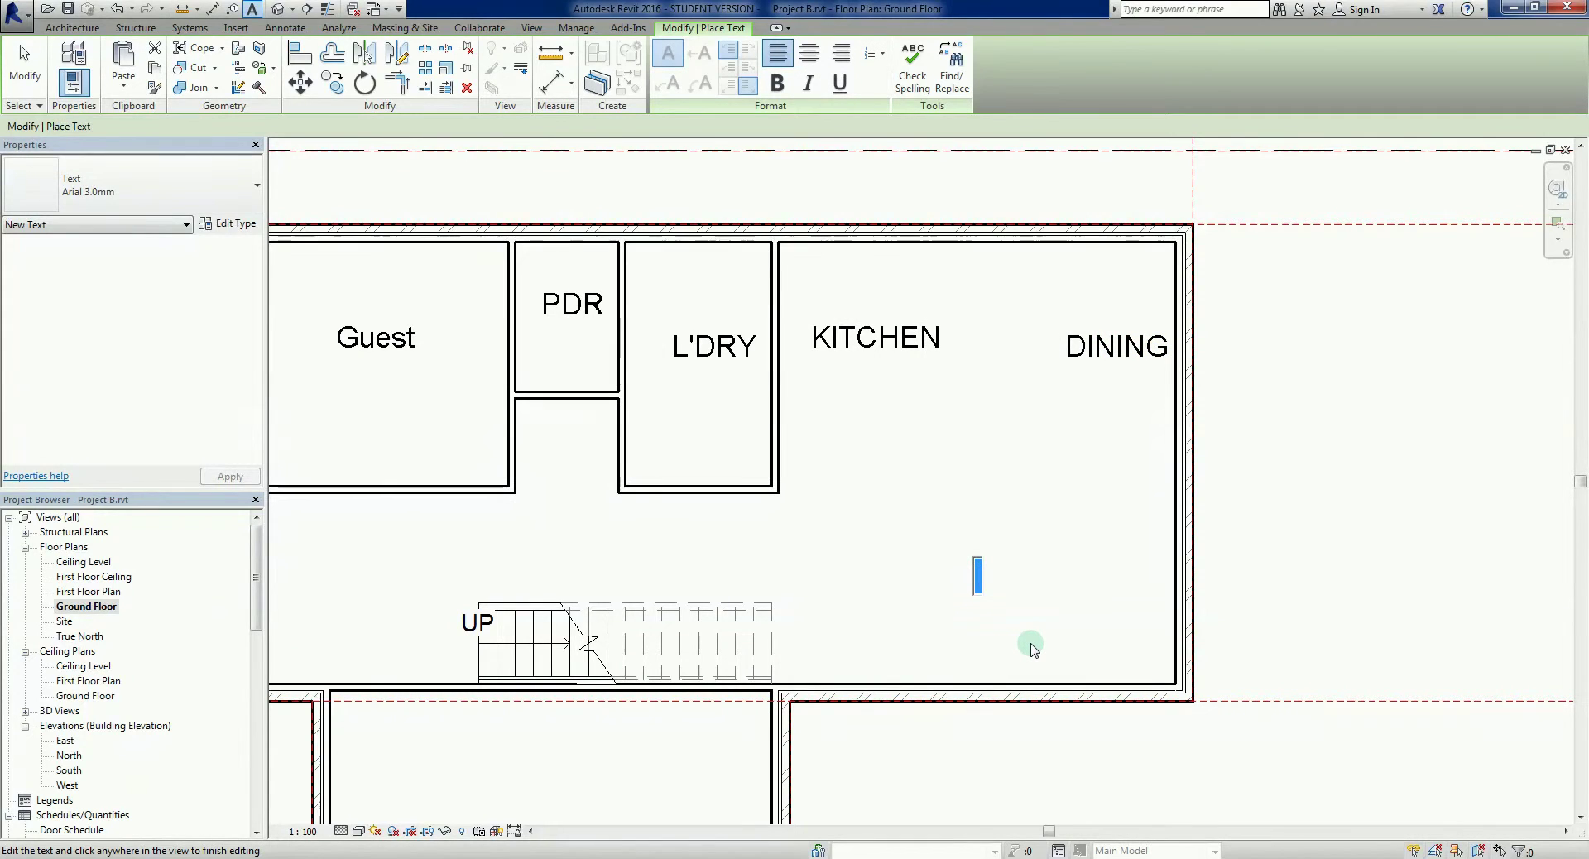
{"action": "type", "text": "LIVING"}
{"action": "left_click", "coordinate": [1032, 649]}
{"action": "key", "text": "Escape"}
{"action": "scroll", "coordinate": [985, 563], "scroll_direction": "down", "scroll_amount": 2}
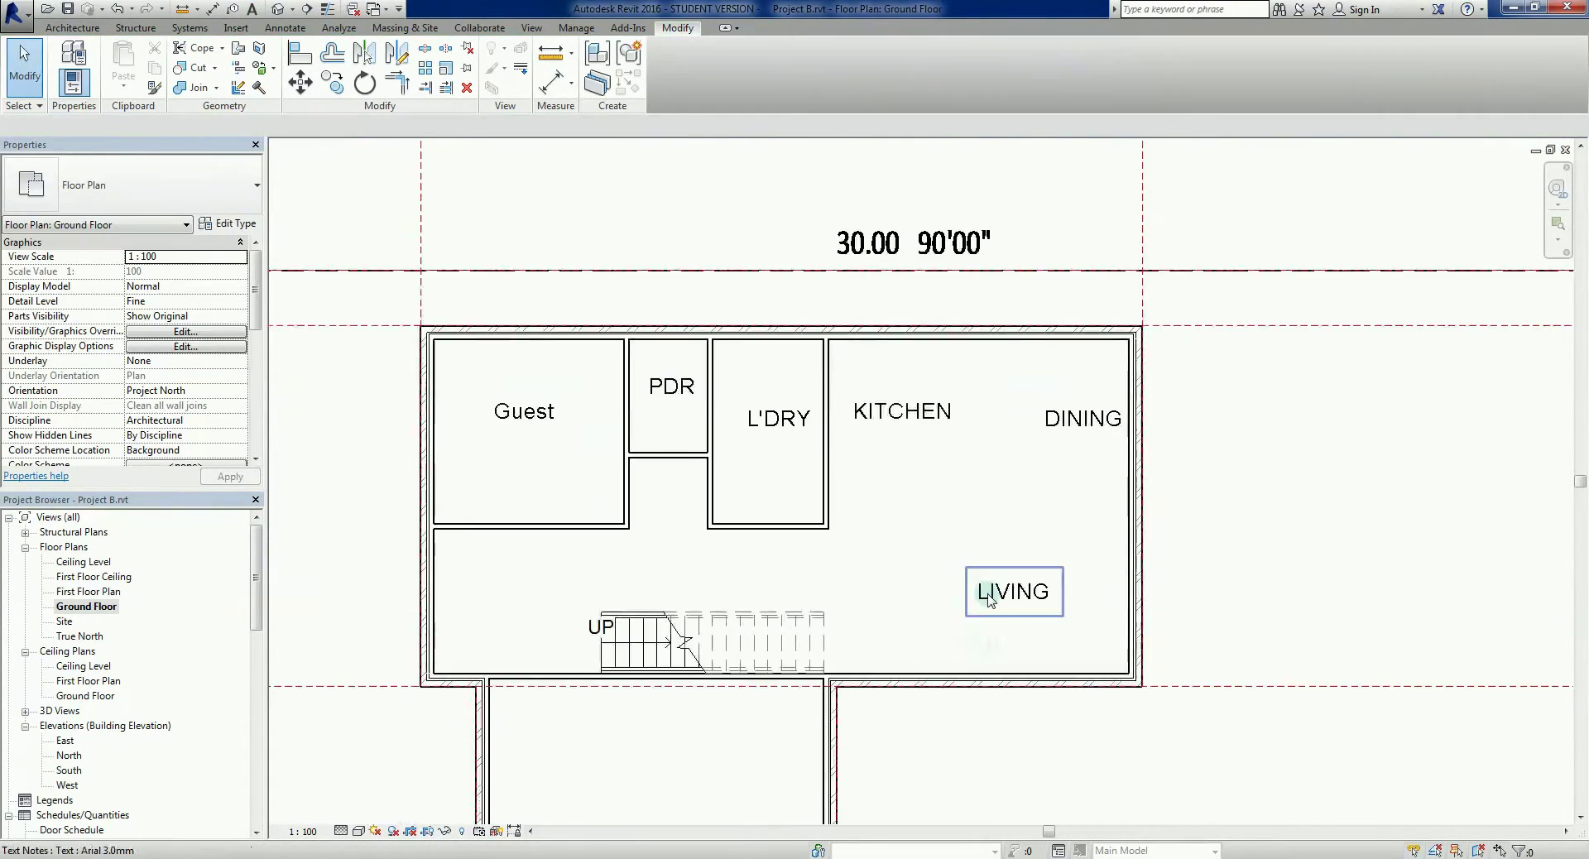
{"action": "scroll", "coordinate": [977, 514], "scroll_direction": "down", "scroll_amount": 2}
{"action": "scroll", "coordinate": [922, 603], "scroll_direction": "up", "scroll_amount": 1}
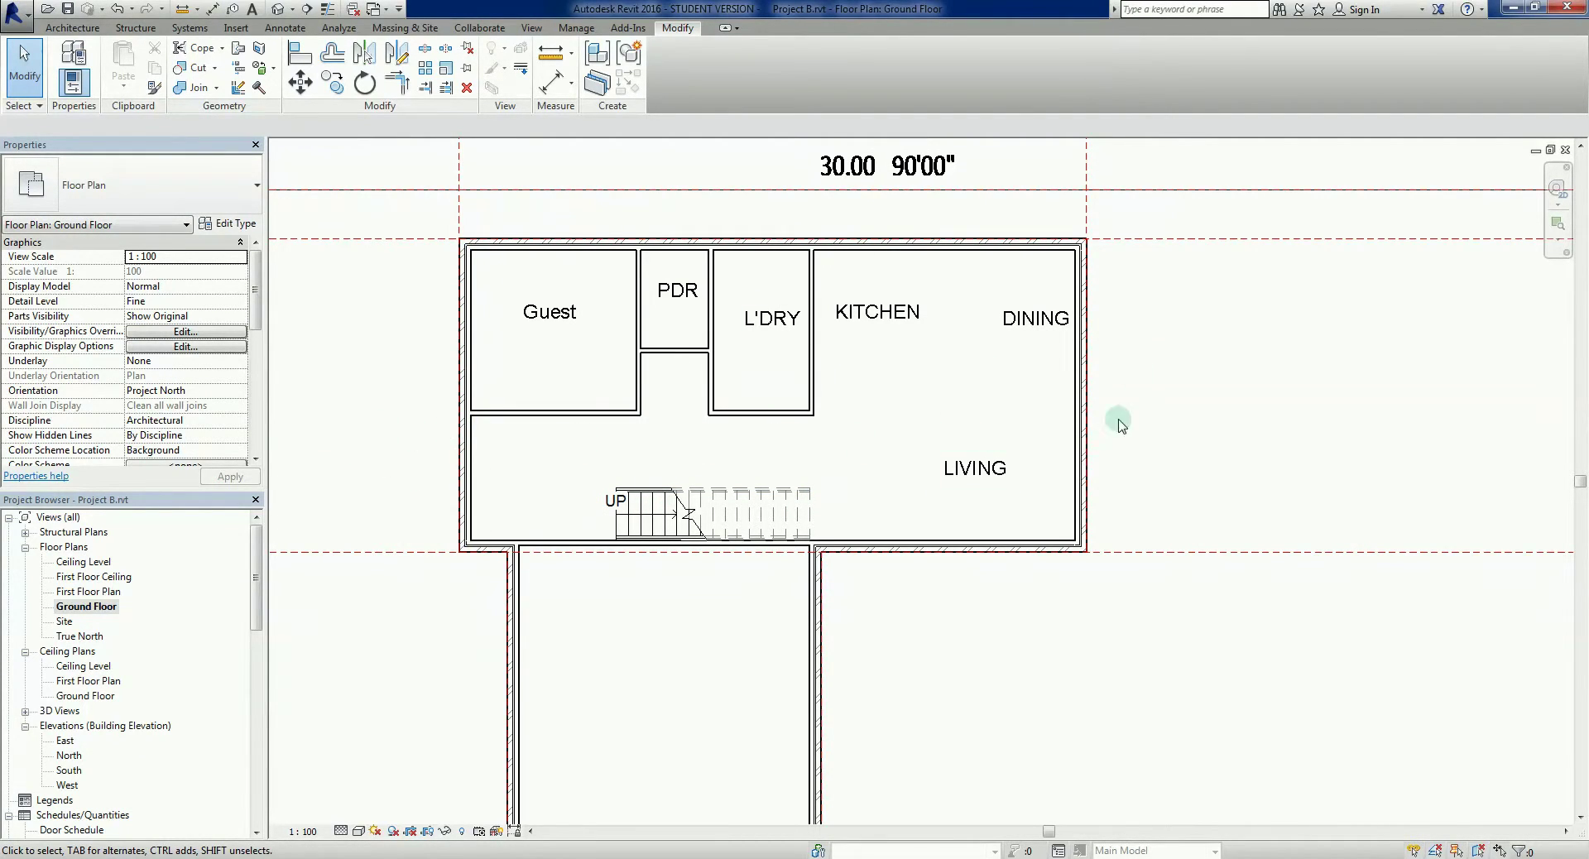
{"action": "scroll", "coordinate": [1113, 355], "scroll_direction": "down", "scroll_amount": 2}
{"action": "scroll", "coordinate": [1233, 365], "scroll_direction": "down", "scroll_amount": 2}
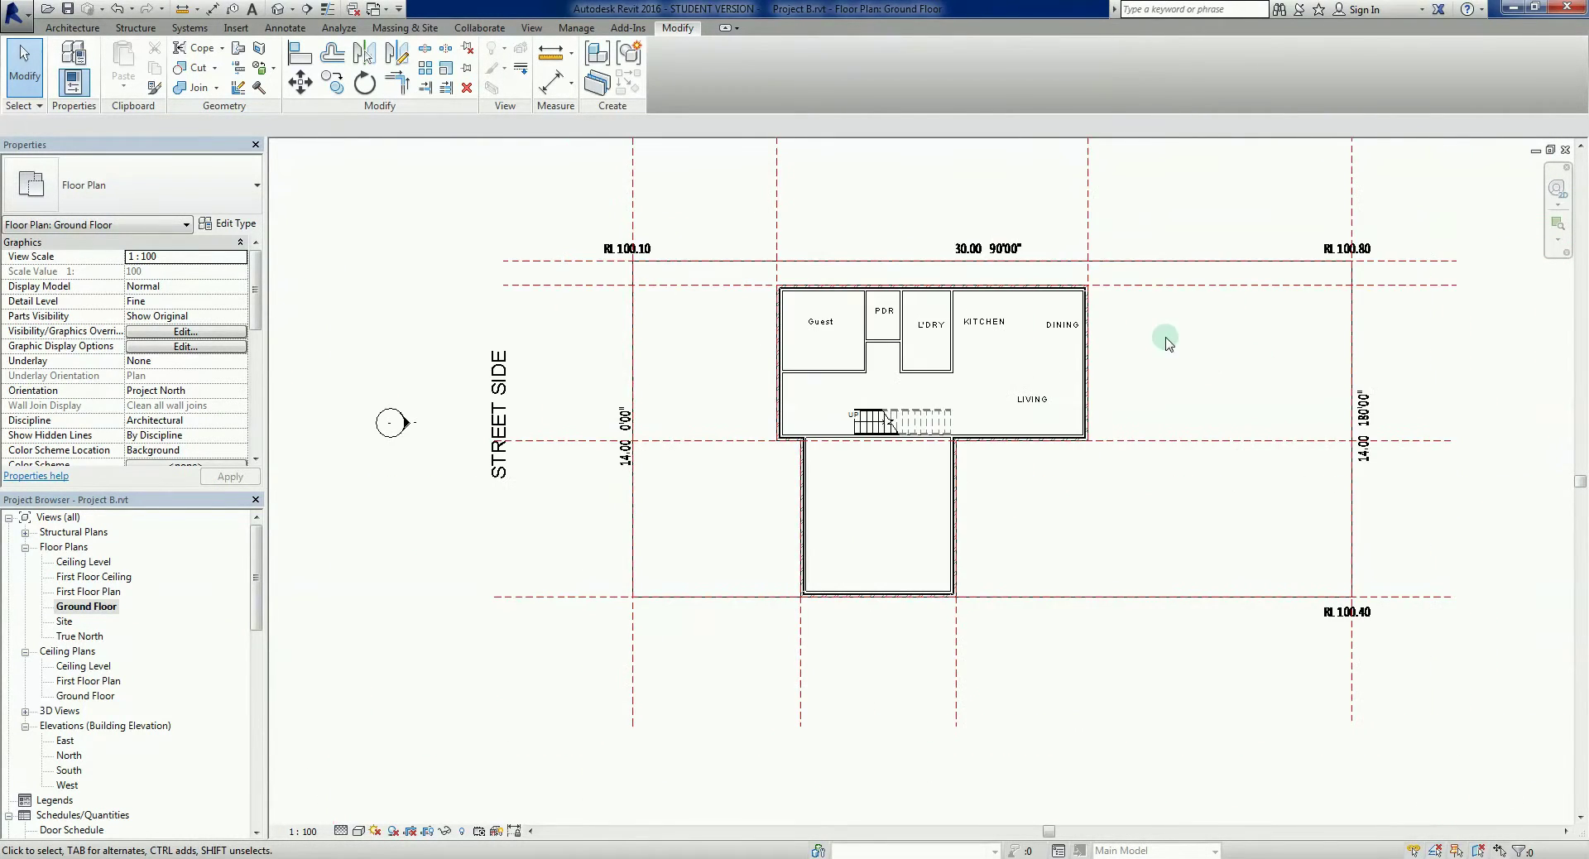
{"action": "scroll", "coordinate": [1219, 364], "scroll_direction": "up", "scroll_amount": 2}
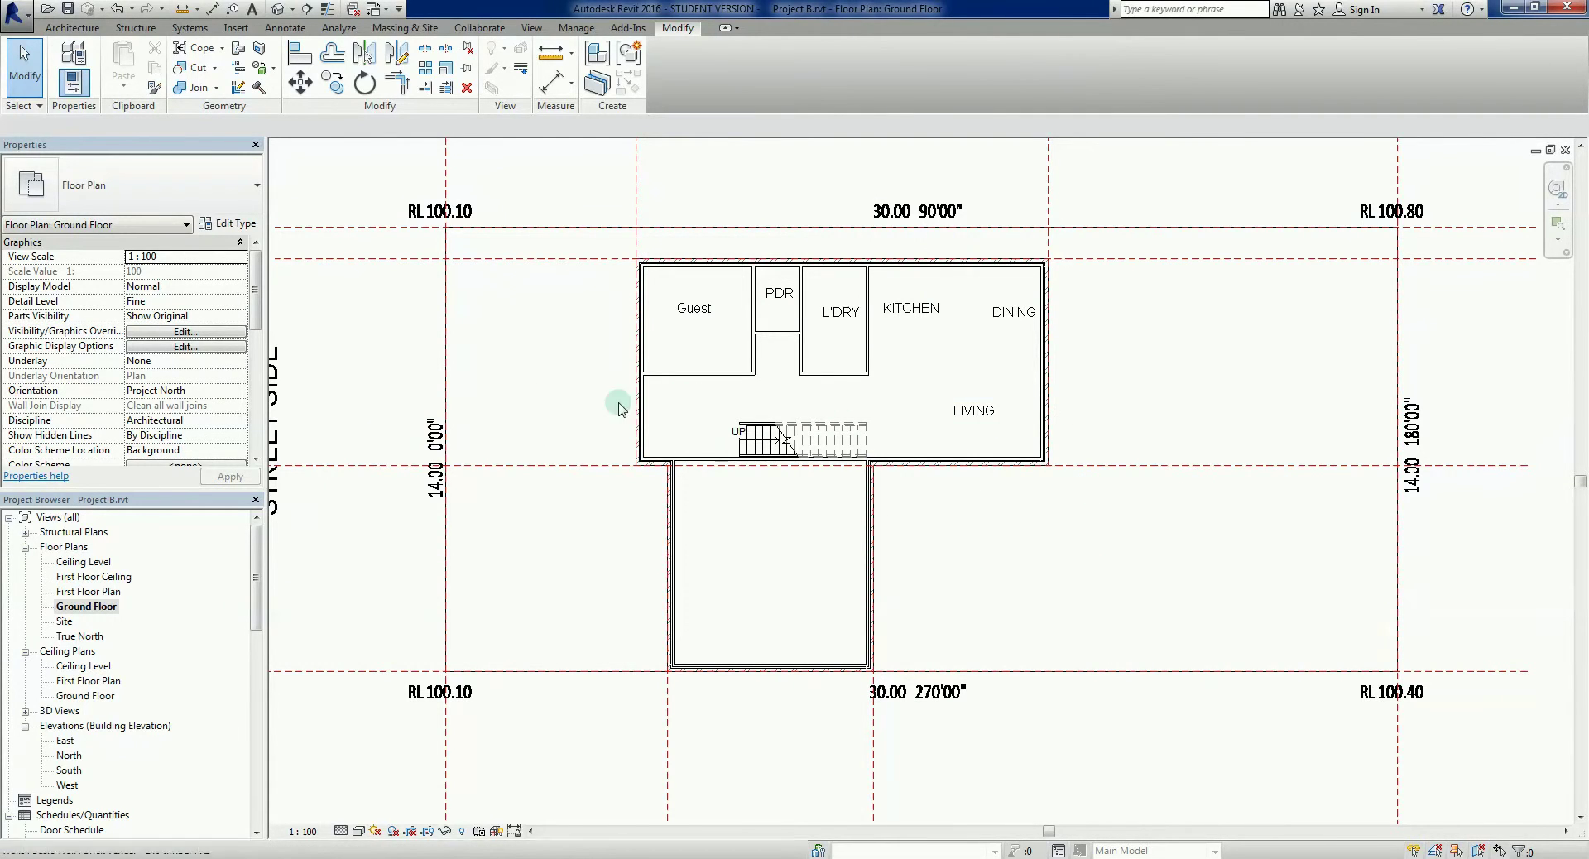
{"action": "scroll", "coordinate": [770, 521], "scroll_direction": "up", "scroll_amount": 1}
{"action": "scroll", "coordinate": [784, 518], "scroll_direction": "down", "scroll_amount": 1}
{"action": "scroll", "coordinate": [1004, 595], "scroll_direction": "up", "scroll_amount": 2}
{"action": "scroll", "coordinate": [1064, 642], "scroll_direction": "up", "scroll_amount": 1}
{"action": "scroll", "coordinate": [1056, 638], "scroll_direction": "down", "scroll_amount": 2}
{"action": "middle_click_drag", "start_coordinate": [1056, 638], "coordinate": [1057, 610]}
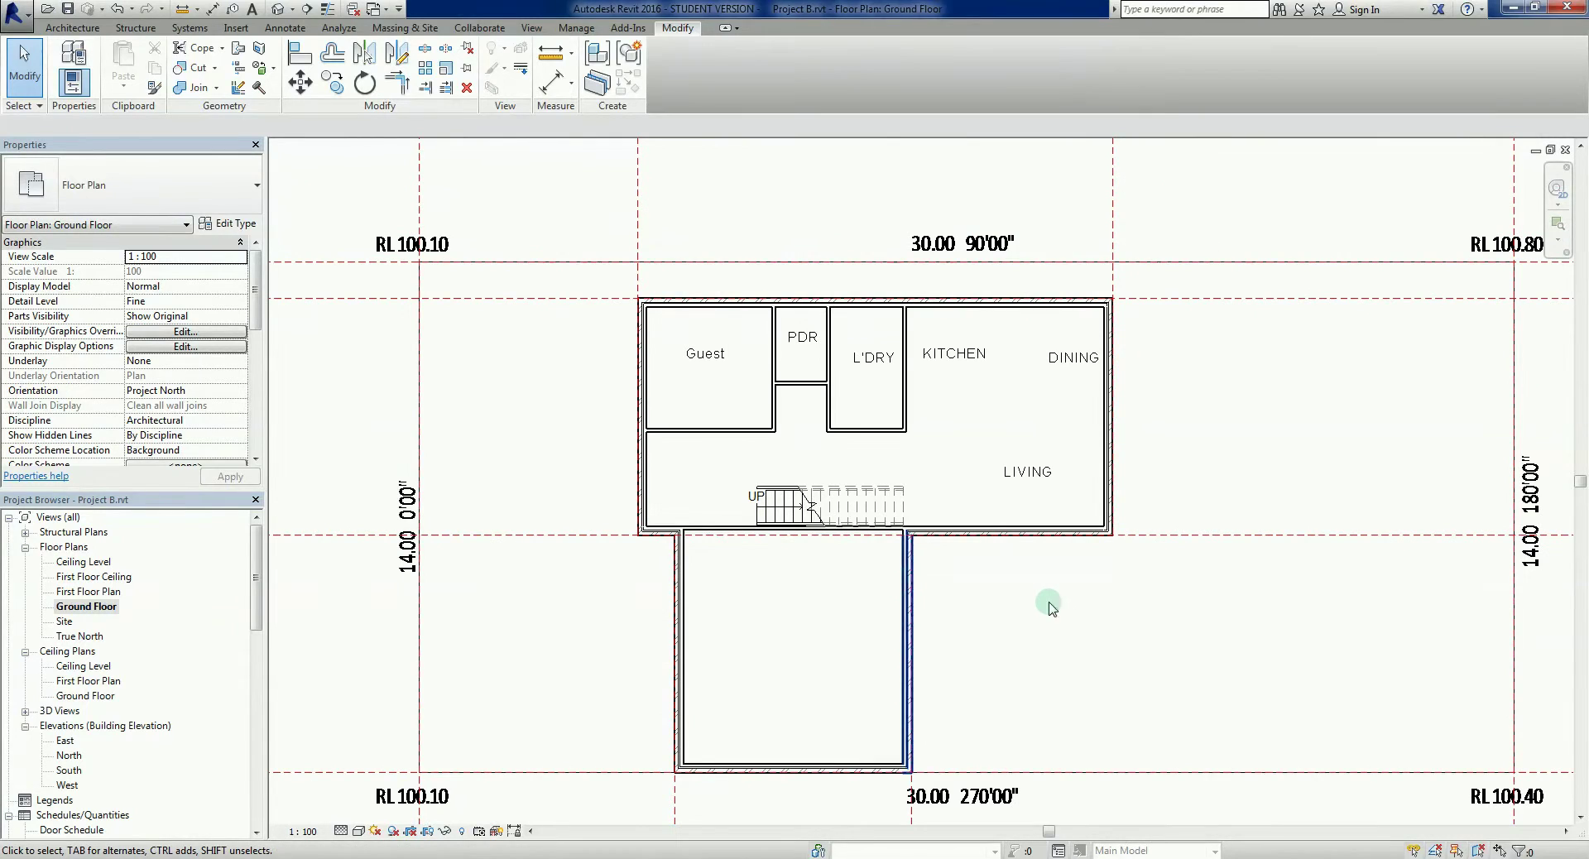
{"action": "double_click", "coordinate": [79, 592]}
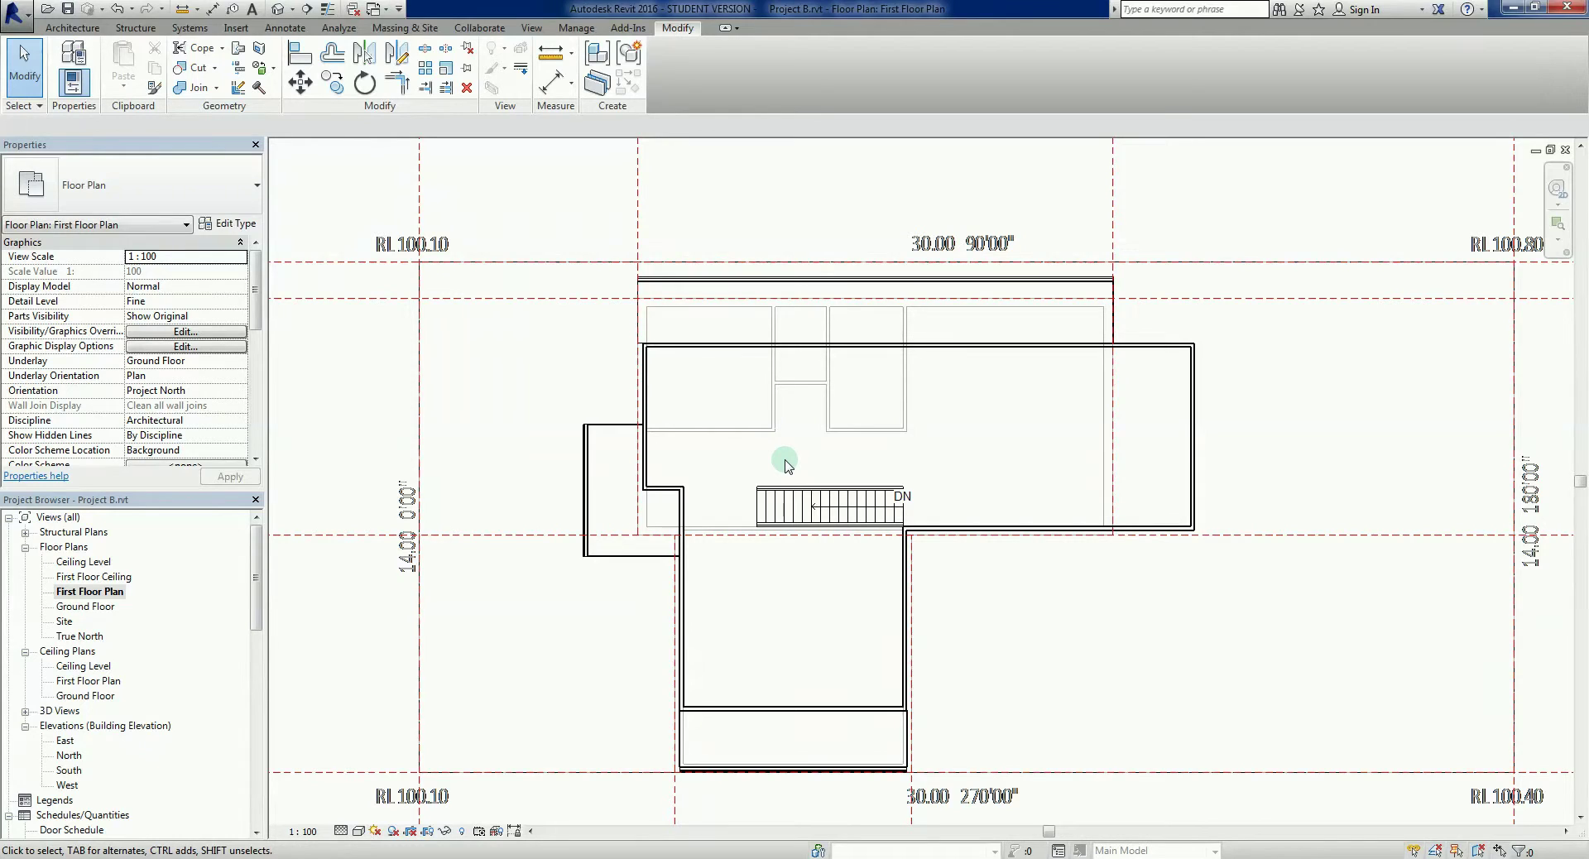
{"action": "scroll", "coordinate": [797, 462], "scroll_direction": "up", "scroll_amount": 2}
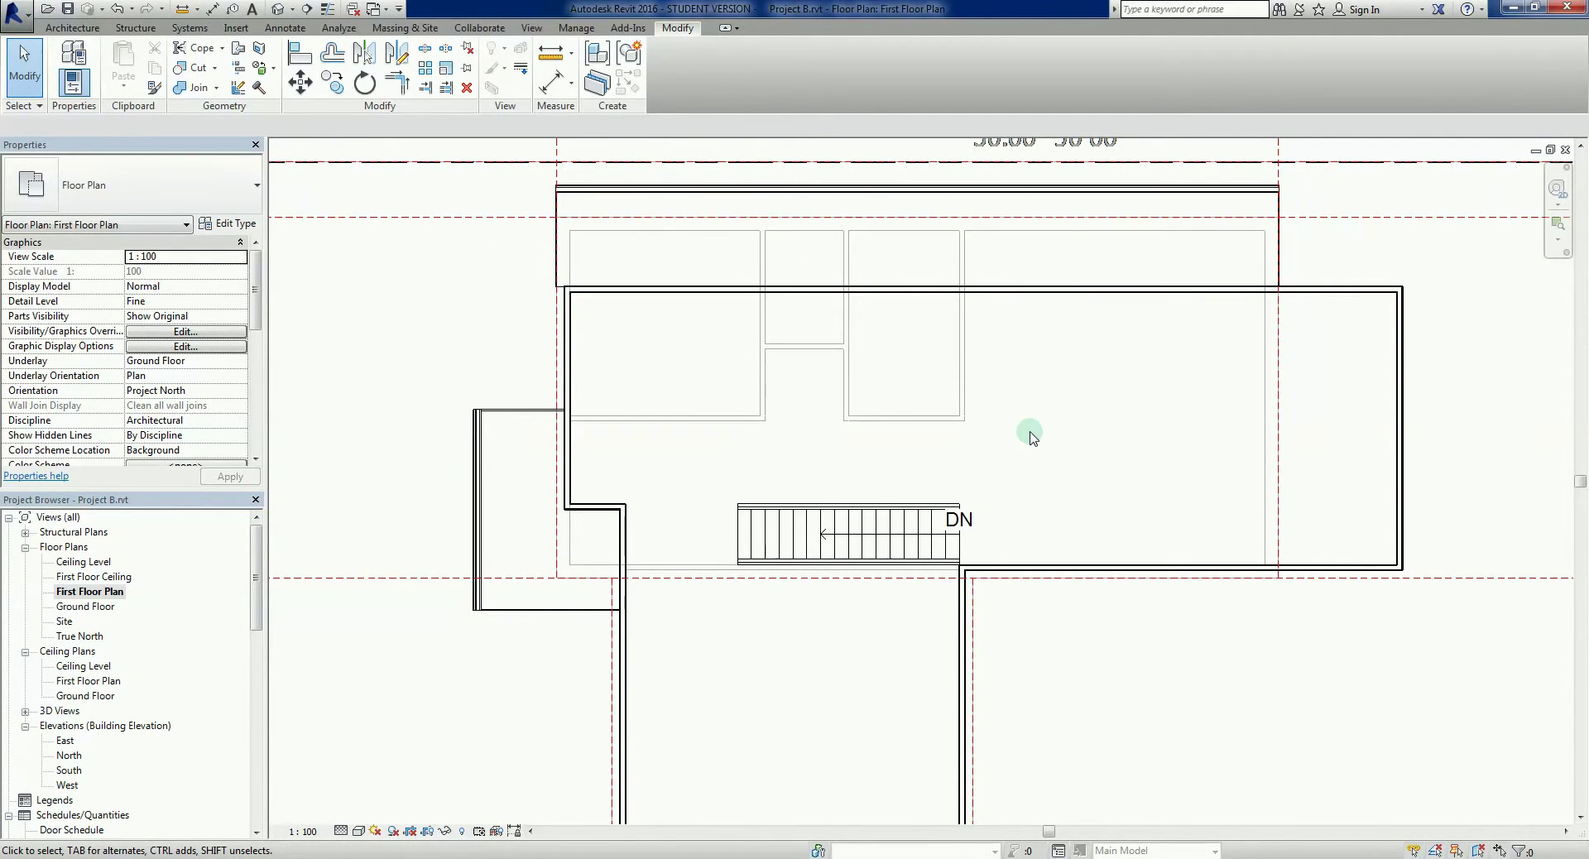
{"action": "scroll", "coordinate": [1030, 437], "scroll_direction": "down", "scroll_amount": 1}
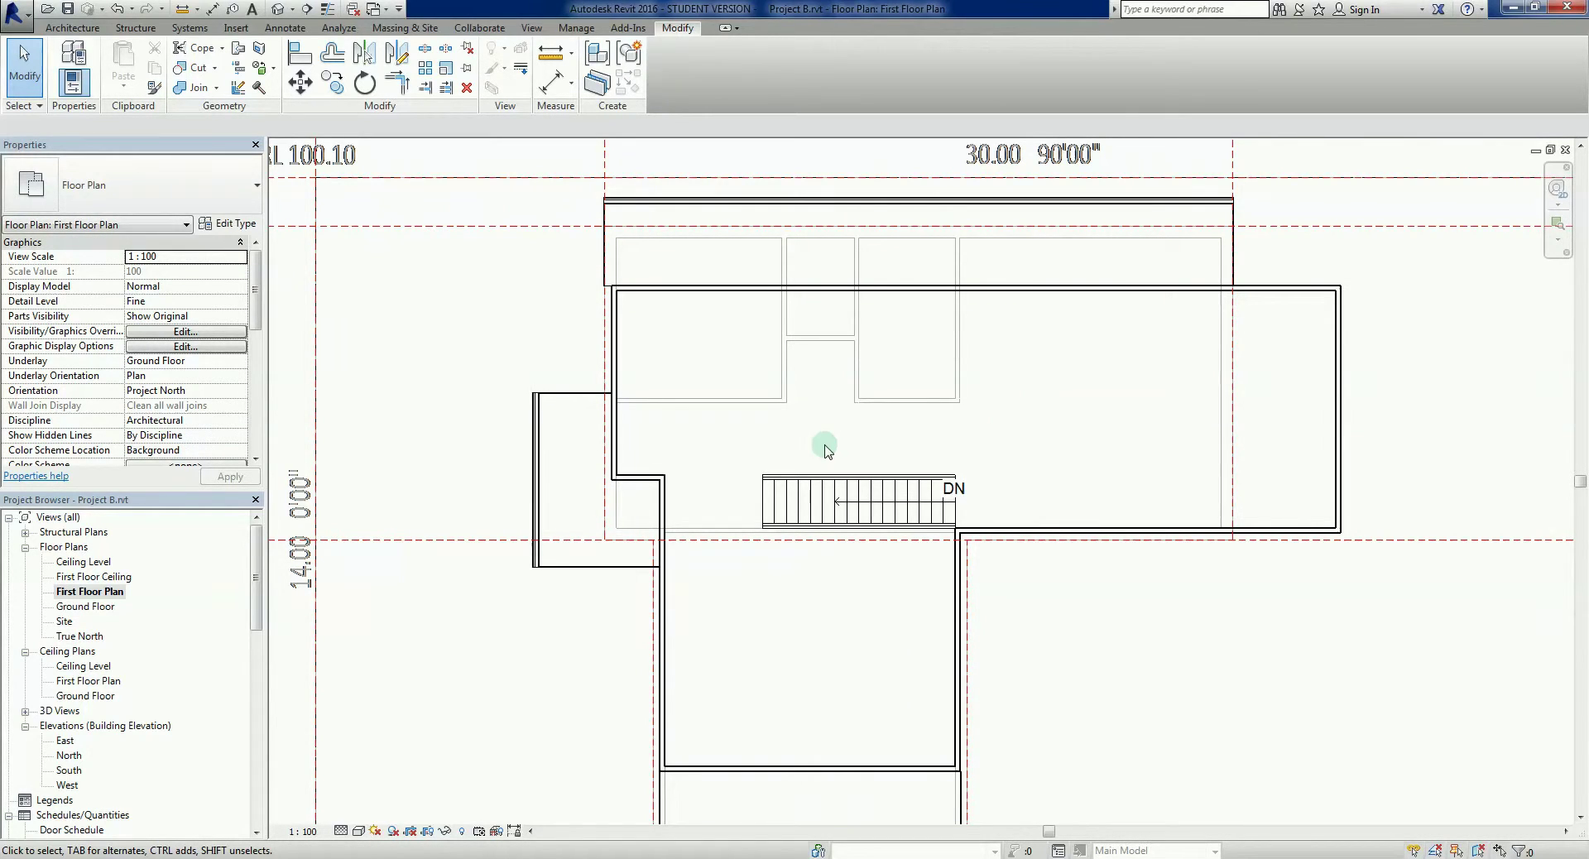
{"action": "scroll", "coordinate": [837, 447], "scroll_direction": "down", "scroll_amount": 3}
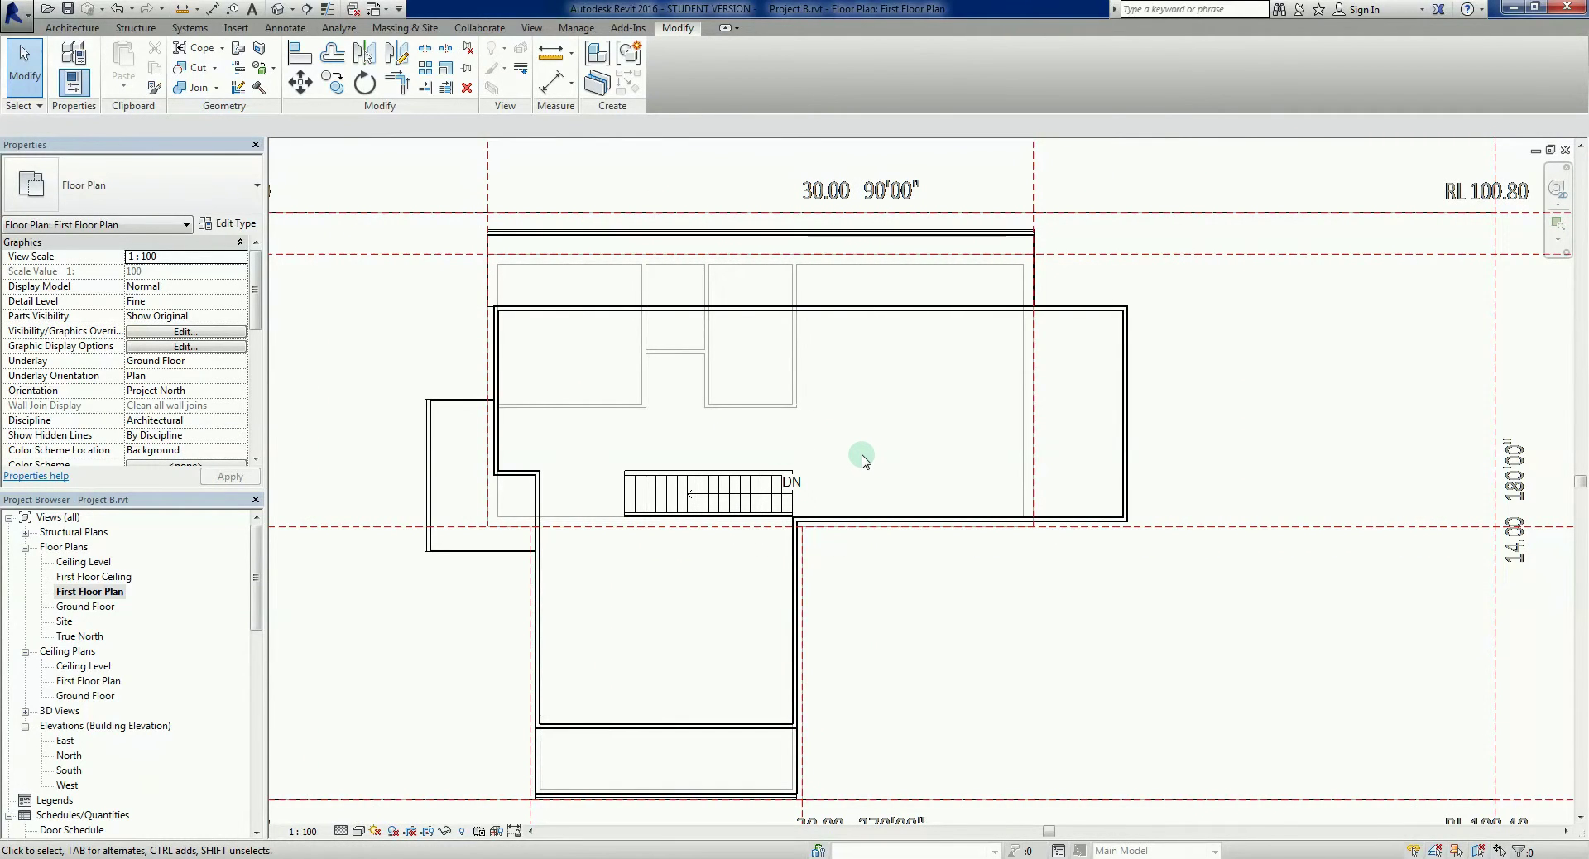
Keep the new walls' top constraint at First Floor Ceiling.
{"action": "key", "text": "w"}
{"action": "key", "text": "a"}
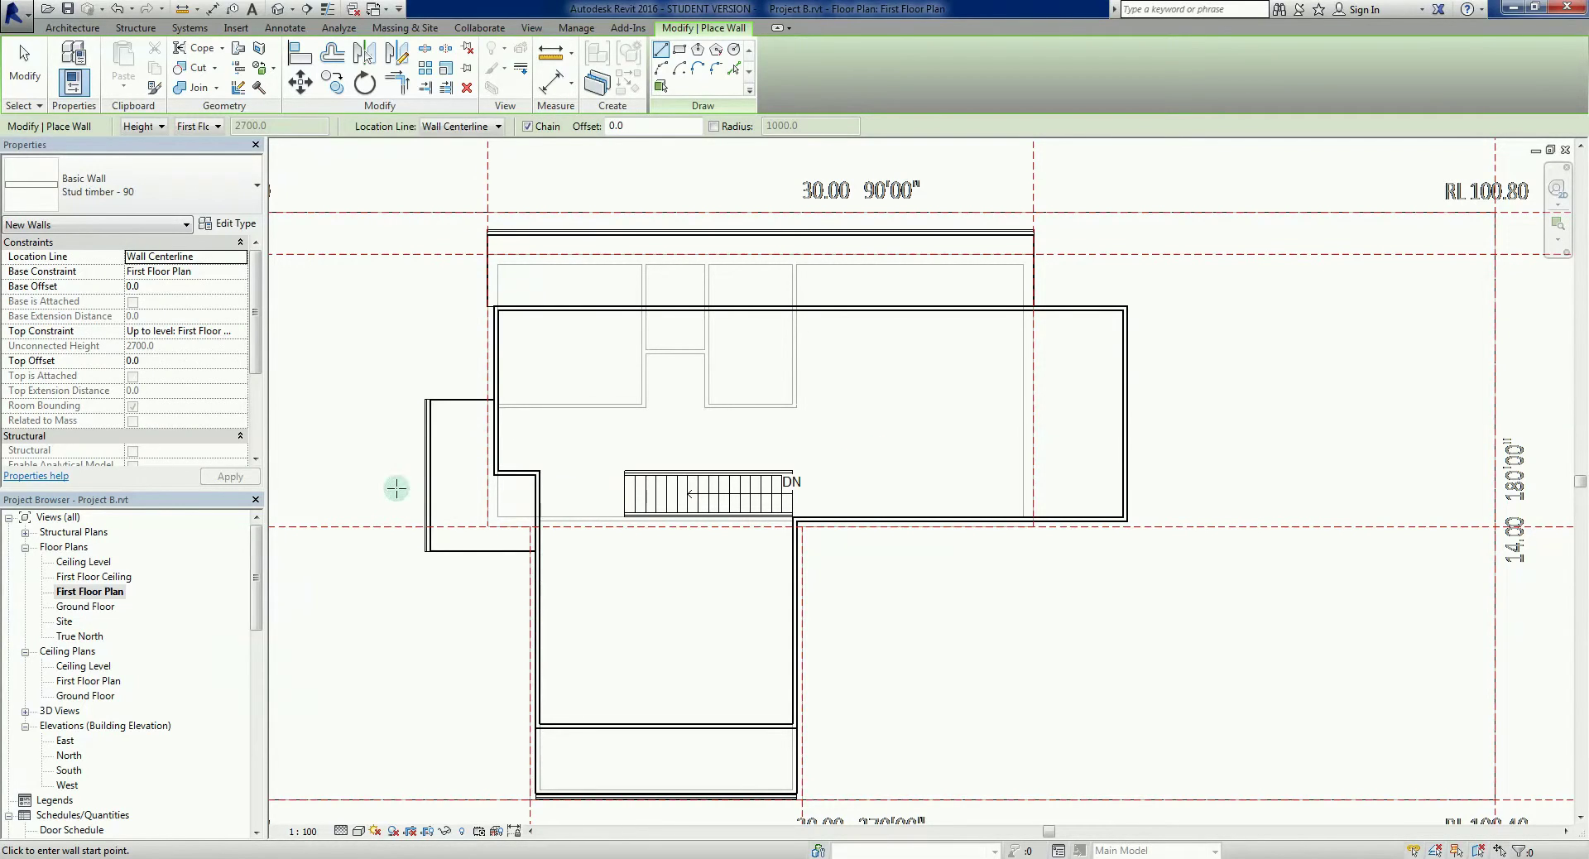
{"action": "left_click", "coordinate": [215, 331]}
{"action": "left_click", "coordinate": [240, 332]}
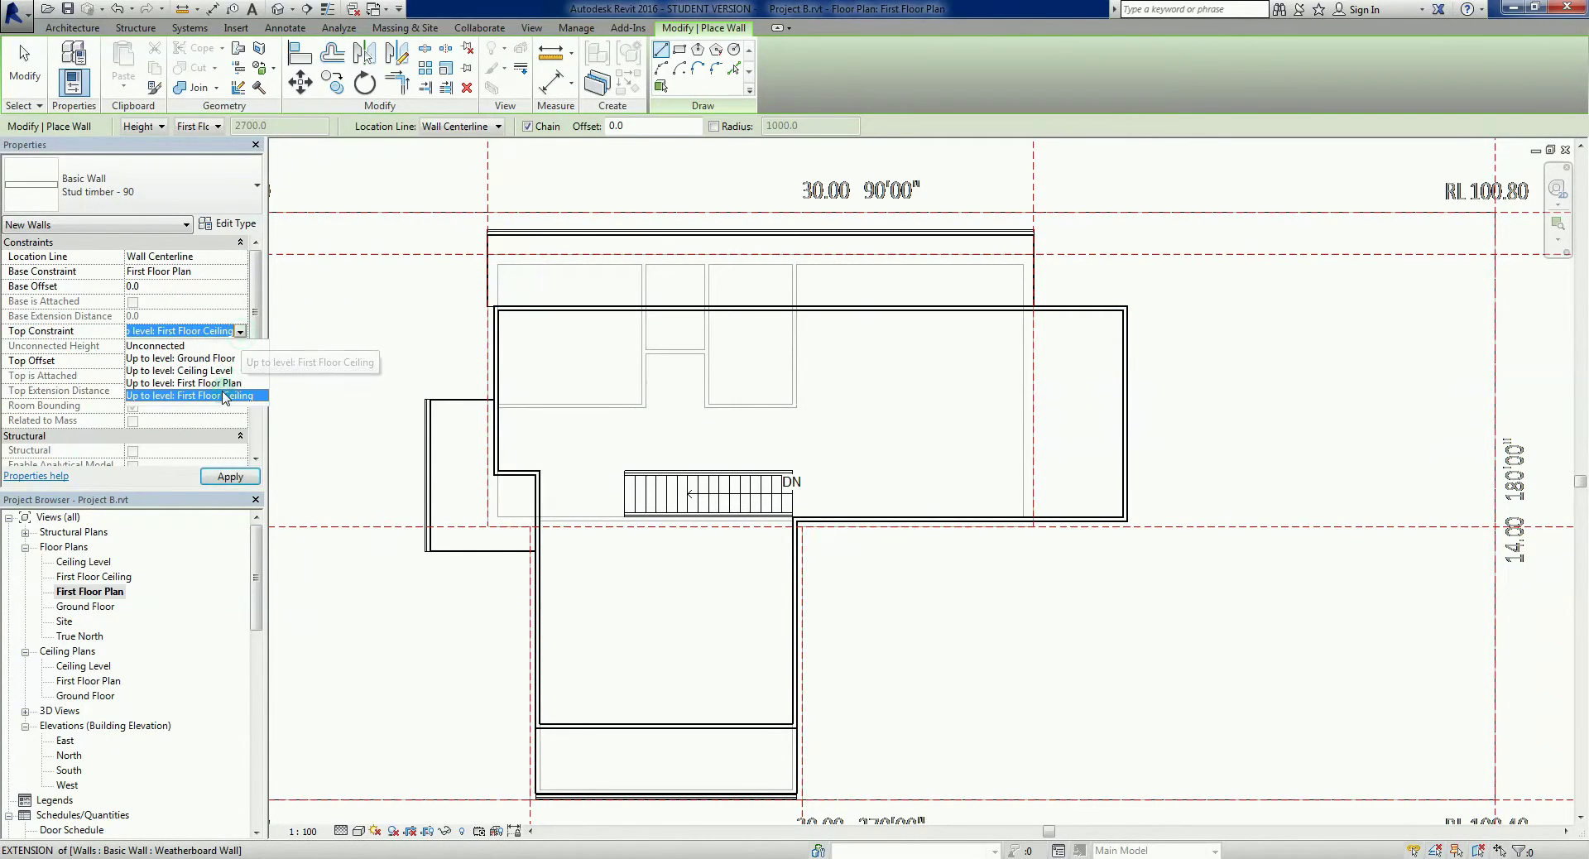
{"action": "left_click", "coordinate": [228, 333]}
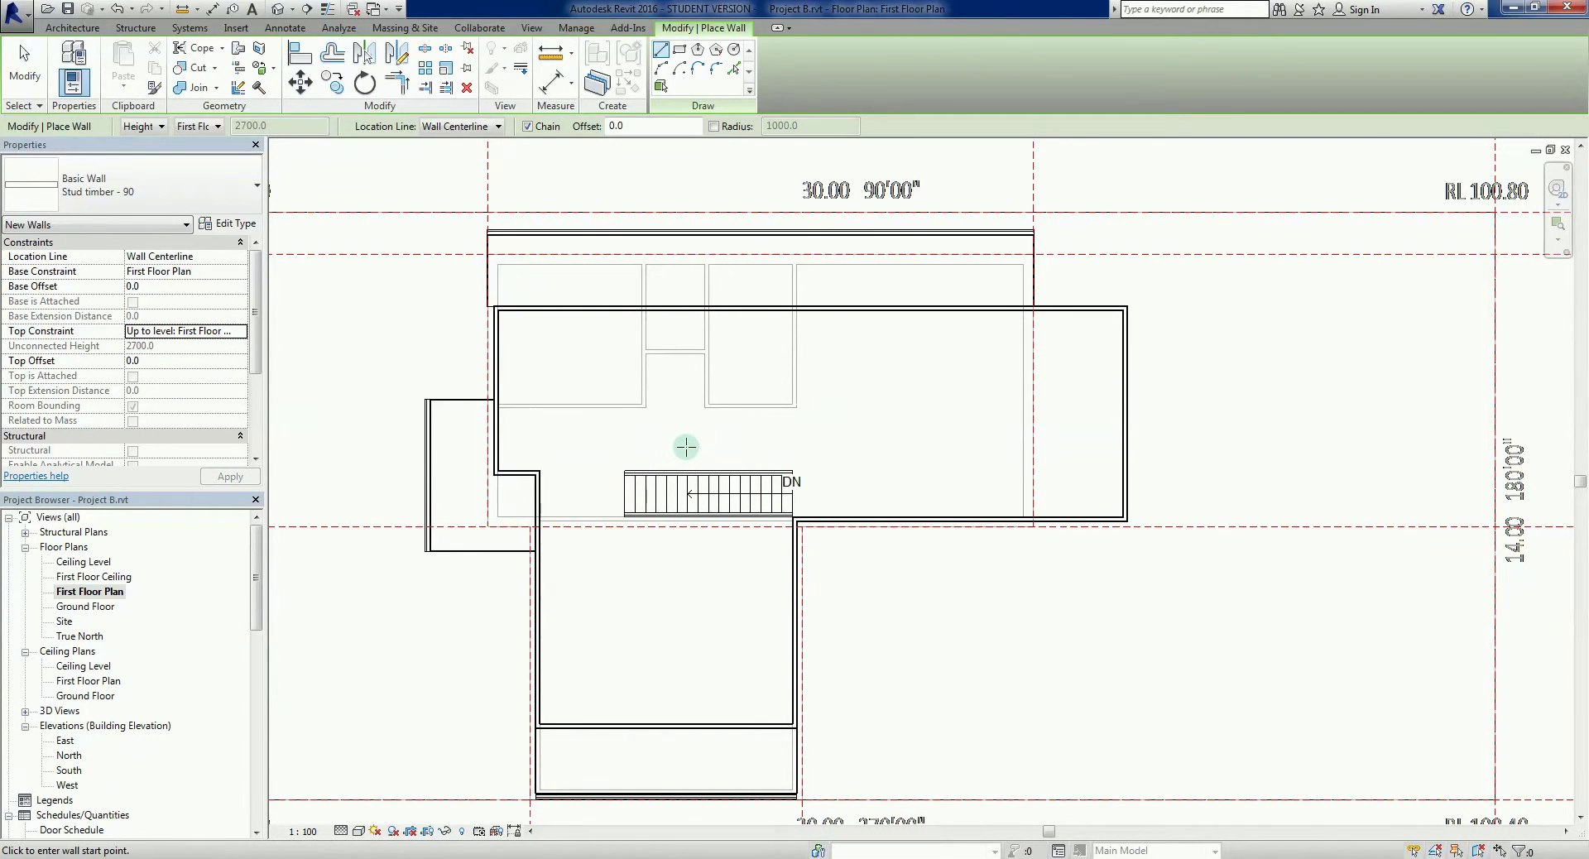
{"action": "scroll", "coordinate": [684, 443], "scroll_direction": "up", "scroll_amount": 3}
{"action": "scroll", "coordinate": [631, 400], "scroll_direction": "up", "scroll_amount": 2}
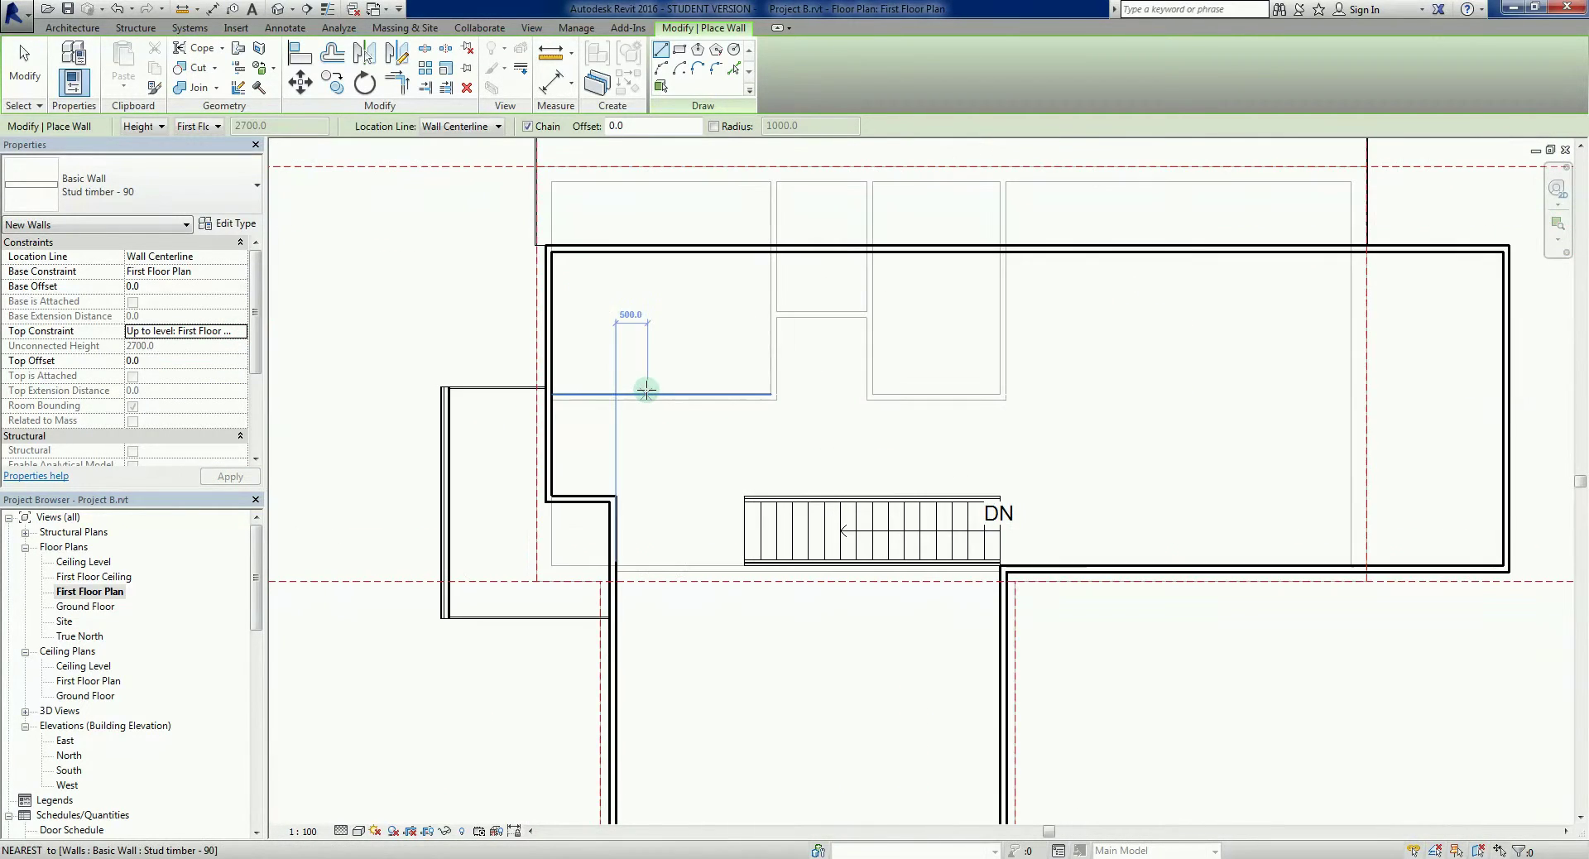
{"action": "key", "text": "Escape"}
{"action": "key", "text": "Escape"}
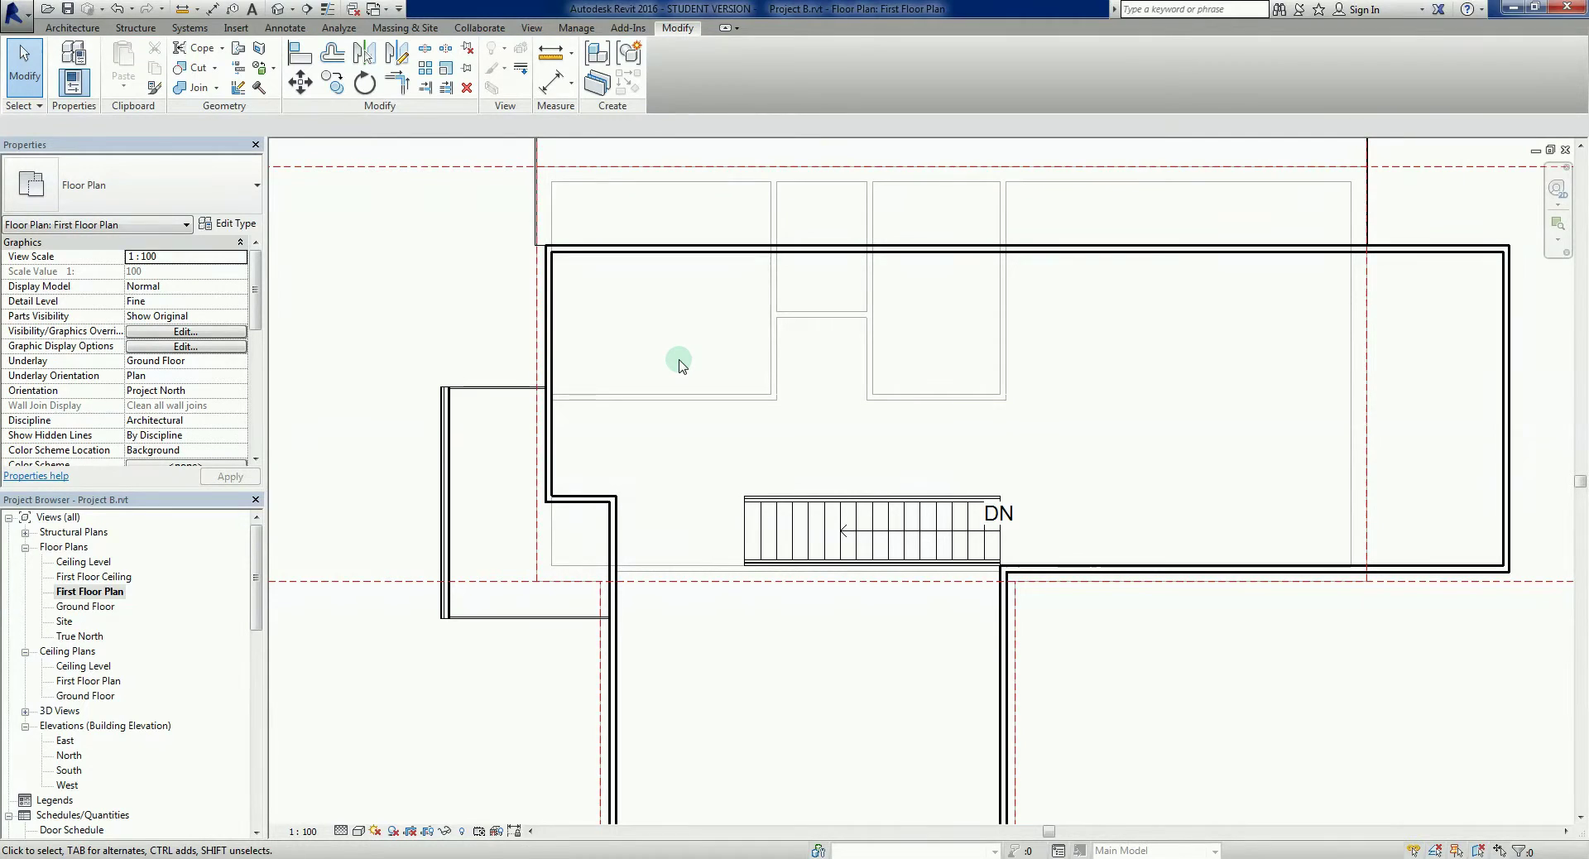
Take a measurement from the top wall on the first-floor plan.
{"action": "left_click", "coordinate": [182, 8]}
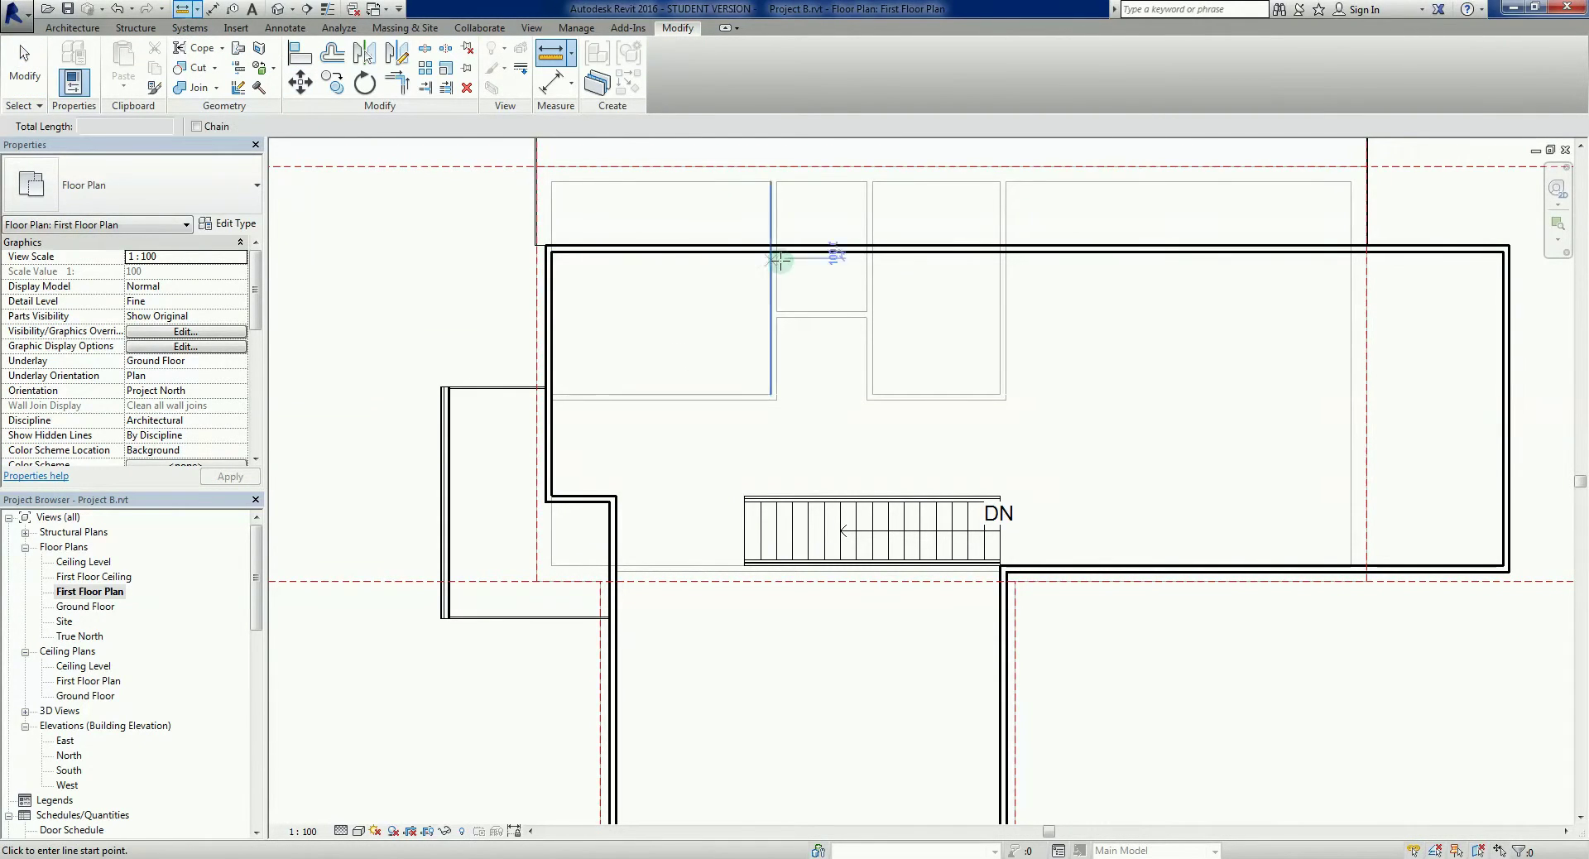
{"action": "scroll", "coordinate": [786, 260], "scroll_direction": "up", "scroll_amount": 1}
{"action": "left_click", "coordinate": [762, 246]}
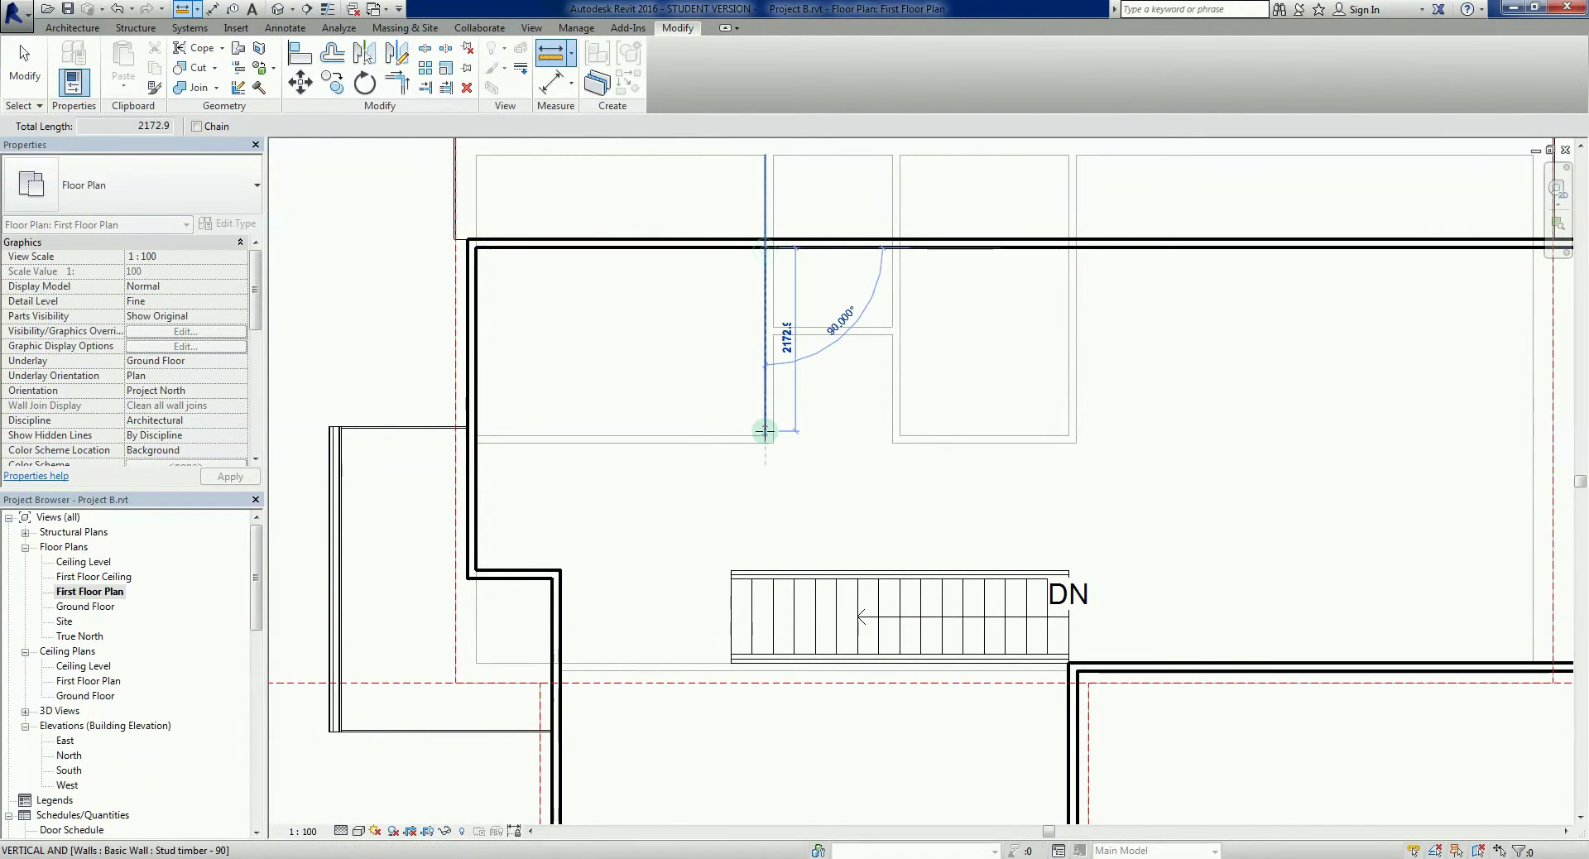
{"action": "key", "text": "Escape"}
{"action": "key", "text": "Escape"}
{"action": "scroll", "coordinate": [762, 436], "scroll_direction": "down", "scroll_amount": 3}
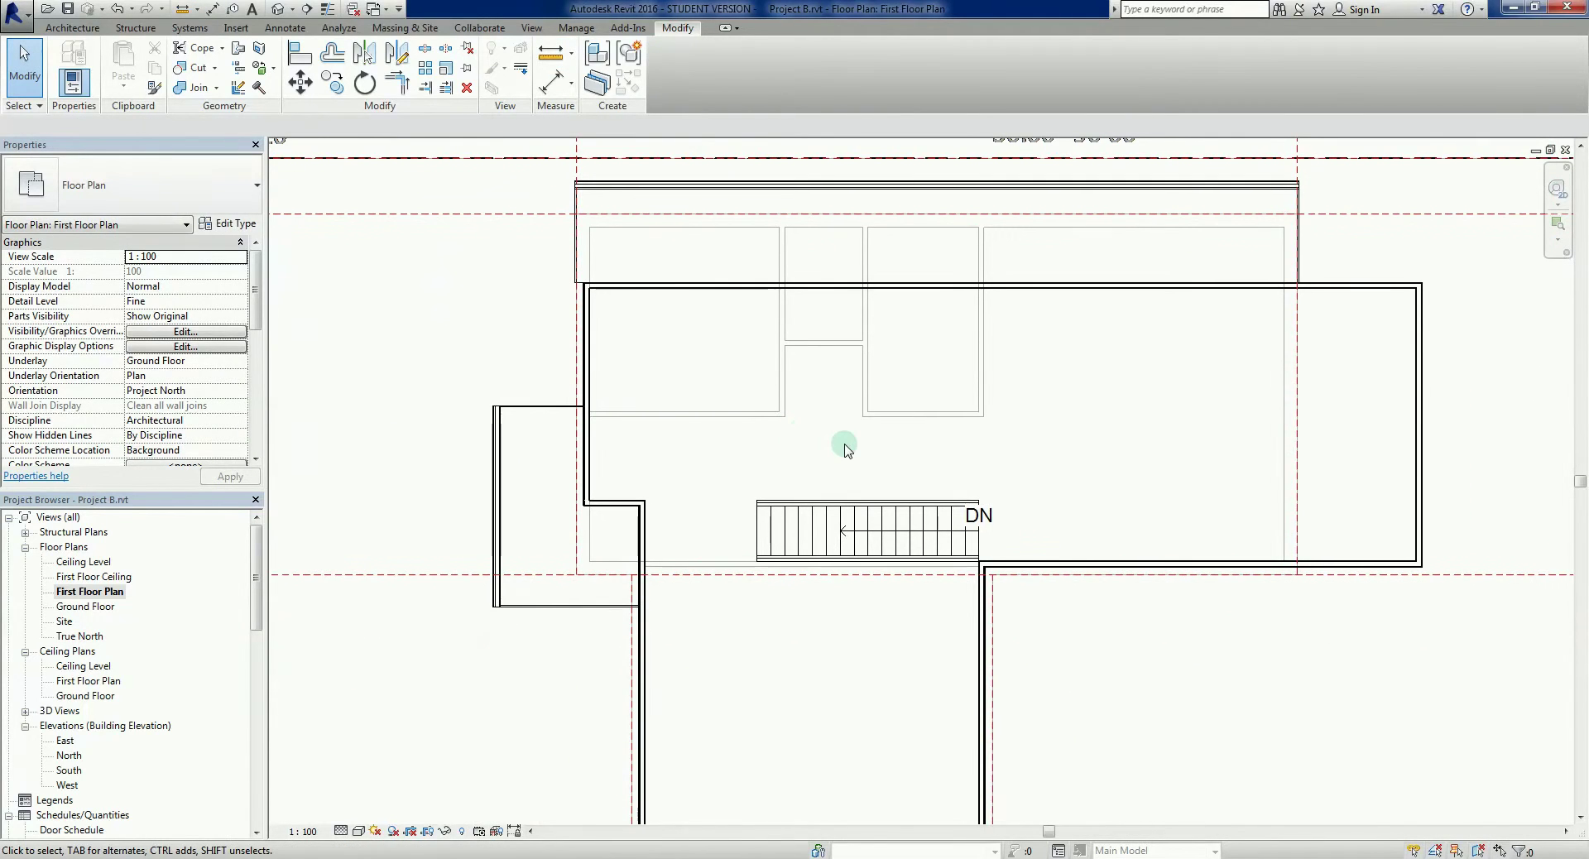
{"action": "middle_click_drag", "start_coordinate": [834, 451], "coordinate": [772, 436]}
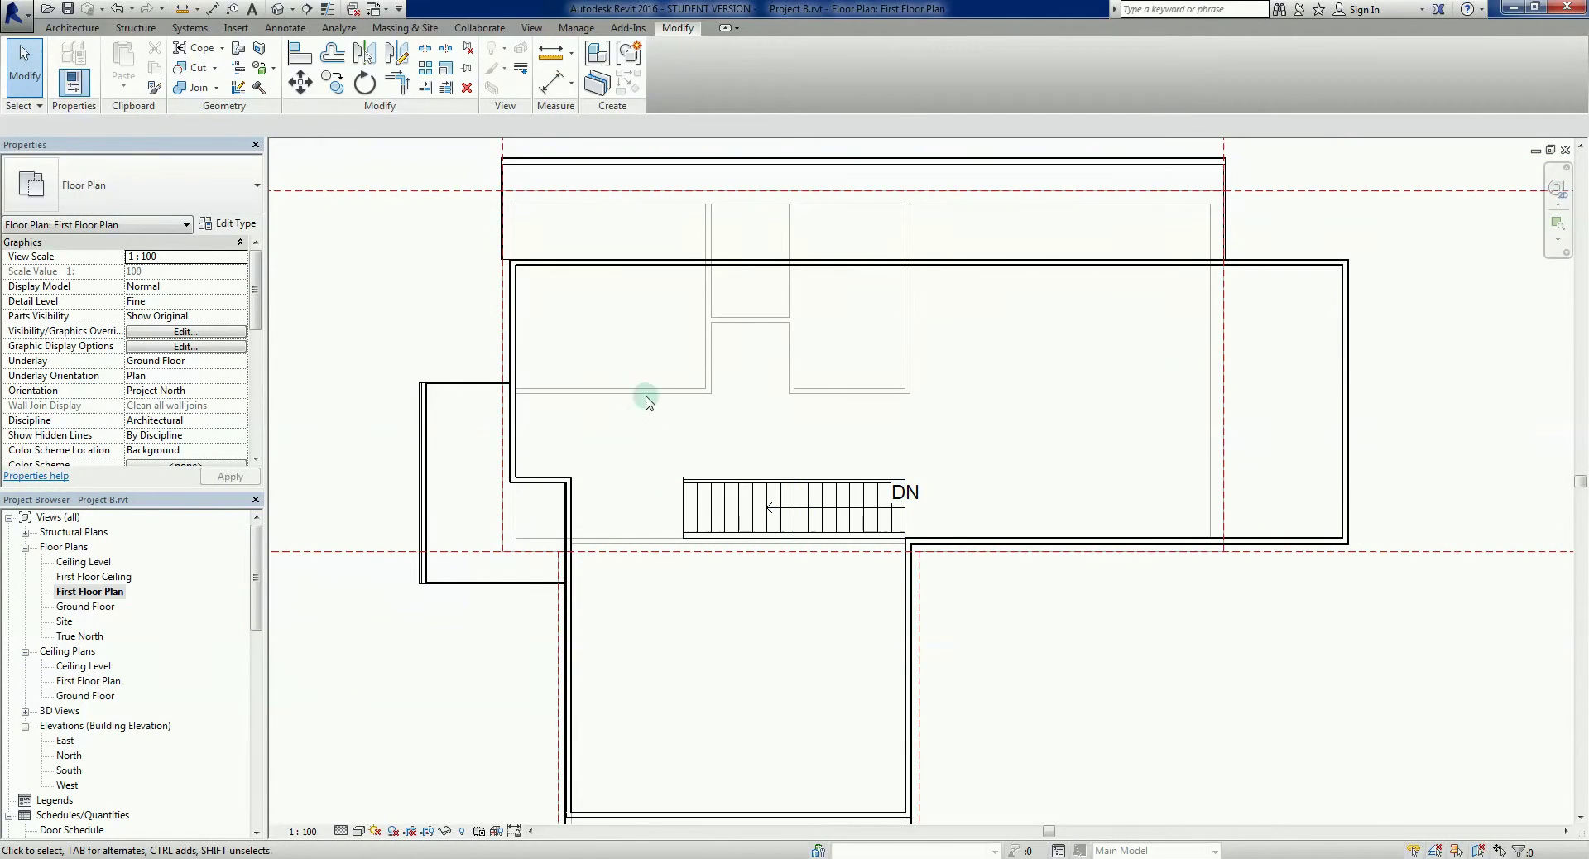
Draw the stepped Stud timber - 90 wall chain from beside the stair to the top exterior wall.
{"action": "key", "text": "w"}
{"action": "key", "text": "a"}
{"action": "scroll", "coordinate": [605, 457], "scroll_direction": "up", "scroll_amount": 2}
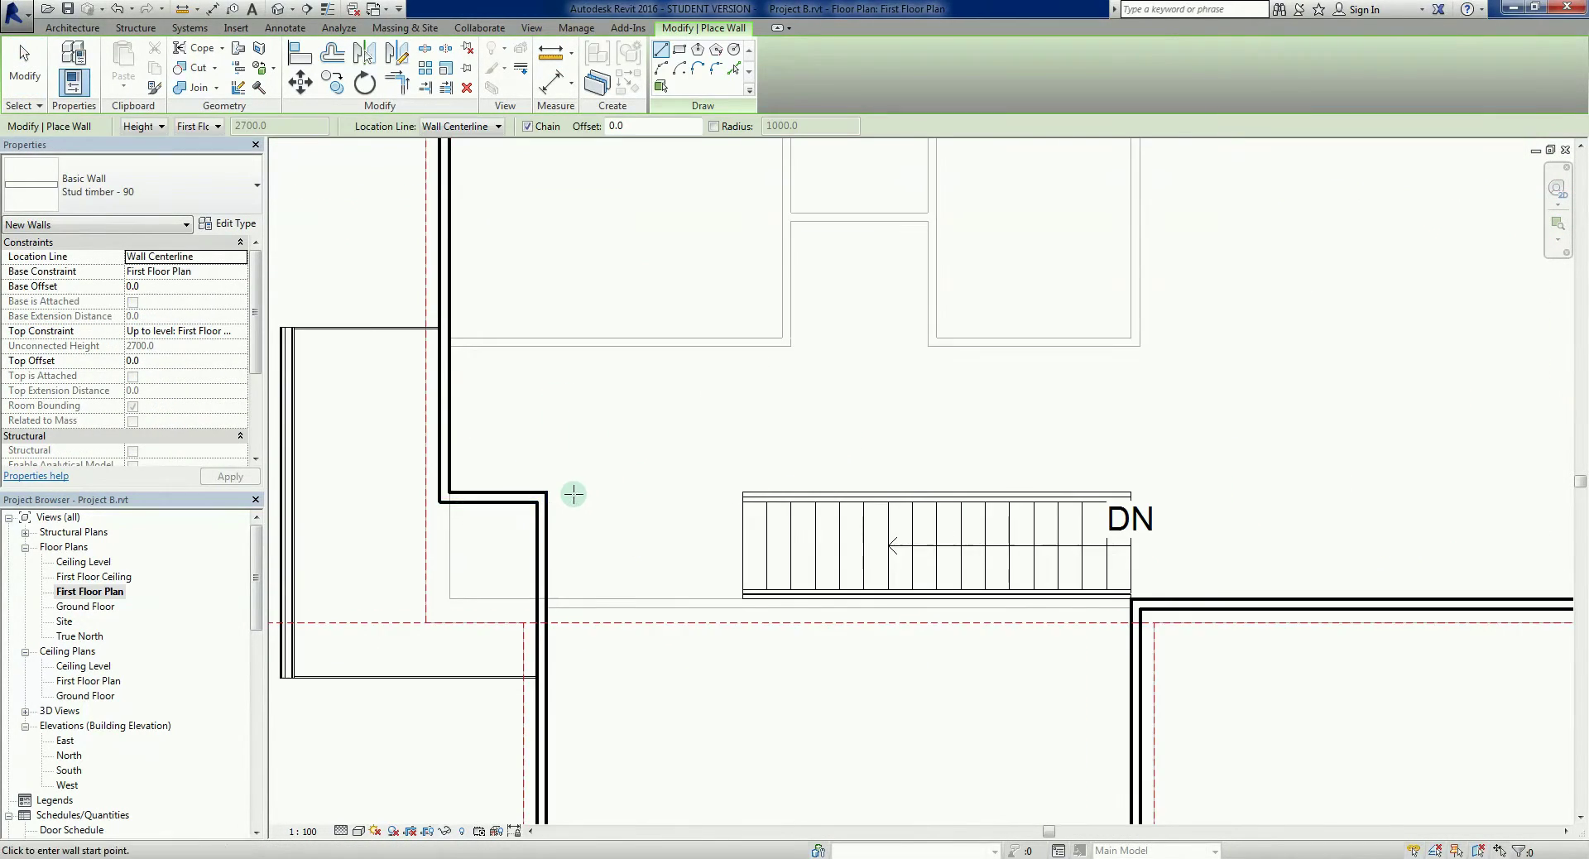
{"action": "left_click", "coordinate": [572, 492]}
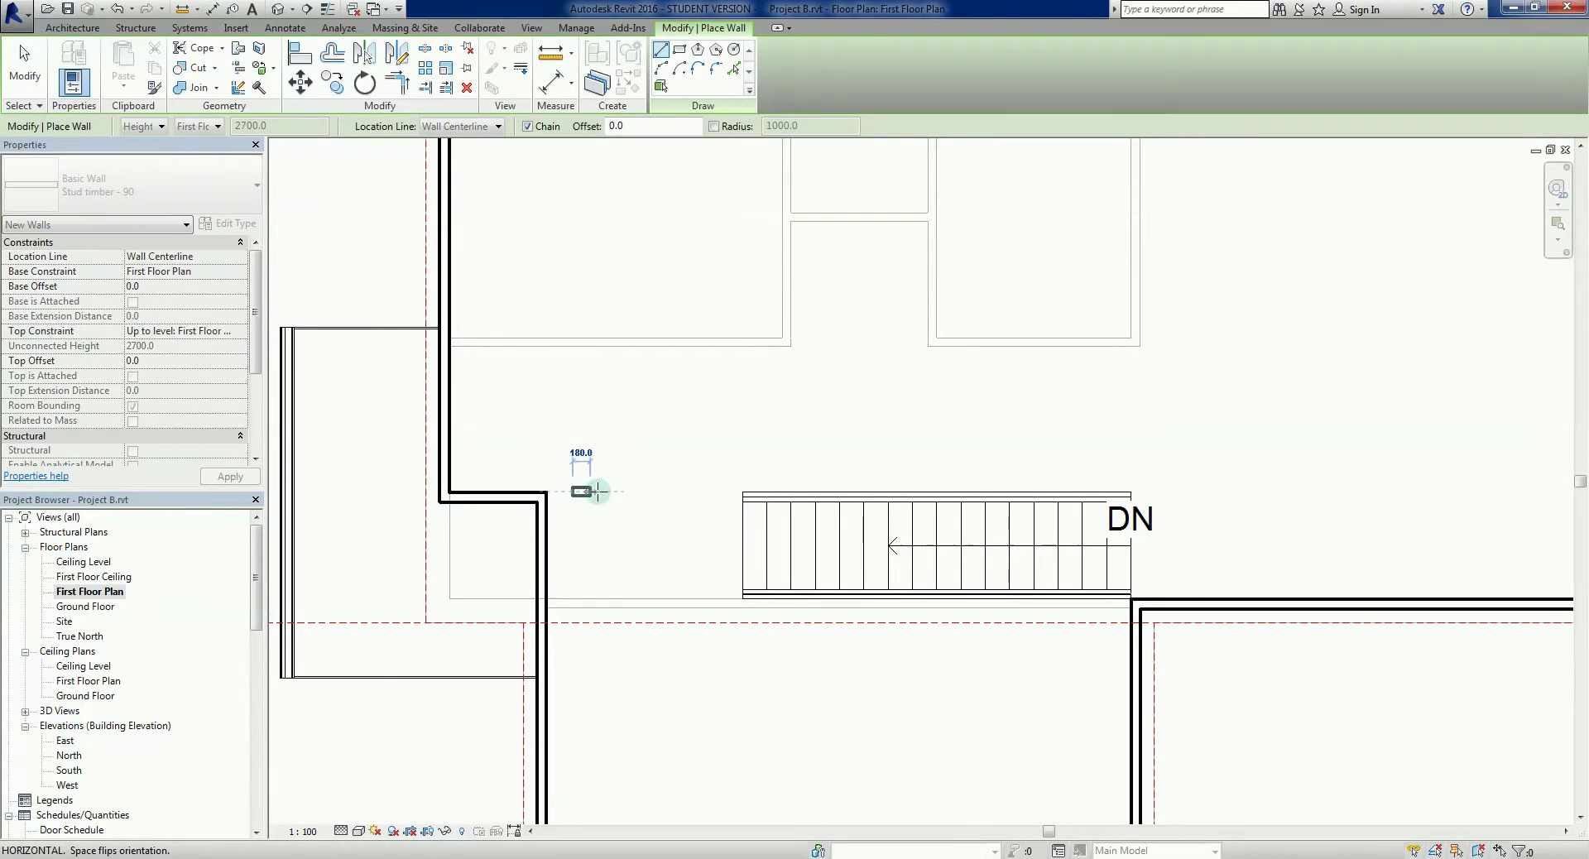
{"action": "left_click", "coordinate": [650, 492]}
{"action": "scroll", "coordinate": [650, 492], "scroll_direction": "down", "scroll_amount": 2}
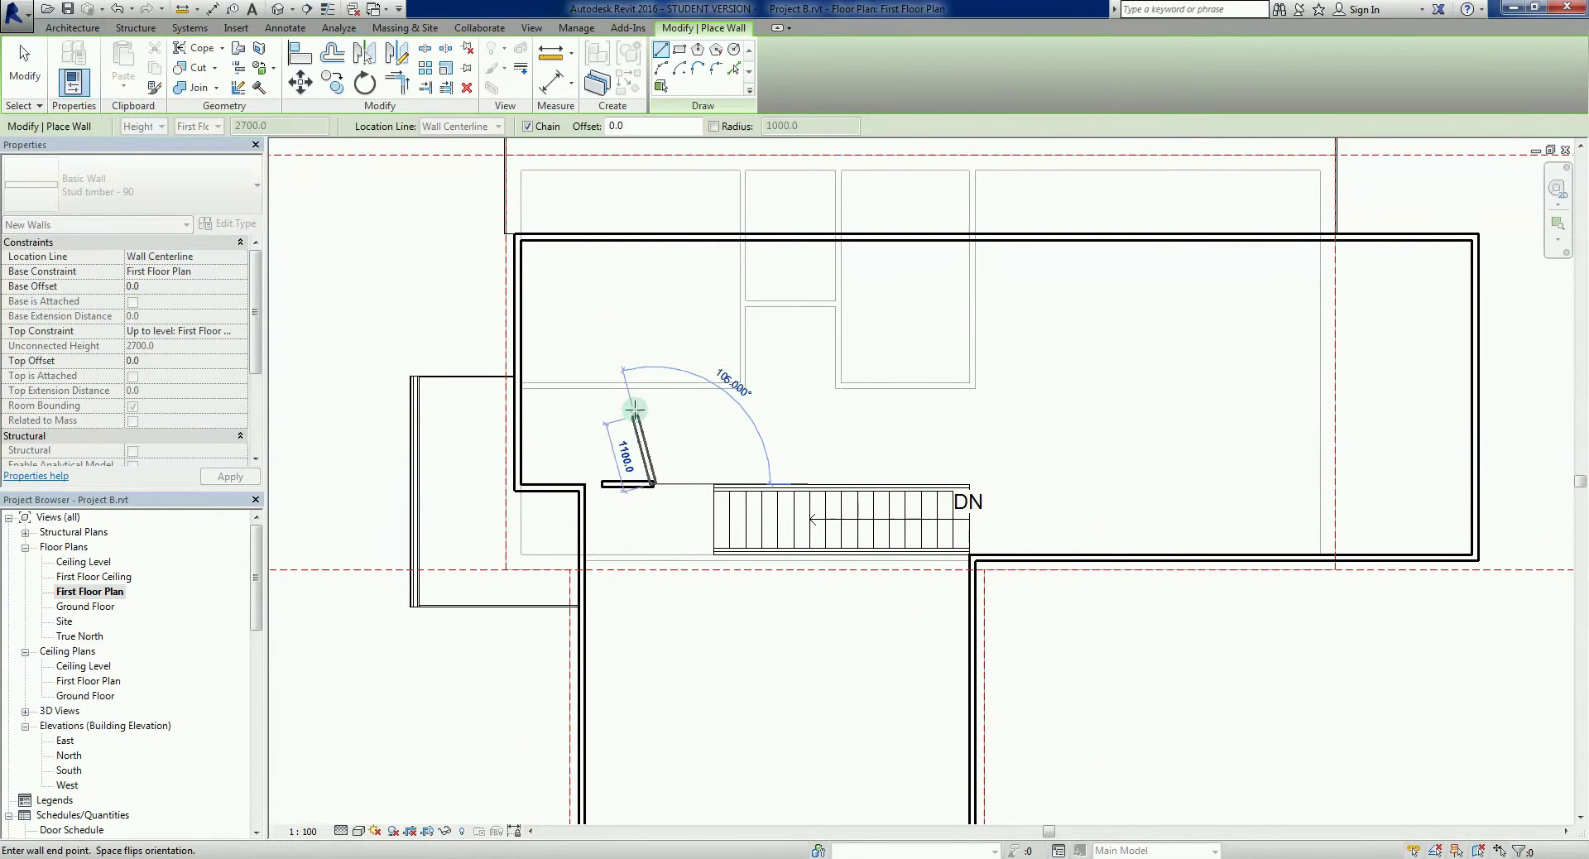
{"action": "left_click", "coordinate": [653, 388]}
{"action": "left_click", "coordinate": [744, 387]}
{"action": "left_click", "coordinate": [745, 240]}
{"action": "key", "text": "Escape"}
{"action": "key", "text": "Escape"}
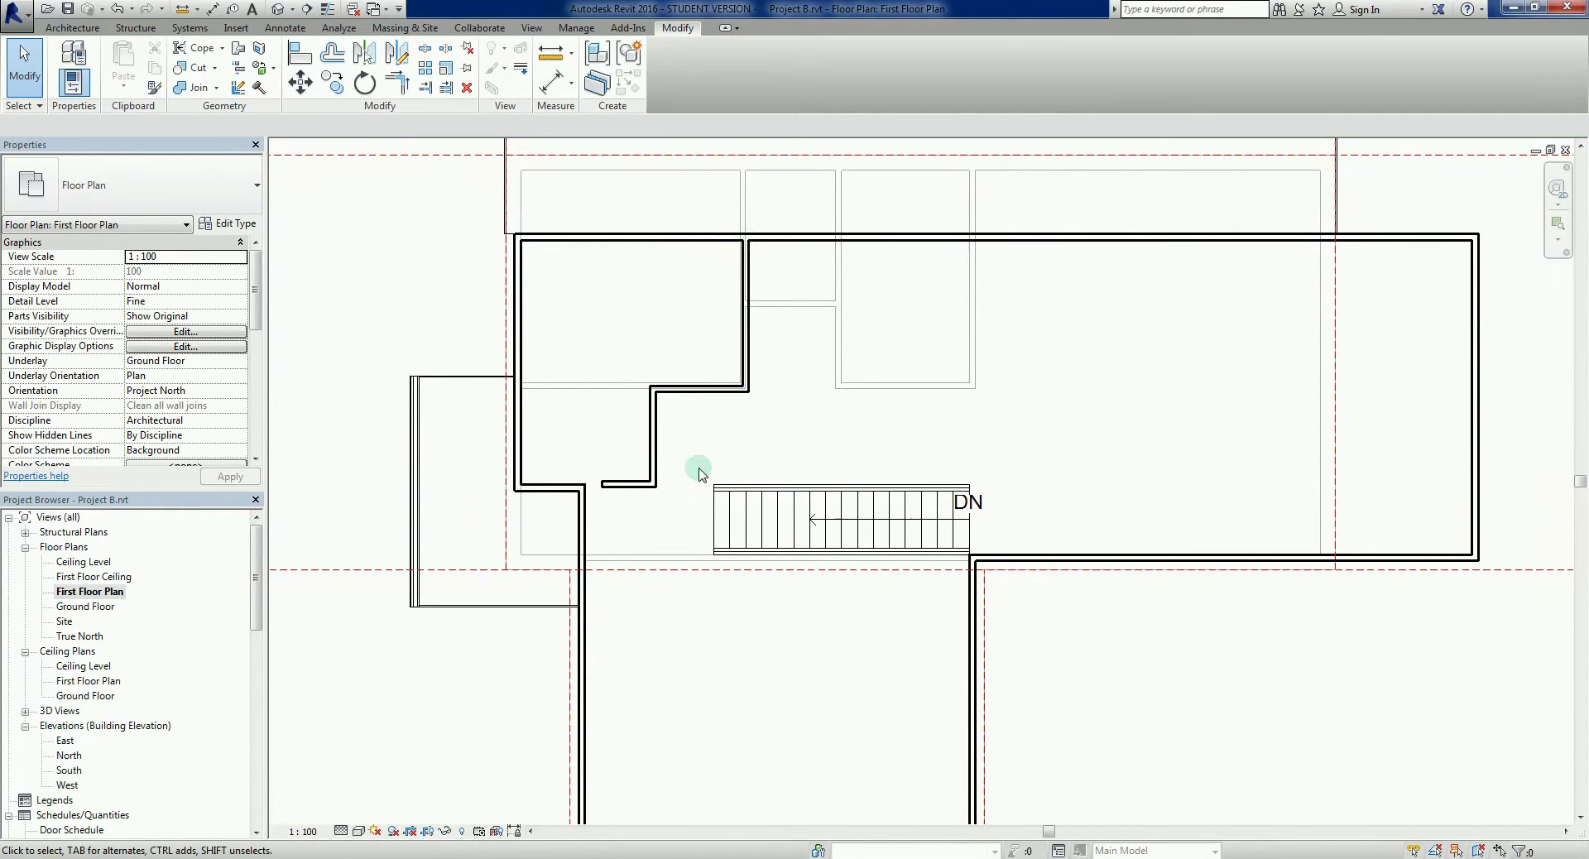
{"action": "scroll", "coordinate": [745, 446], "scroll_direction": "up", "scroll_amount": 2}
{"action": "scroll", "coordinate": [786, 431], "scroll_direction": "up", "scroll_amount": 2}
Align the short wall stub to the adjoining wall face and extend it left to join the long wall.
{"action": "scroll", "coordinate": [805, 369], "scroll_direction": "down", "scroll_amount": 3}
{"action": "middle_click_drag", "start_coordinate": [805, 369], "coordinate": [820, 453]}
{"action": "key", "text": "a"}
{"action": "key", "text": "l"}
{"action": "scroll", "coordinate": [690, 517], "scroll_direction": "up", "scroll_amount": 2}
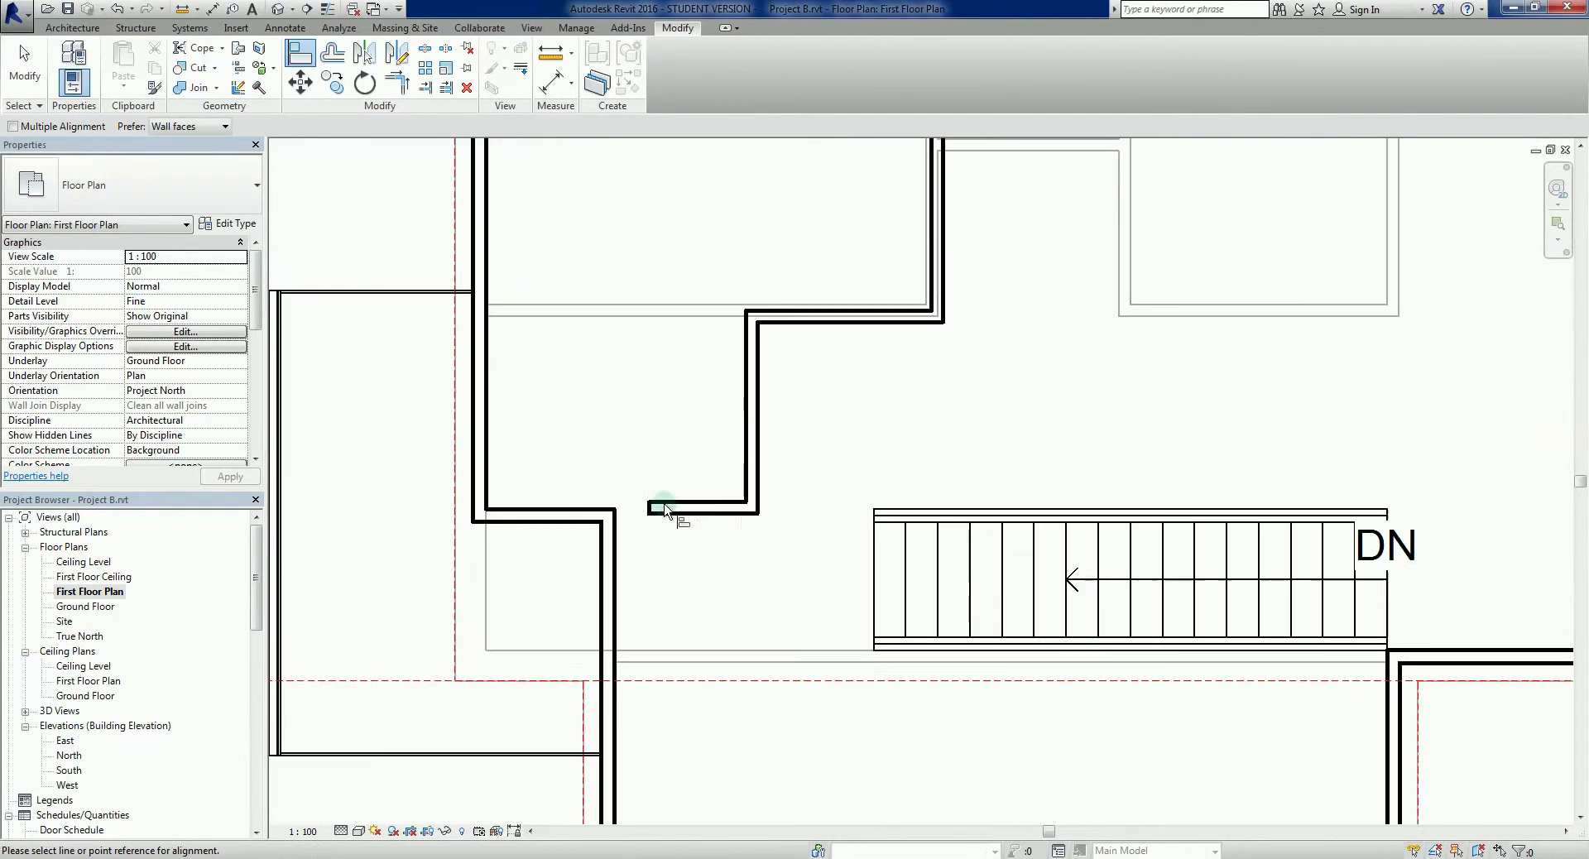
{"action": "left_click", "coordinate": [593, 505]}
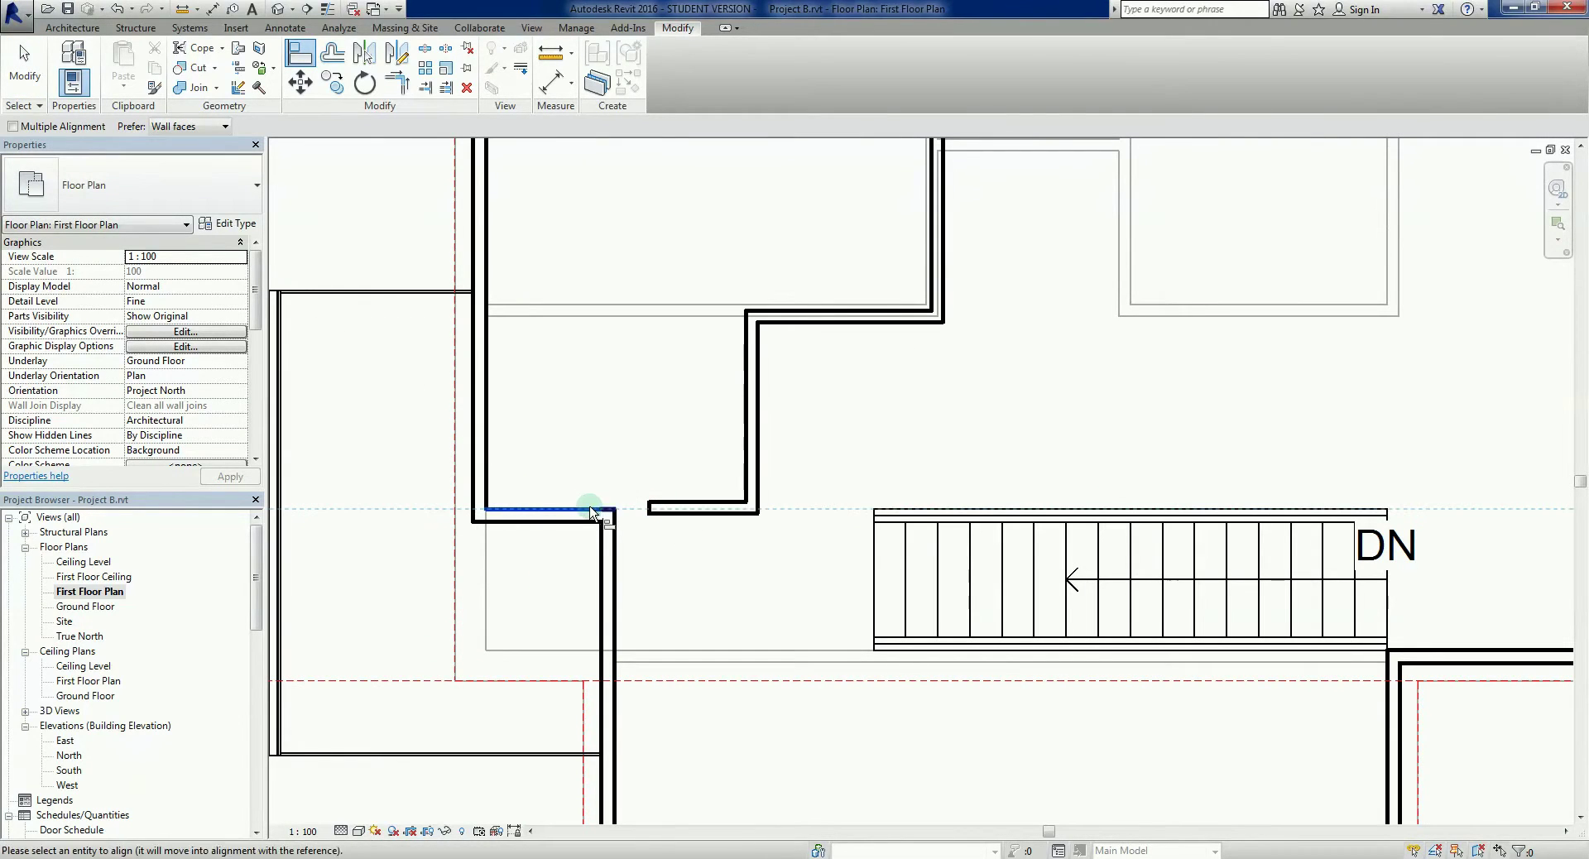
{"action": "left_click", "coordinate": [708, 503]}
{"action": "key", "text": "Escape"}
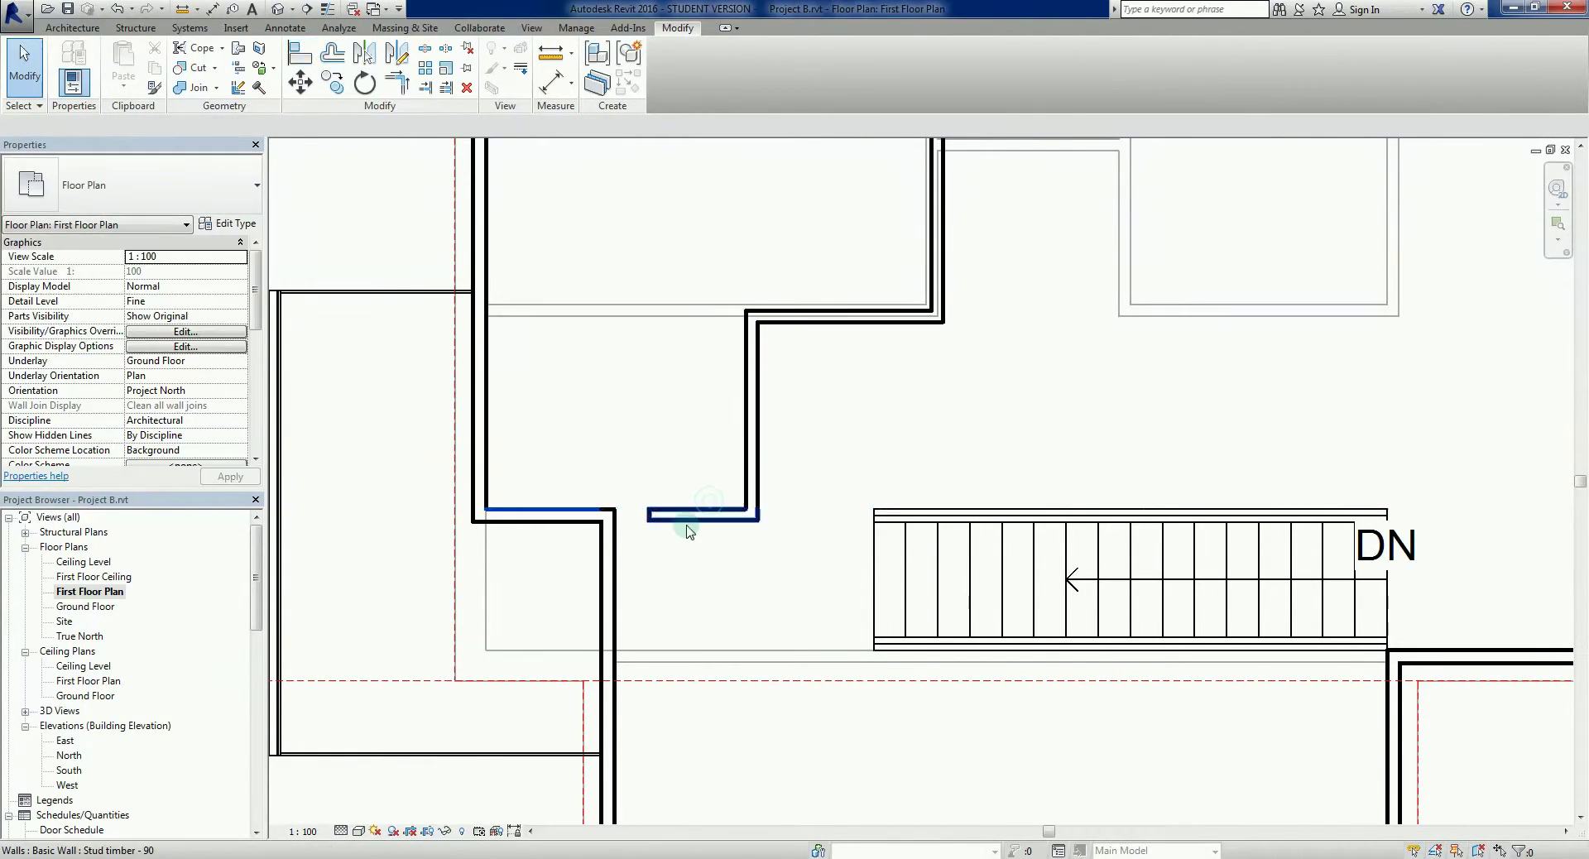
{"action": "left_click", "coordinate": [690, 519]}
{"action": "left_click_drag", "start_coordinate": [649, 514], "coordinate": [613, 515]}
{"action": "left_click", "coordinate": [835, 459]}
Set the stepped wall's vertical section 900 from the stair edge.
{"action": "scroll", "coordinate": [835, 460], "scroll_direction": "down", "scroll_amount": 4}
{"action": "scroll", "coordinate": [737, 494], "scroll_direction": "up", "scroll_amount": 4}
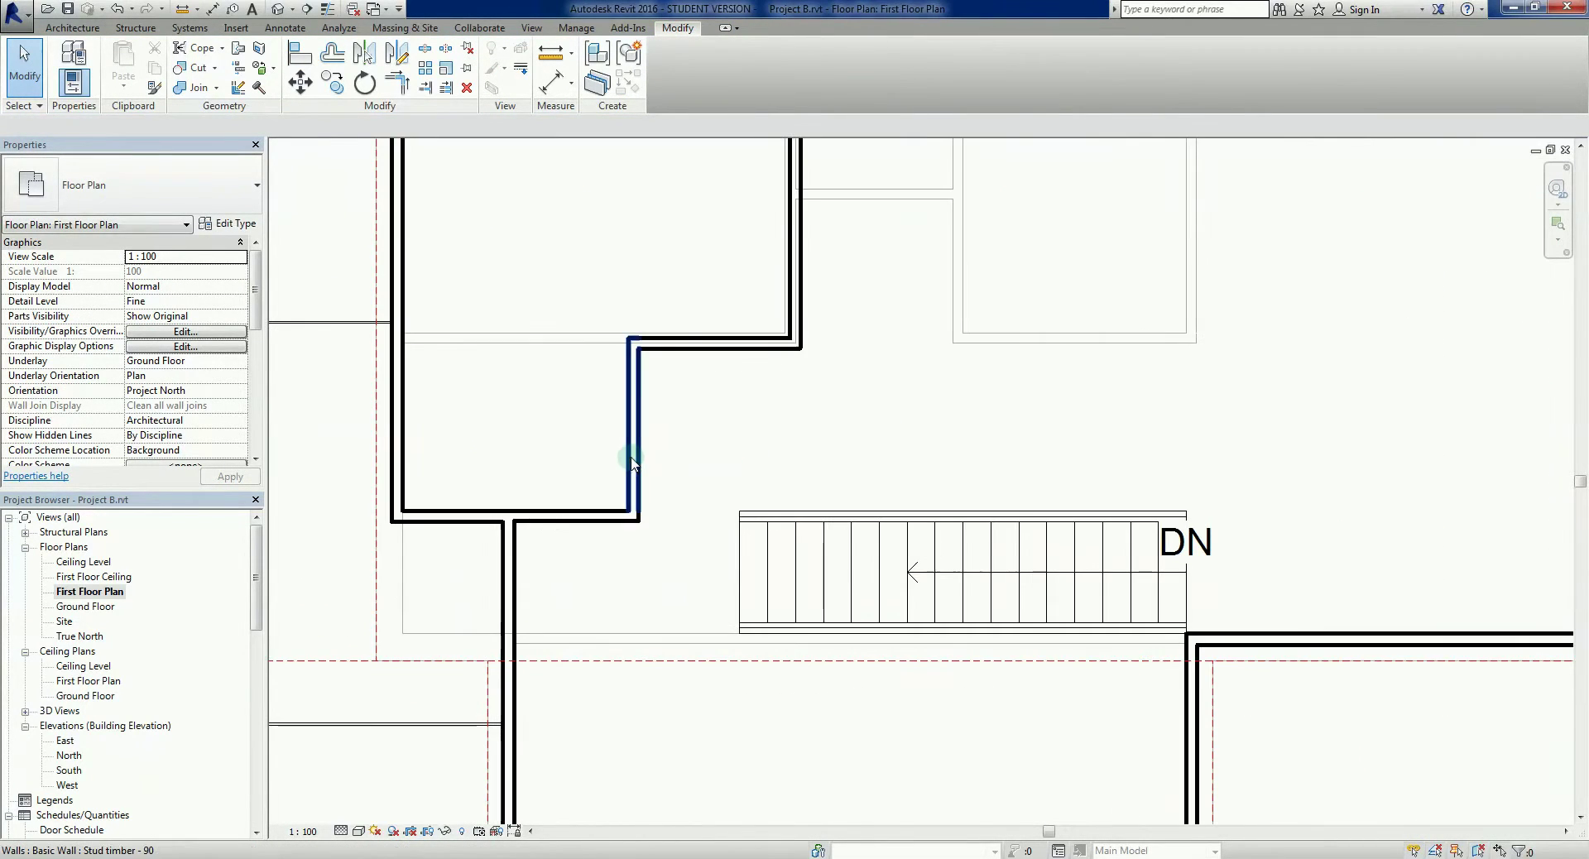
{"action": "left_click", "coordinate": [632, 462]}
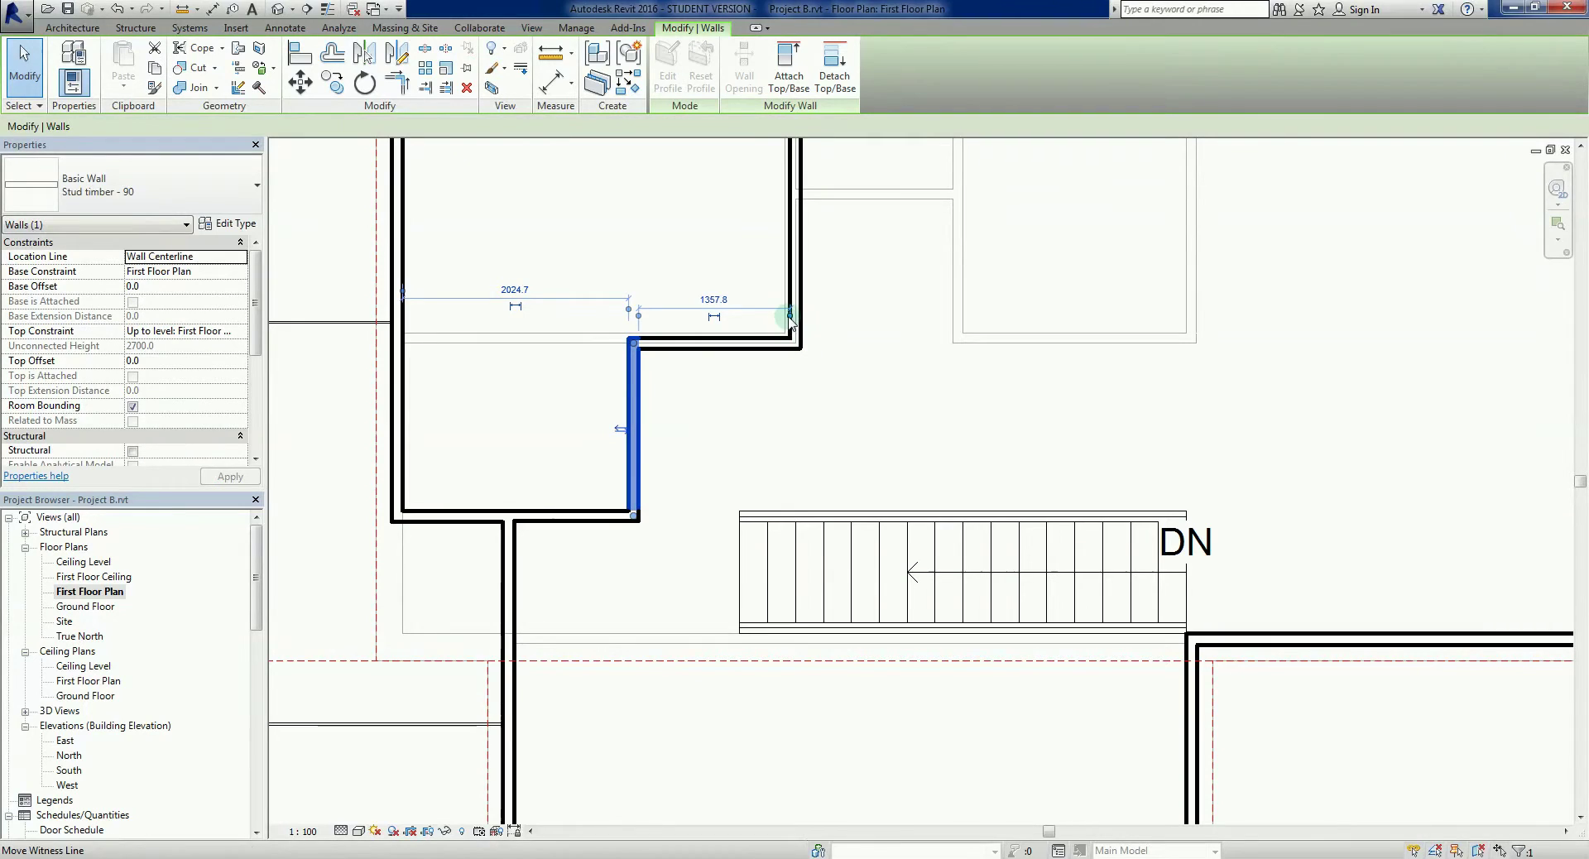
{"action": "left_click_drag", "start_coordinate": [790, 323], "coordinate": [734, 539]}
{"action": "left_click", "coordinate": [688, 299]}
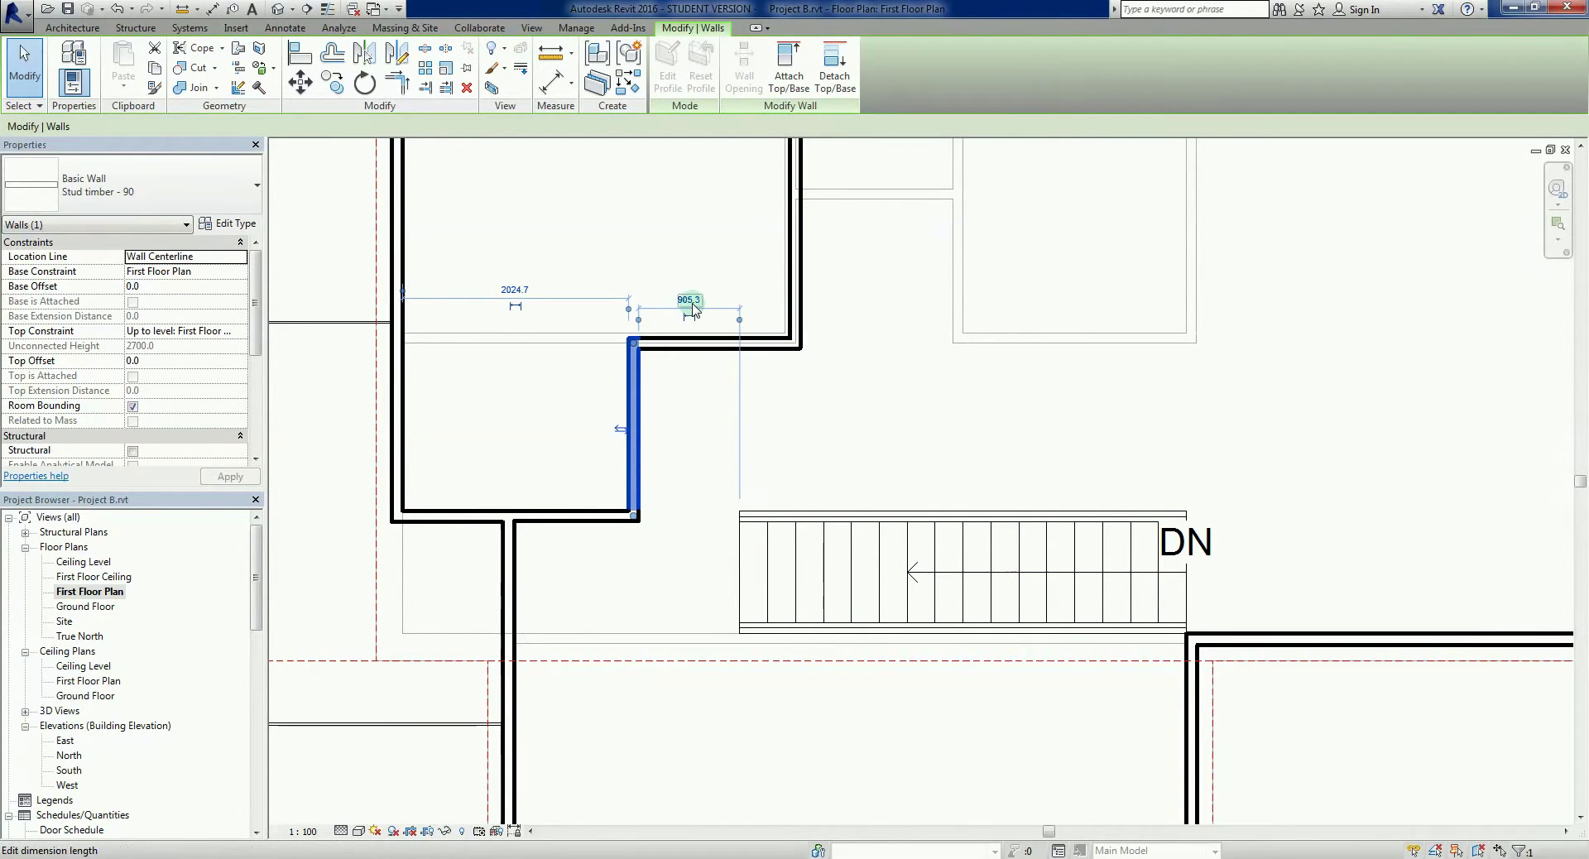
{"action": "type", "text": "900"}
{"action": "key", "text": "Return"}
{"action": "left_click", "coordinate": [831, 366]}
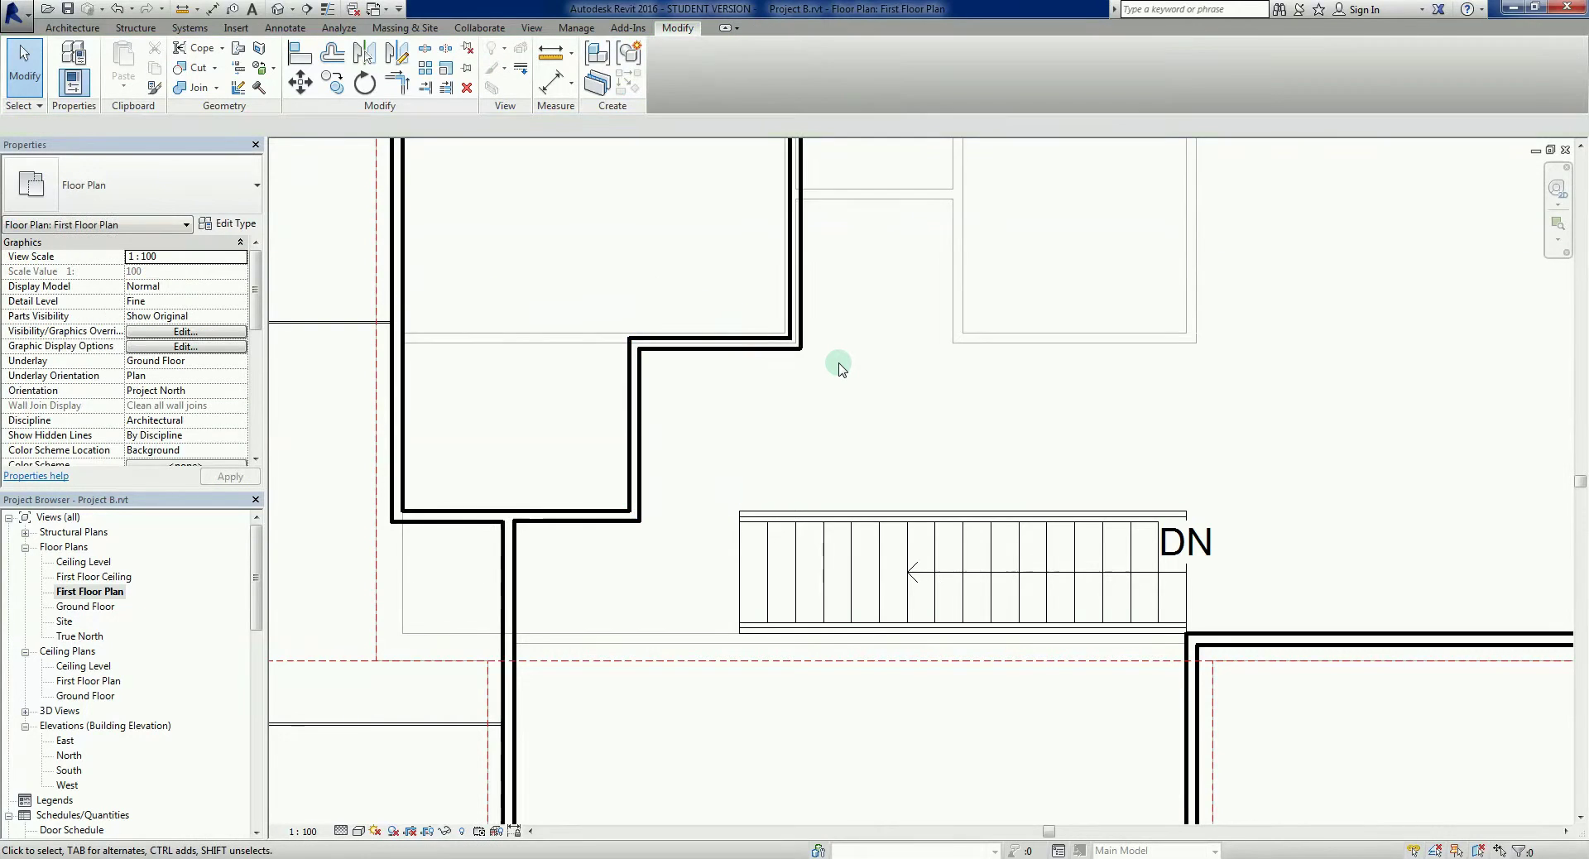
Align the stepped wall's step to the neighbouring wall face with the Align (AL) tool.
{"action": "scroll", "coordinate": [820, 472], "scroll_direction": "down", "scroll_amount": 3}
{"action": "scroll", "coordinate": [767, 506], "scroll_direction": "up", "scroll_amount": 2}
{"action": "scroll", "coordinate": [767, 506], "scroll_direction": "up", "scroll_amount": 1}
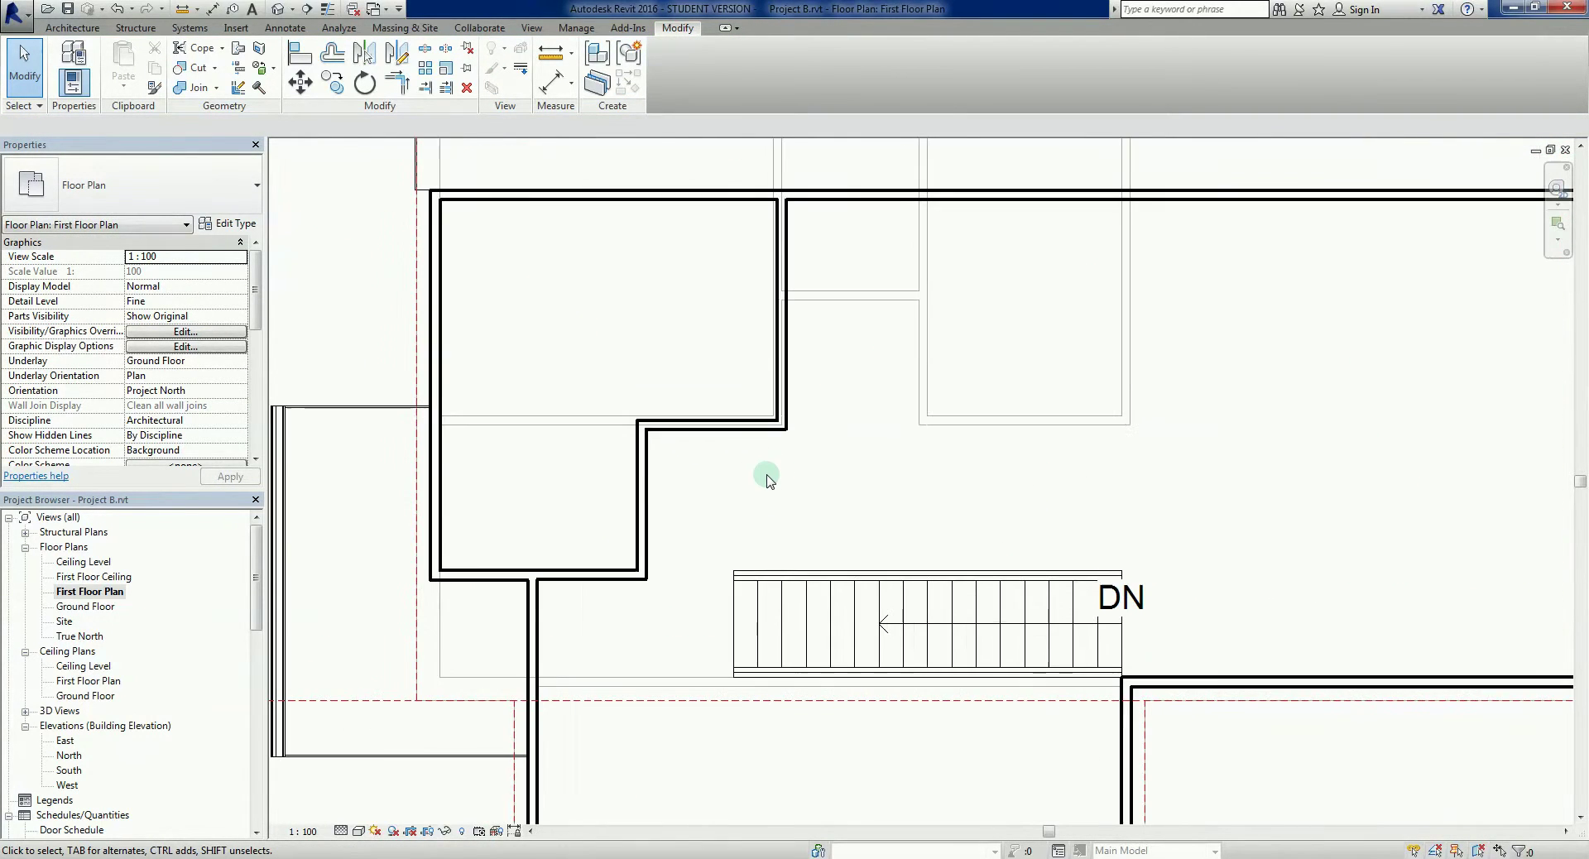
{"action": "left_click", "coordinate": [773, 429]}
{"action": "left_click", "coordinate": [675, 490]}
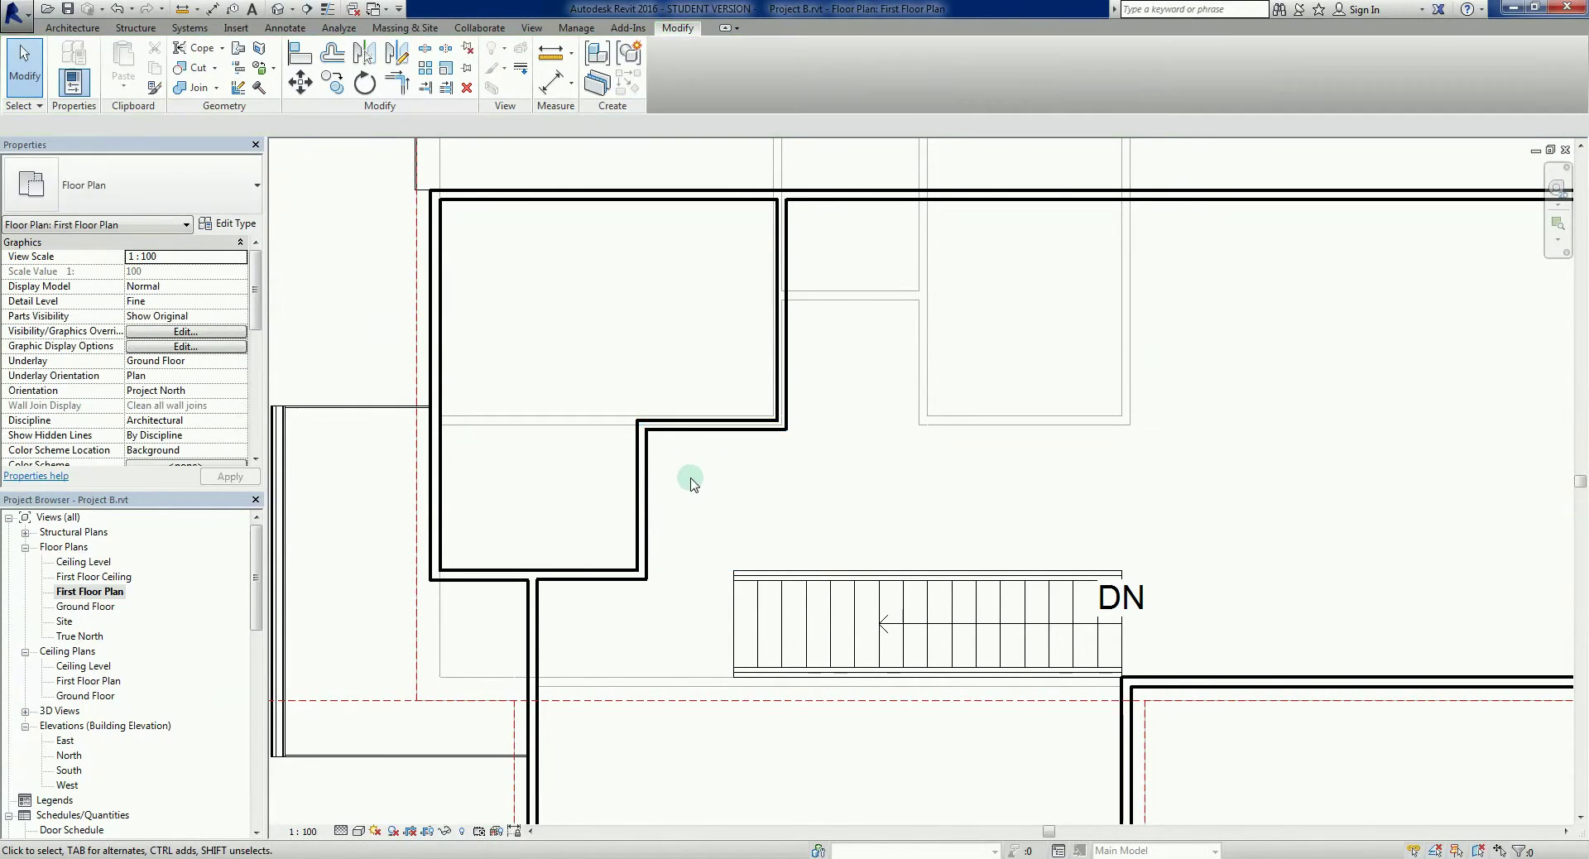
{"action": "key", "text": "a"}
{"action": "key", "text": "l"}
{"action": "scroll", "coordinate": [611, 475], "scroll_direction": "up", "scroll_amount": 2}
{"action": "left_click", "coordinate": [626, 398]}
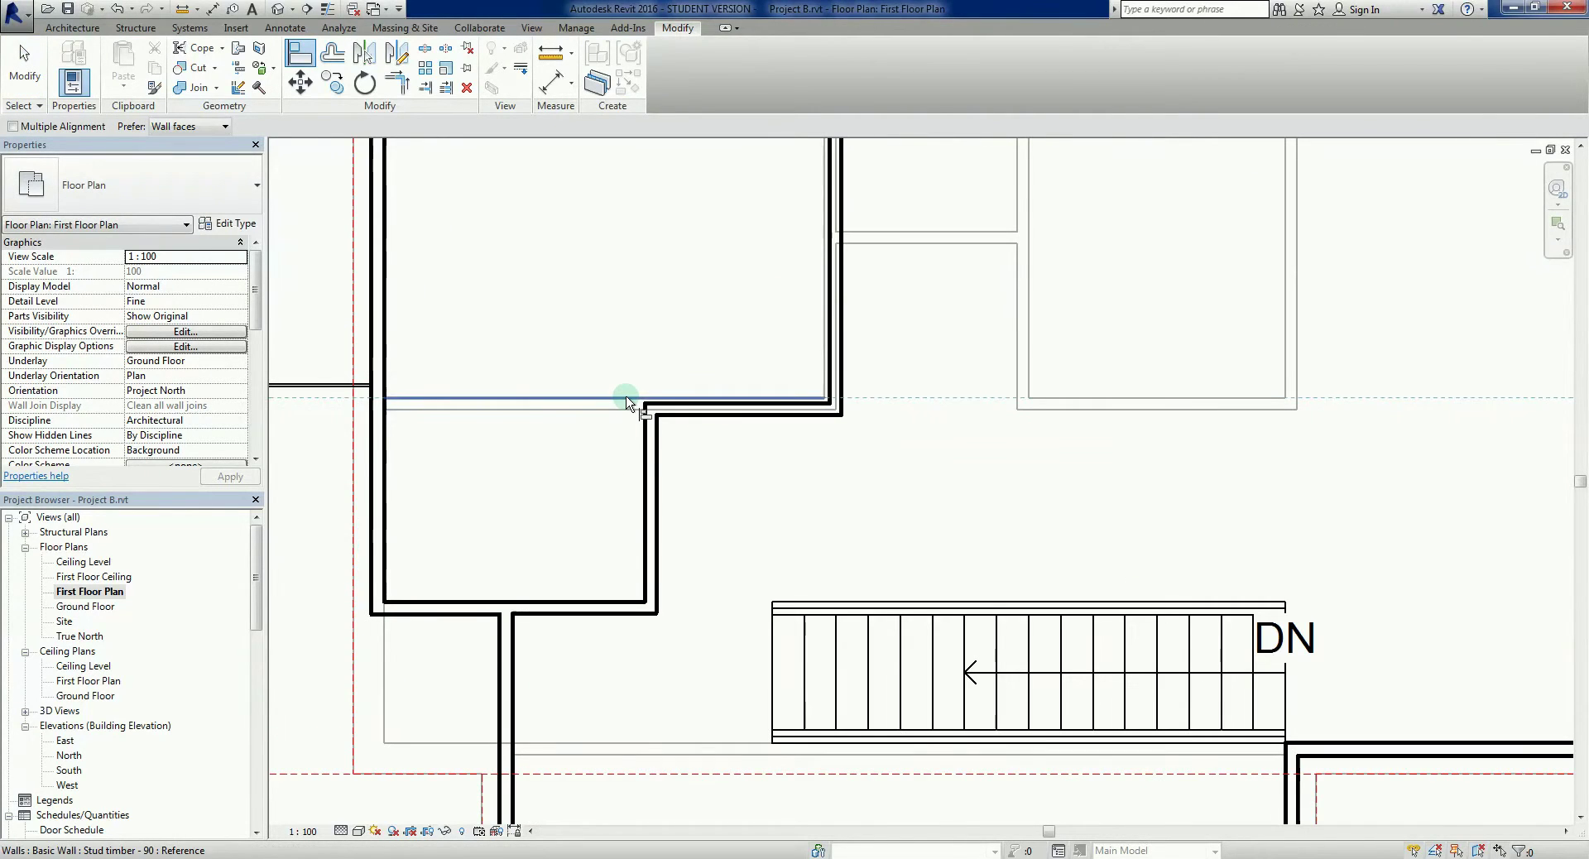
{"action": "left_click", "coordinate": [700, 413]}
{"action": "key", "text": "Escape"}
Move the upper horizontal wall segment to 1000 from the stair edge.
{"action": "scroll", "coordinate": [794, 492], "scroll_direction": "down", "scroll_amount": 3}
{"action": "middle_click_drag", "start_coordinate": [807, 499], "coordinate": [778, 476]}
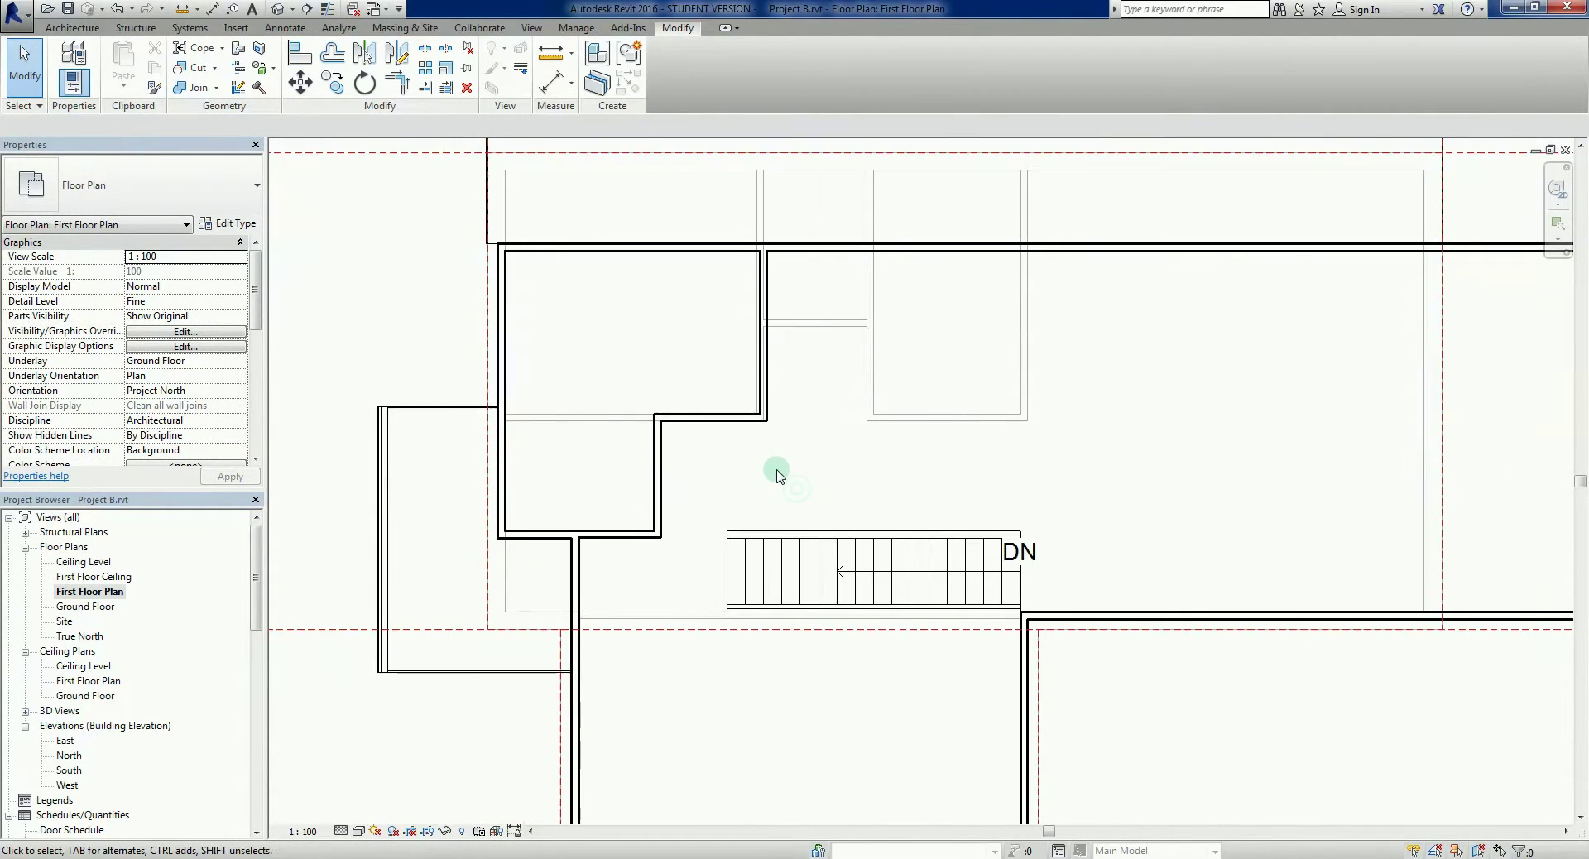
{"action": "scroll", "coordinate": [726, 446], "scroll_direction": "up", "scroll_amount": 1}
{"action": "scroll", "coordinate": [722, 444], "scroll_direction": "up", "scroll_amount": 1}
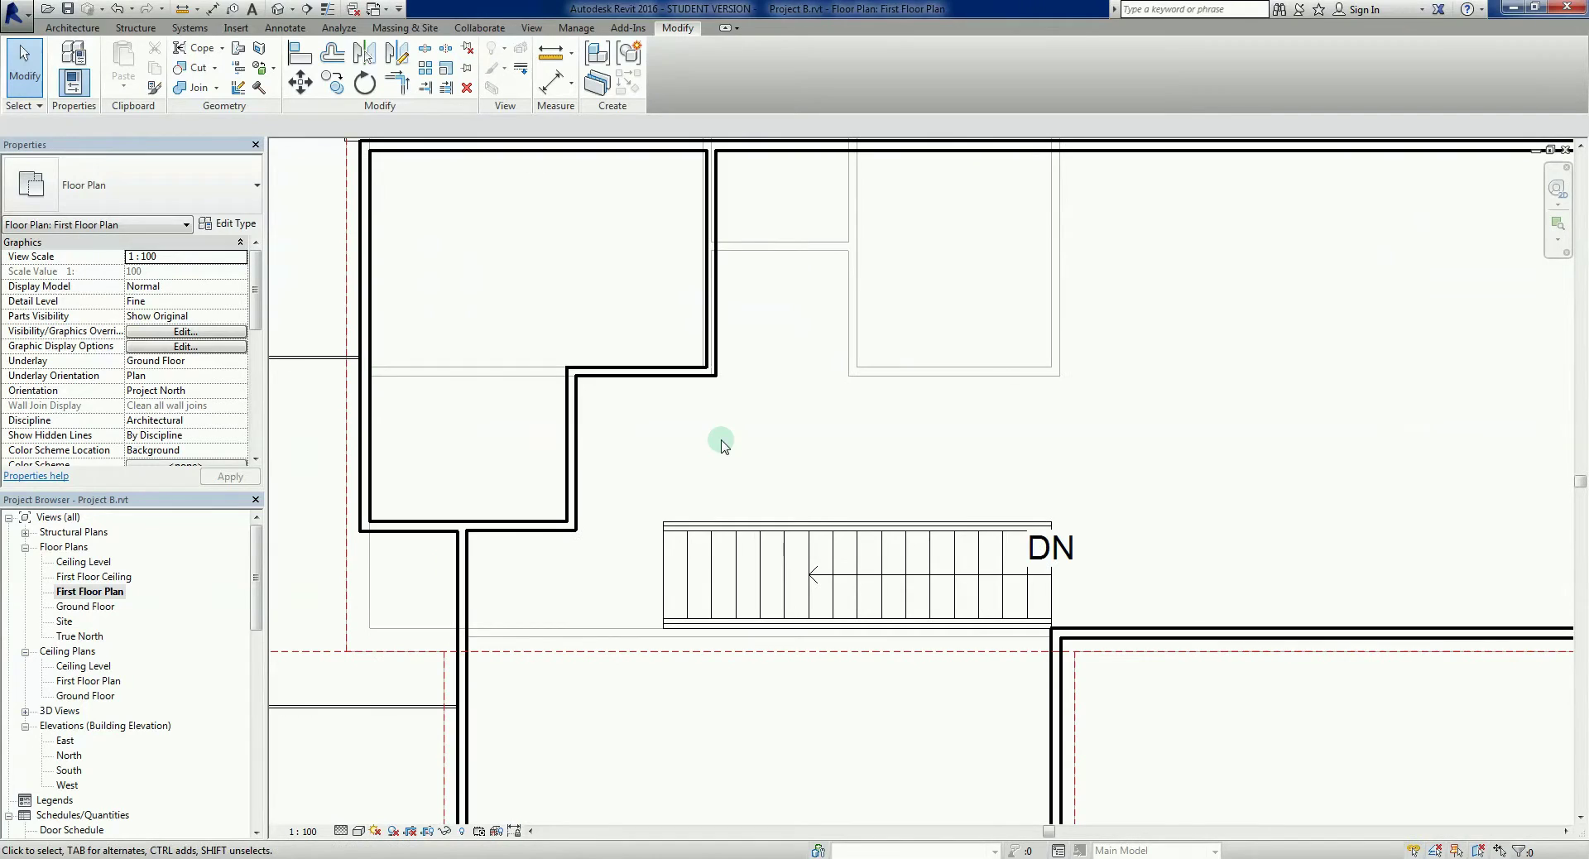
{"action": "left_click", "coordinate": [674, 372]}
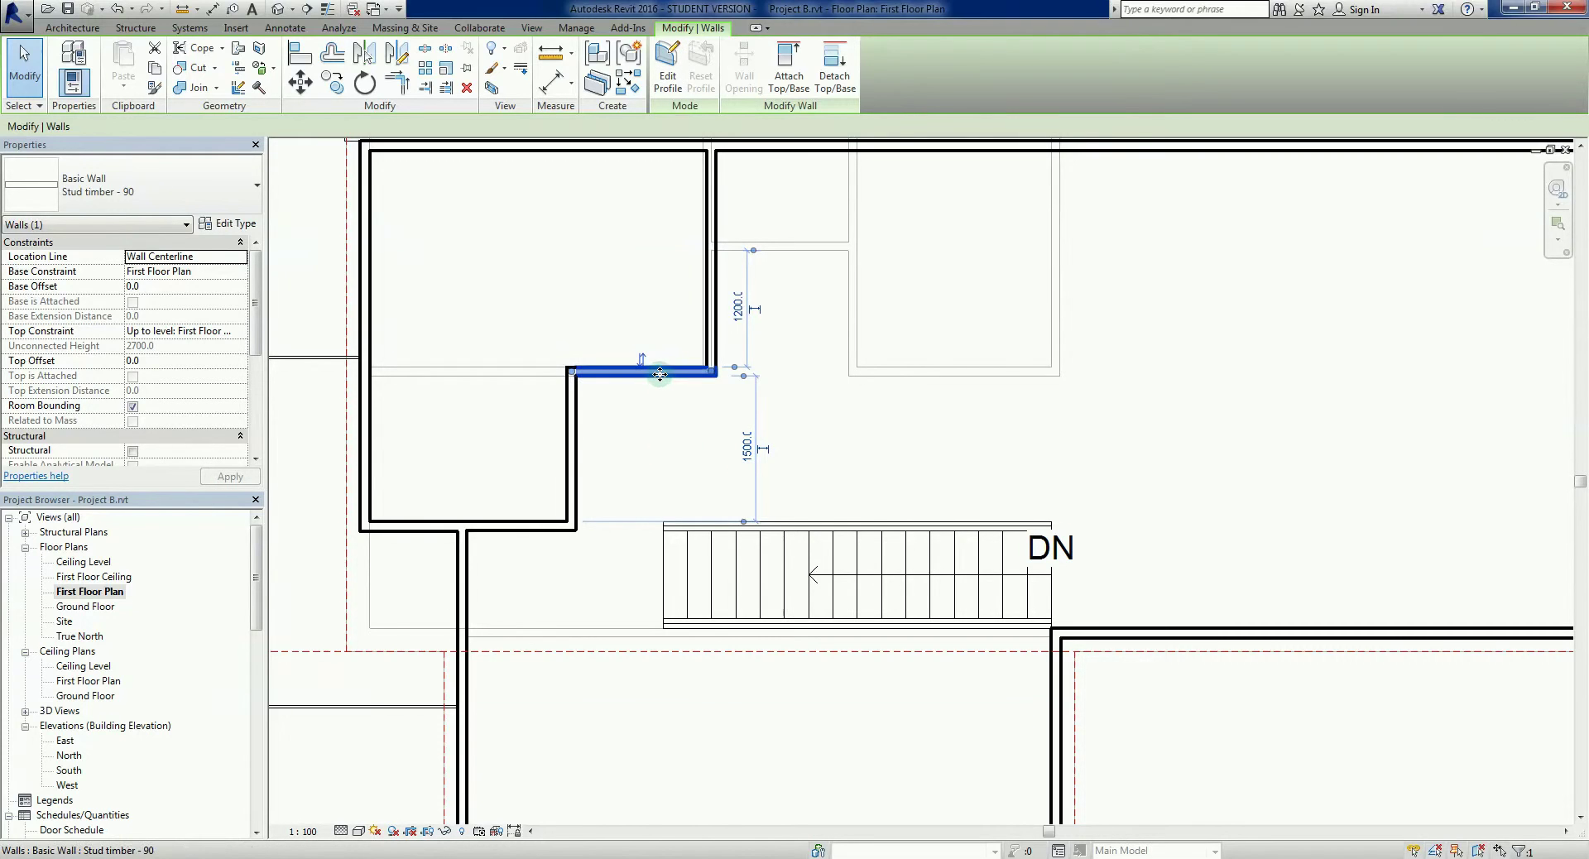
{"action": "left_click", "coordinate": [747, 448]}
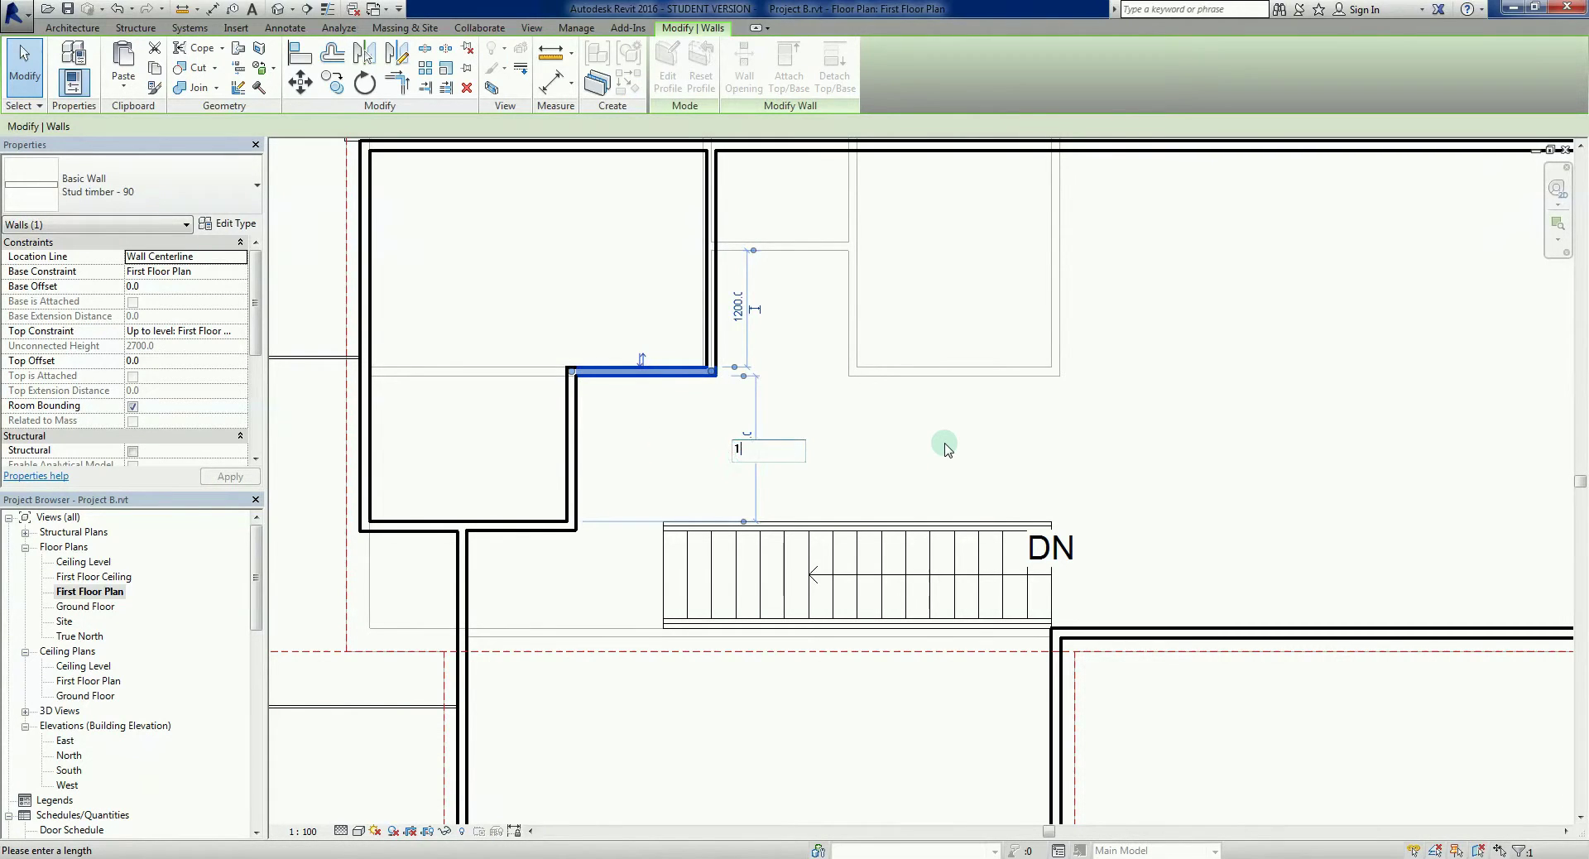
{"action": "key", "text": "Return"}
{"action": "key", "text": "Escape"}
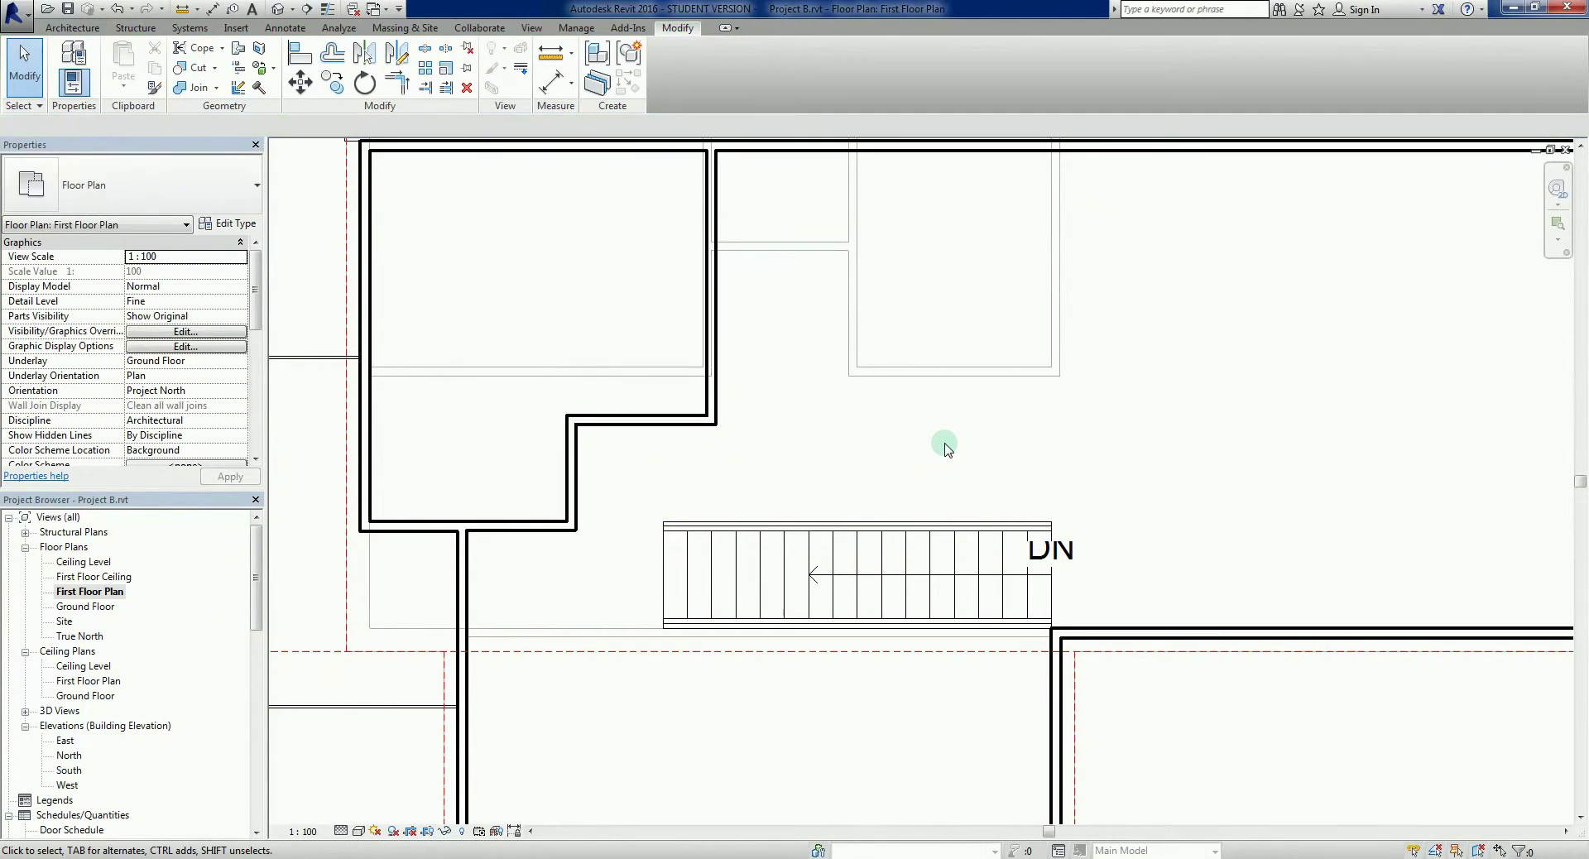
Align the vertical wall with the ground floor underlay line.
{"action": "scroll", "coordinate": [946, 448], "scroll_direction": "down", "scroll_amount": 4}
{"action": "middle_click_drag", "start_coordinate": [943, 444], "coordinate": [852, 464]}
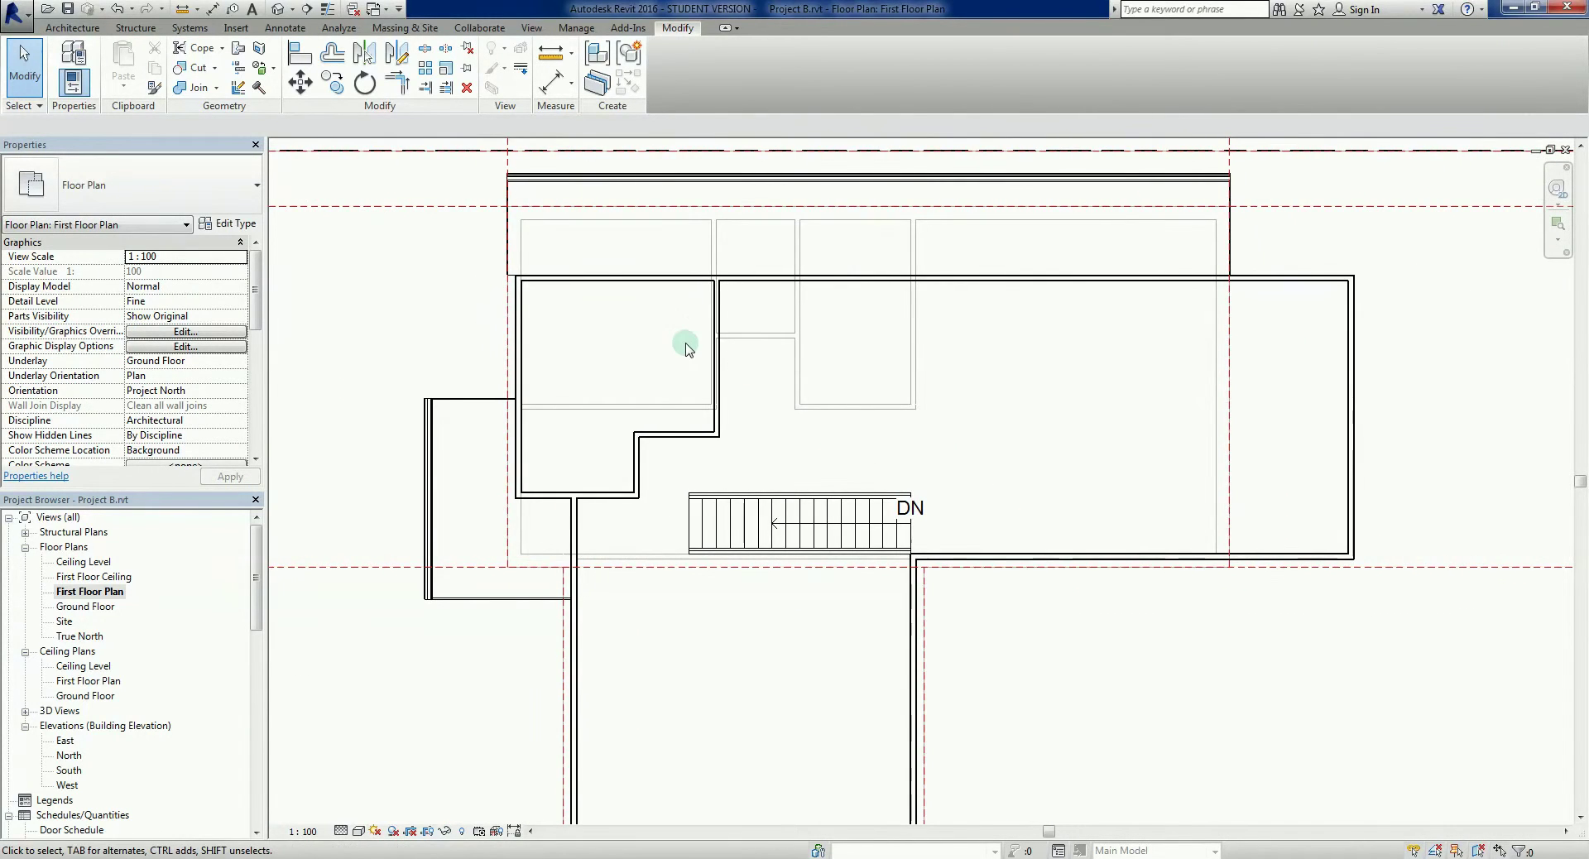
{"action": "scroll", "coordinate": [684, 348], "scroll_direction": "up", "scroll_amount": 2}
{"action": "key", "text": "a"}
{"action": "key", "text": "l"}
{"action": "scroll", "coordinate": [703, 270], "scroll_direction": "up", "scroll_amount": 4}
{"action": "scroll", "coordinate": [703, 269], "scroll_direction": "up", "scroll_amount": 2}
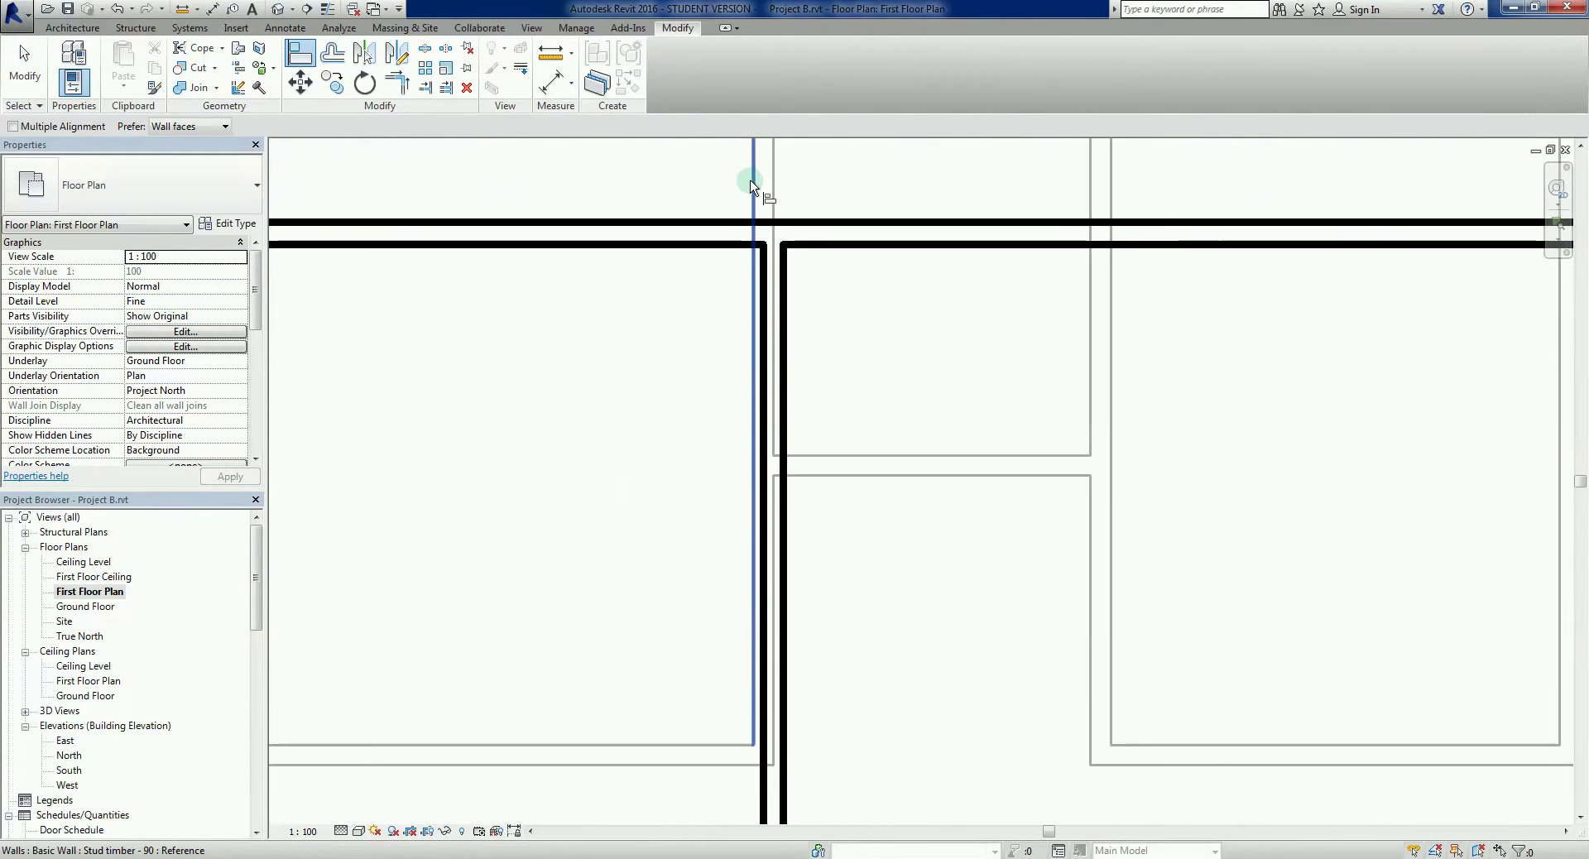
{"action": "left_click", "coordinate": [741, 195]}
{"action": "left_click", "coordinate": [748, 303]}
{"action": "key", "text": "Escape"}
{"action": "key", "text": "Escape"}
{"action": "scroll", "coordinate": [669, 416], "scroll_direction": "down", "scroll_amount": 4}
{"action": "middle_click_drag", "start_coordinate": [727, 515], "coordinate": [786, 495]}
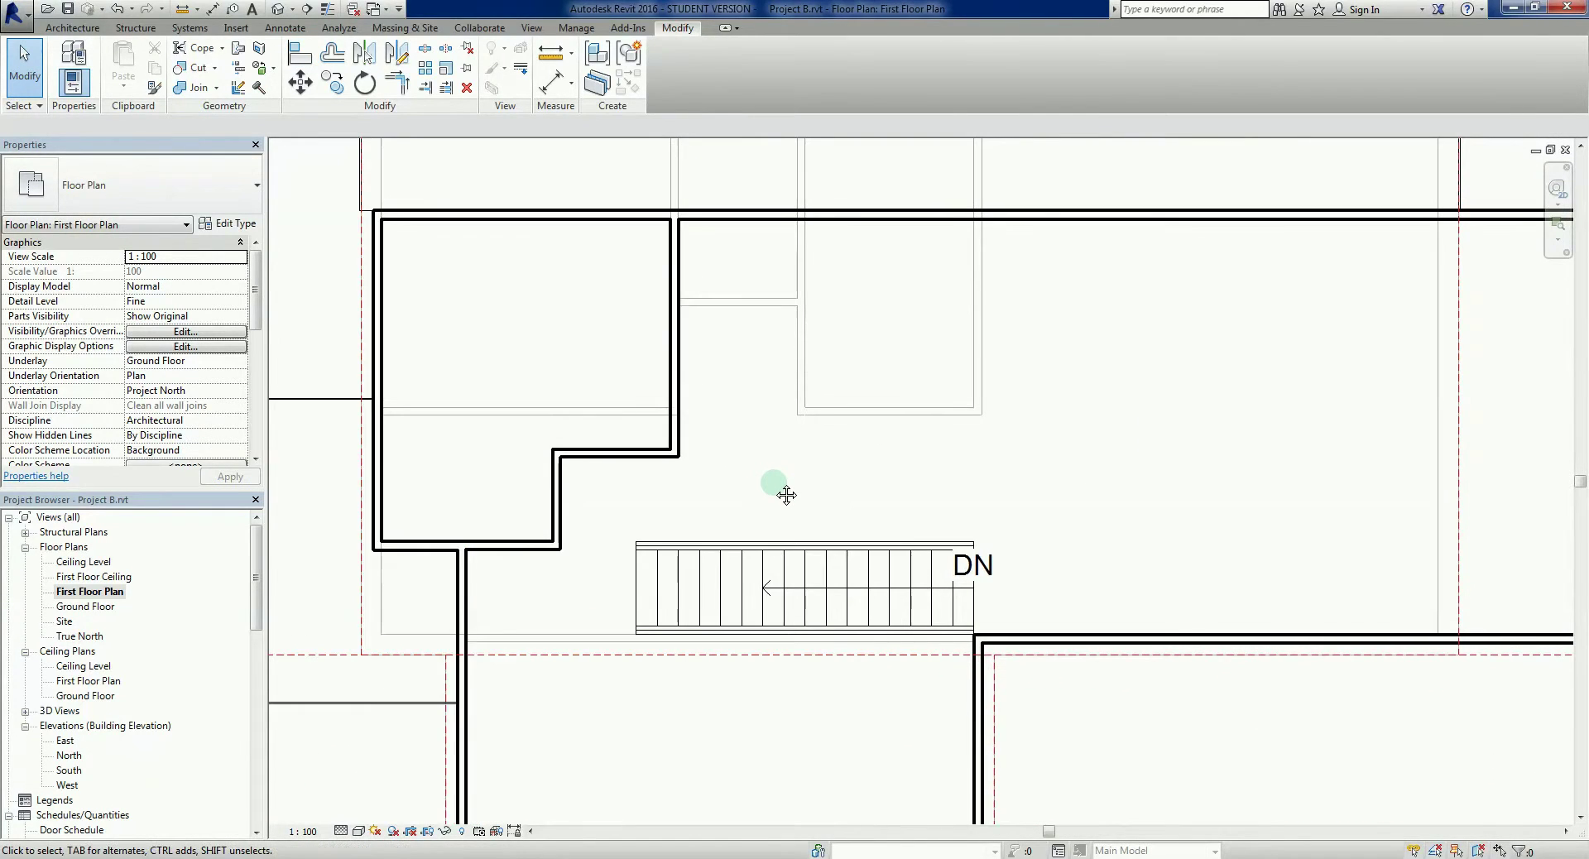
{"action": "scroll", "coordinate": [787, 495], "scroll_direction": "down", "scroll_amount": 1}
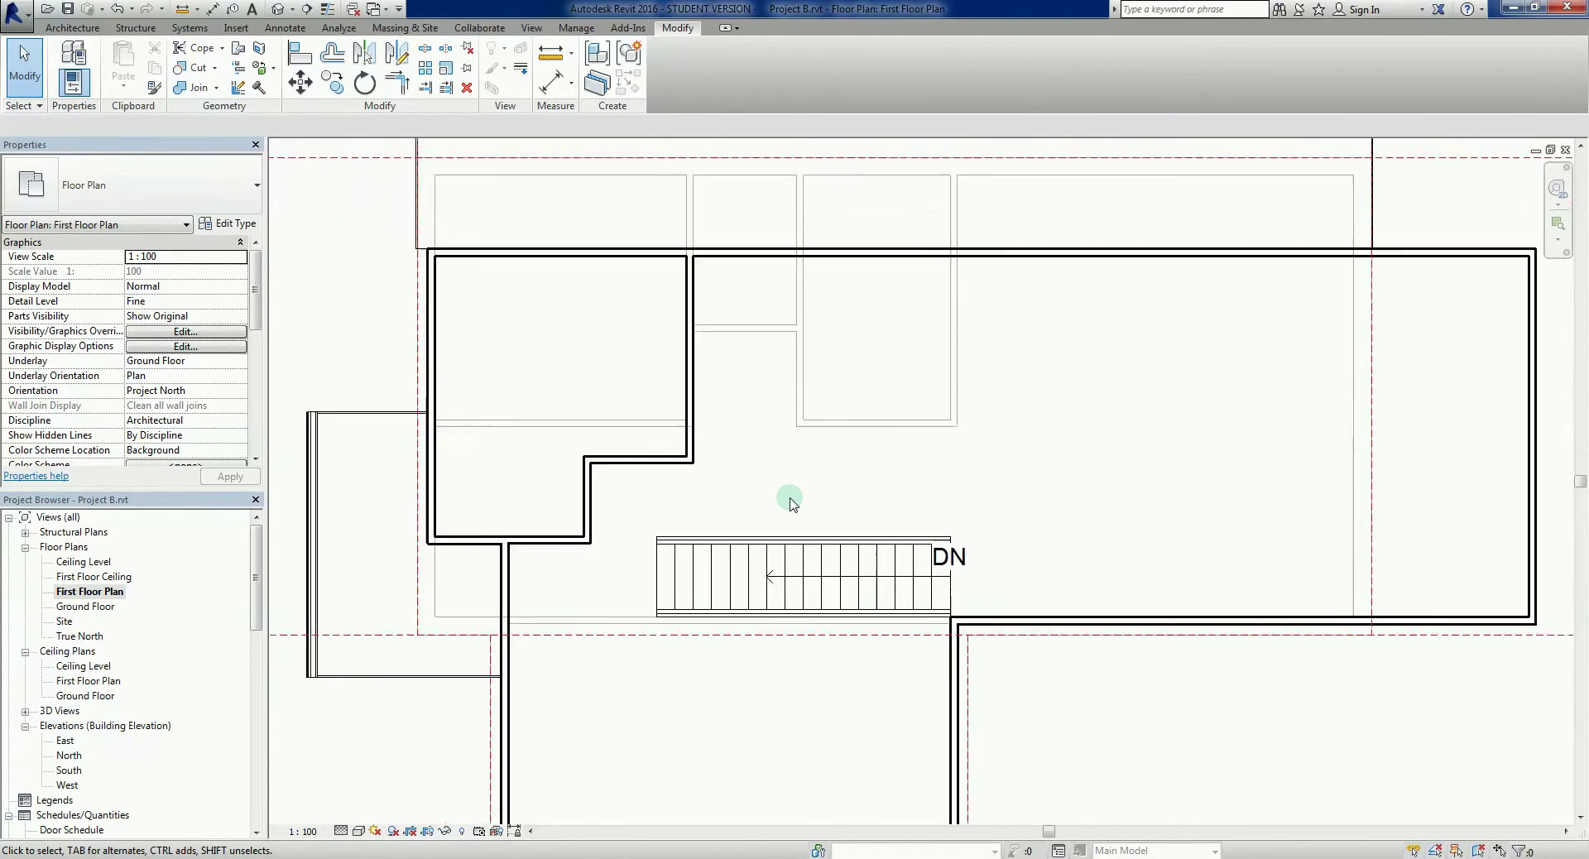
{"action": "middle_click_drag", "start_coordinate": [790, 499], "coordinate": [786, 463]}
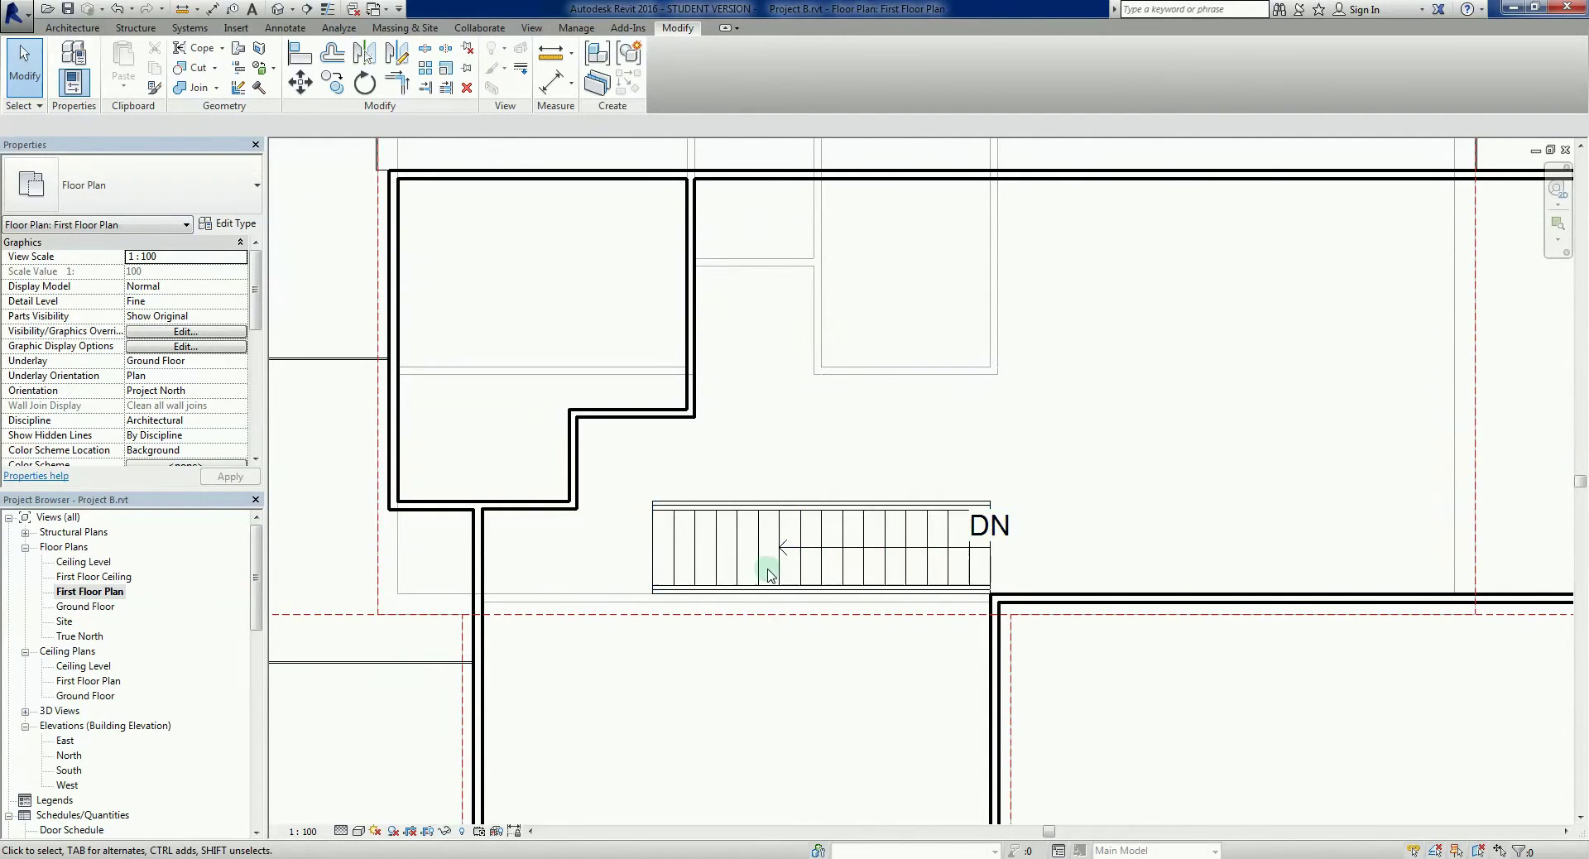
{"action": "scroll", "coordinate": [768, 573], "scroll_direction": "down", "scroll_amount": 4}
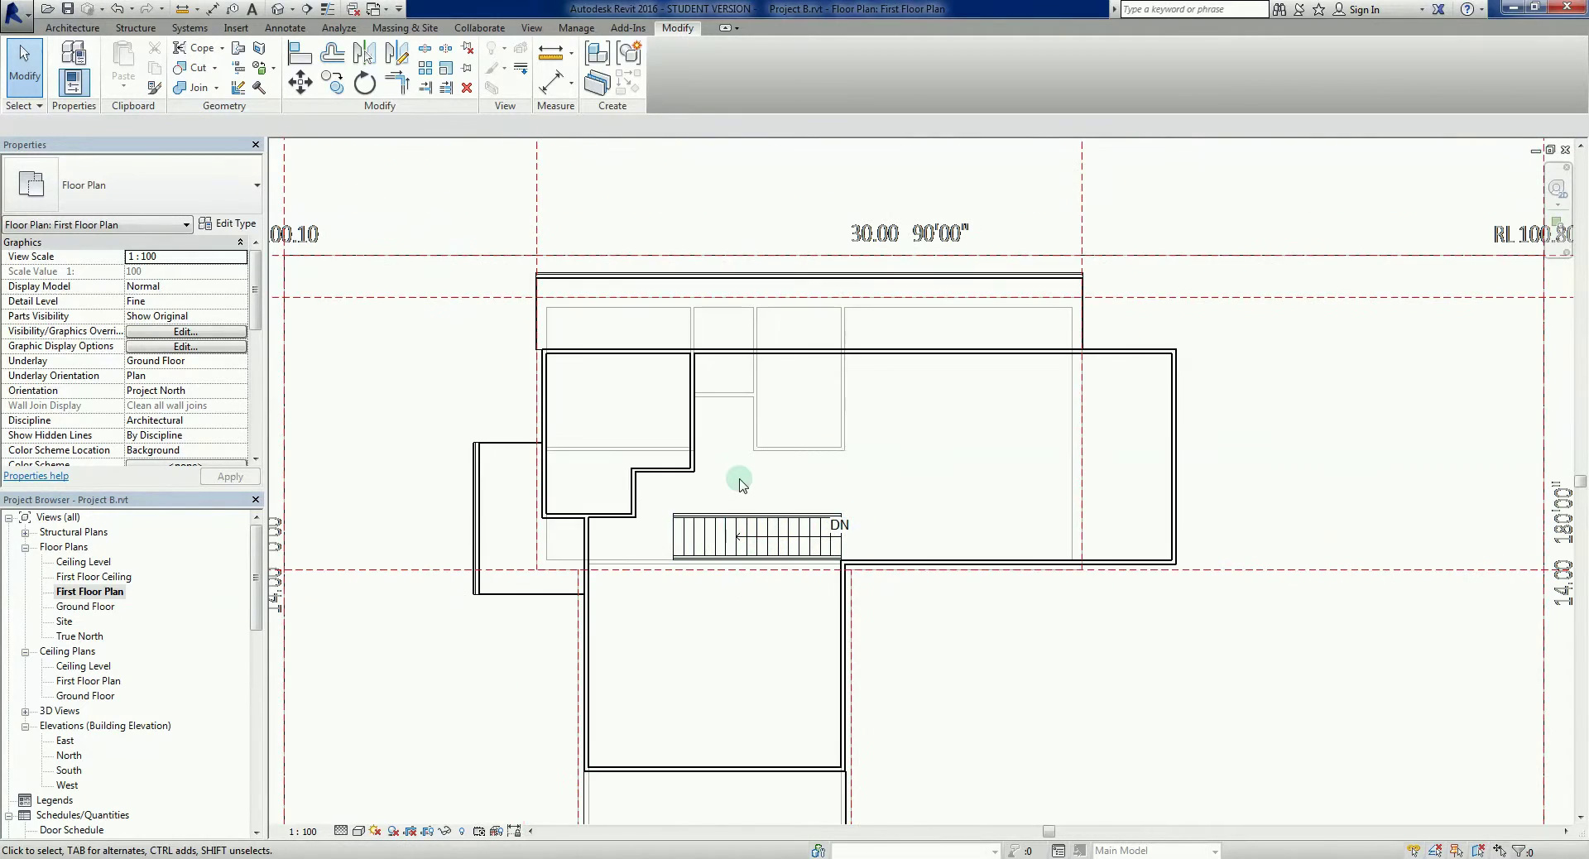
{"action": "scroll", "coordinate": [740, 484], "scroll_direction": "up", "scroll_amount": 2}
{"action": "scroll", "coordinate": [755, 496], "scroll_direction": "up", "scroll_amount": 1}
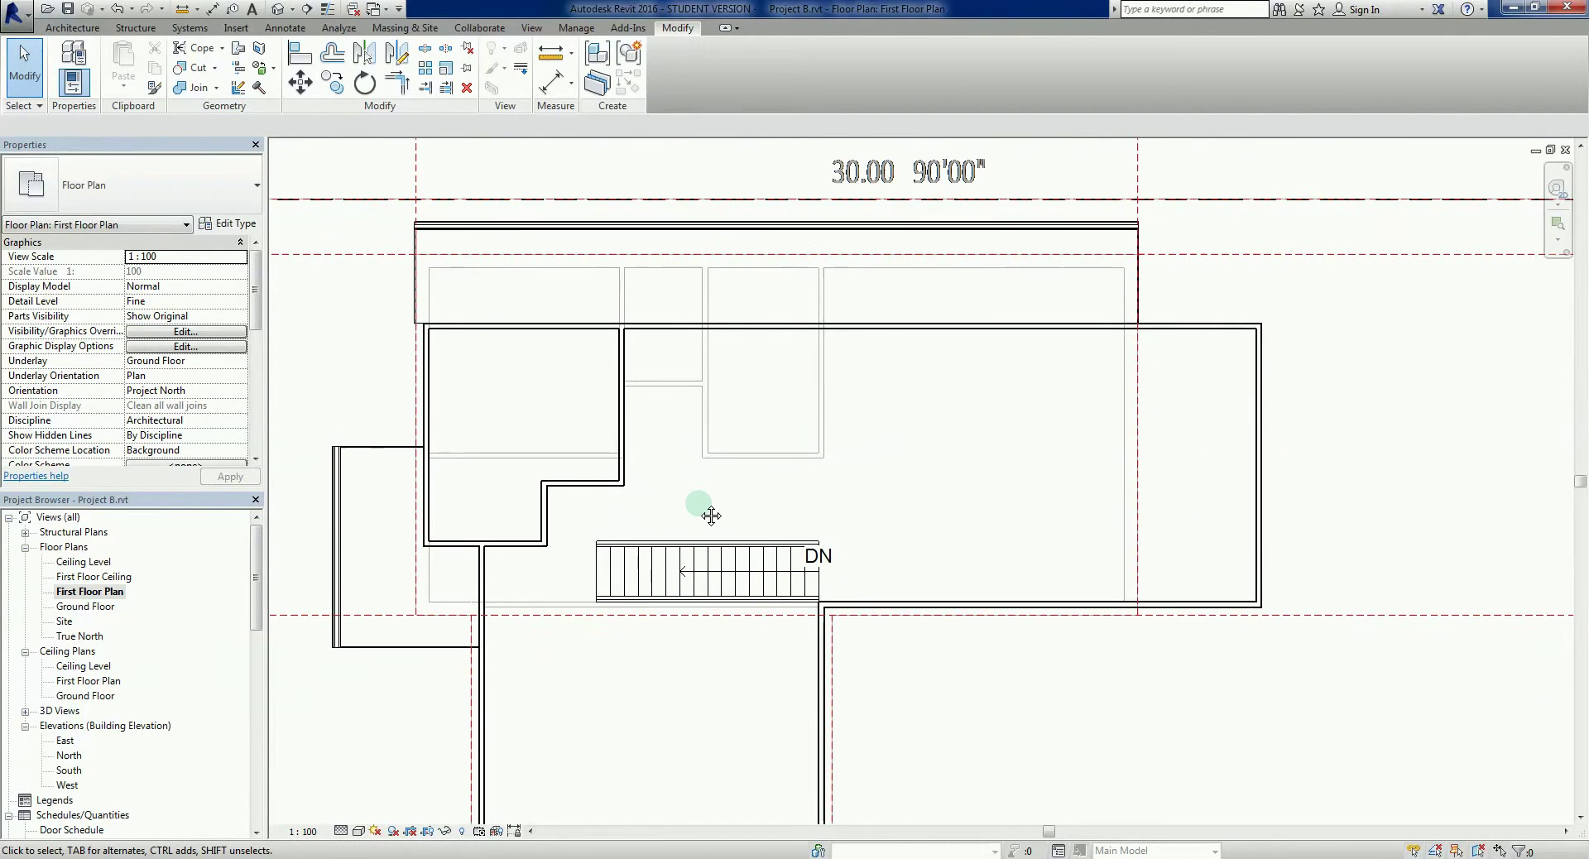
{"action": "scroll", "coordinate": [711, 516], "scroll_direction": "down", "scroll_amount": 1}
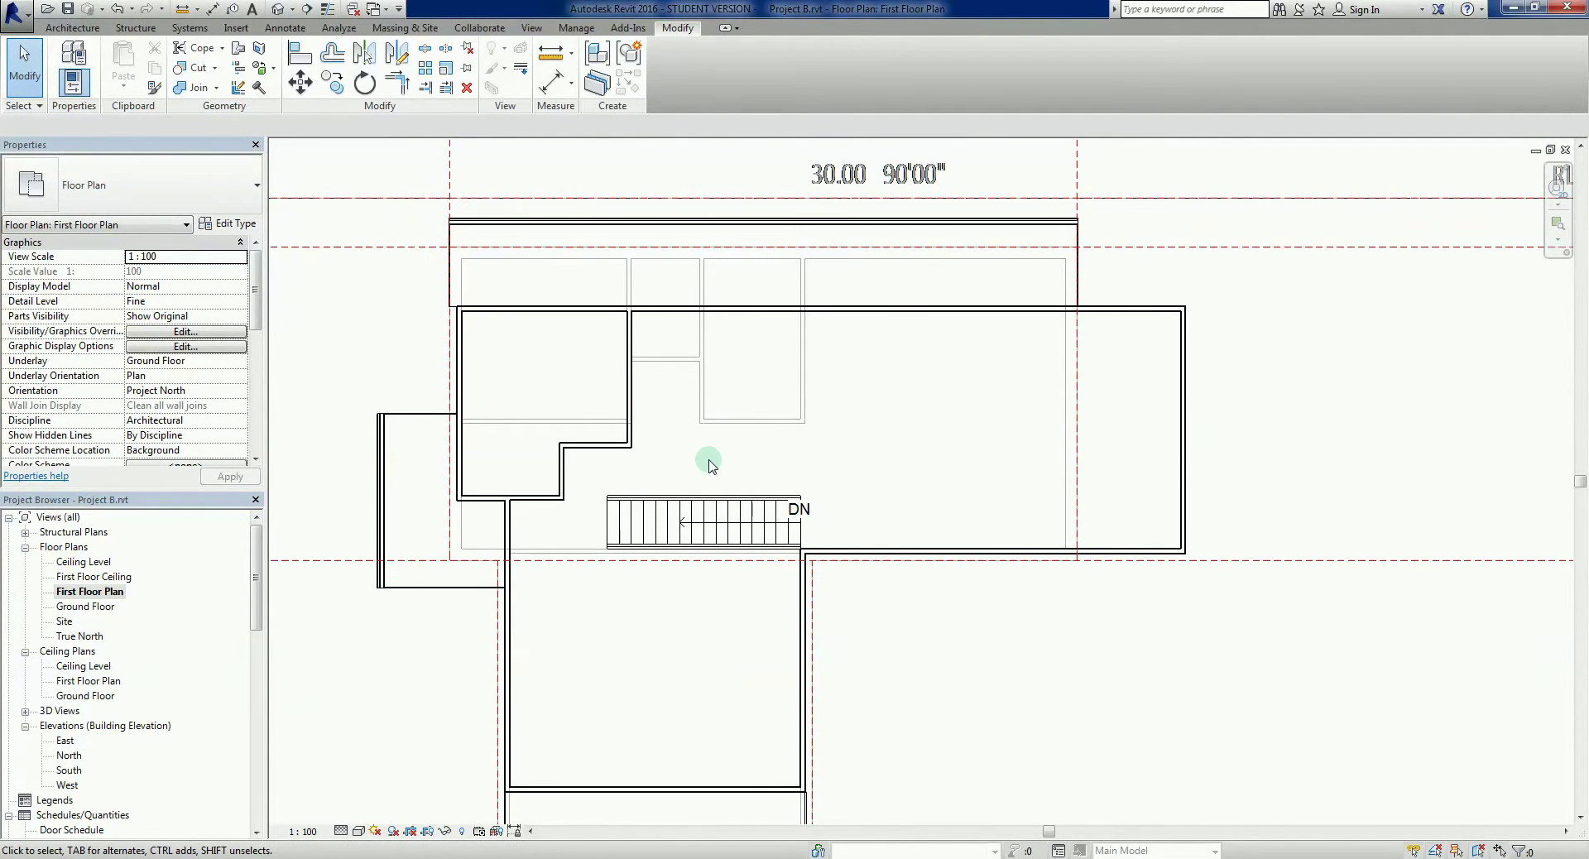
{"action": "middle_click_drag", "start_coordinate": [631, 631], "coordinate": [656, 469]}
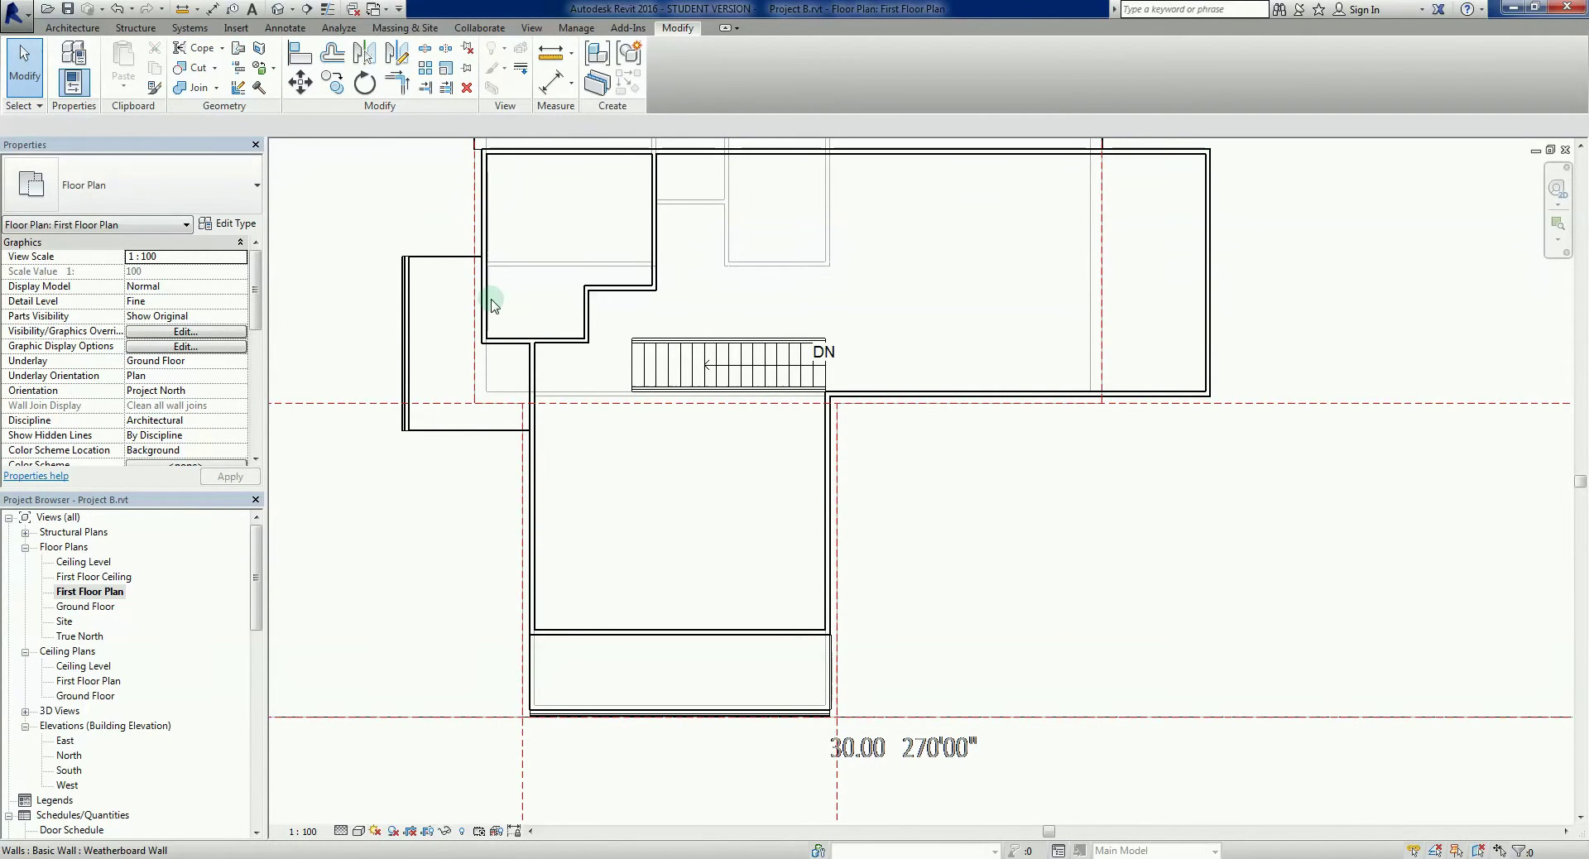
Draw a stud wall from the lower block's left wall below the stair to the right wall corner.
{"action": "key", "text": "w"}
{"action": "key", "text": "a"}
{"action": "scroll", "coordinate": [787, 419], "scroll_direction": "up", "scroll_amount": 2}
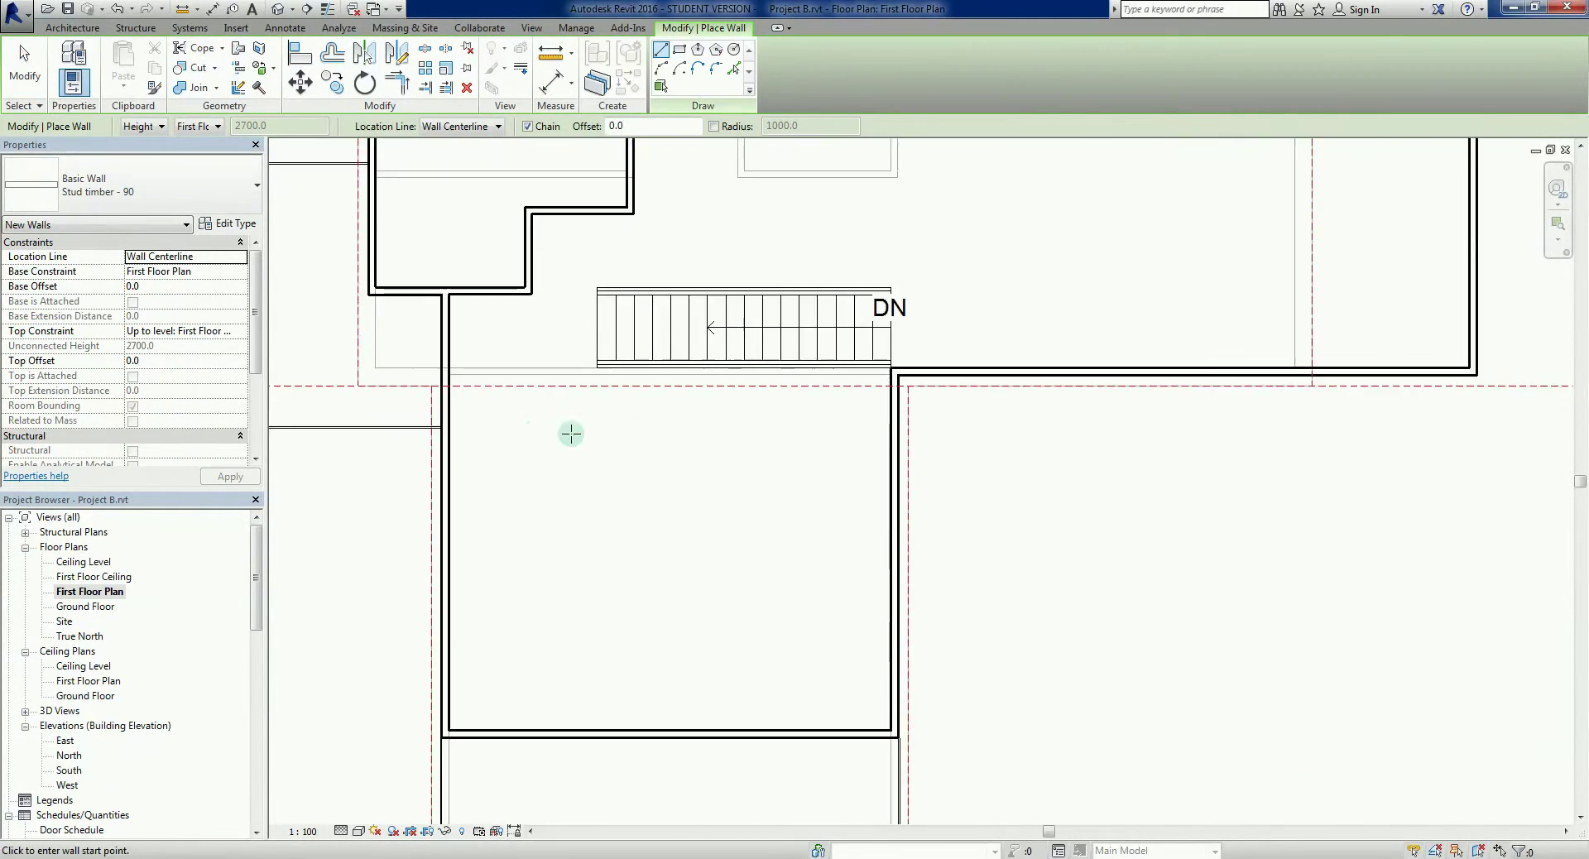
{"action": "scroll", "coordinate": [463, 406], "scroll_direction": "up", "scroll_amount": 4}
{"action": "left_click", "coordinate": [432, 323]}
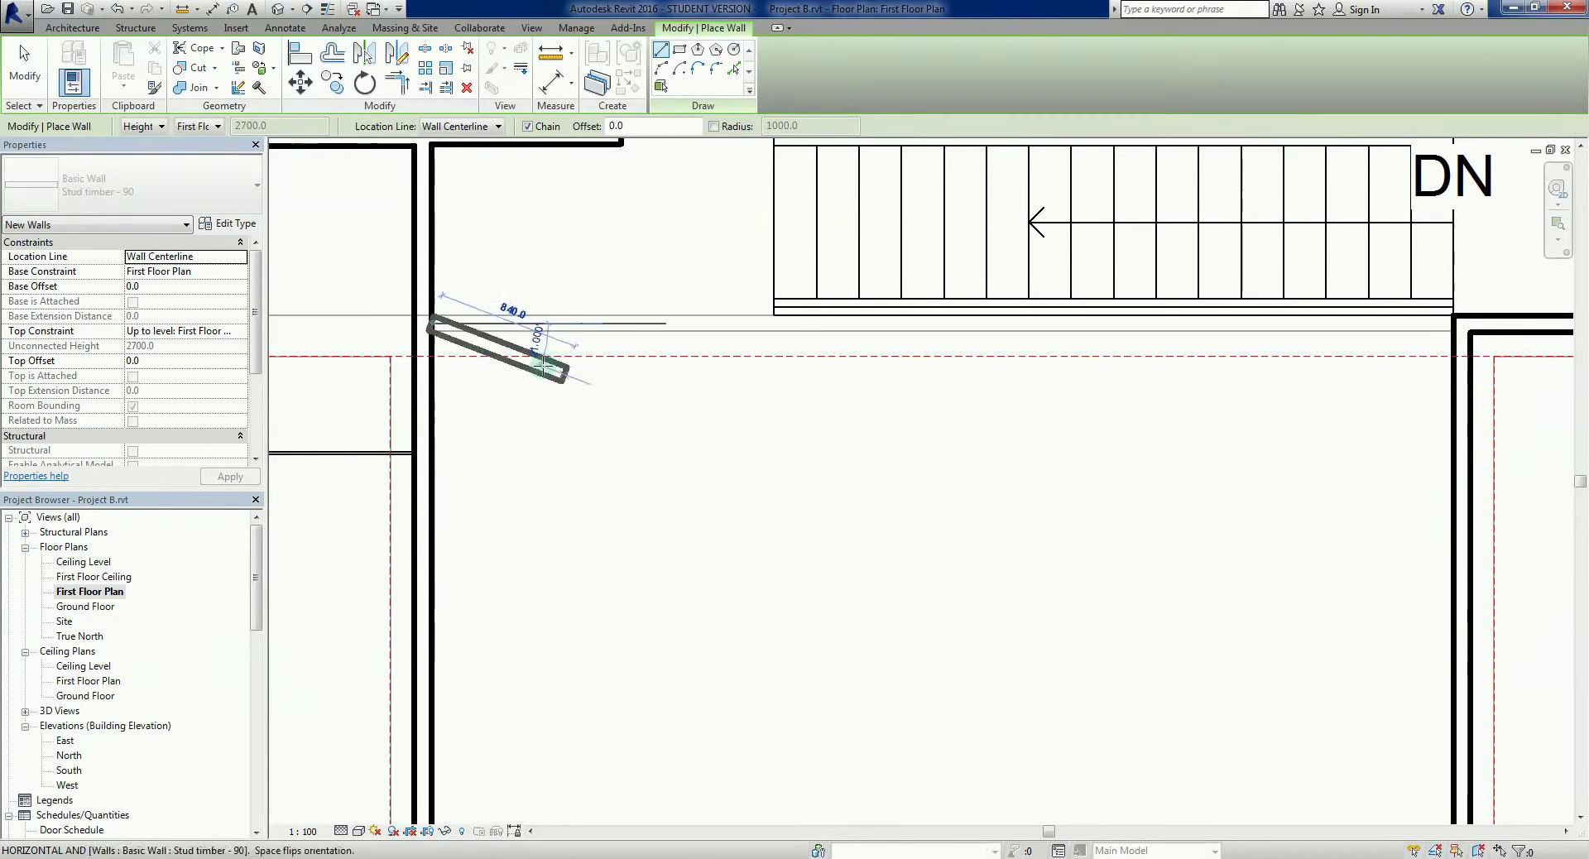
{"action": "left_click", "coordinate": [1458, 325]}
{"action": "key", "text": "Escape"}
{"action": "key", "text": "Escape"}
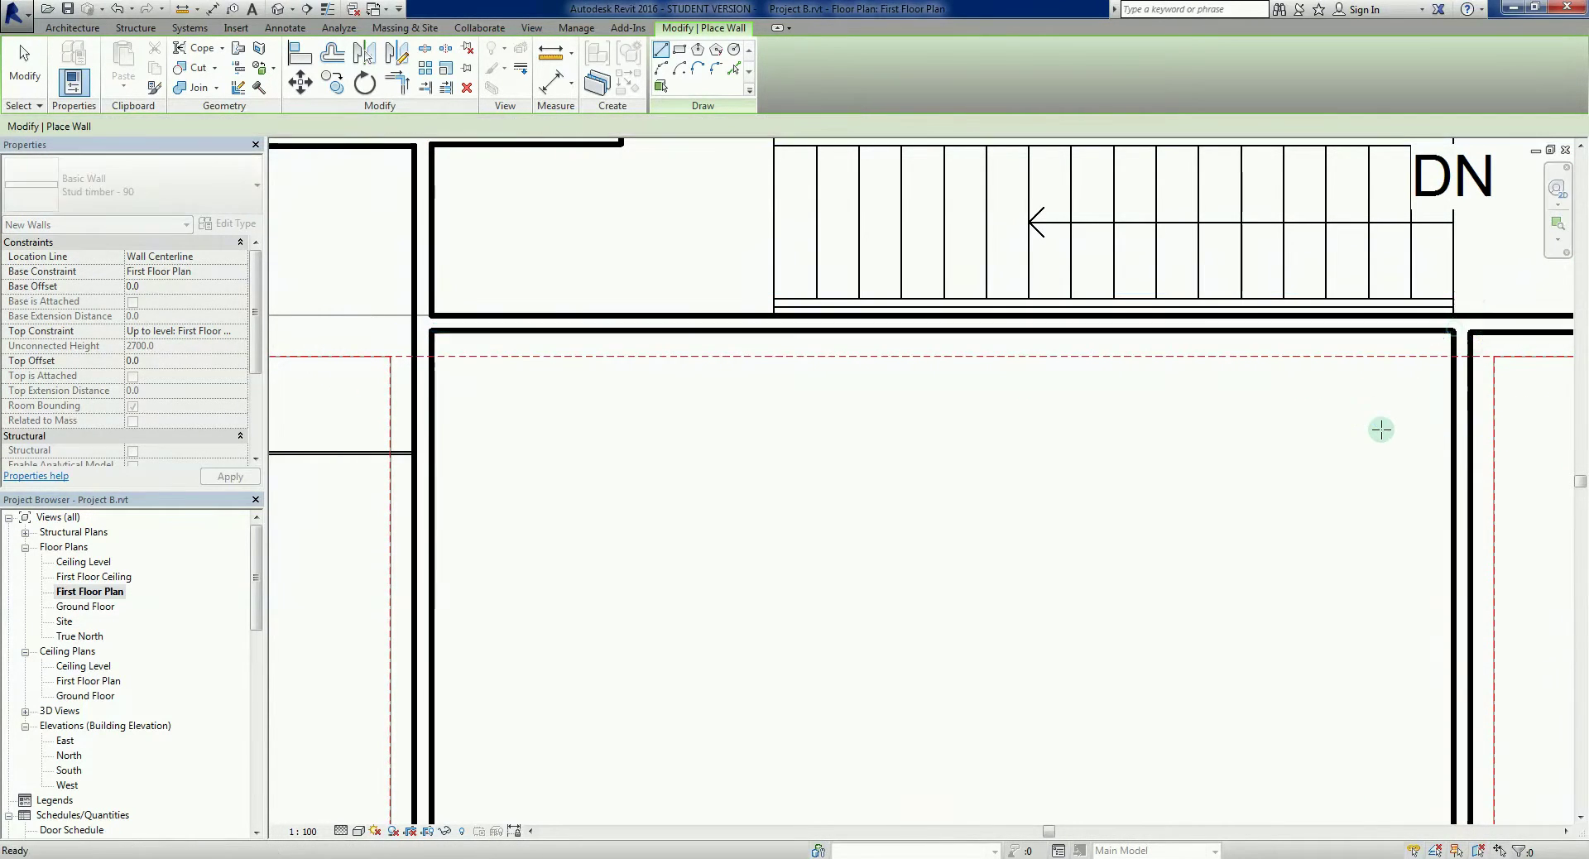
{"action": "scroll", "coordinate": [1381, 430], "scroll_direction": "down", "scroll_amount": 5}
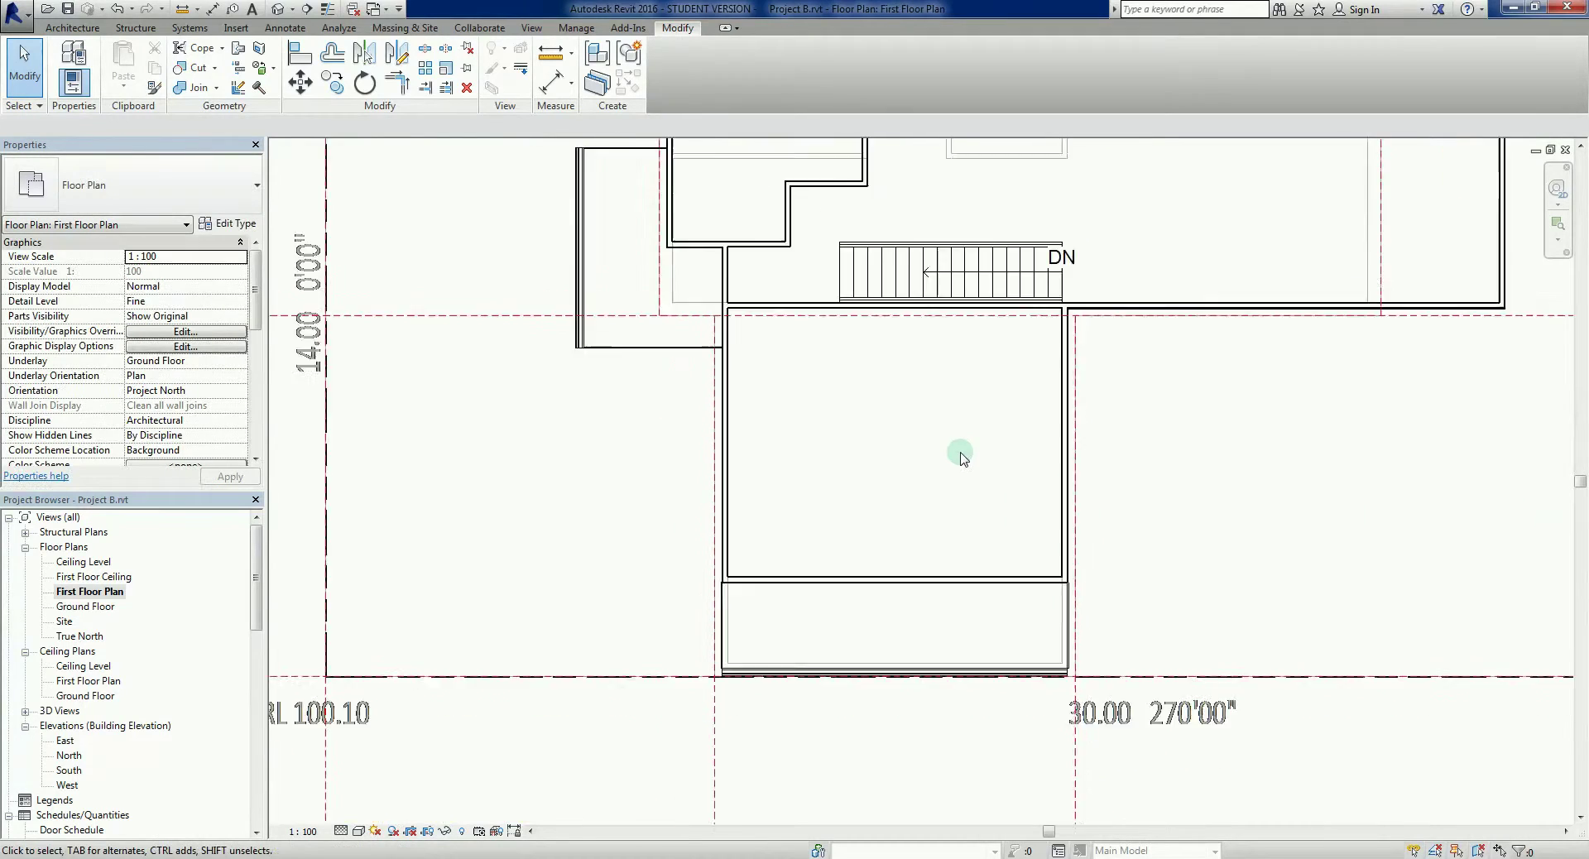
{"action": "middle_click_drag", "start_coordinate": [960, 458], "coordinate": [926, 507]}
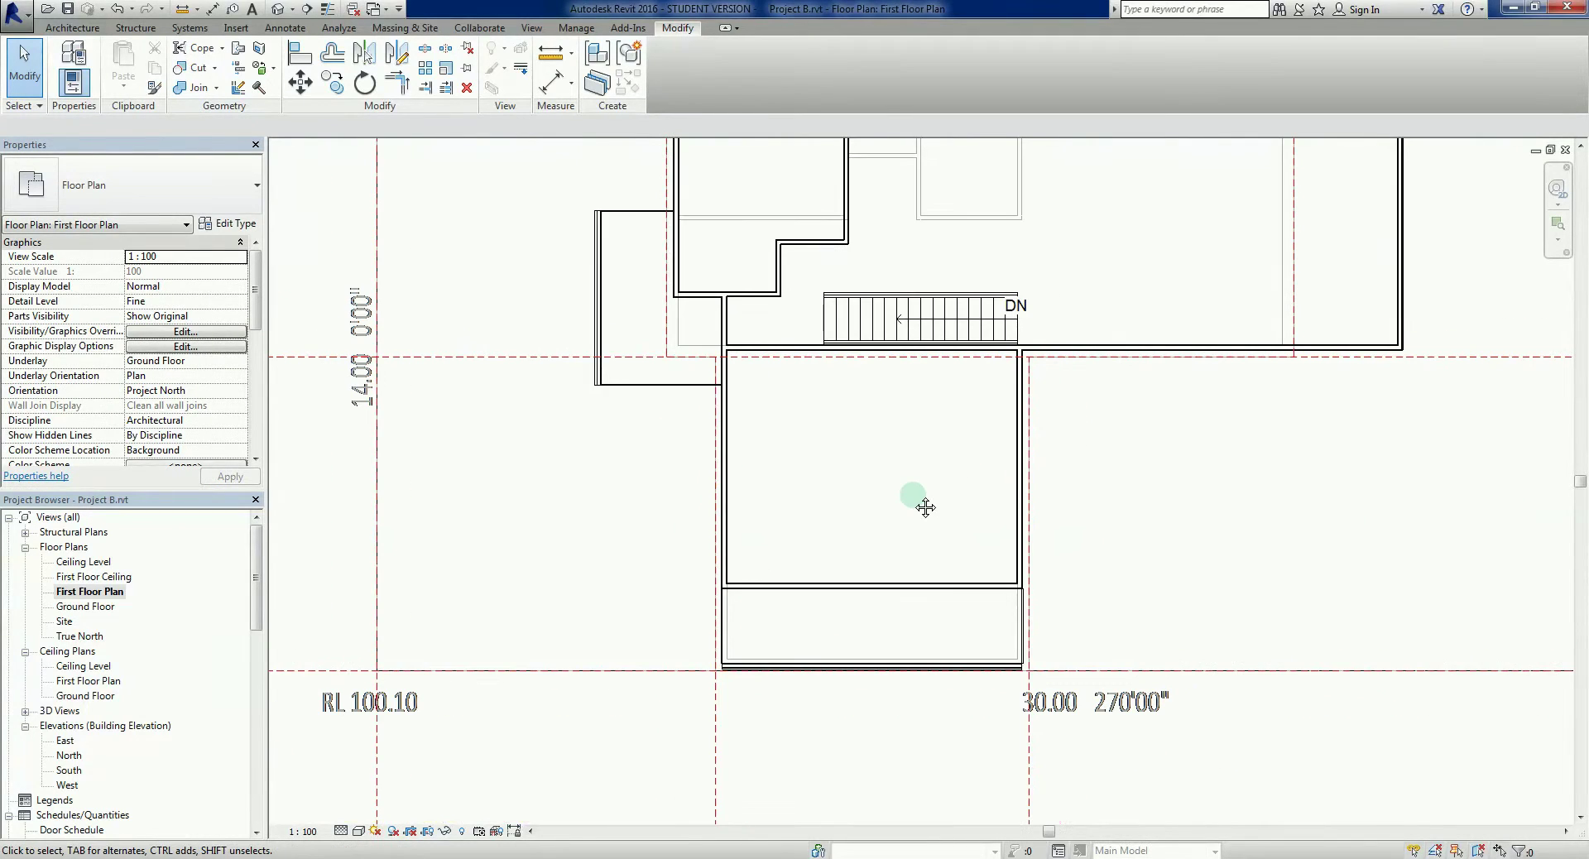
{"action": "left_click", "coordinate": [836, 585]}
{"action": "left_click", "coordinate": [755, 460]}
Pan and zoom to centre the upper floor in the view.
{"action": "scroll", "coordinate": [913, 494], "scroll_direction": "down", "scroll_amount": 3}
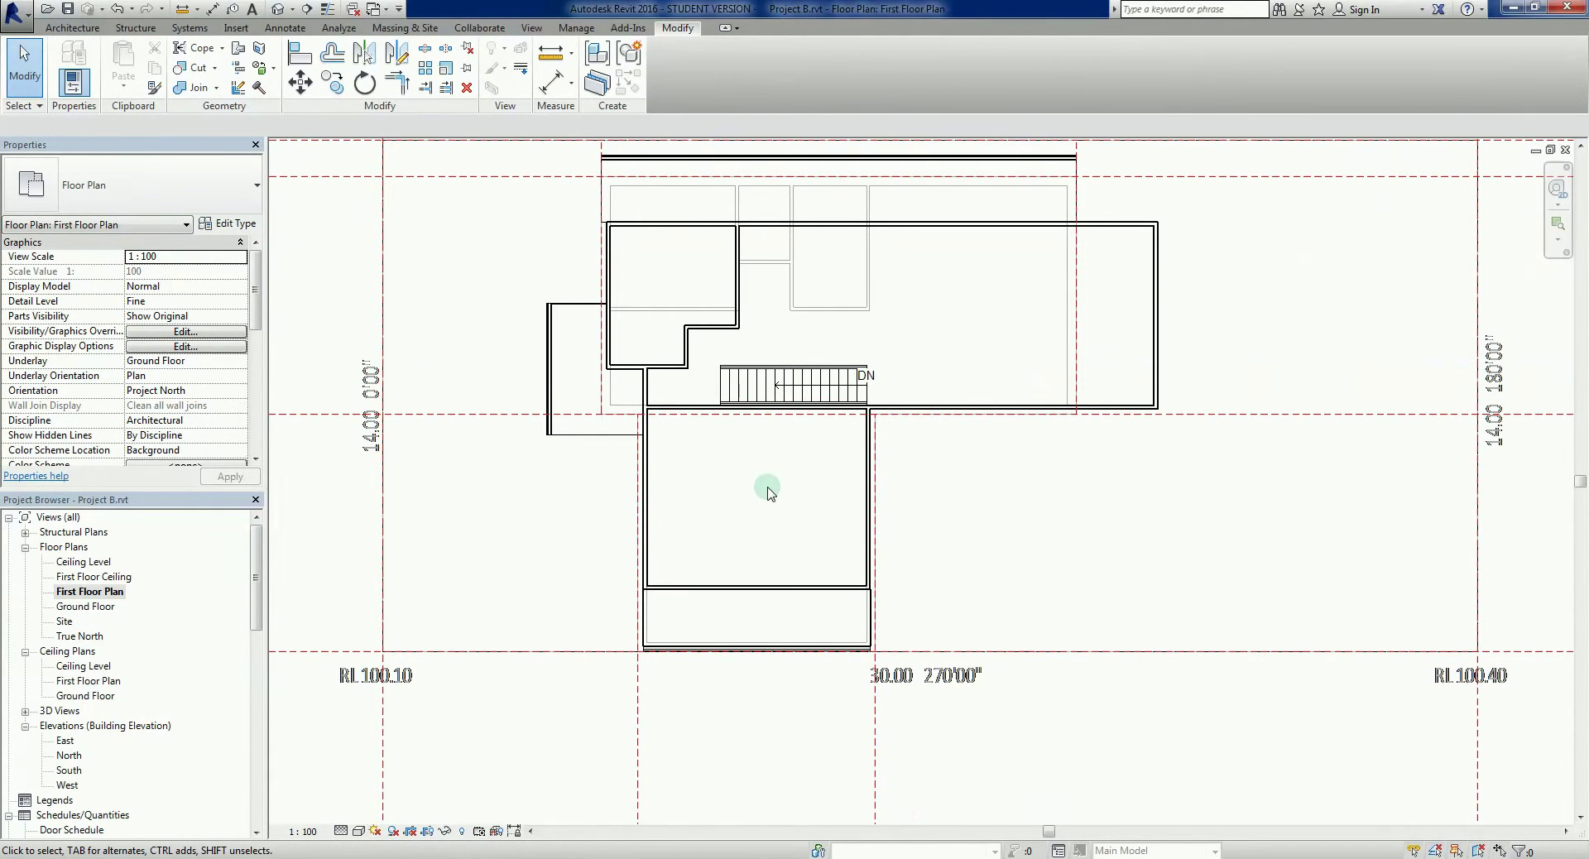
{"action": "middle_click_drag", "start_coordinate": [786, 473], "coordinate": [826, 572]}
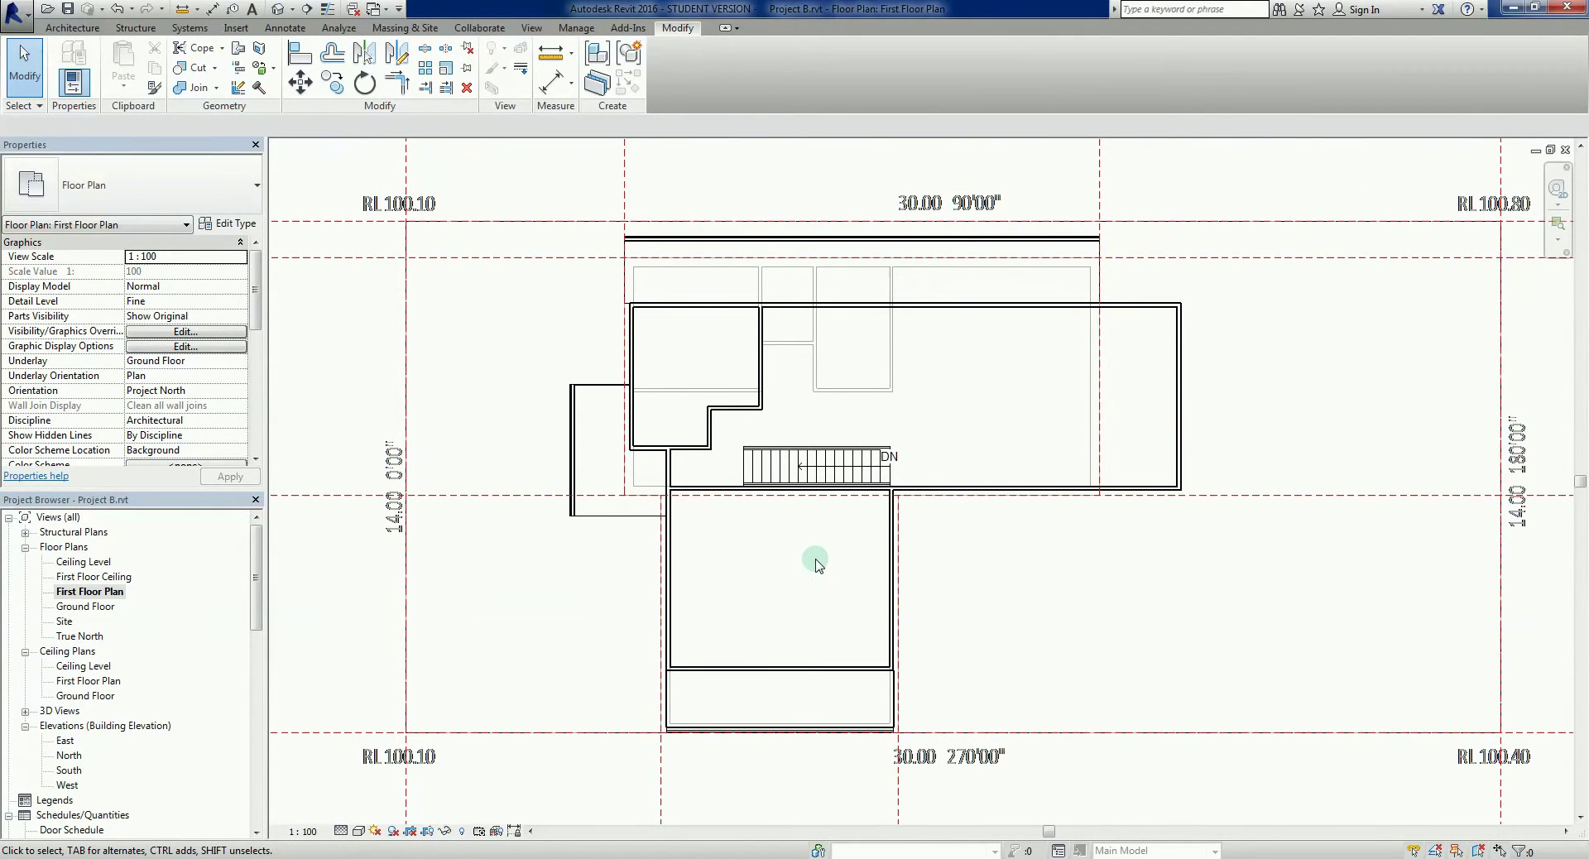
{"action": "scroll", "coordinate": [817, 564], "scroll_direction": "up", "scroll_amount": 2}
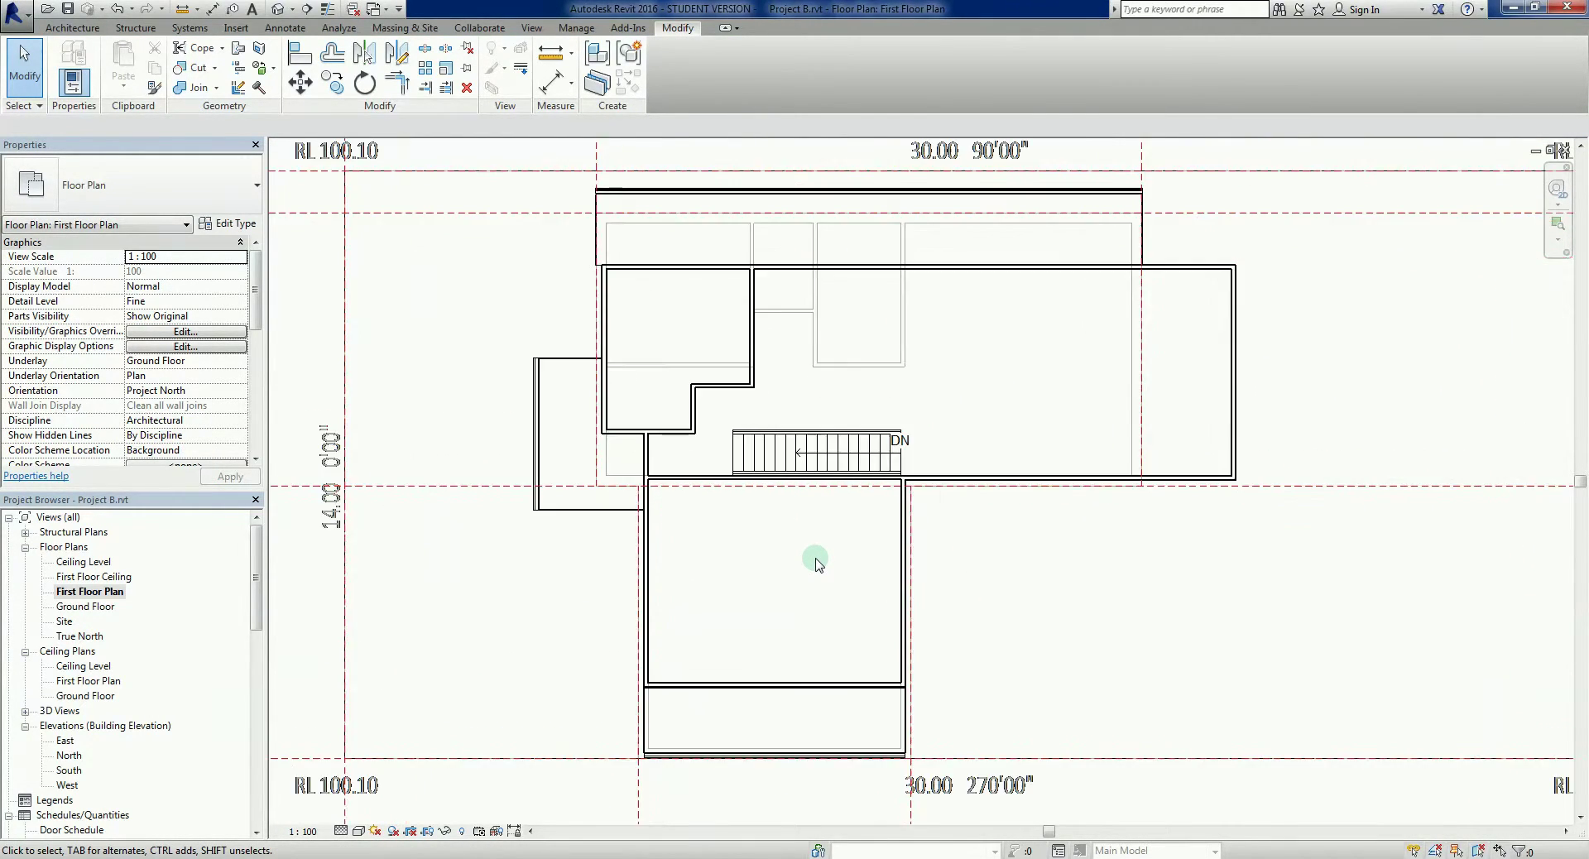
{"action": "scroll", "coordinate": [816, 563], "scroll_direction": "down", "scroll_amount": 3}
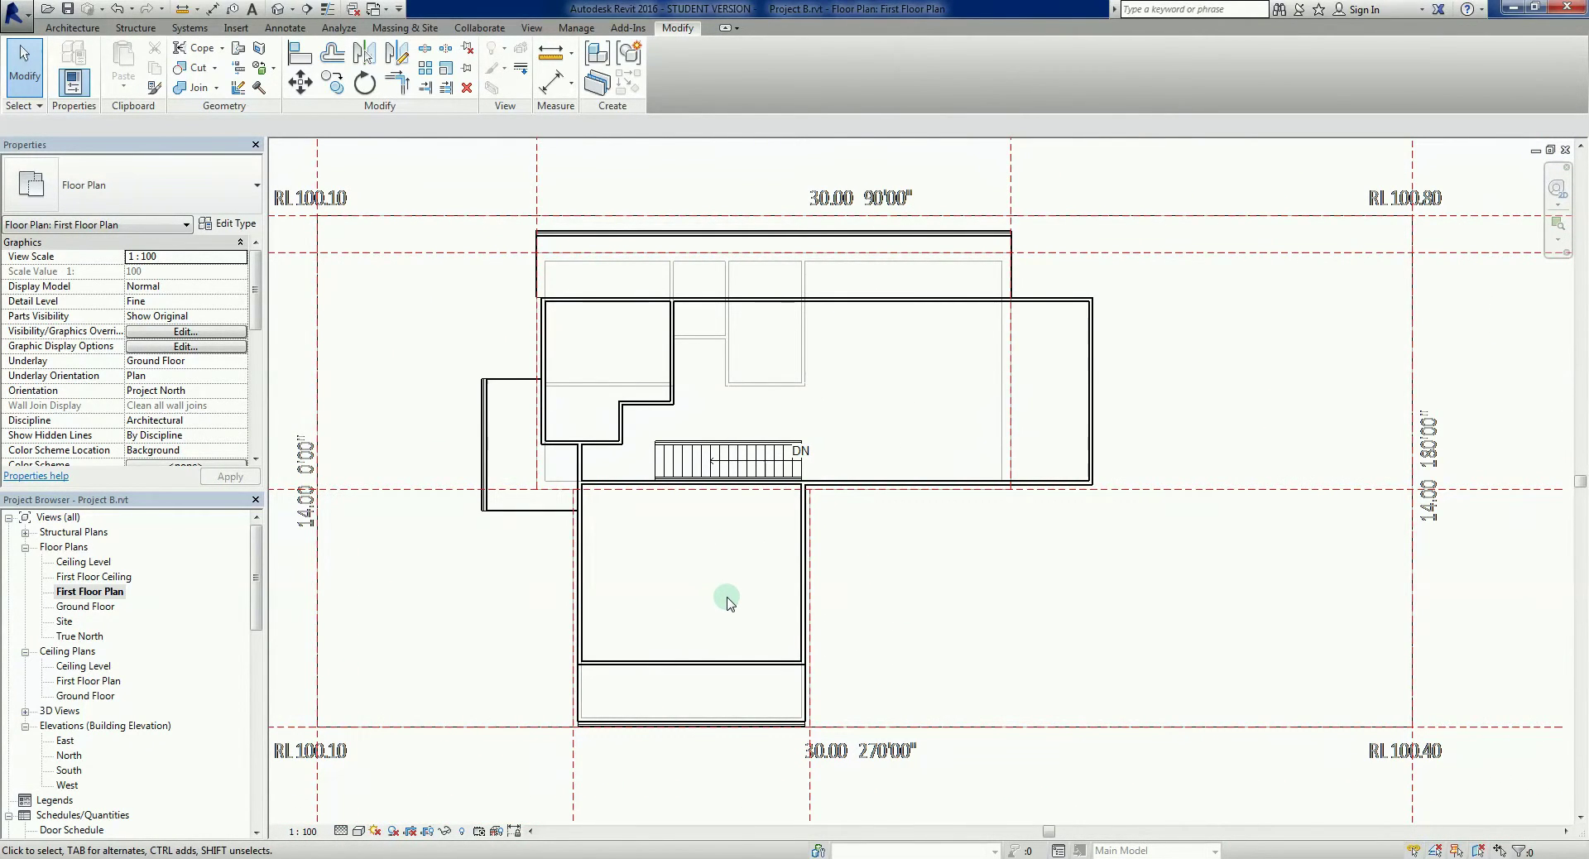
{"action": "scroll", "coordinate": [809, 604], "scroll_direction": "up", "scroll_amount": 2}
{"action": "scroll", "coordinate": [834, 530], "scroll_direction": "up", "scroll_amount": 1}
{"action": "middle_click_drag", "start_coordinate": [834, 529], "coordinate": [905, 532]}
{"action": "scroll", "coordinate": [575, 496], "scroll_direction": "up", "scroll_amount": 2}
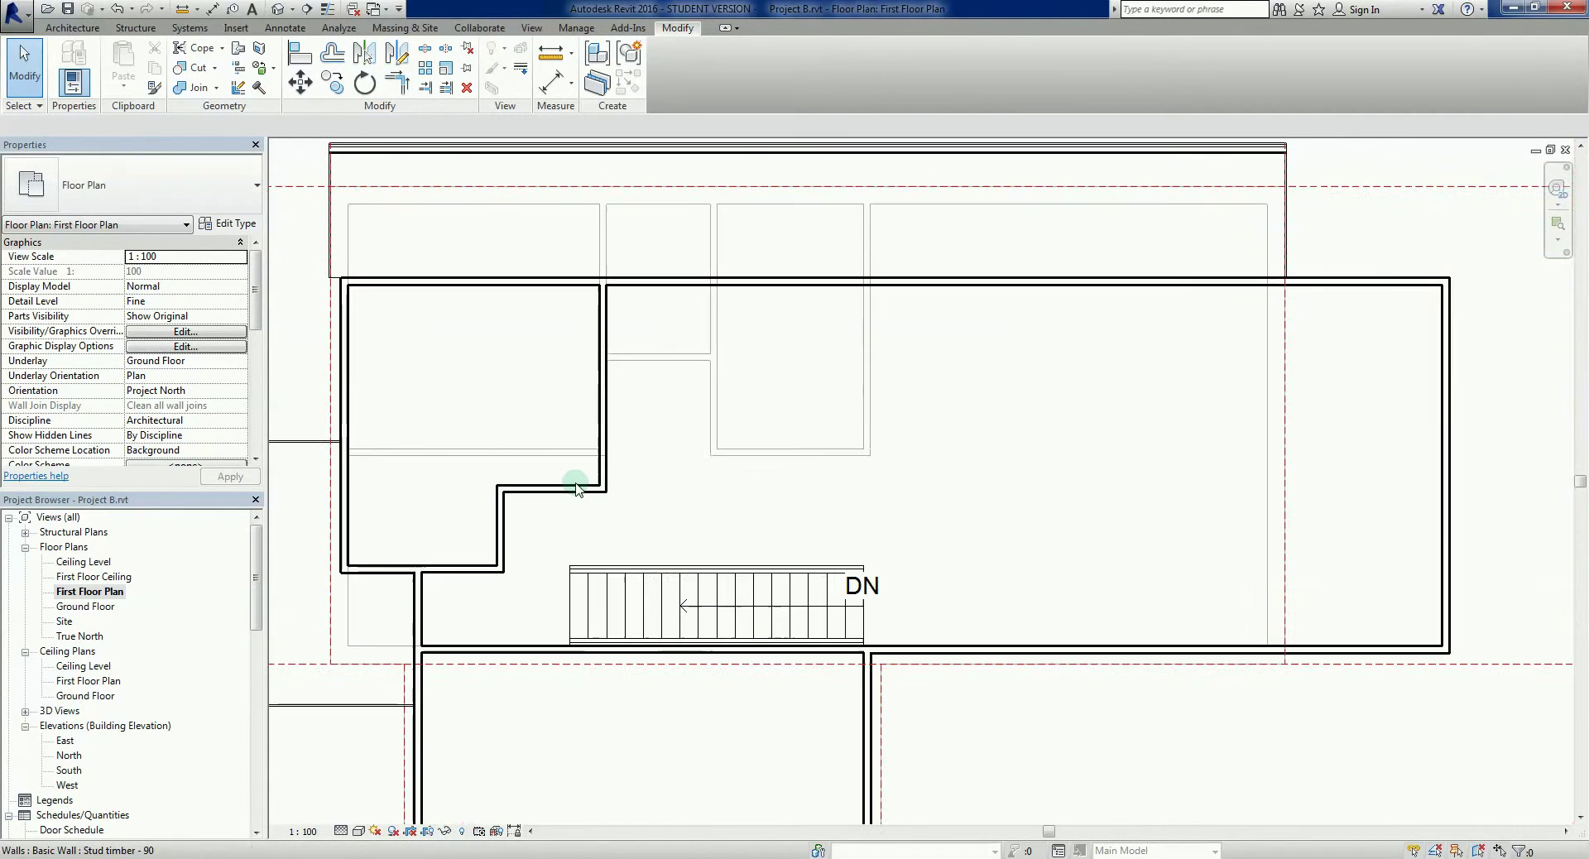
Drag the short step wall's end back to its original position.
{"action": "left_click", "coordinate": [575, 488]}
{"action": "key", "text": "r"}
{"action": "key", "text": "s"}
{"action": "left_click", "coordinate": [499, 488]}
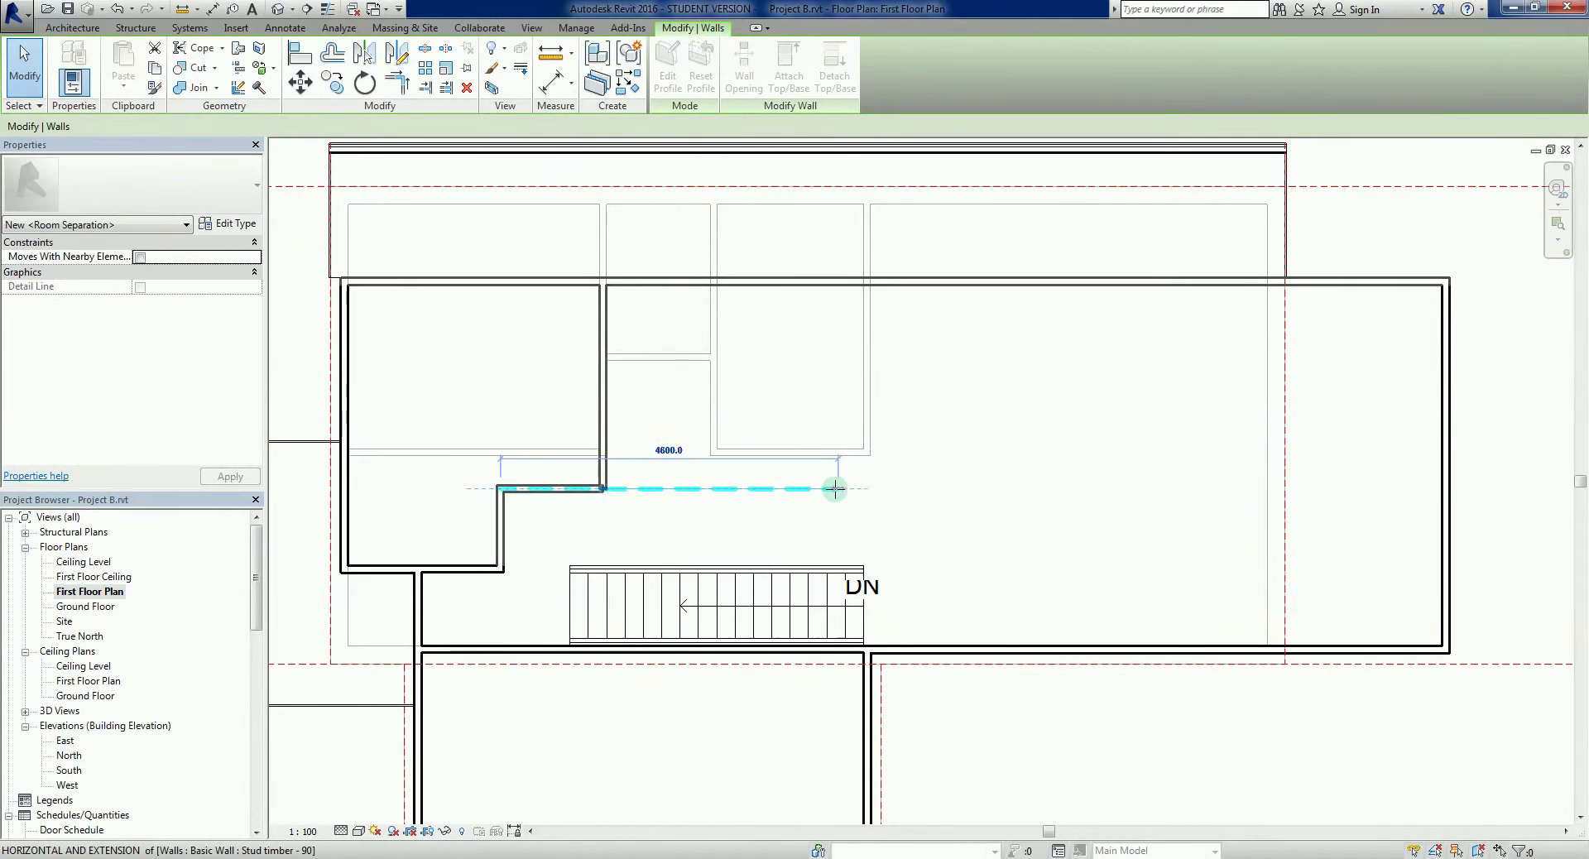
{"action": "left_click_drag", "start_coordinate": [871, 488], "coordinate": [605, 488]}
{"action": "key", "text": "Escape"}
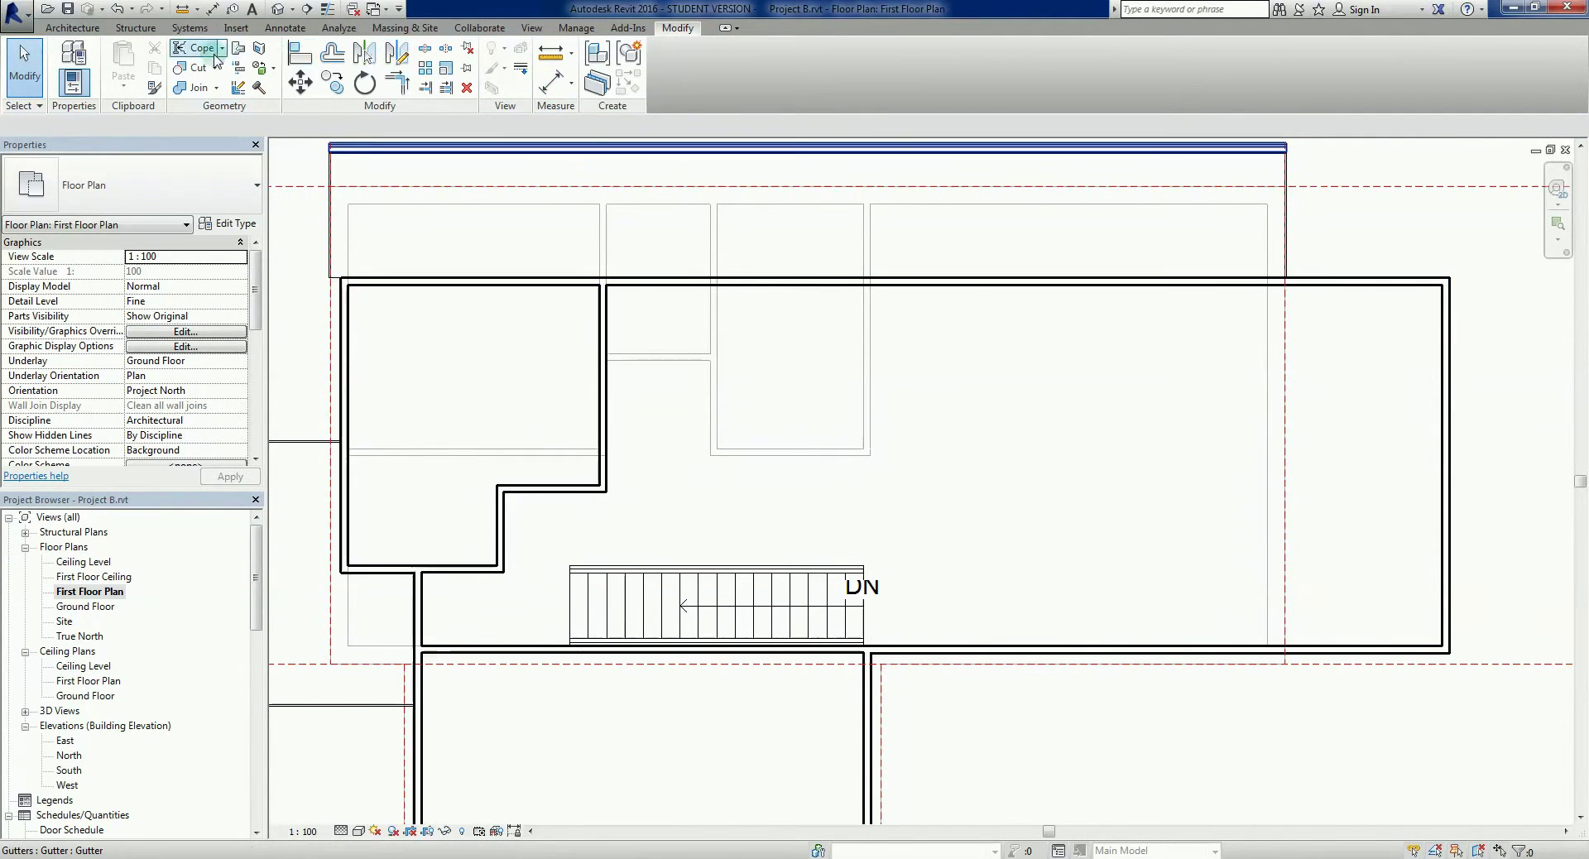
Draw a horizontal stud wall from the vertical wall, then a vertical wall up to the top wall.
{"action": "key", "text": "w"}
{"action": "key", "text": "a"}
{"action": "scroll", "coordinate": [598, 443], "scroll_direction": "up", "scroll_amount": 3}
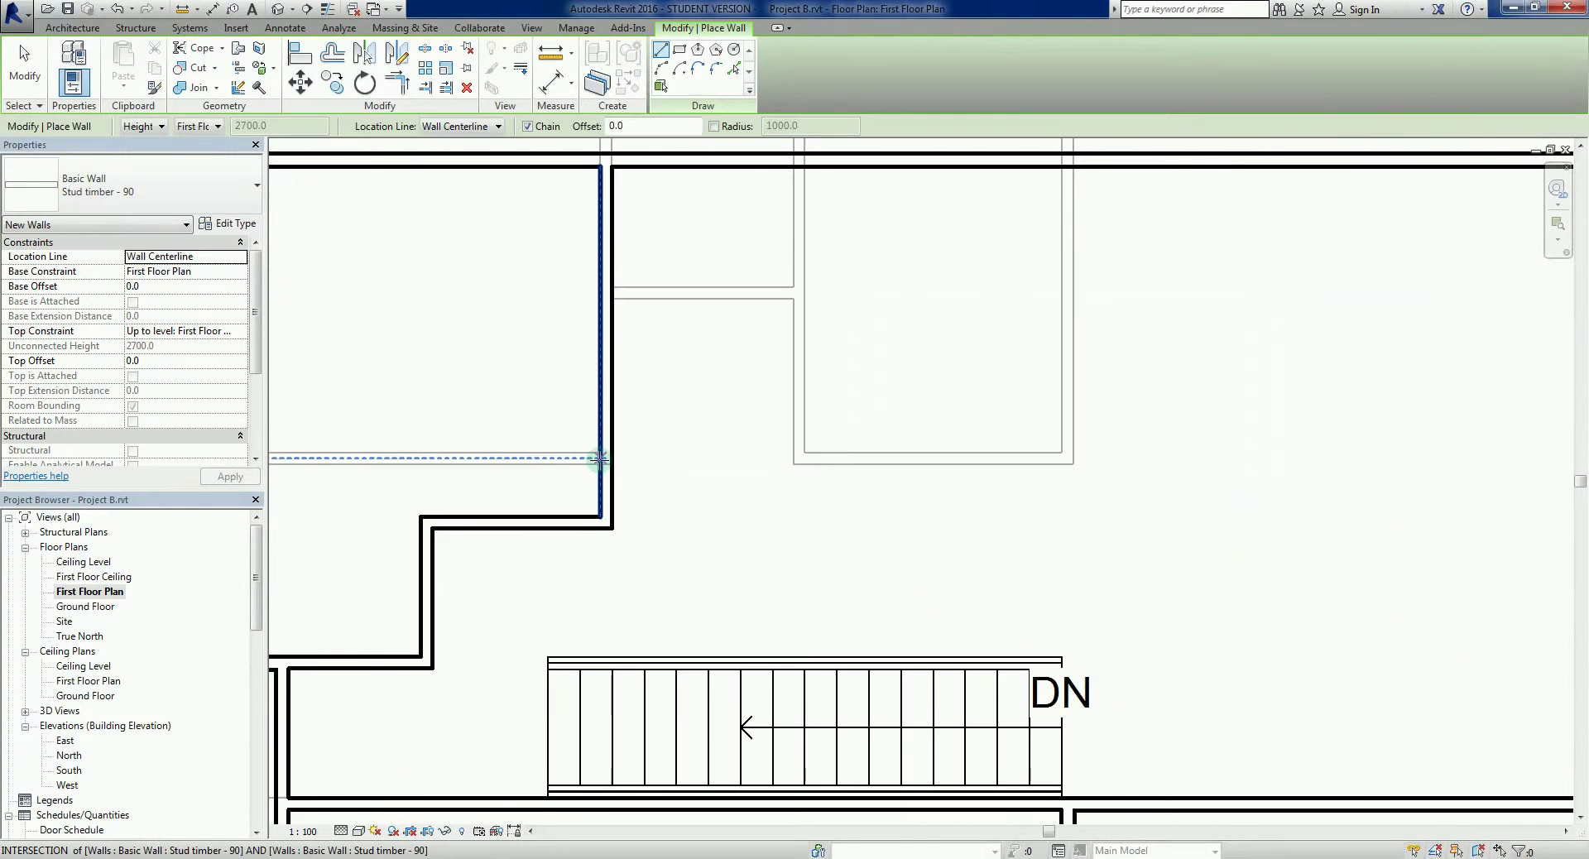
{"action": "left_click", "coordinate": [610, 458]}
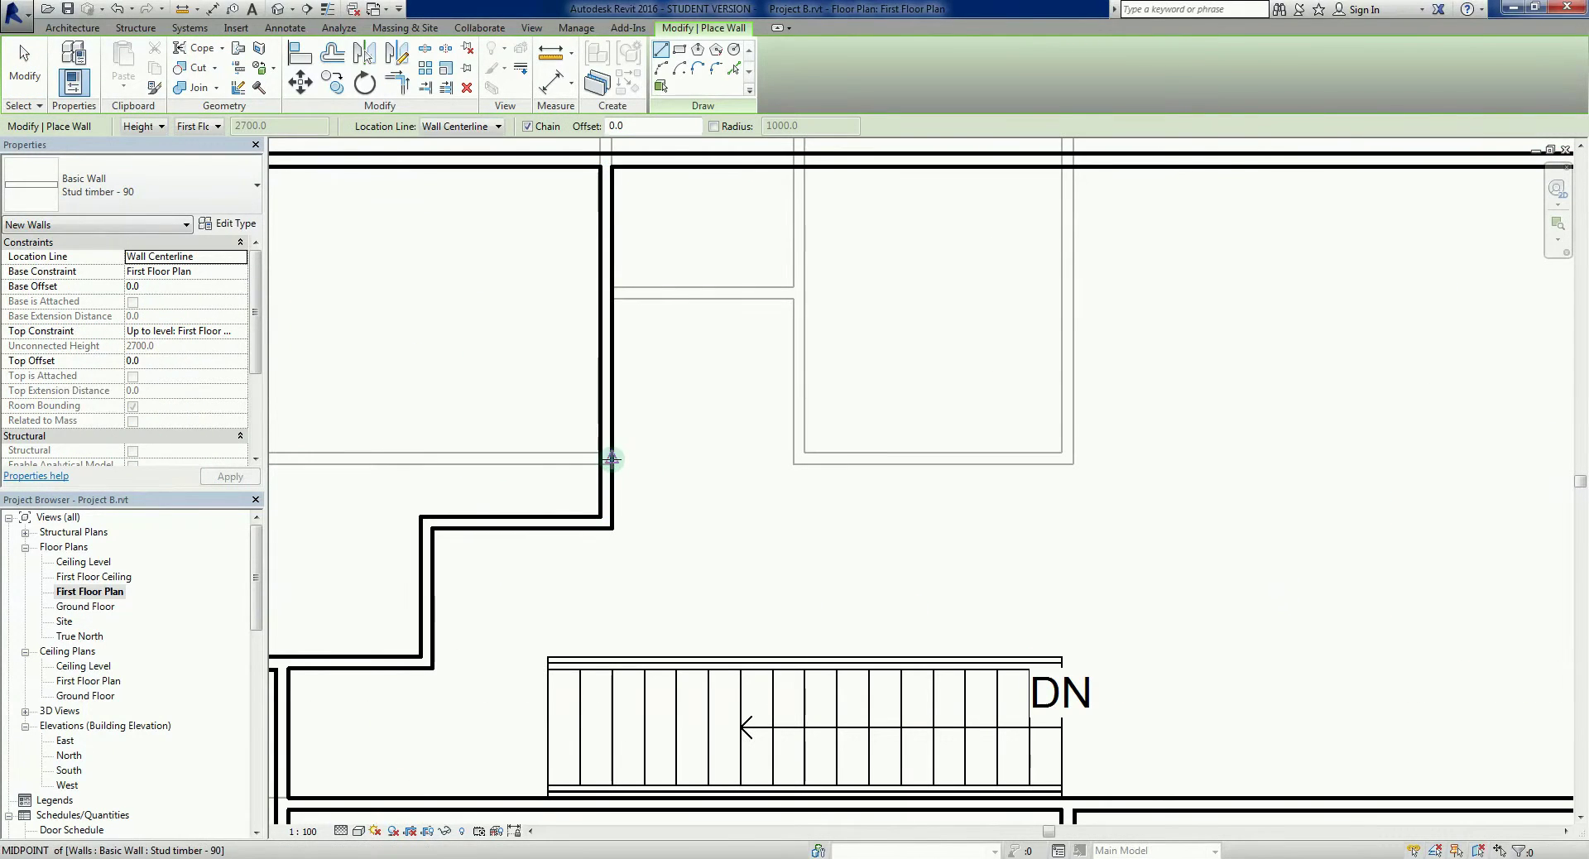
{"action": "left_click", "coordinate": [1071, 457]}
{"action": "left_click", "coordinate": [1071, 167]}
{"action": "key", "text": "Escape"}
{"action": "key", "text": "Escape"}
Align the new vertical wall to the reference line and lock it.
{"action": "key", "text": "a"}
{"action": "key", "text": "l"}
{"action": "scroll", "coordinate": [1040, 240], "scroll_direction": "up", "scroll_amount": 4}
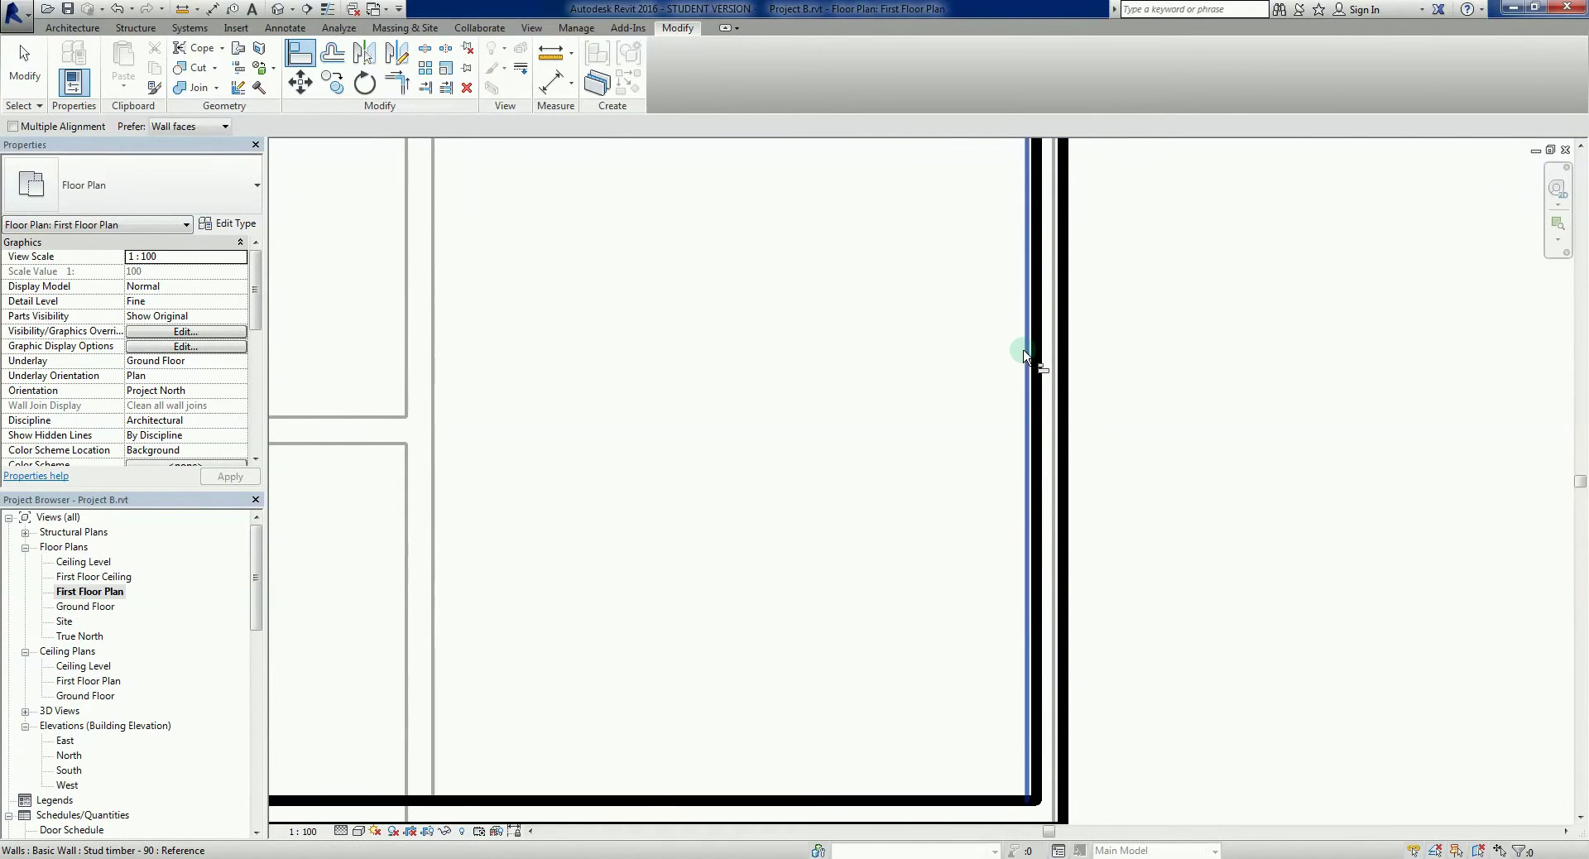
{"action": "left_click", "coordinate": [1025, 355]}
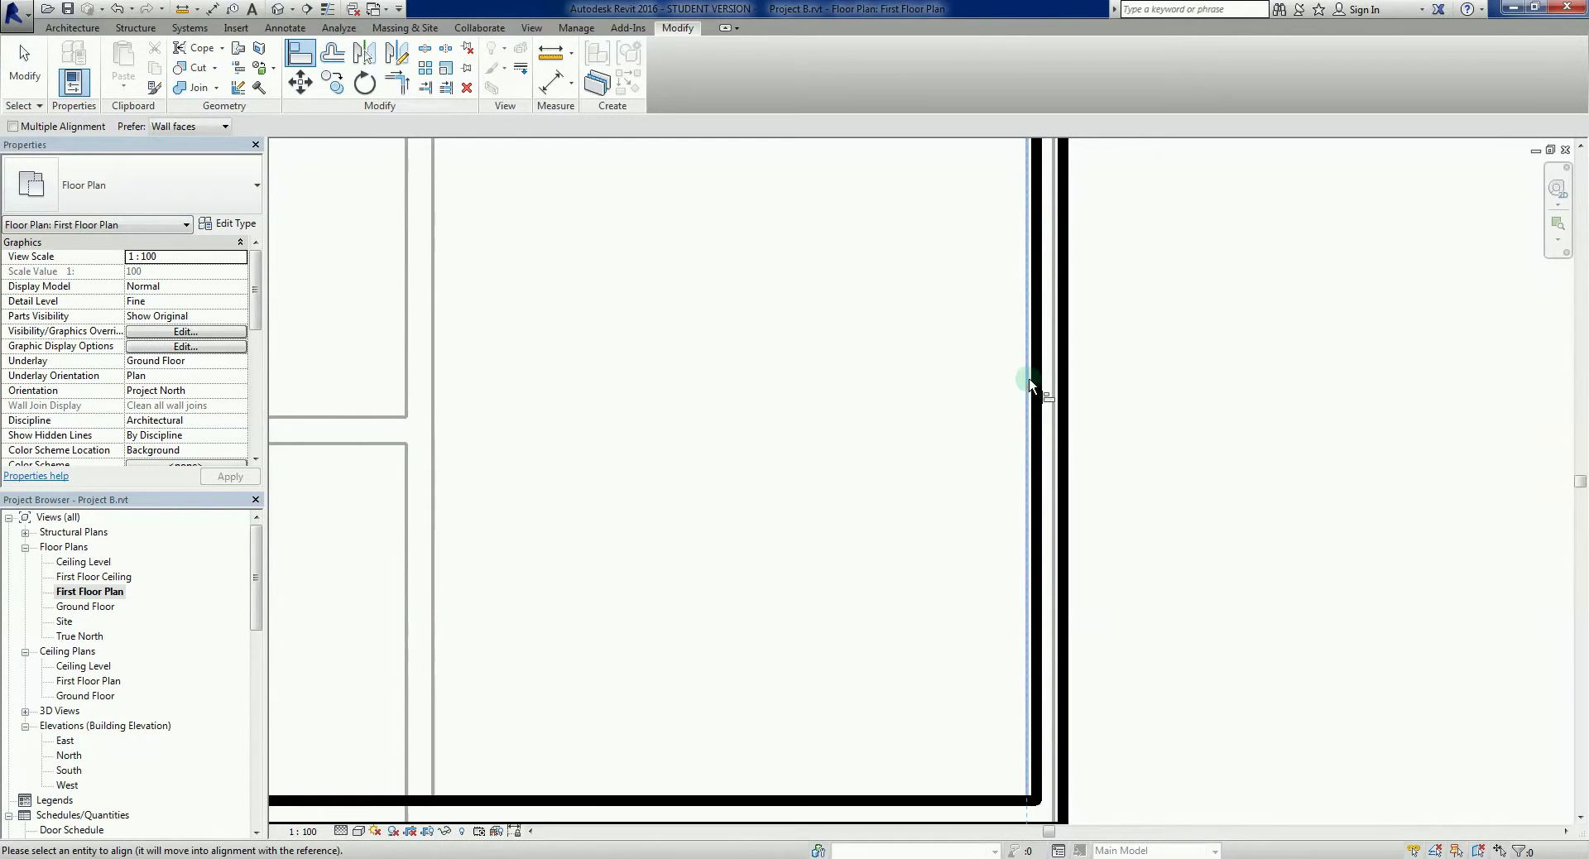
{"action": "left_click", "coordinate": [1035, 383]}
{"action": "scroll", "coordinate": [1142, 459], "scroll_direction": "down", "scroll_amount": 3}
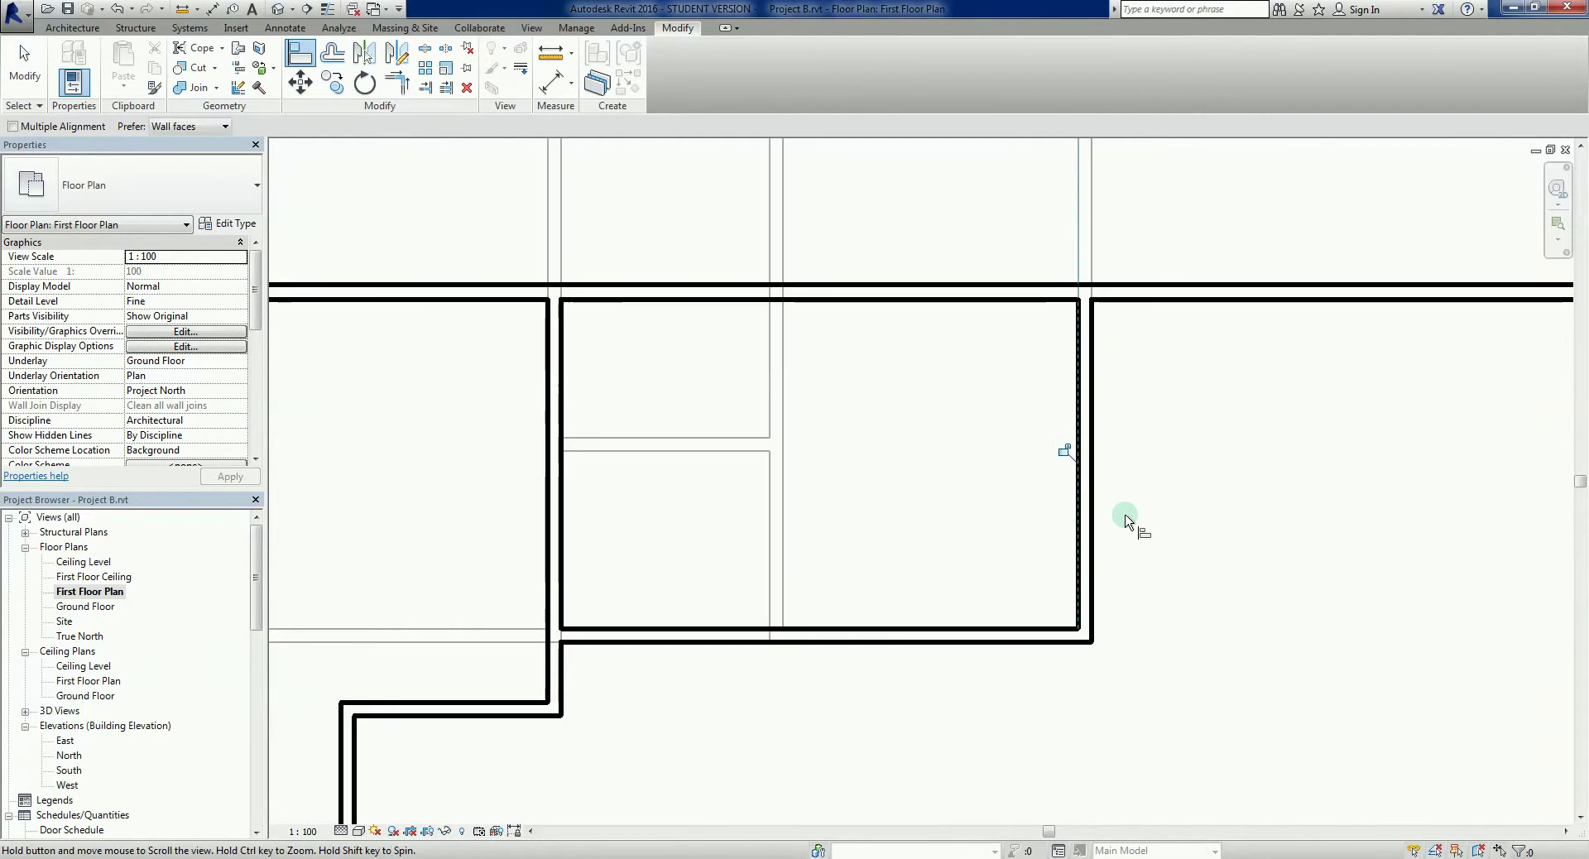
{"action": "middle_click_drag", "start_coordinate": [1166, 473], "coordinate": [1100, 437]}
{"action": "key", "text": "Escape"}
{"action": "scroll", "coordinate": [1076, 423], "scroll_direction": "down", "scroll_amount": 3}
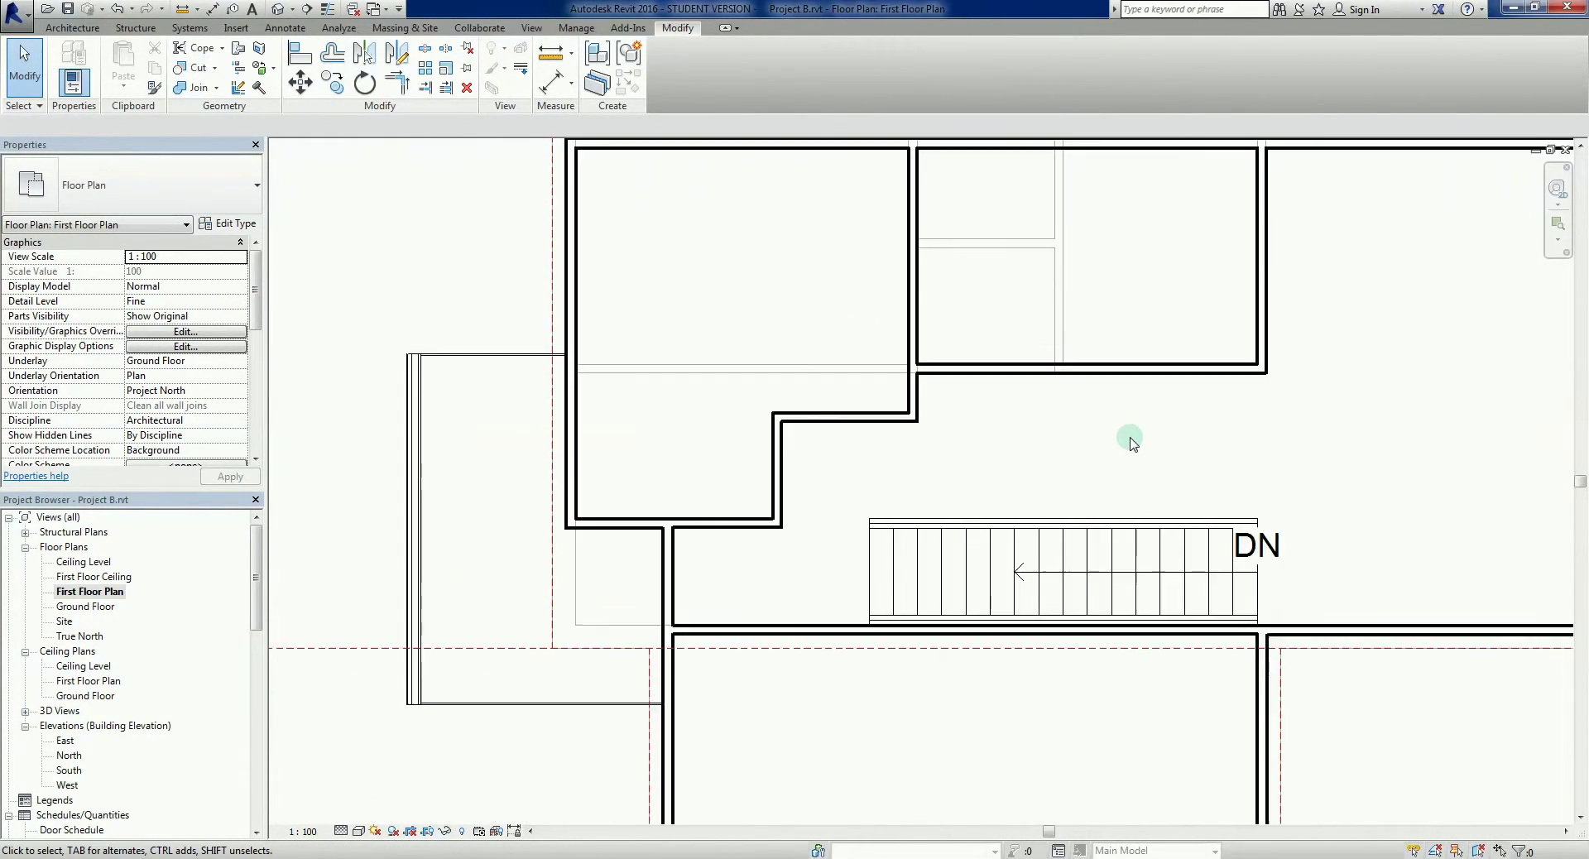
{"action": "scroll", "coordinate": [1132, 442], "scroll_direction": "down", "scroll_amount": 4}
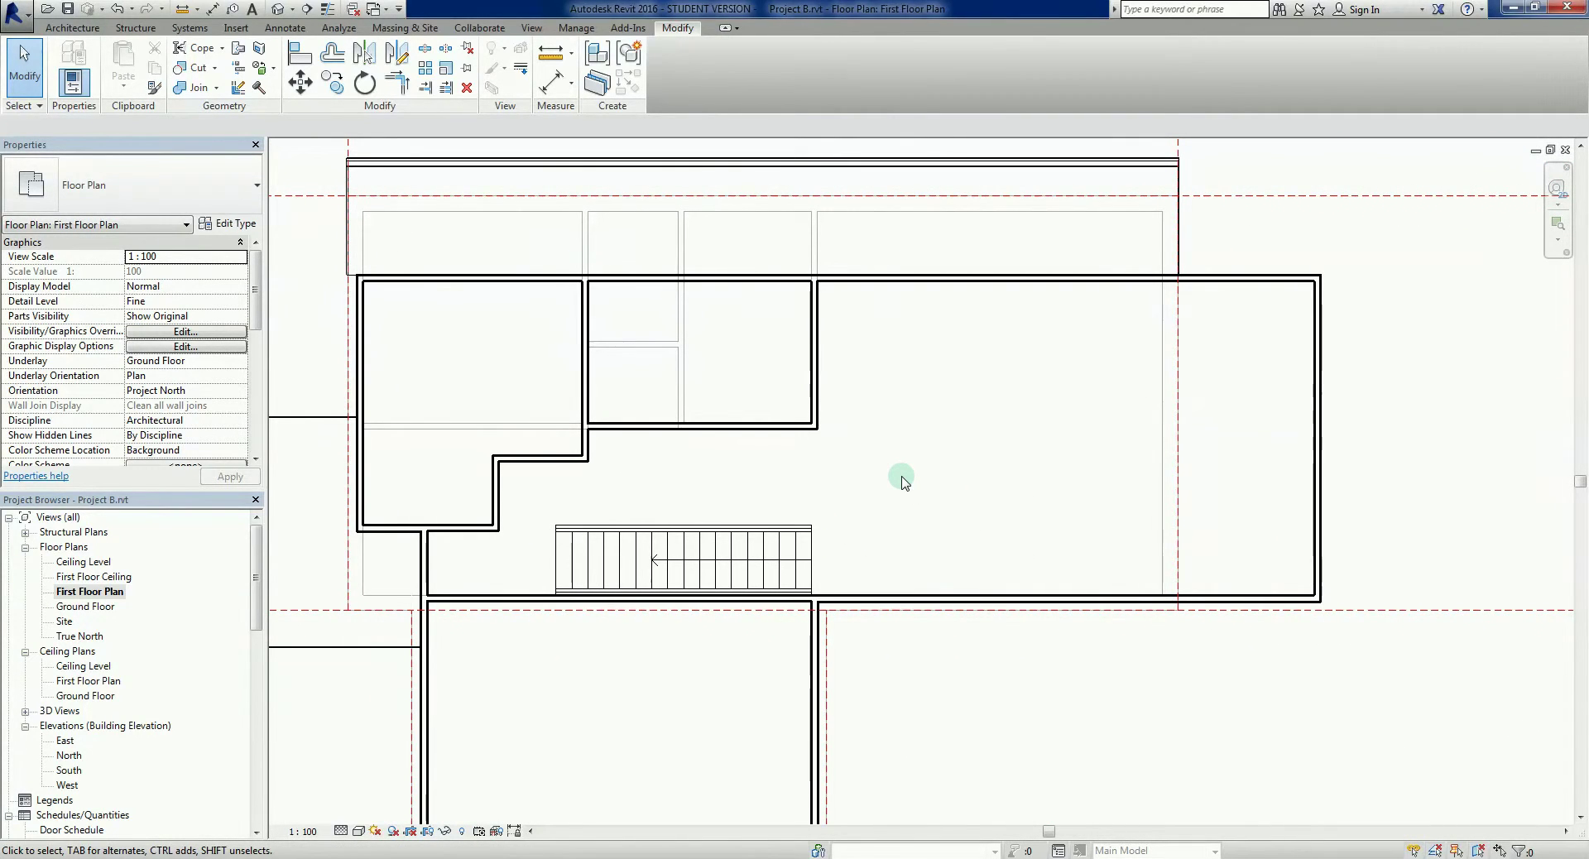
Draw a 3800 horizontal stud wall, then a vertical wall up to the top exterior wall.
{"action": "left_click", "coordinate": [757, 428]}
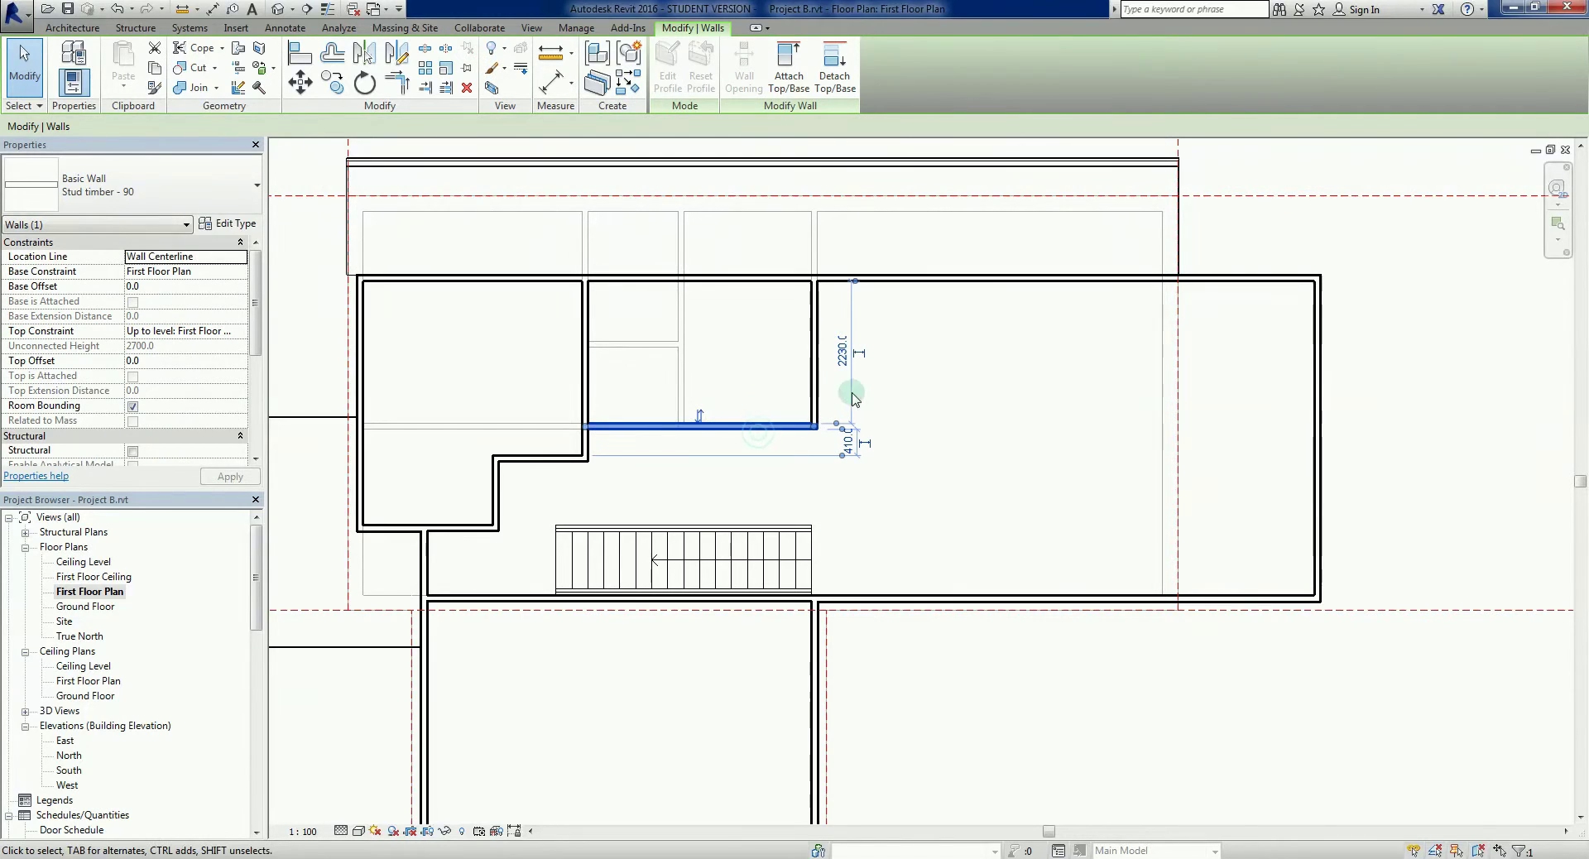
{"action": "left_click", "coordinate": [952, 488]}
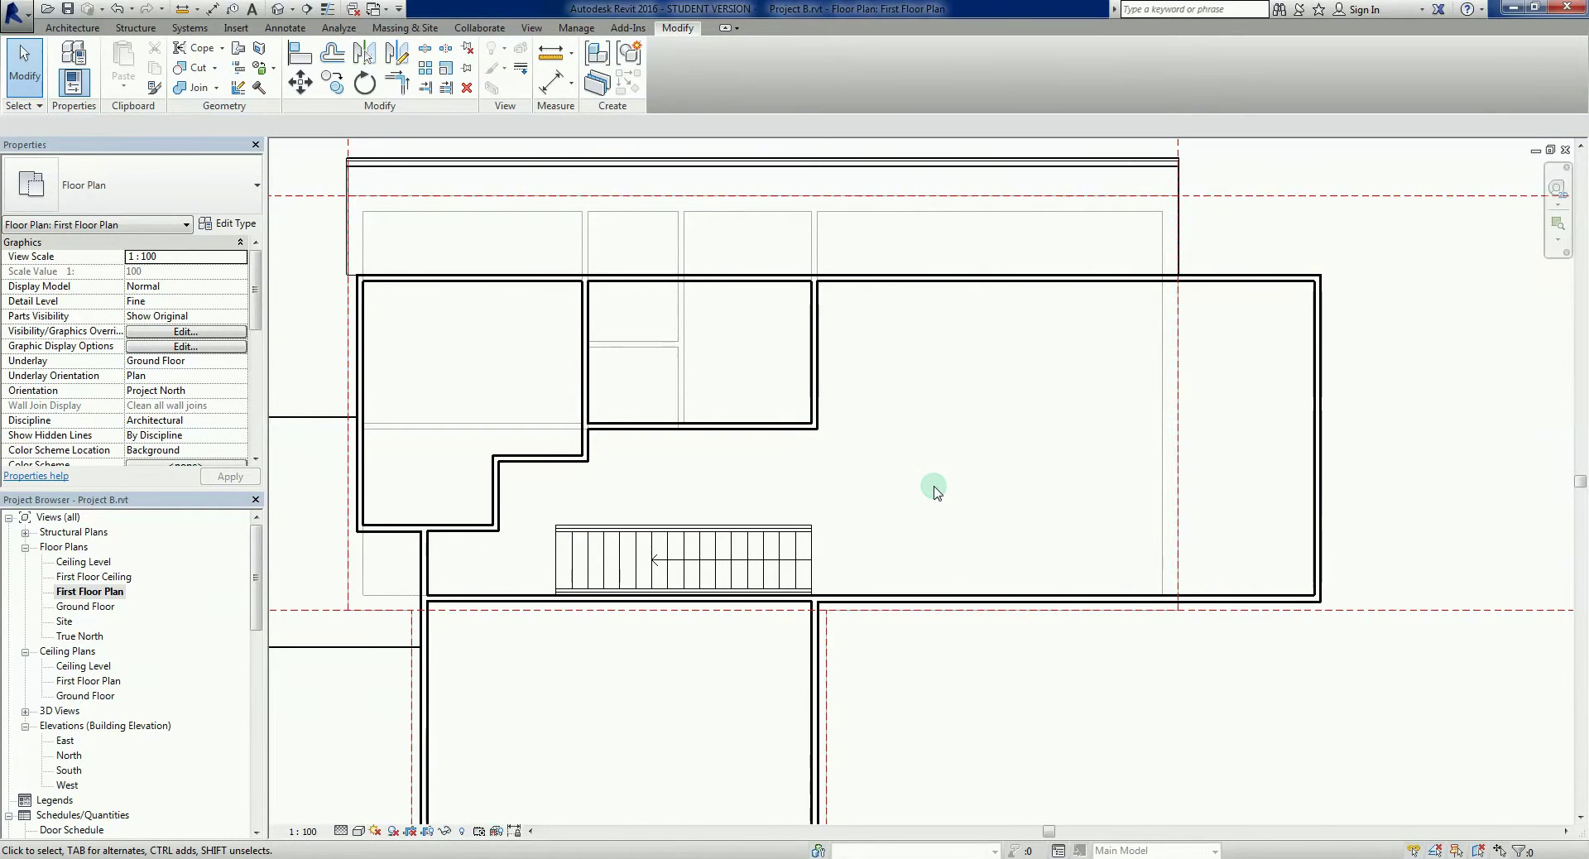
{"action": "key", "text": "w"}
{"action": "key", "text": "a"}
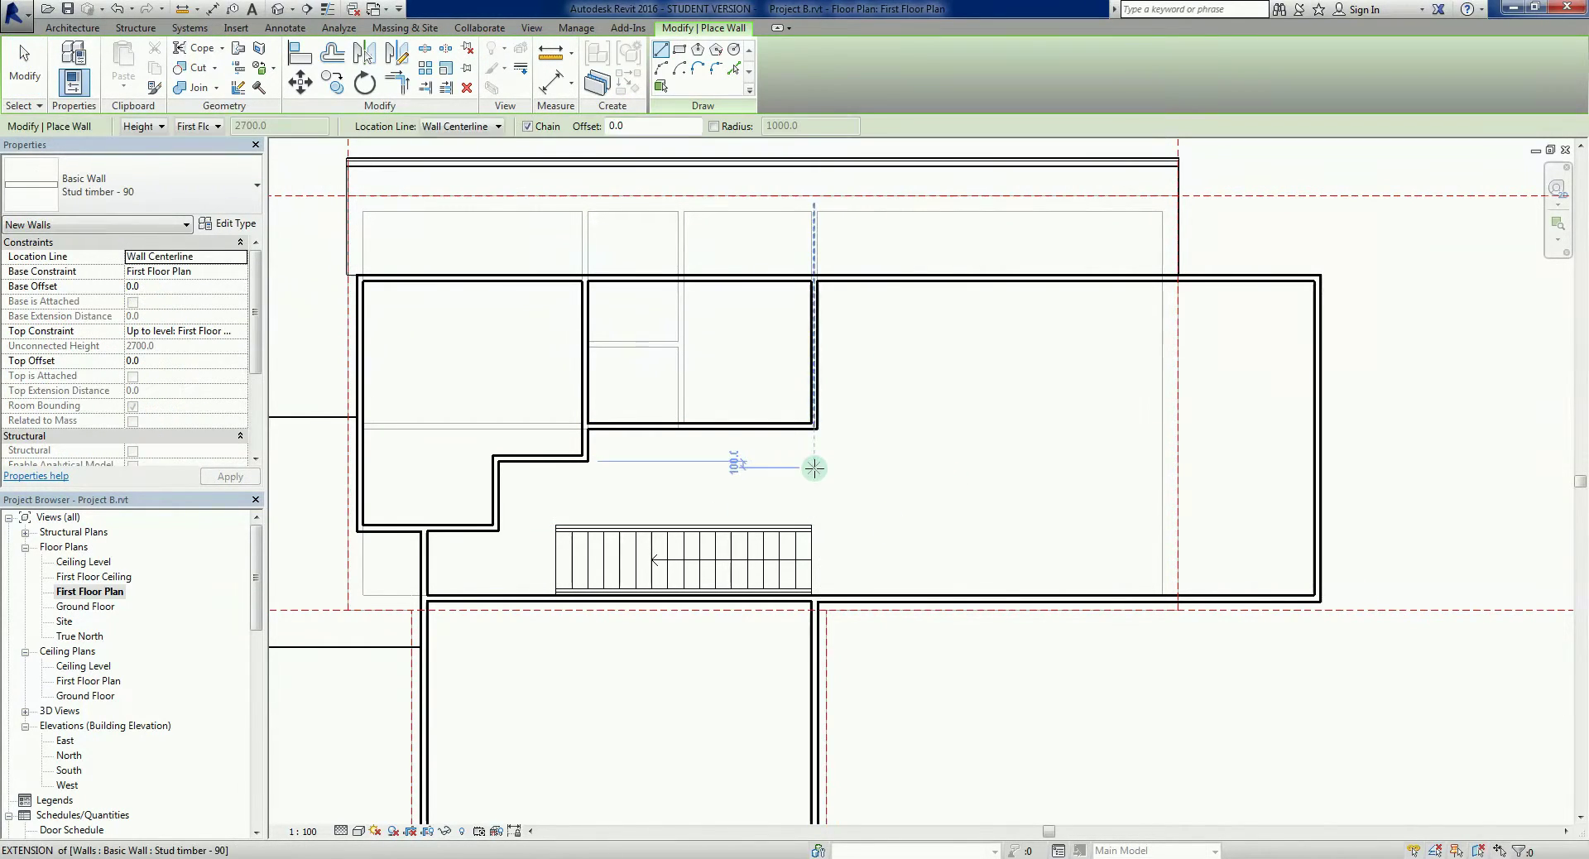
{"action": "left_click", "coordinate": [817, 458]}
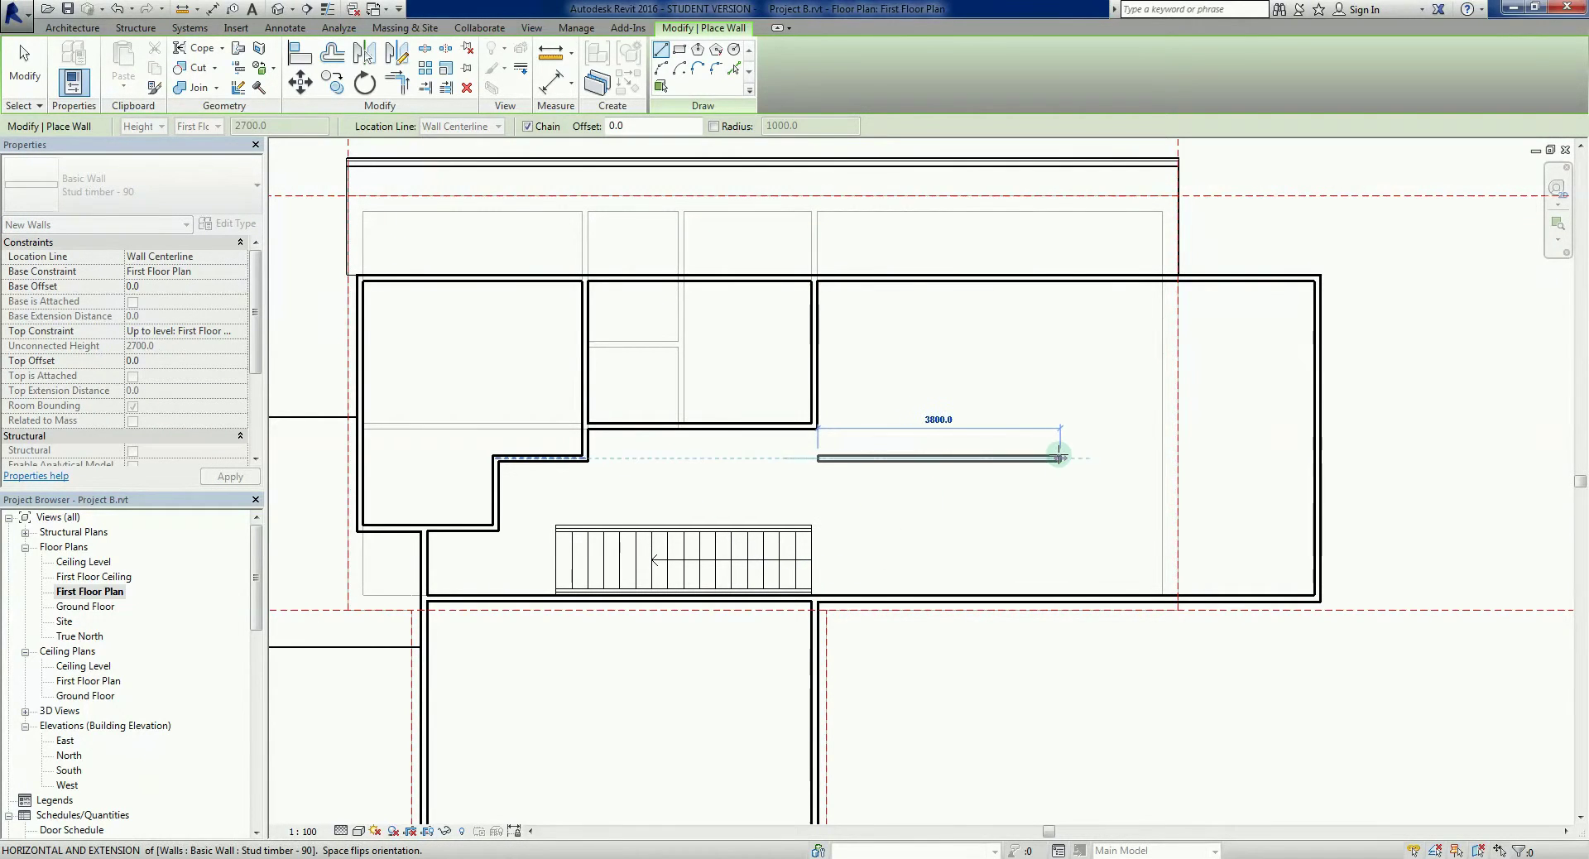
{"action": "left_click", "coordinate": [1047, 458]}
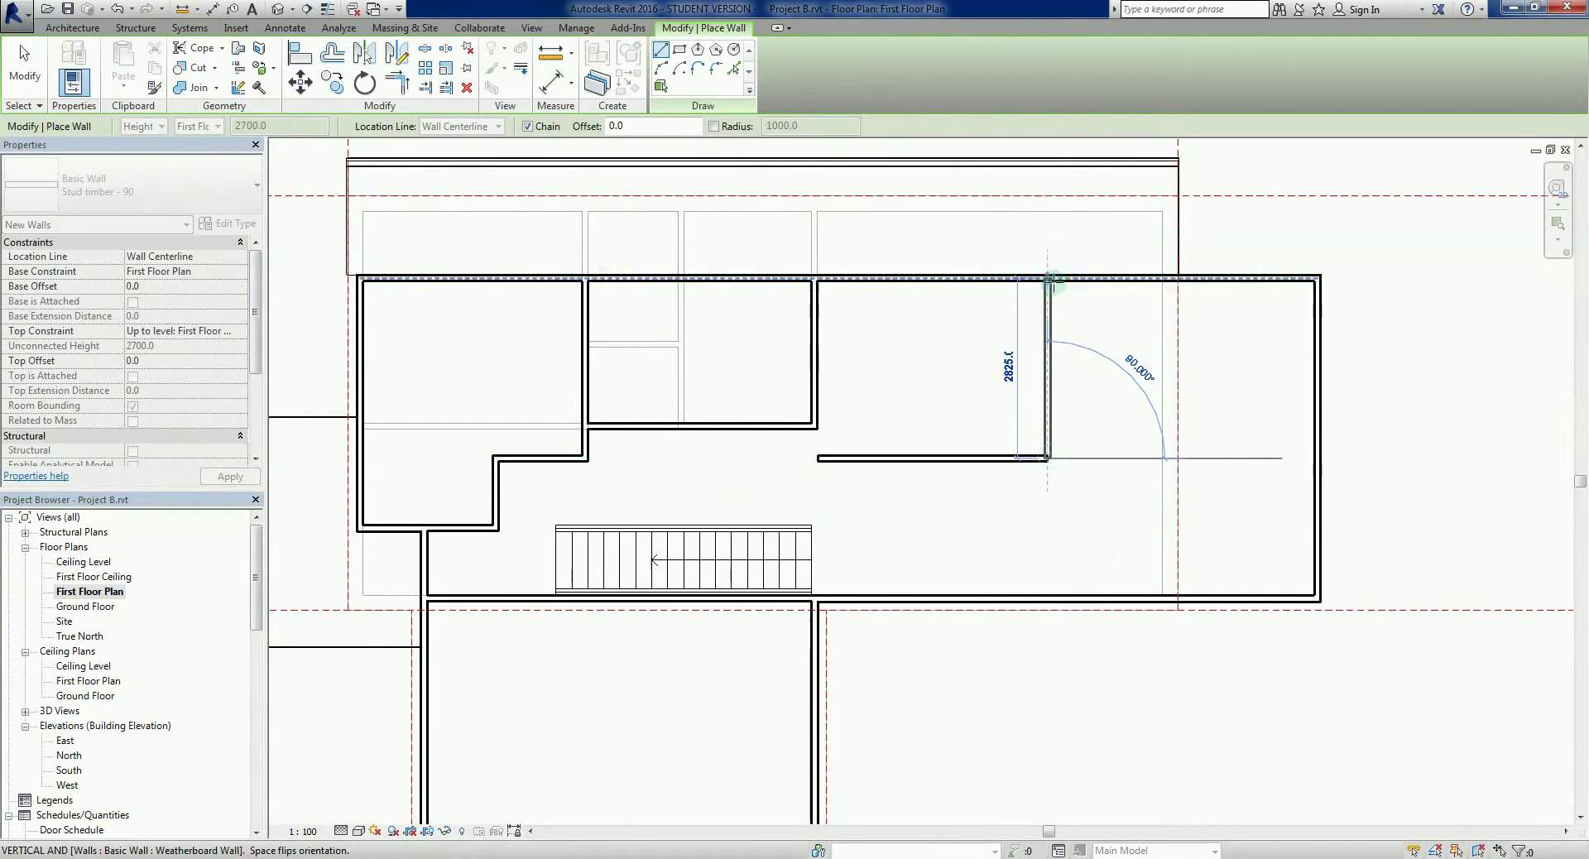
{"action": "left_click", "coordinate": [1046, 278]}
{"action": "key", "text": "Escape"}
{"action": "key", "text": "Escape"}
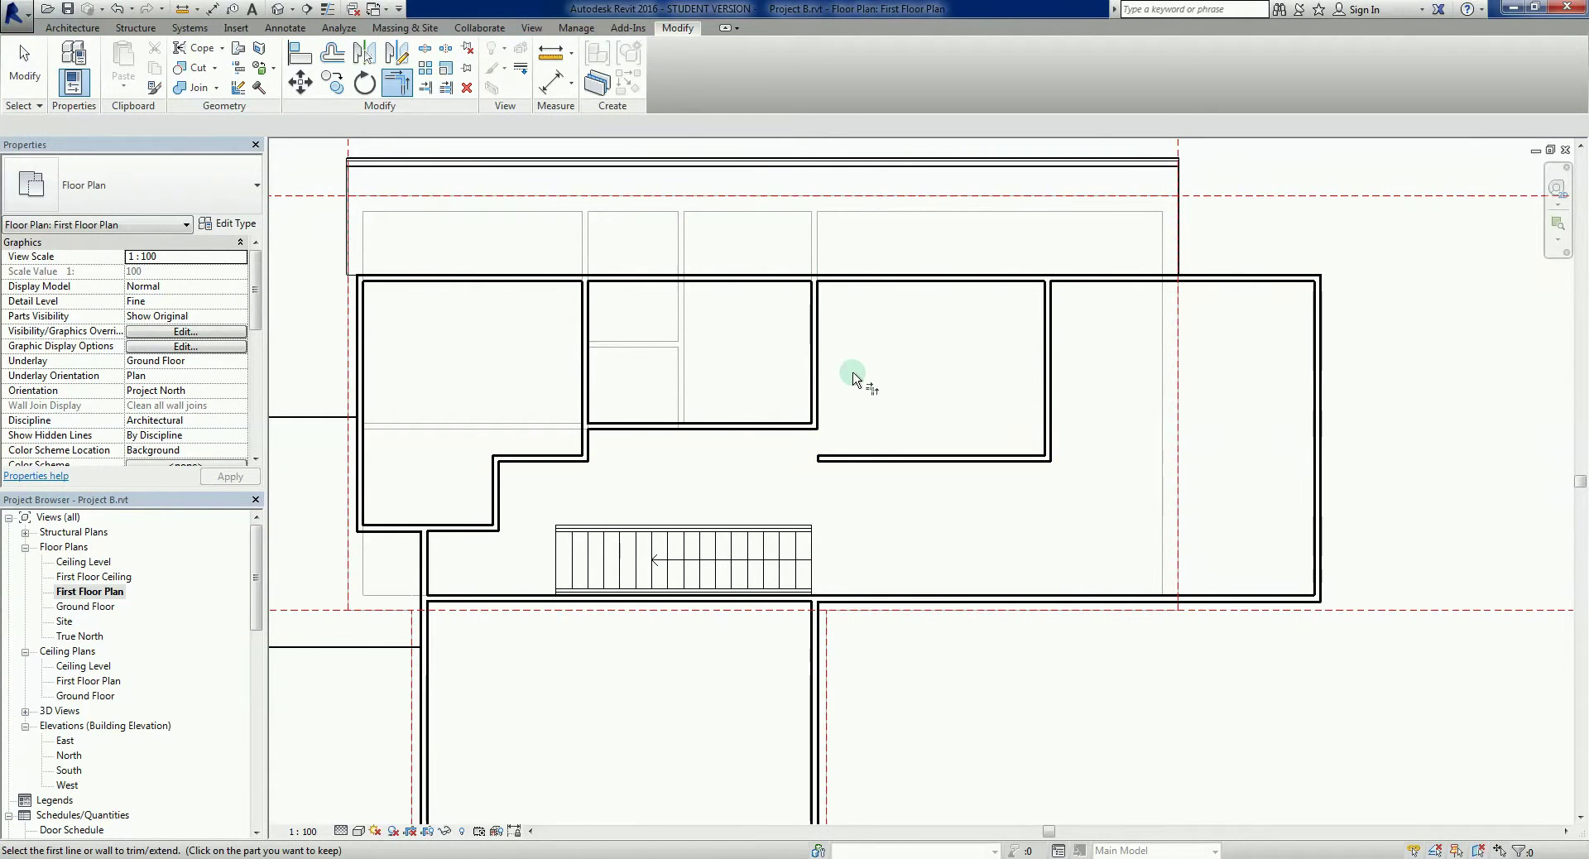
Trim the new horizontal and vertical walls to a clean corner.
{"action": "left_click", "coordinate": [816, 359]}
{"action": "left_click", "coordinate": [876, 461]}
{"action": "key", "text": "Escape"}
{"action": "scroll", "coordinate": [958, 525], "scroll_direction": "down", "scroll_amount": 3}
{"action": "scroll", "coordinate": [940, 531], "scroll_direction": "up", "scroll_amount": 2}
{"action": "key", "text": "a"}
{"action": "key", "text": "l"}
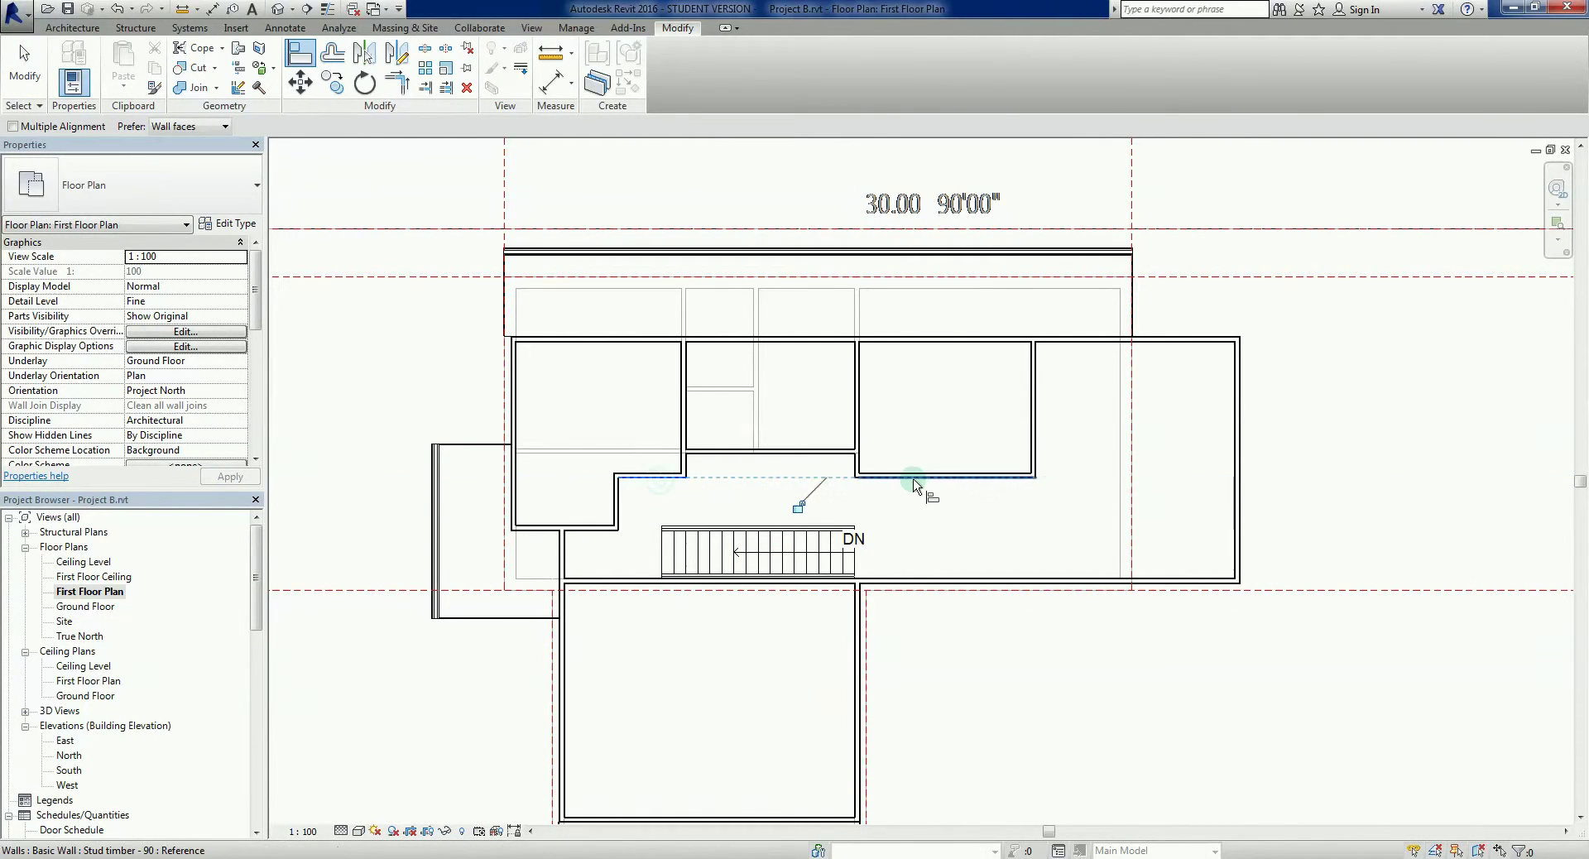
{"action": "key", "text": "Escape"}
Drag the right-hand partition's end down toward the bottom wall.
{"action": "scroll", "coordinate": [927, 513], "scroll_direction": "down", "scroll_amount": 2}
{"action": "middle_click_drag", "start_coordinate": [910, 504], "coordinate": [858, 464]}
{"action": "scroll", "coordinate": [798, 502], "scroll_direction": "up", "scroll_amount": 2}
{"action": "scroll", "coordinate": [771, 488], "scroll_direction": "up", "scroll_amount": 2}
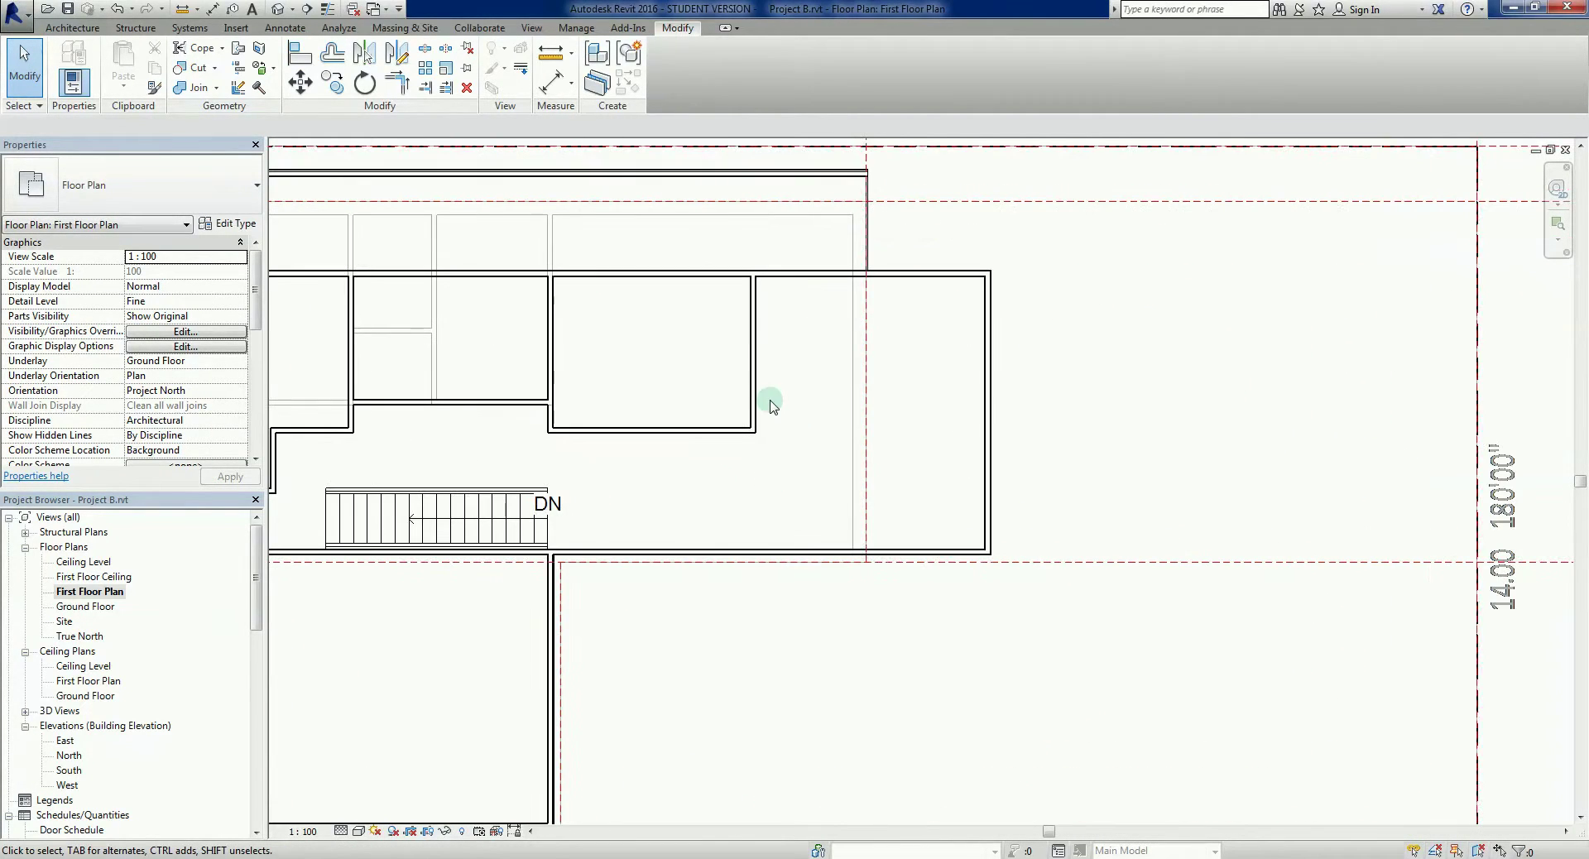
{"action": "left_click", "coordinate": [754, 402]}
{"action": "left_click_drag", "start_coordinate": [755, 431], "coordinate": [757, 546]}
Deselect the extended partition and zoom out to frame the entire first floor plan.
{"action": "left_click", "coordinate": [792, 483]}
{"action": "scroll", "coordinate": [806, 485], "scroll_direction": "down", "scroll_amount": 3}
{"action": "scroll", "coordinate": [807, 485], "scroll_direction": "up", "scroll_amount": 2}
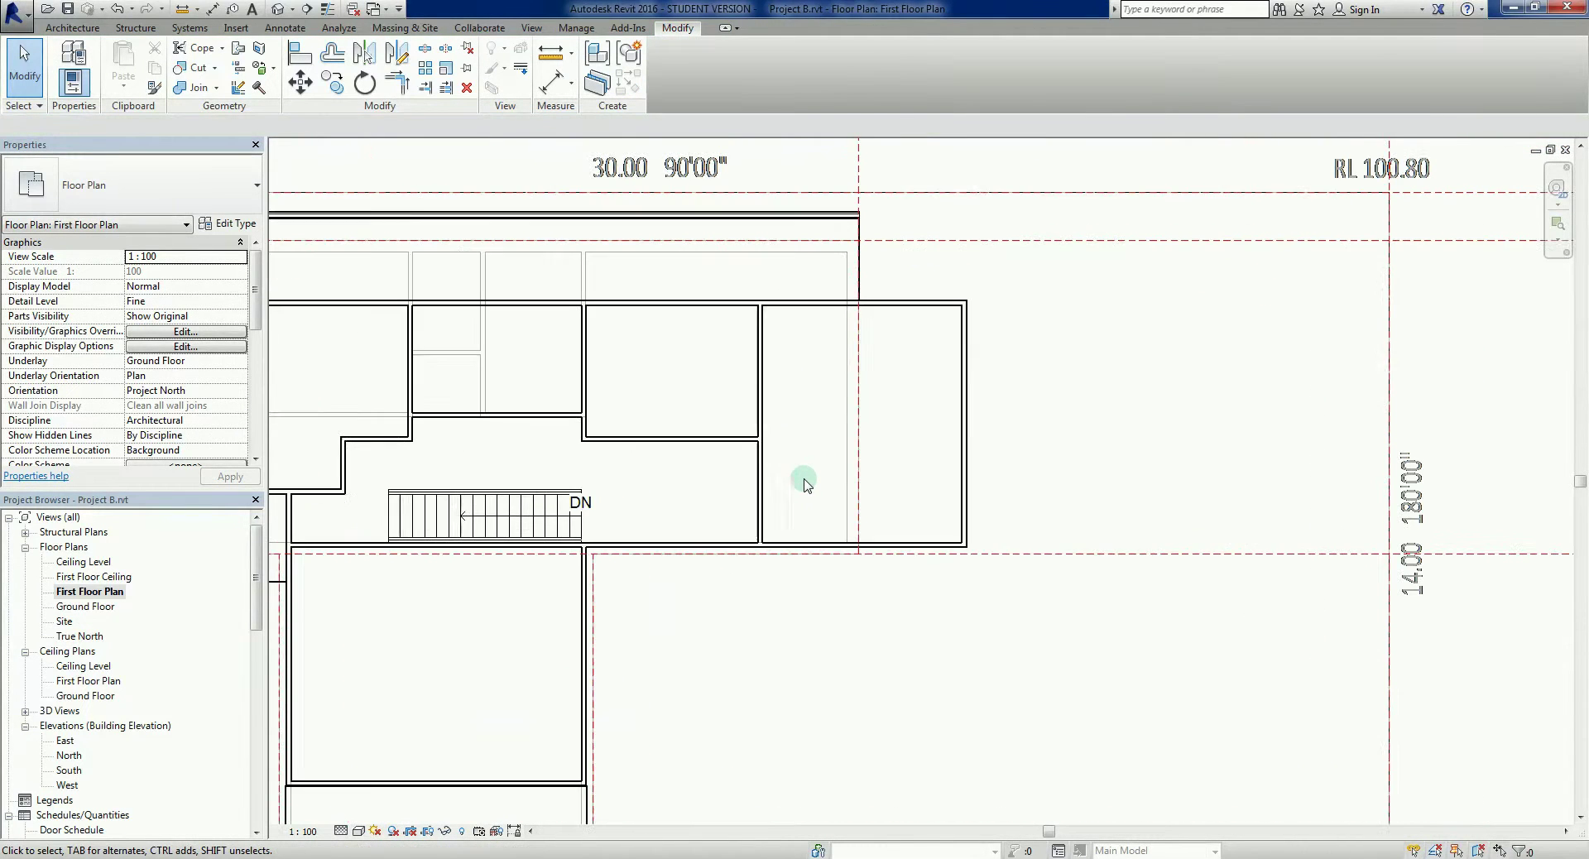
{"action": "scroll", "coordinate": [922, 454], "scroll_direction": "down", "scroll_amount": 3}
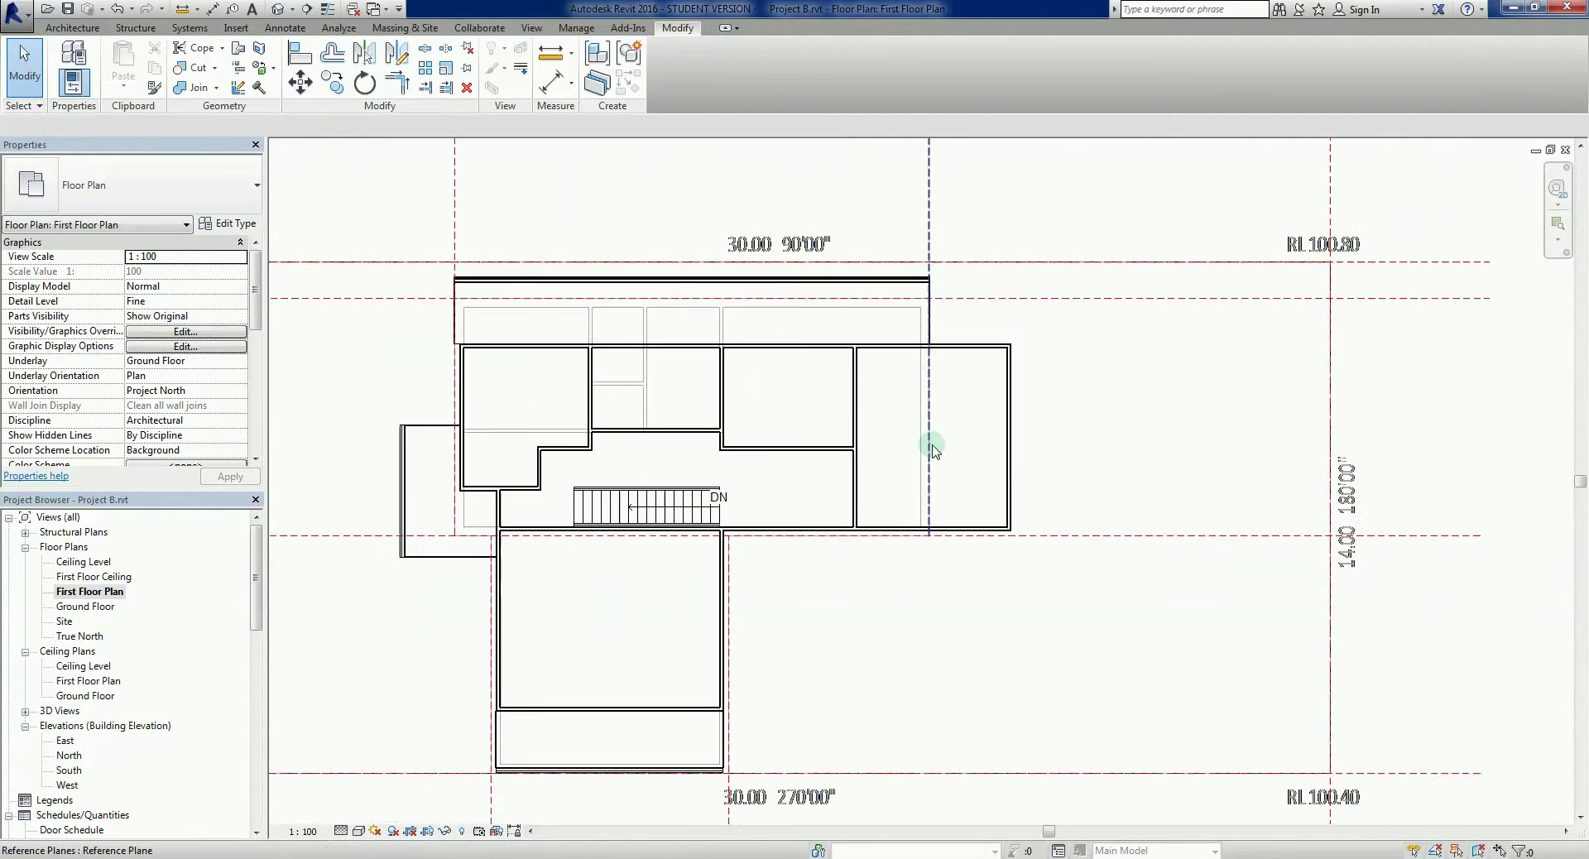
{"action": "scroll", "coordinate": [948, 483], "scroll_direction": "up", "scroll_amount": 2}
{"action": "scroll", "coordinate": [951, 478], "scroll_direction": "down", "scroll_amount": 2}
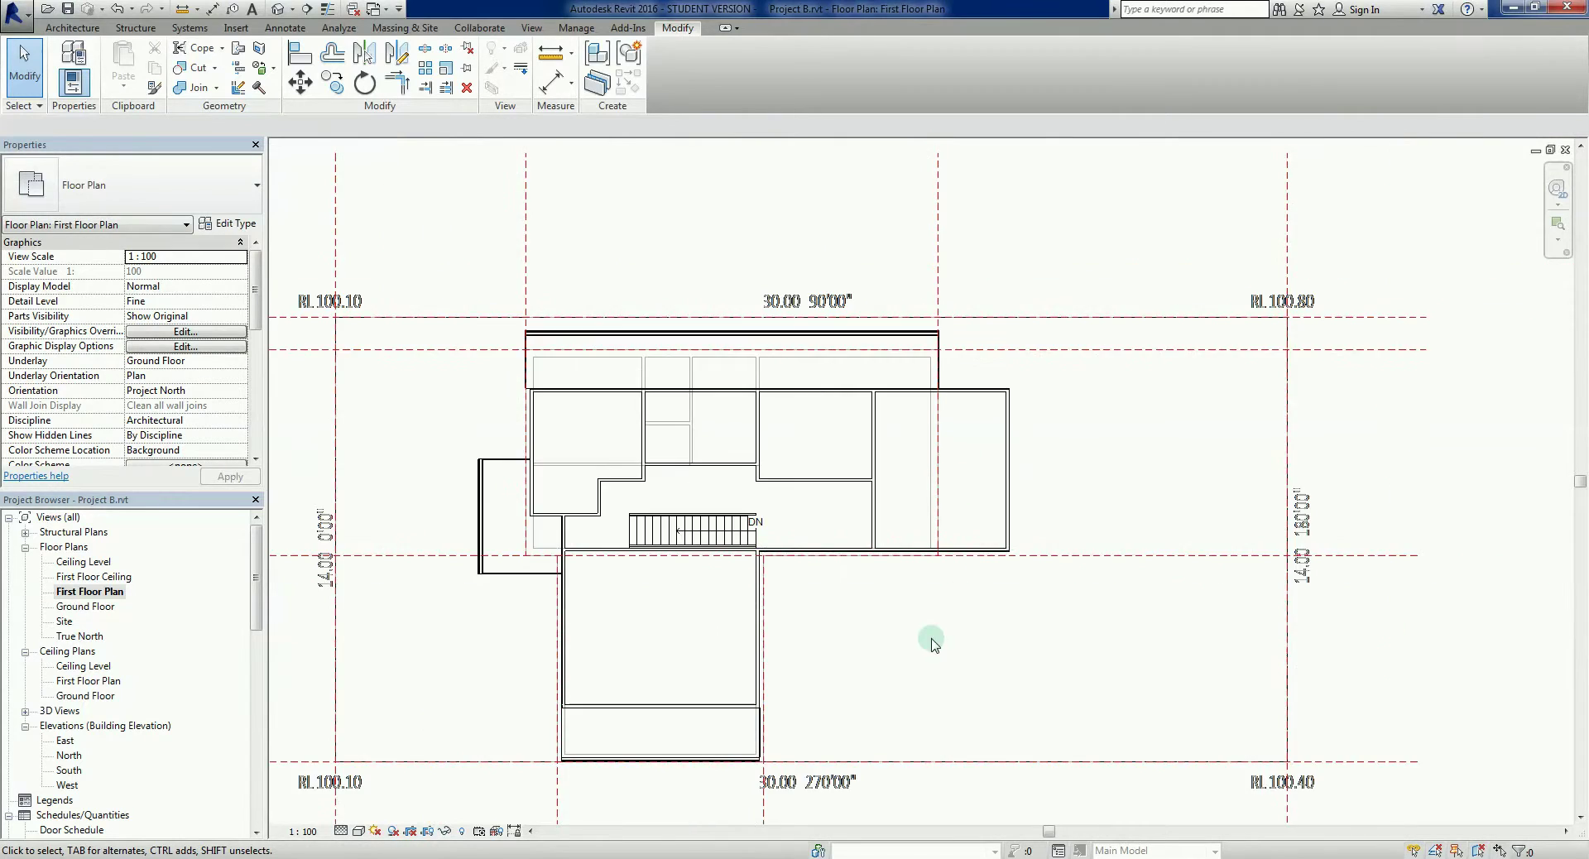
{"action": "middle_click_drag", "start_coordinate": [929, 639], "coordinate": [1016, 575]}
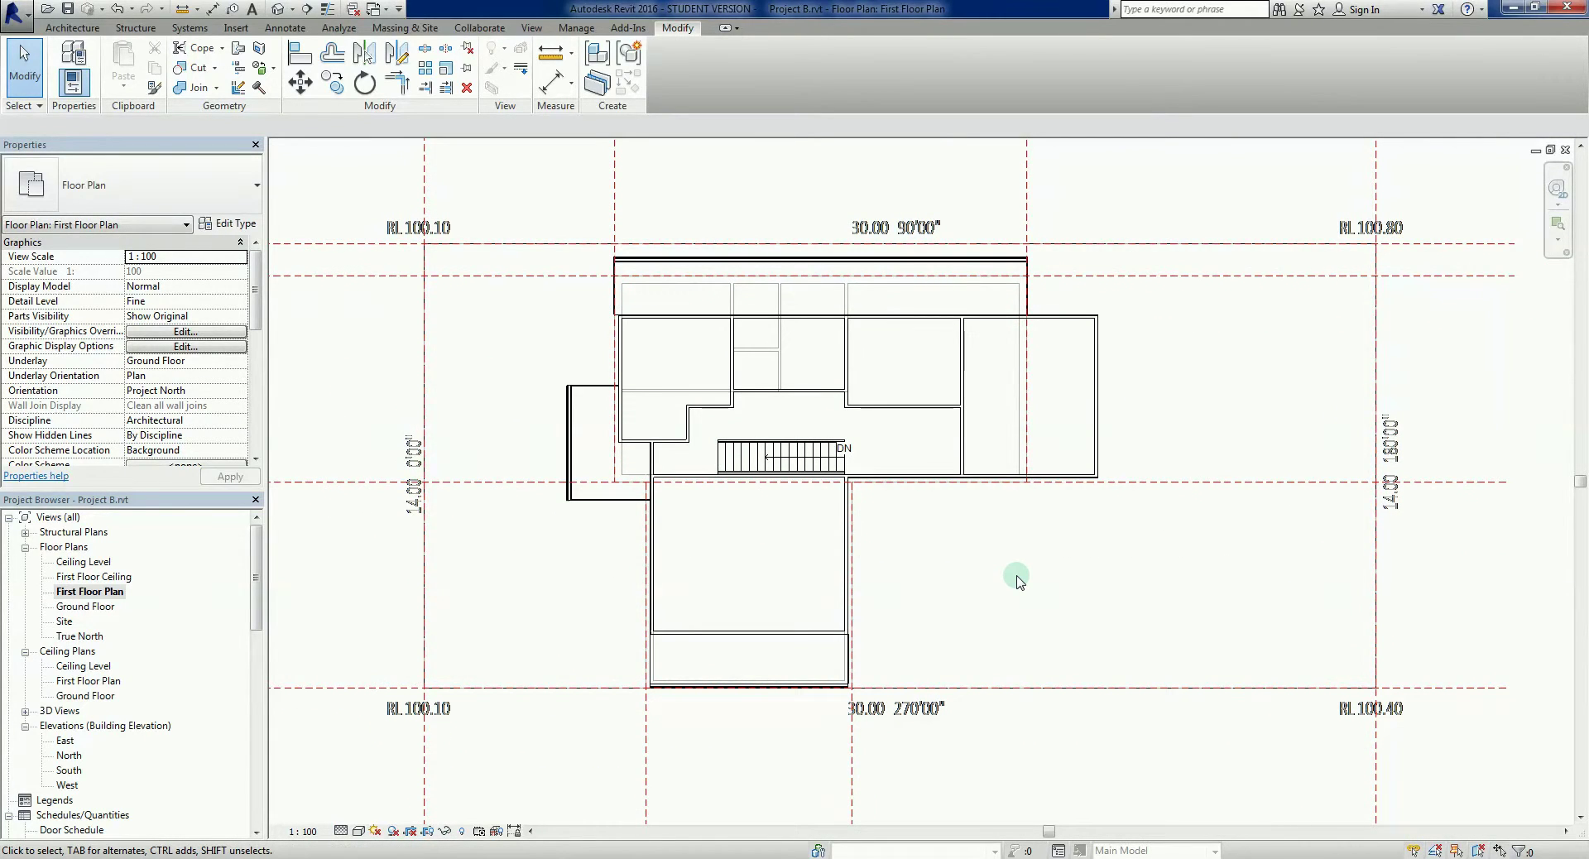
{"action": "scroll", "coordinate": [962, 571], "scroll_direction": "up", "scroll_amount": 2}
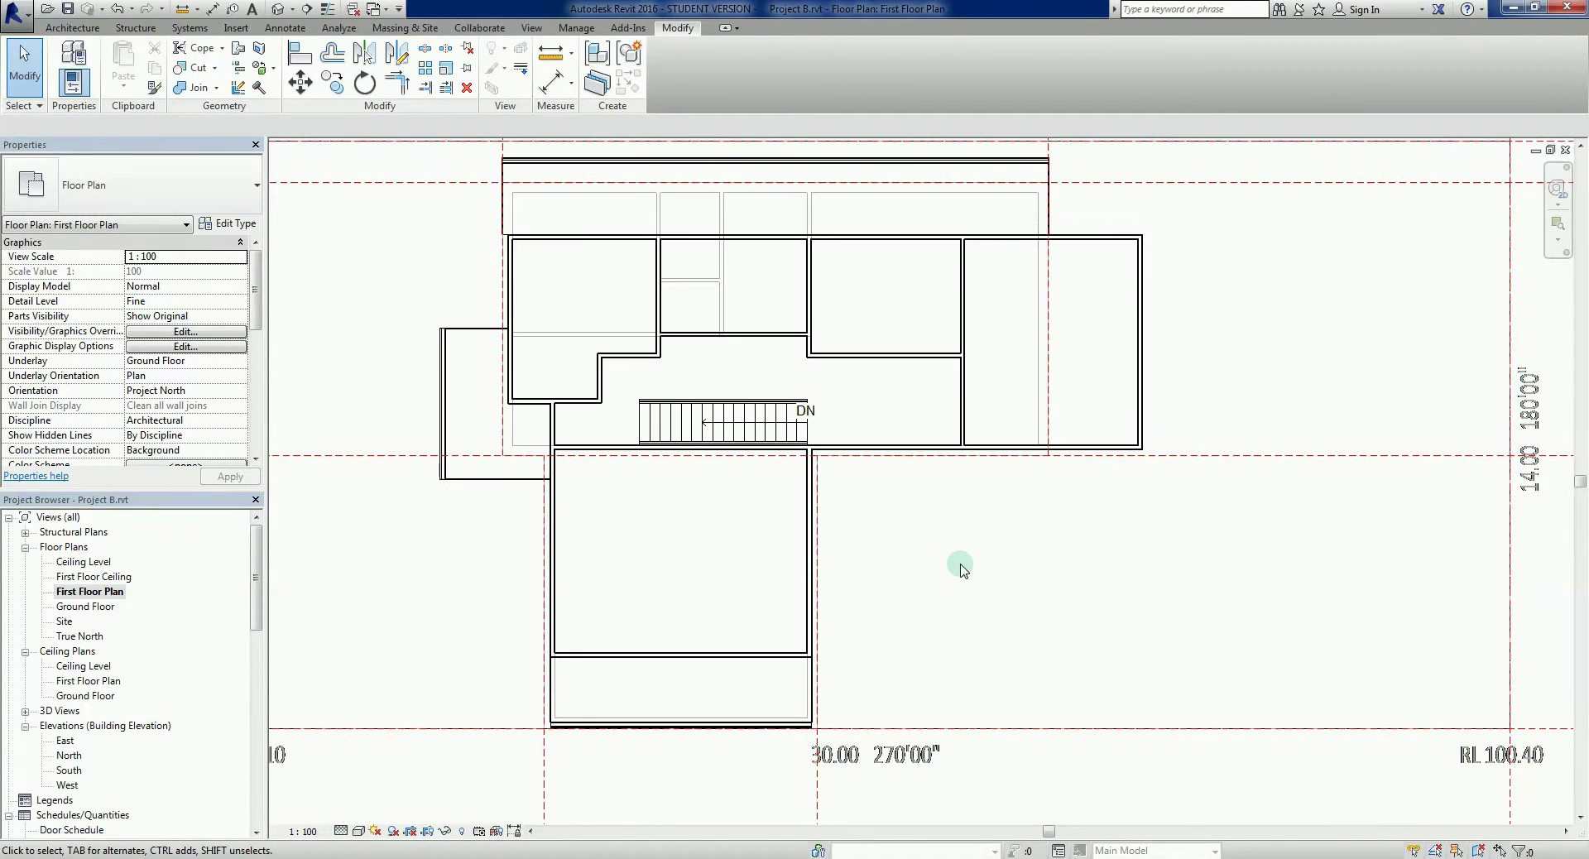
{"action": "middle_click_drag", "start_coordinate": [452, 552], "coordinate": [544, 548]}
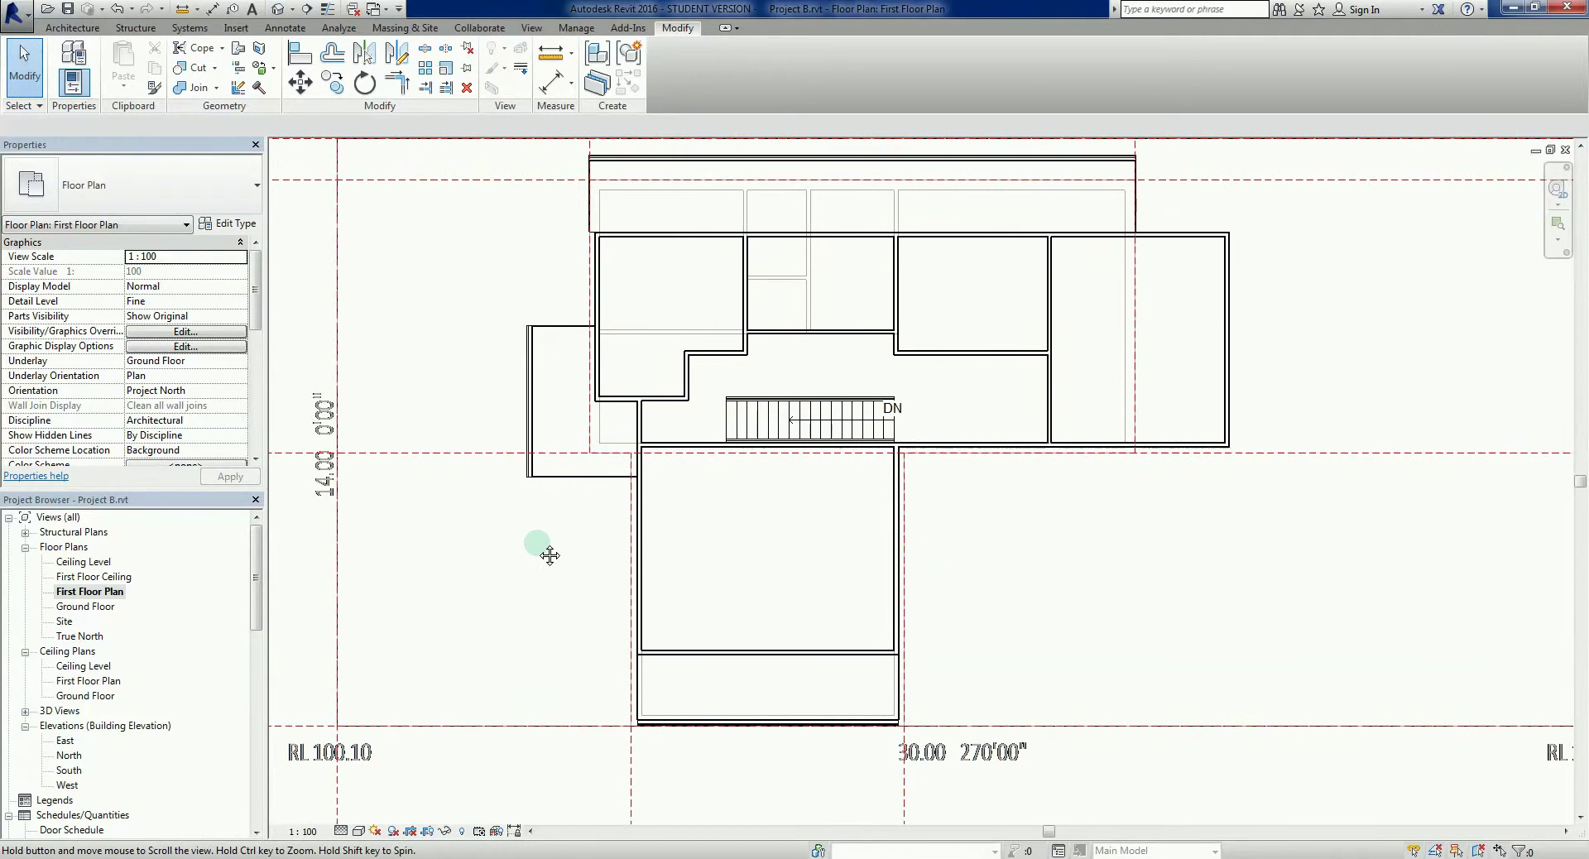
{"action": "scroll", "coordinate": [1000, 560], "scroll_direction": "down", "scroll_amount": 1}
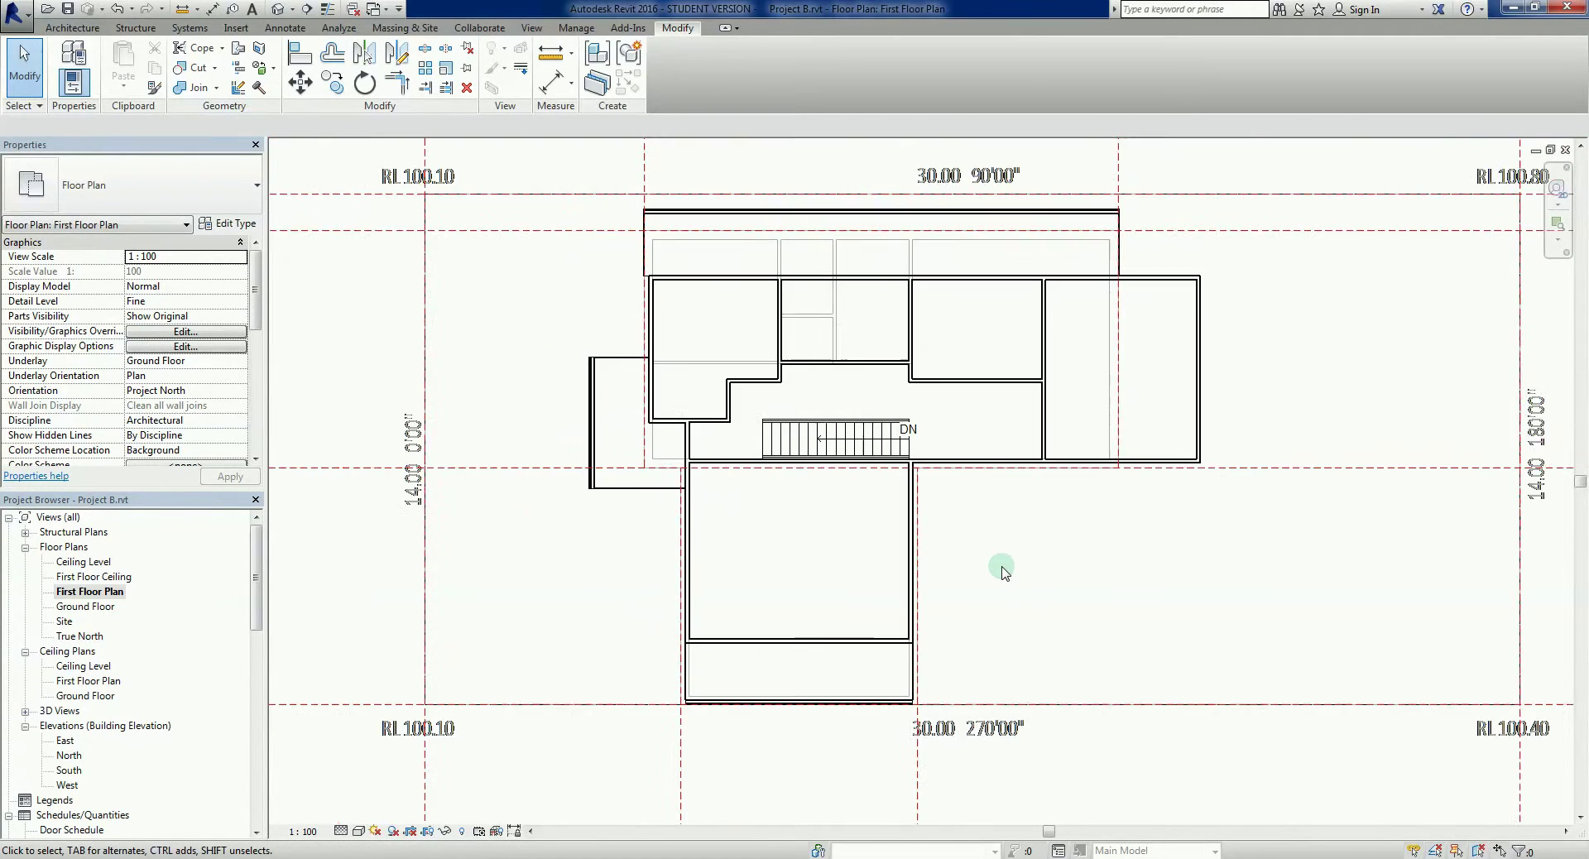
{"action": "middle_click_drag", "start_coordinate": [1000, 561], "coordinate": [958, 576]}
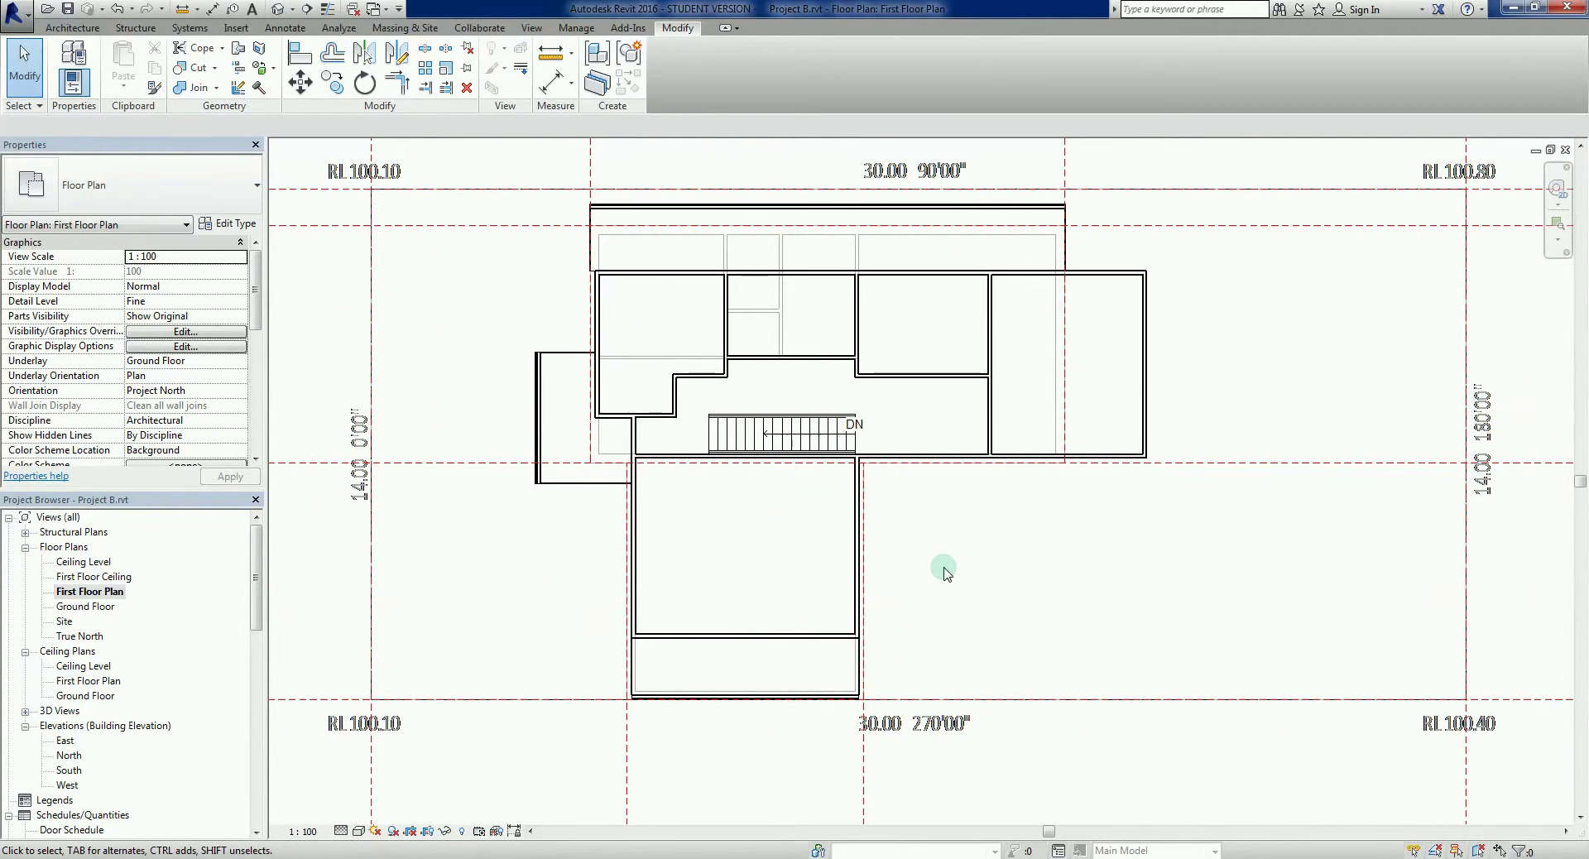
{"action": "middle_click_drag", "start_coordinate": [942, 577], "coordinate": [955, 605]}
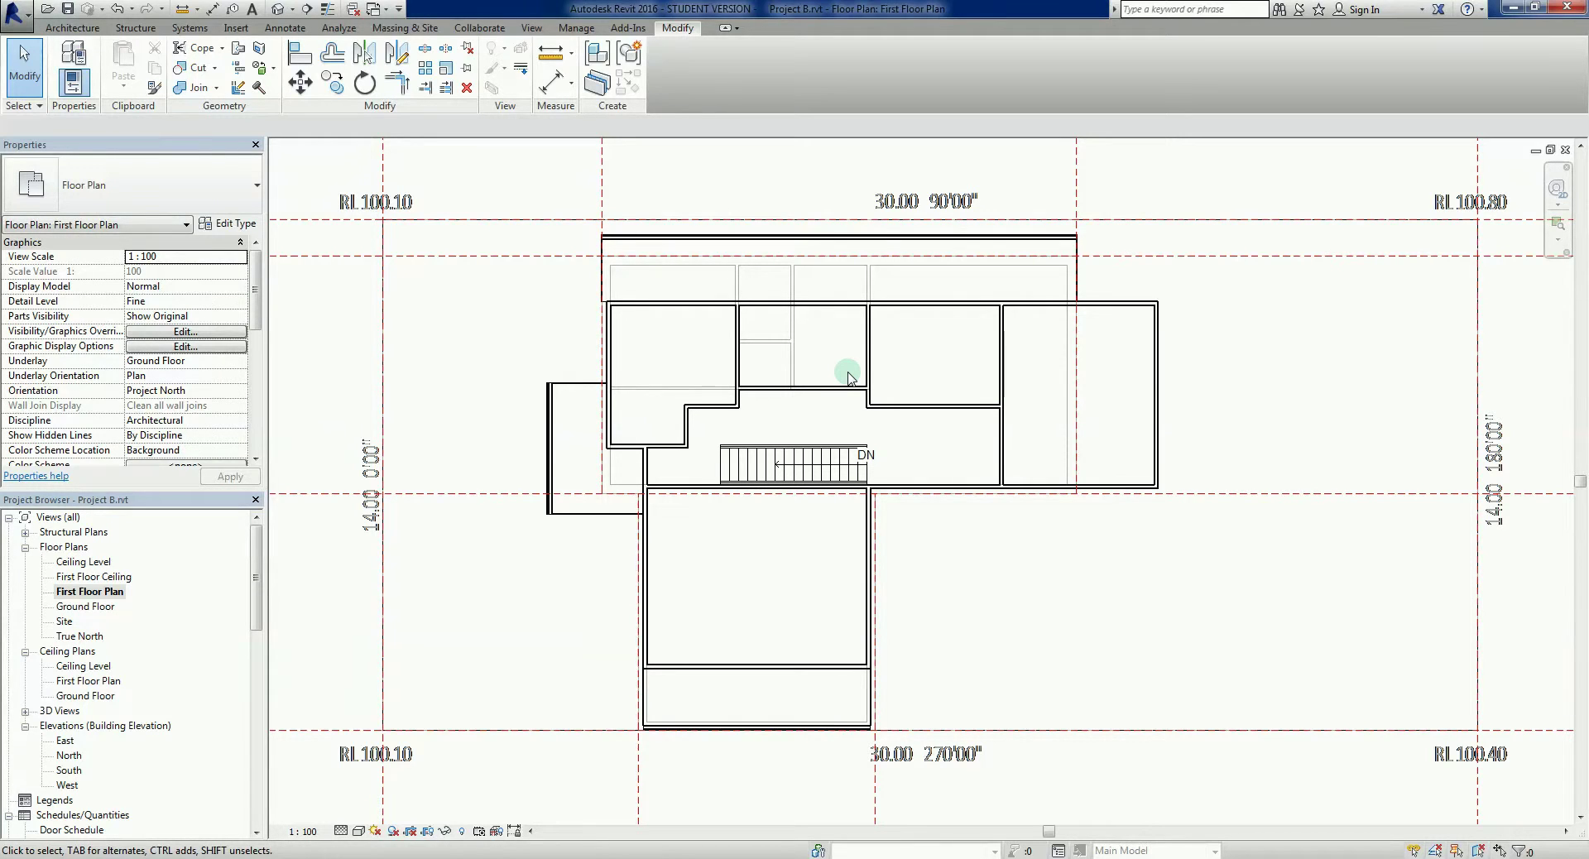
{"action": "scroll", "coordinate": [997, 625], "scroll_direction": "down", "scroll_amount": 3}
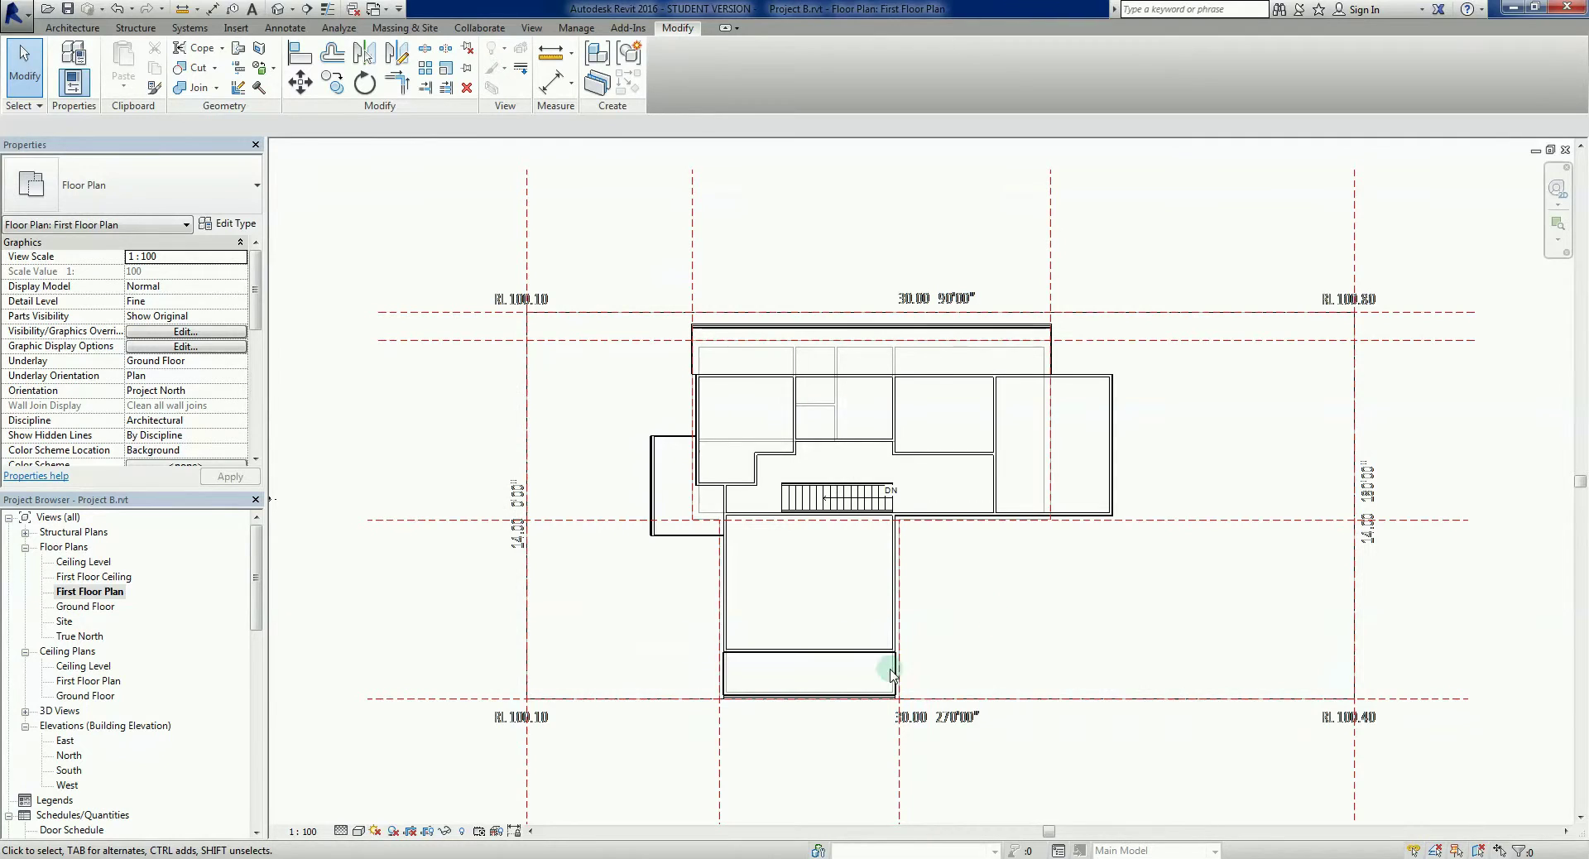
{"action": "mouse_move", "coordinate": [948, 624]}
{"action": "middle_mouse_down"}
{"action": "mouse_move", "coordinate": [908, 588]}
{"action": "mouse_move", "coordinate": [917, 577]}
{"action": "middle_mouse_up"}
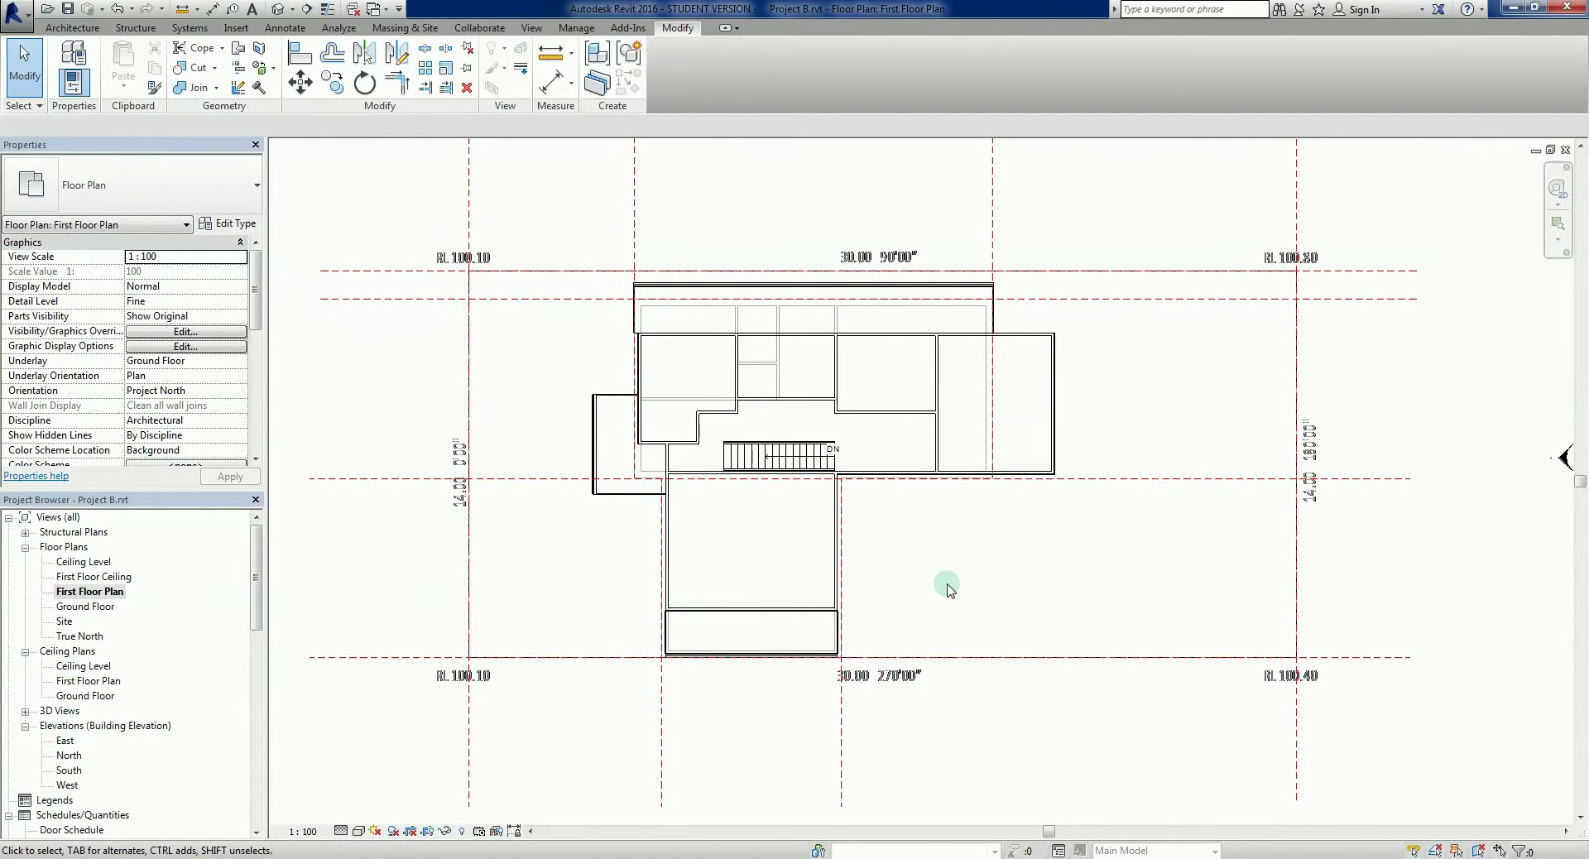